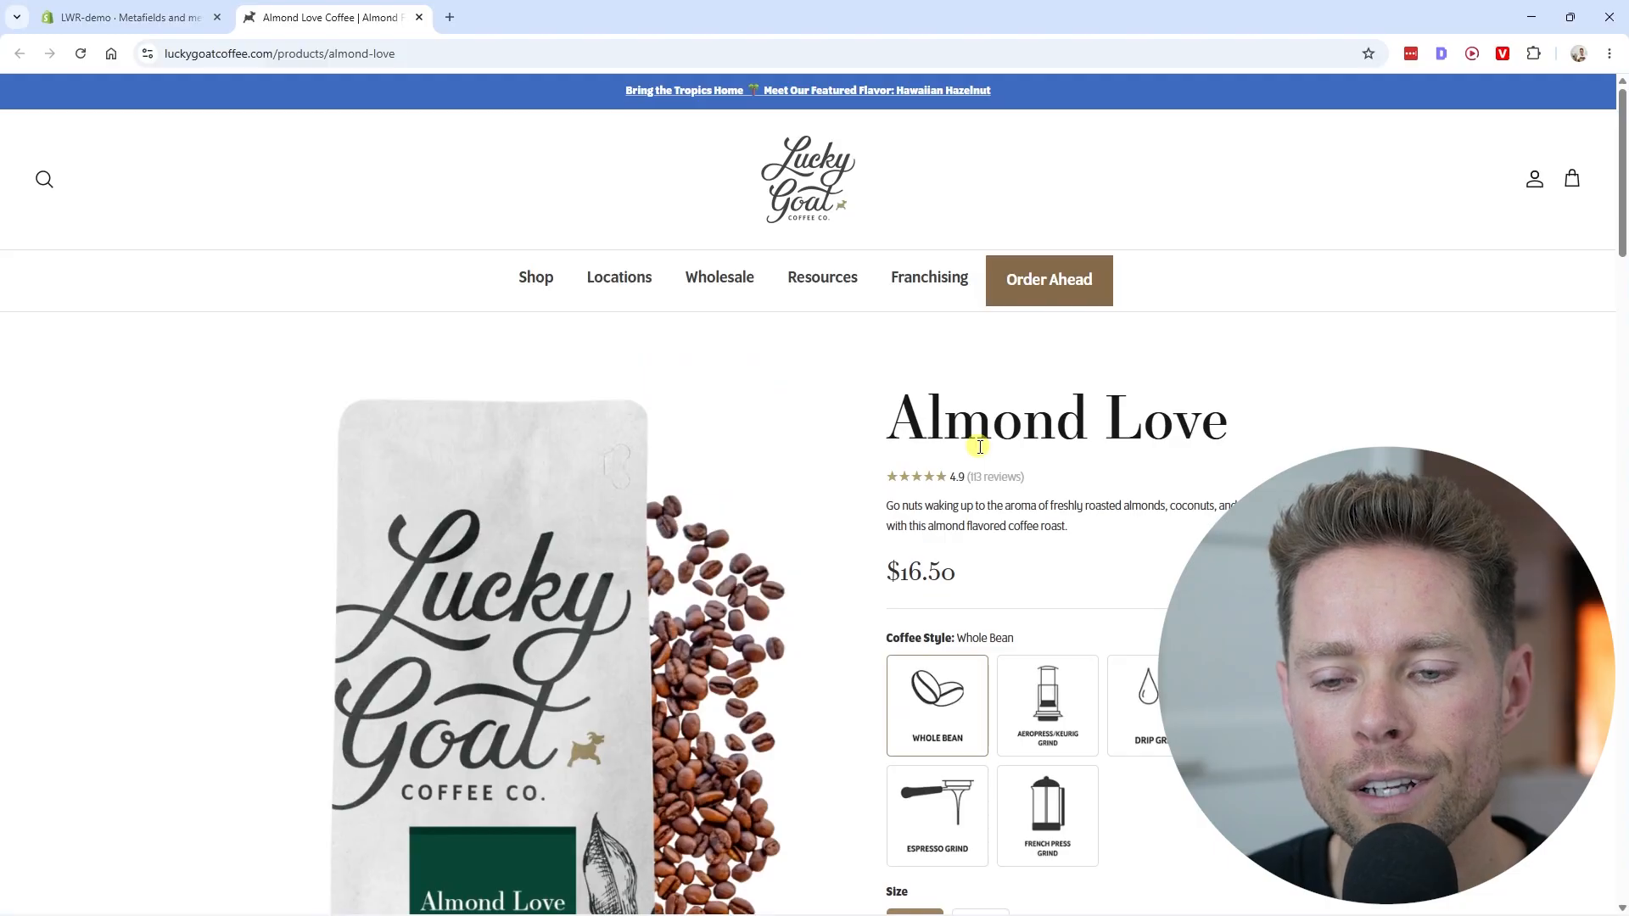
# Compare the Almond Love coffee product page with the blank new-product form in the Shopify admin
pyautogui.scroll(-3, 298, 722)
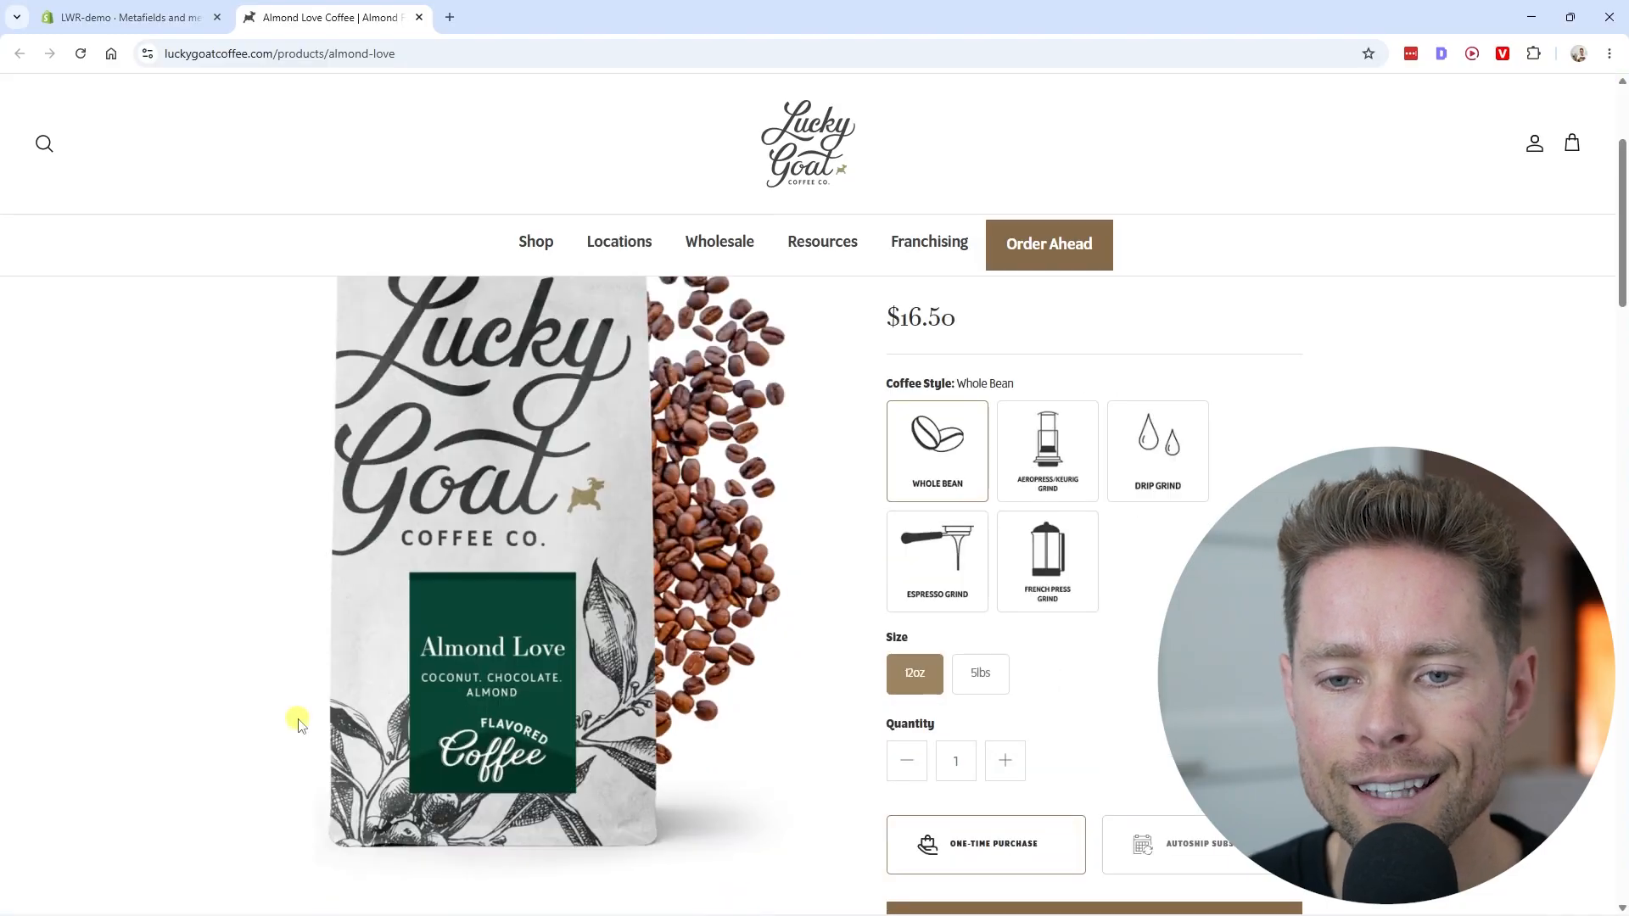
pyautogui.scroll(2, 306, 717)
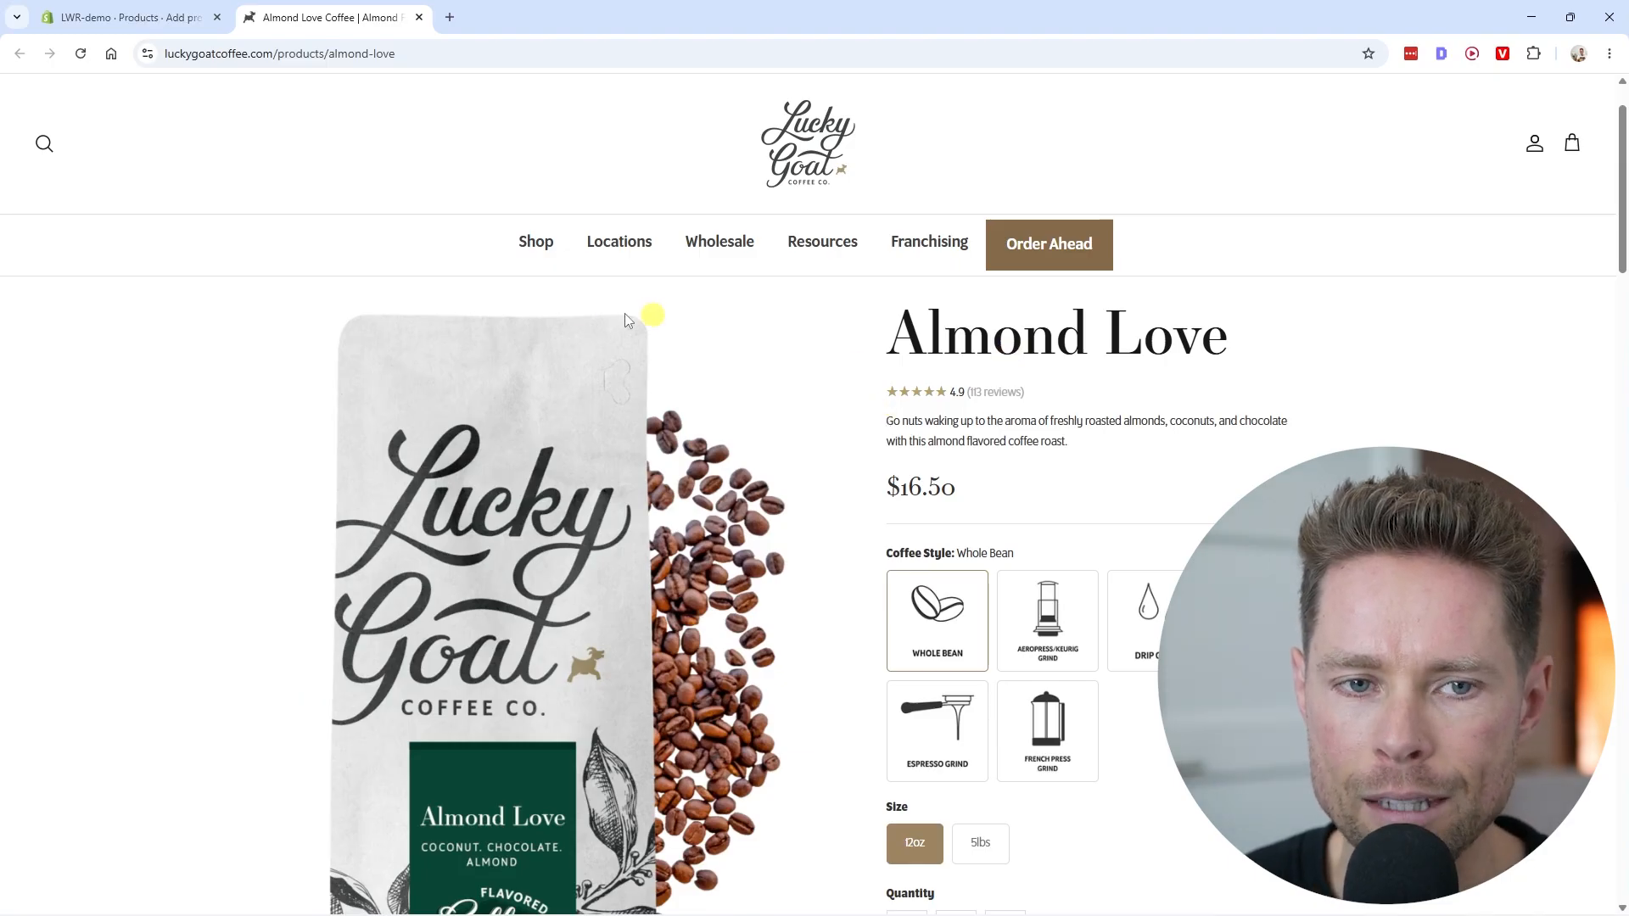
pyautogui.click(136, 17)
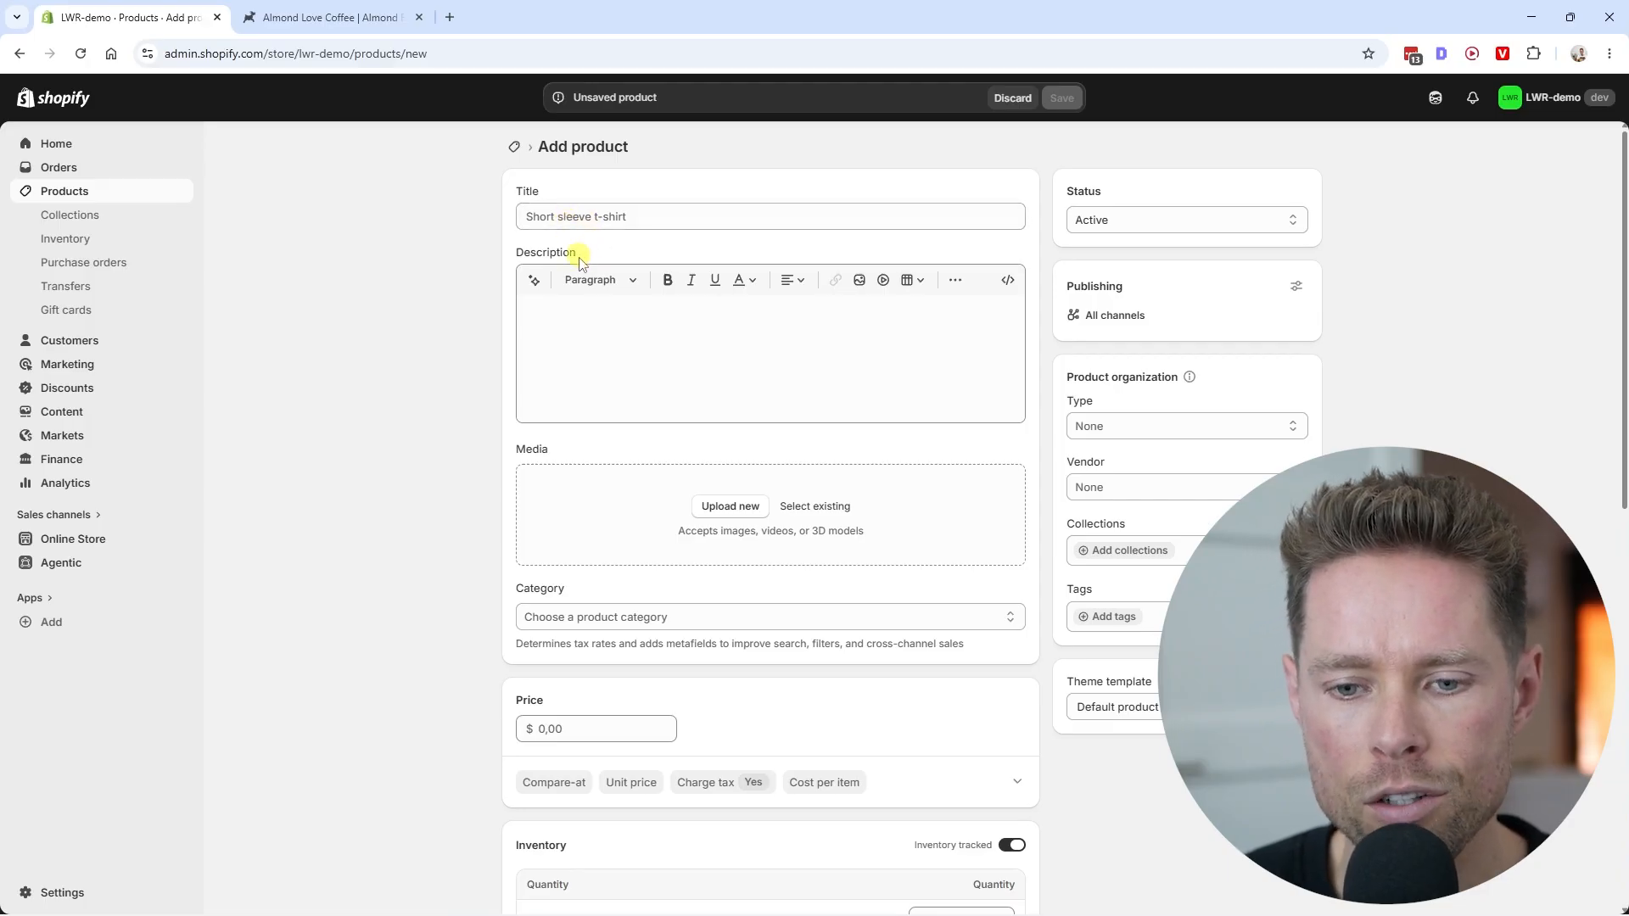
pyautogui.scroll(-1, 582, 334)
pyautogui.scroll(1, 582, 334)
# Return to the Almond Love page and highlight the product title and the short description below it
pyautogui.click(324, 18)
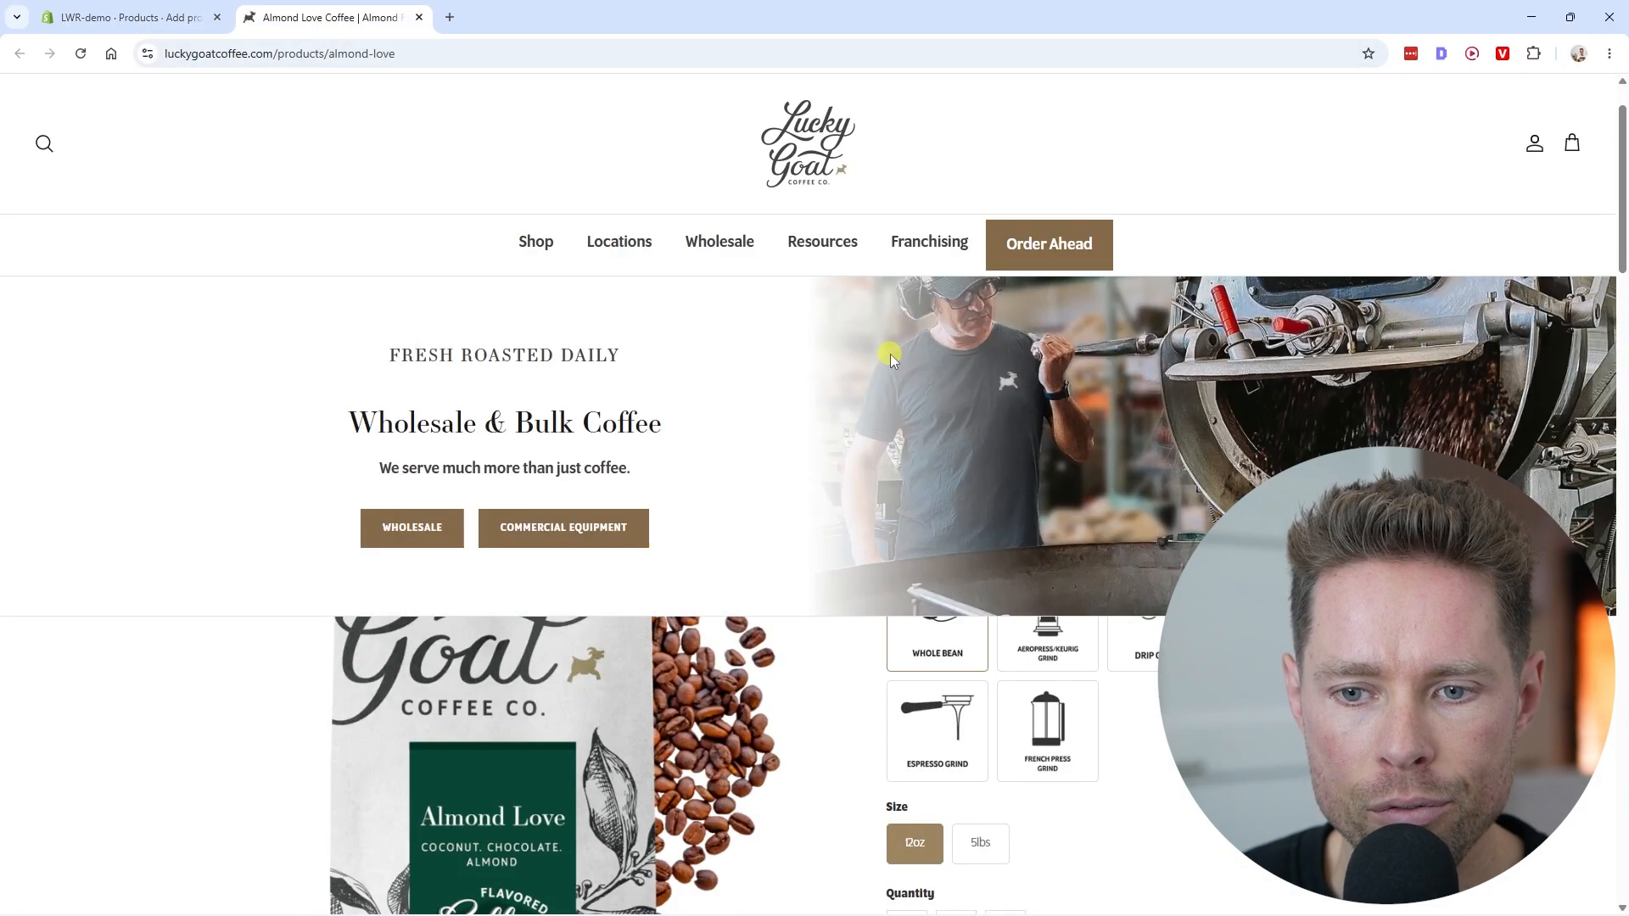
pyautogui.scroll(-1, 1026, 738)
pyautogui.scroll(2, 1027, 738)
pyautogui.moveTo(889, 416); pyautogui.dragTo(1220, 417)
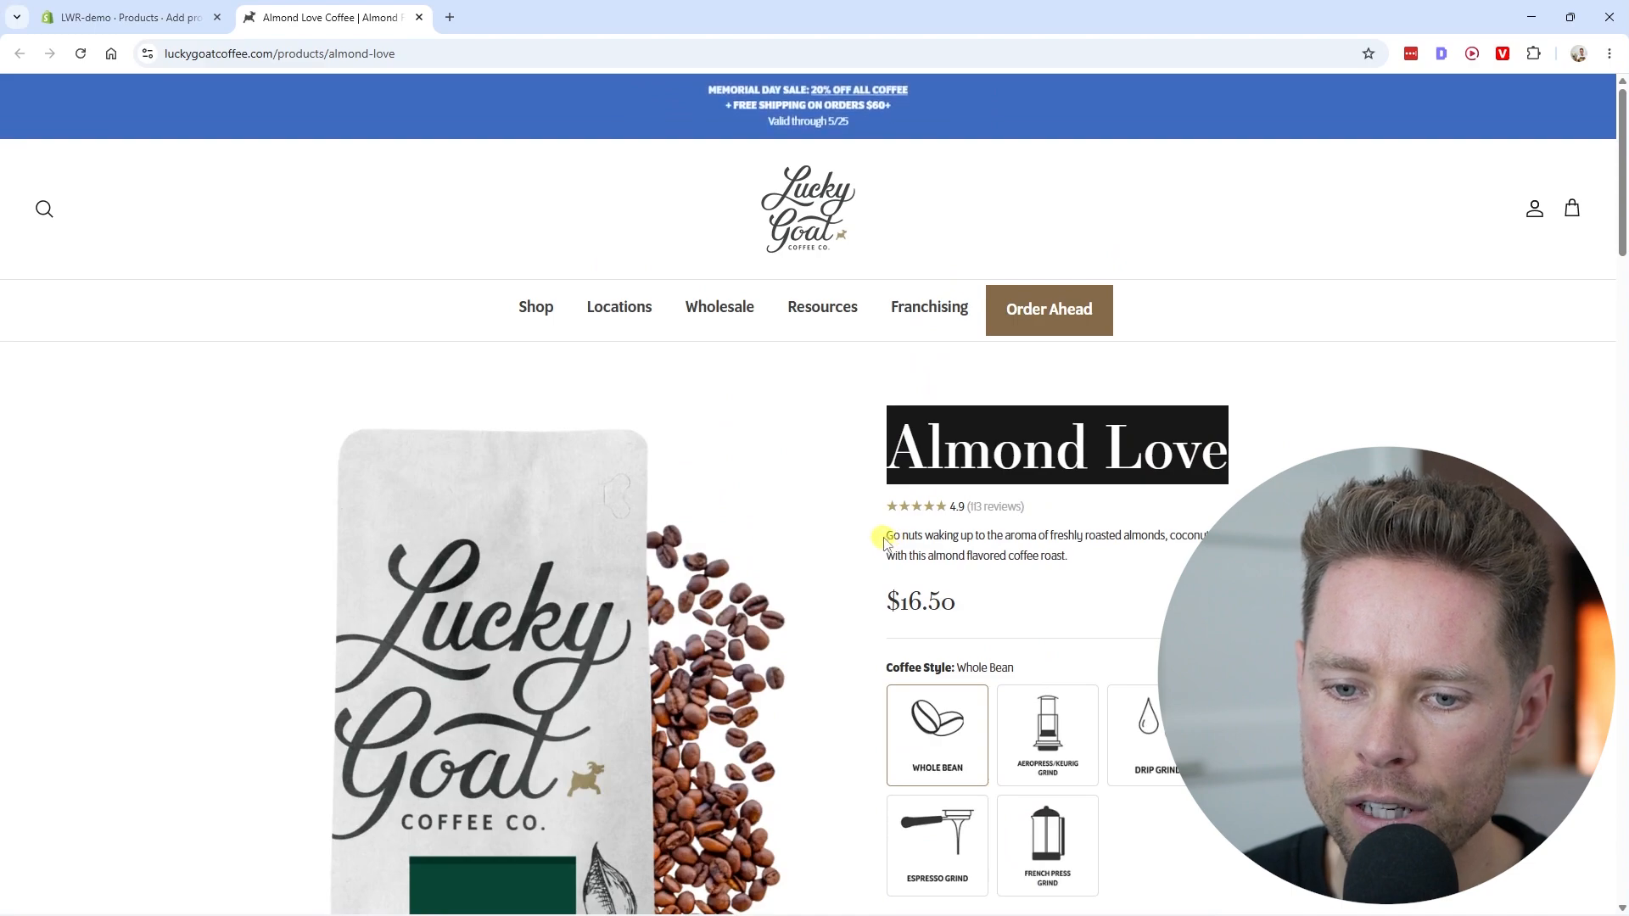
pyautogui.moveTo(886, 536); pyautogui.dragTo(1088, 561)
pyautogui.scroll(-1, 1077, 547)
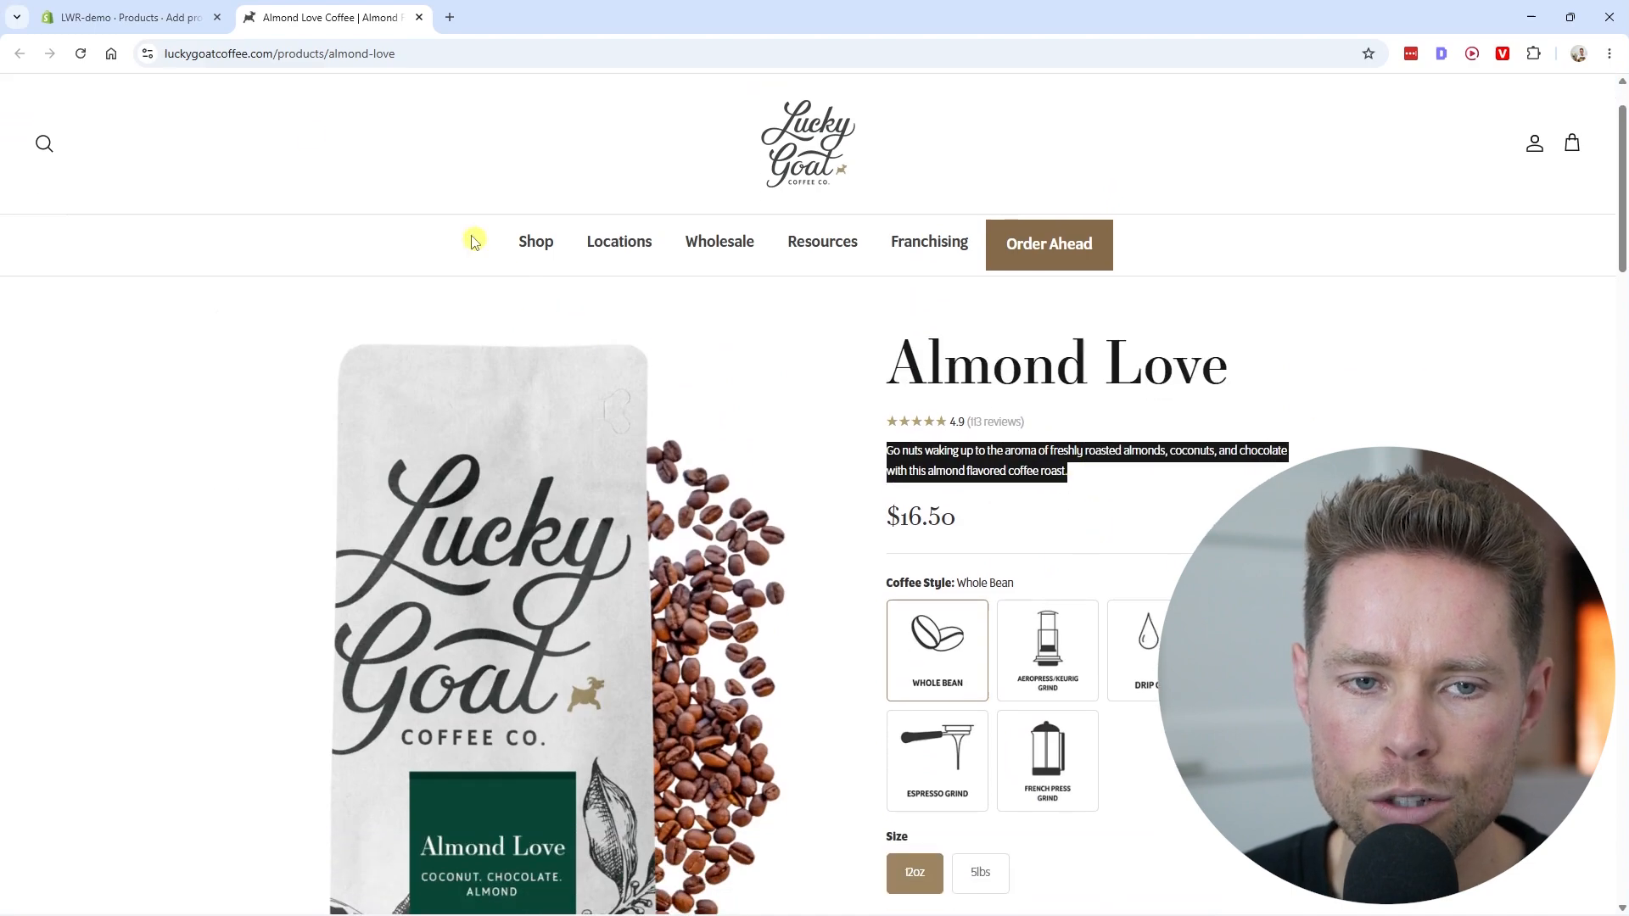
# Switch to the Shopify new-product form and check its Title and Description fields
pyautogui.click(157, 26)
pyautogui.click(575, 218)
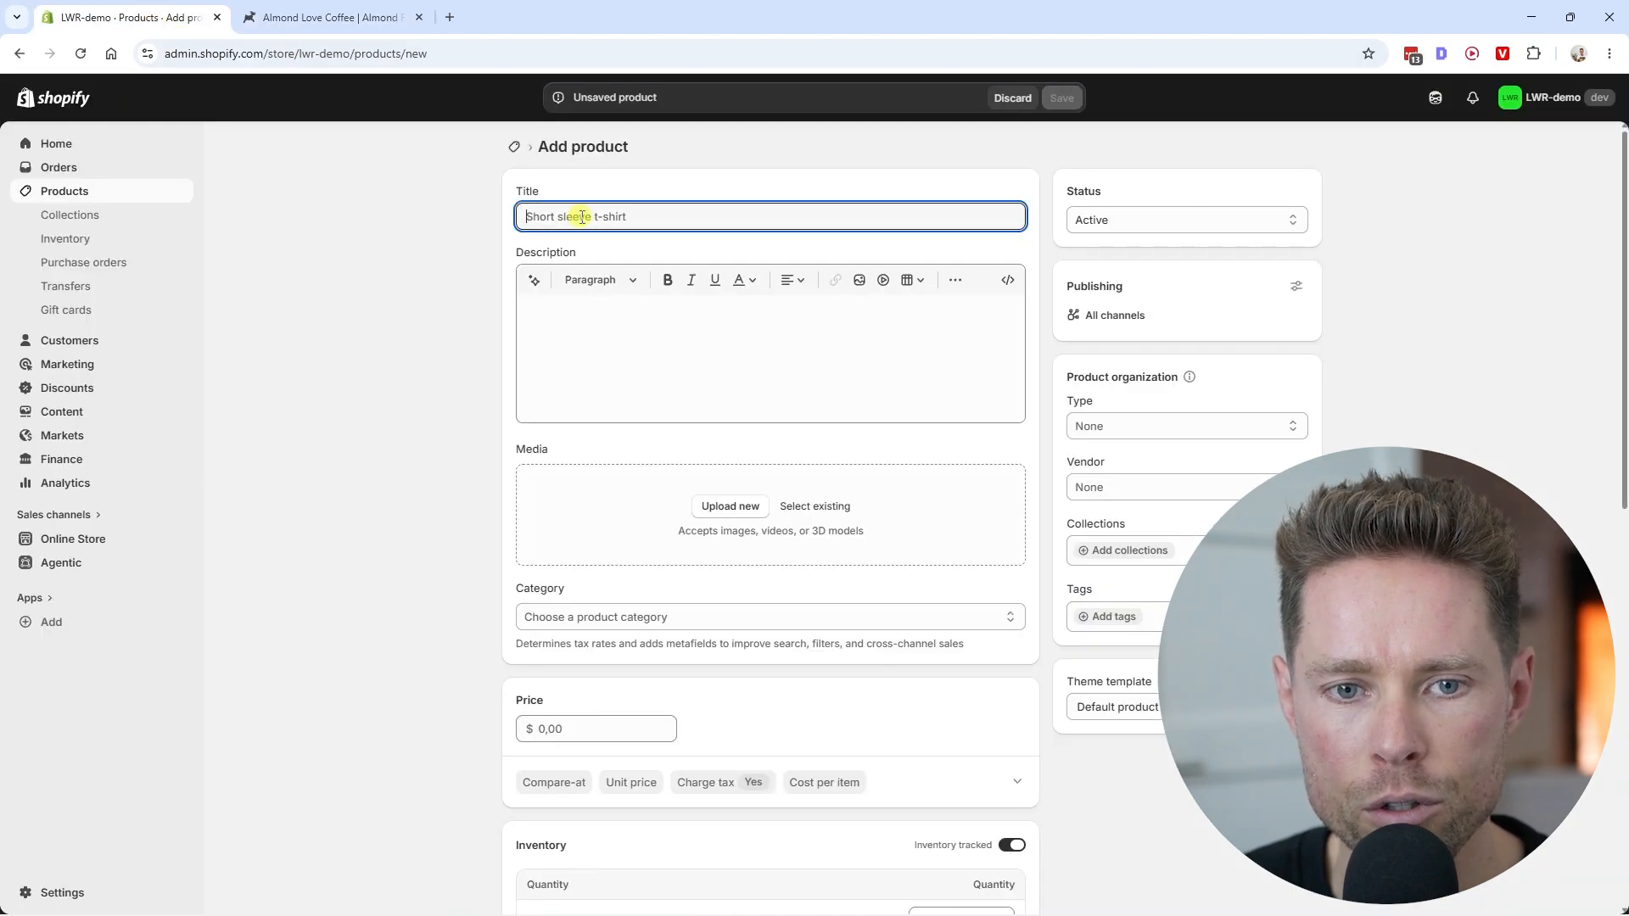
pyautogui.click(616, 331)
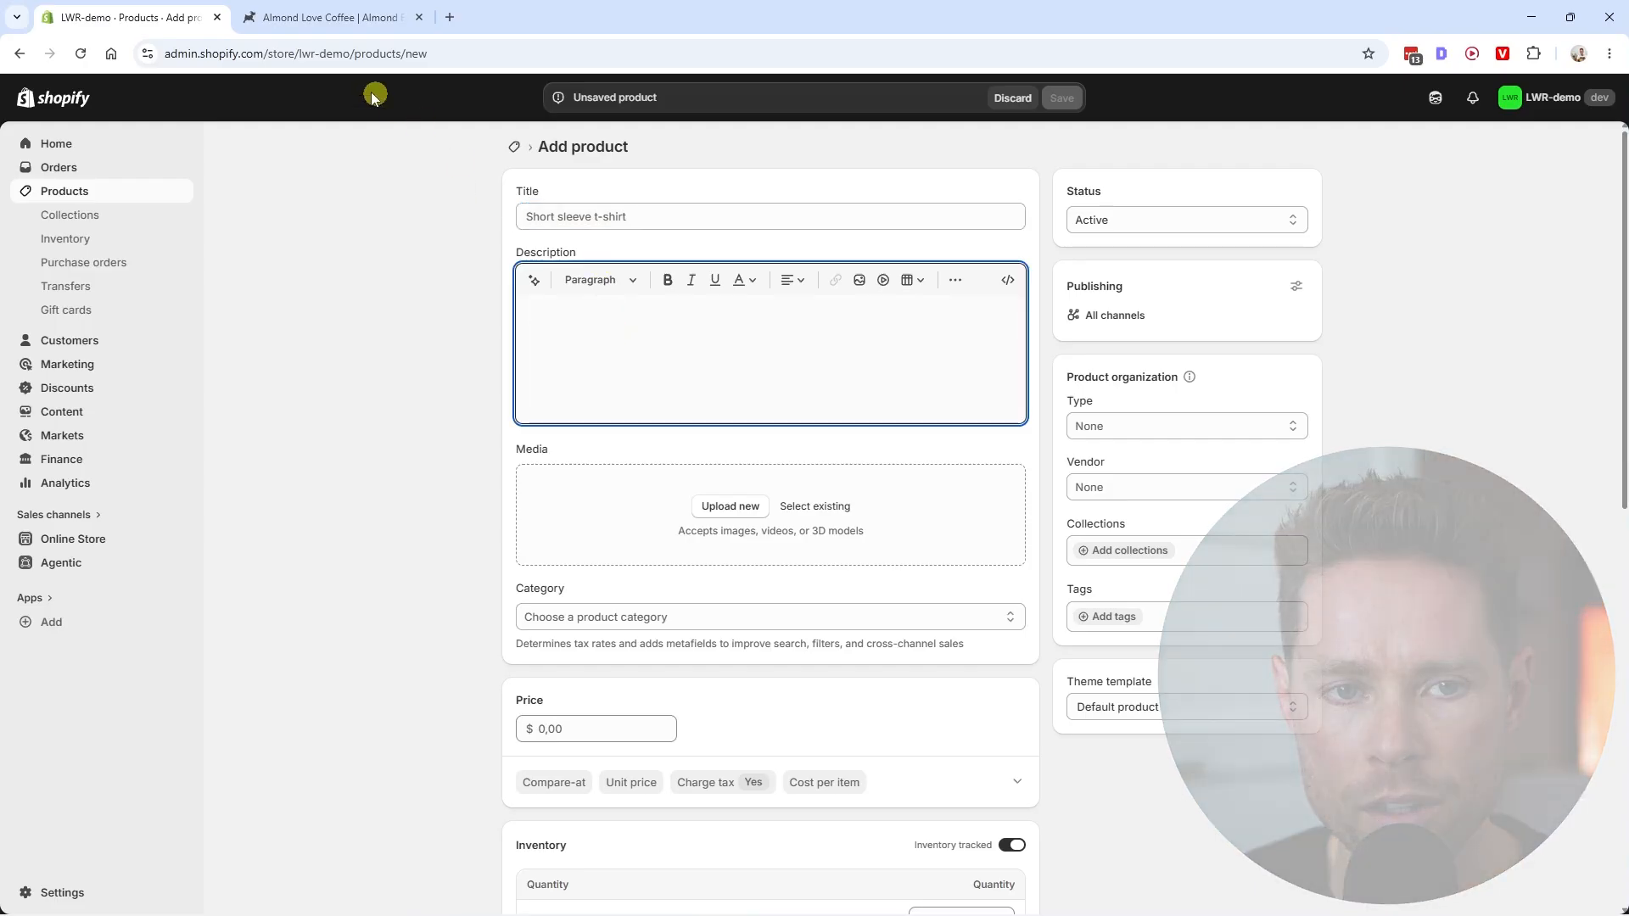
# Return to the Almond Love page and review the expanded Autoship Subscription Info text below the cart button
pyautogui.click(335, 17)
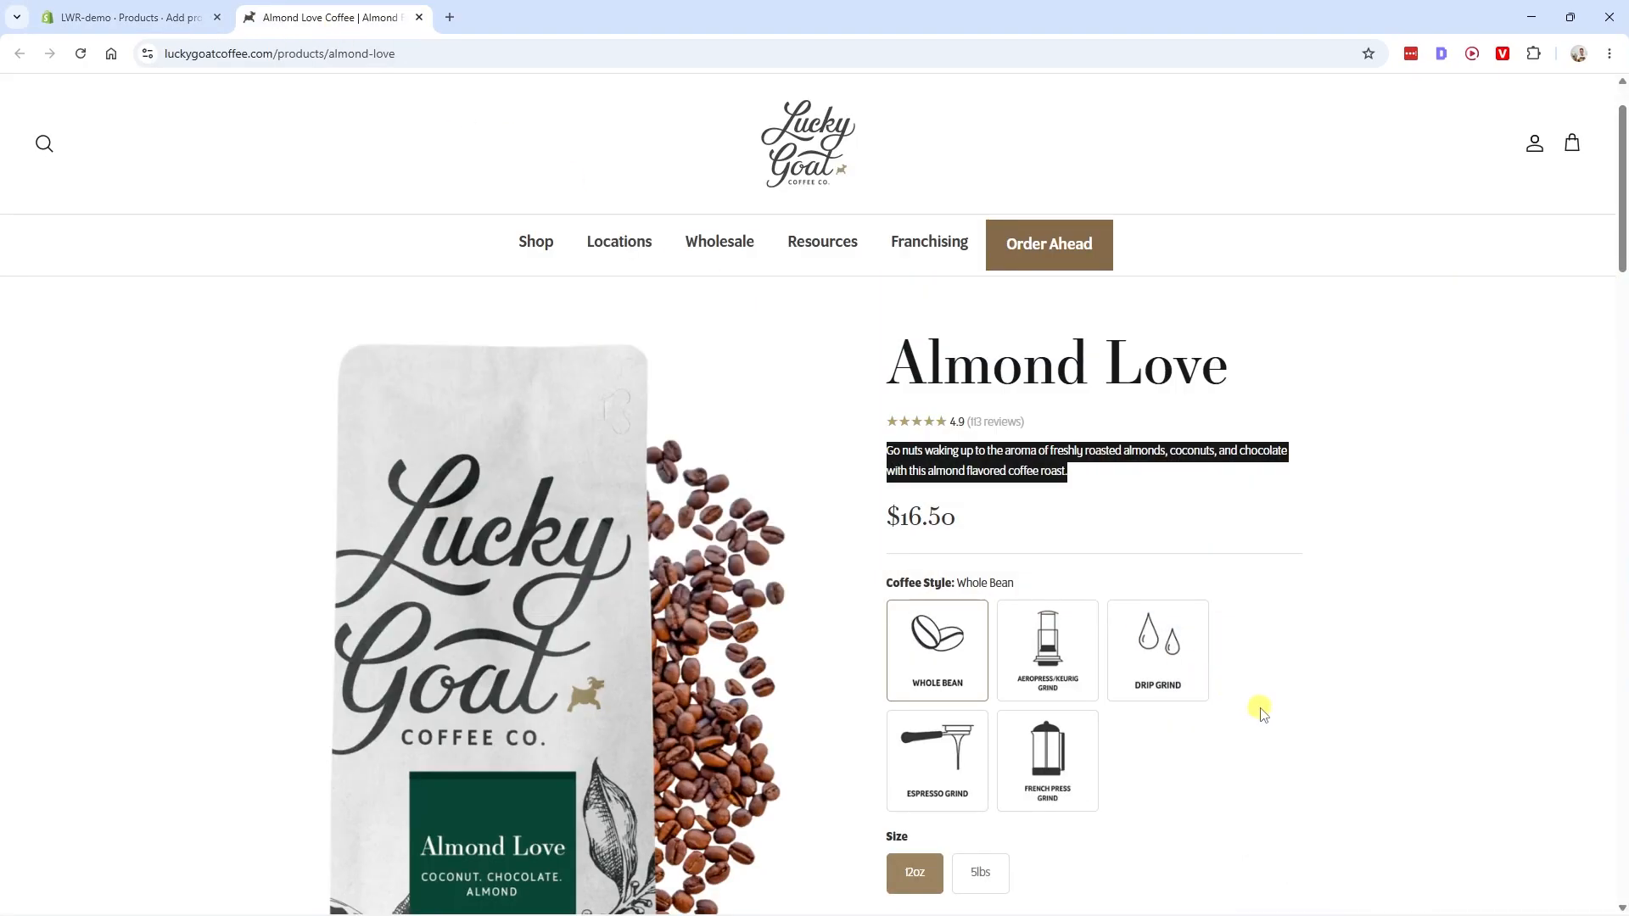
pyautogui.scroll(-2, 1217, 687)
pyautogui.scroll(-1, 1219, 636)
pyautogui.scroll(-4, 1219, 624)
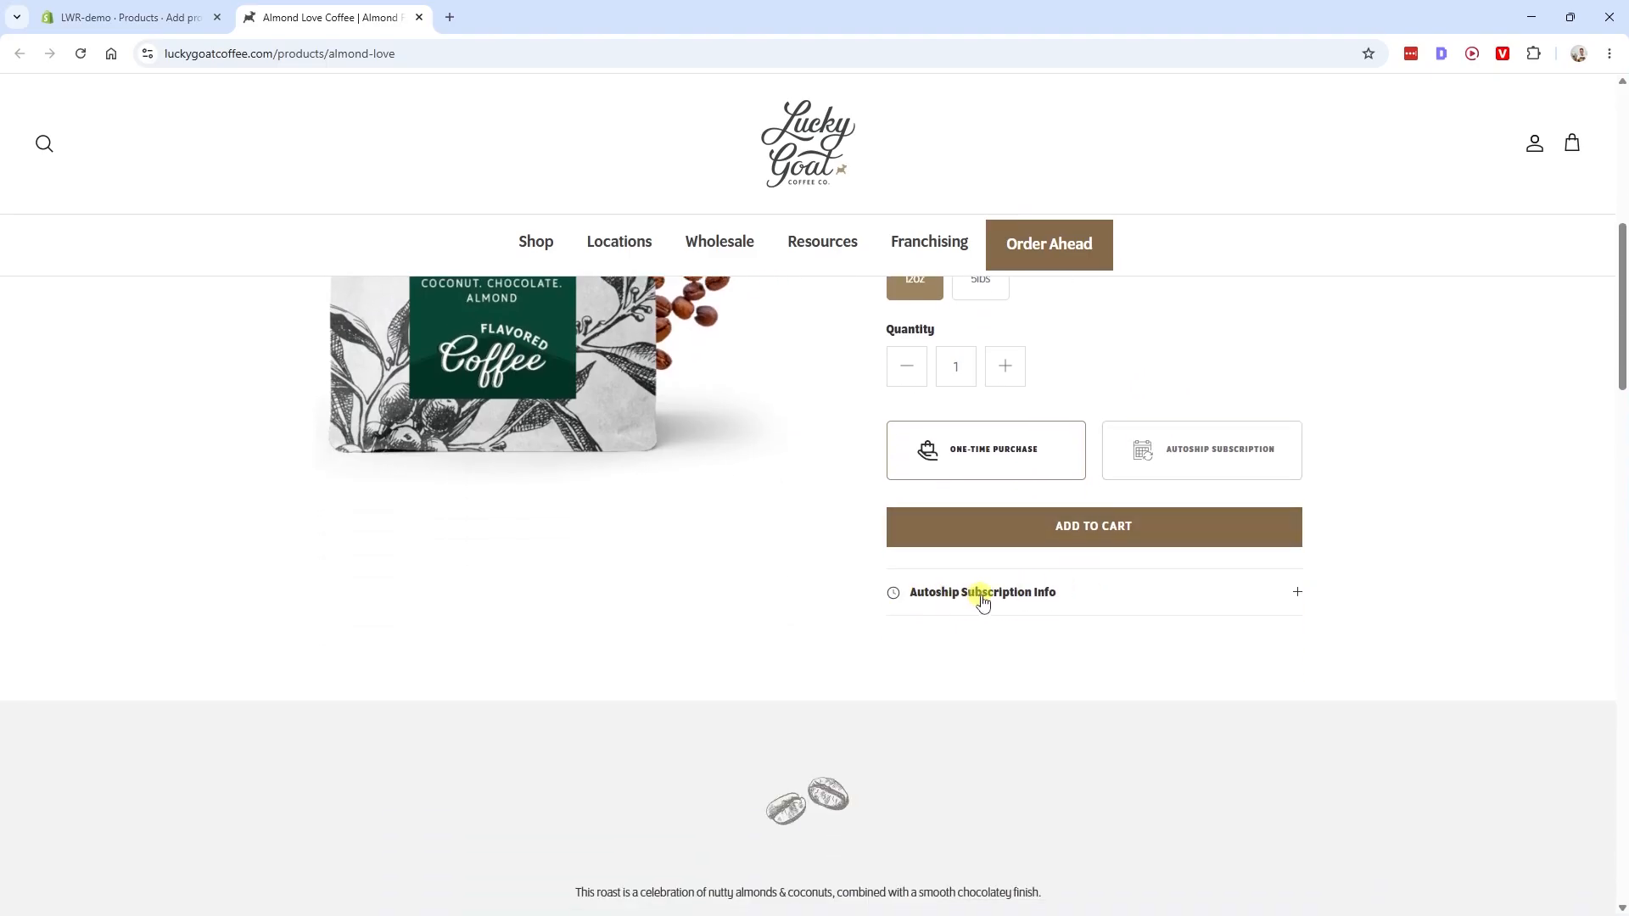
pyautogui.click(999, 597)
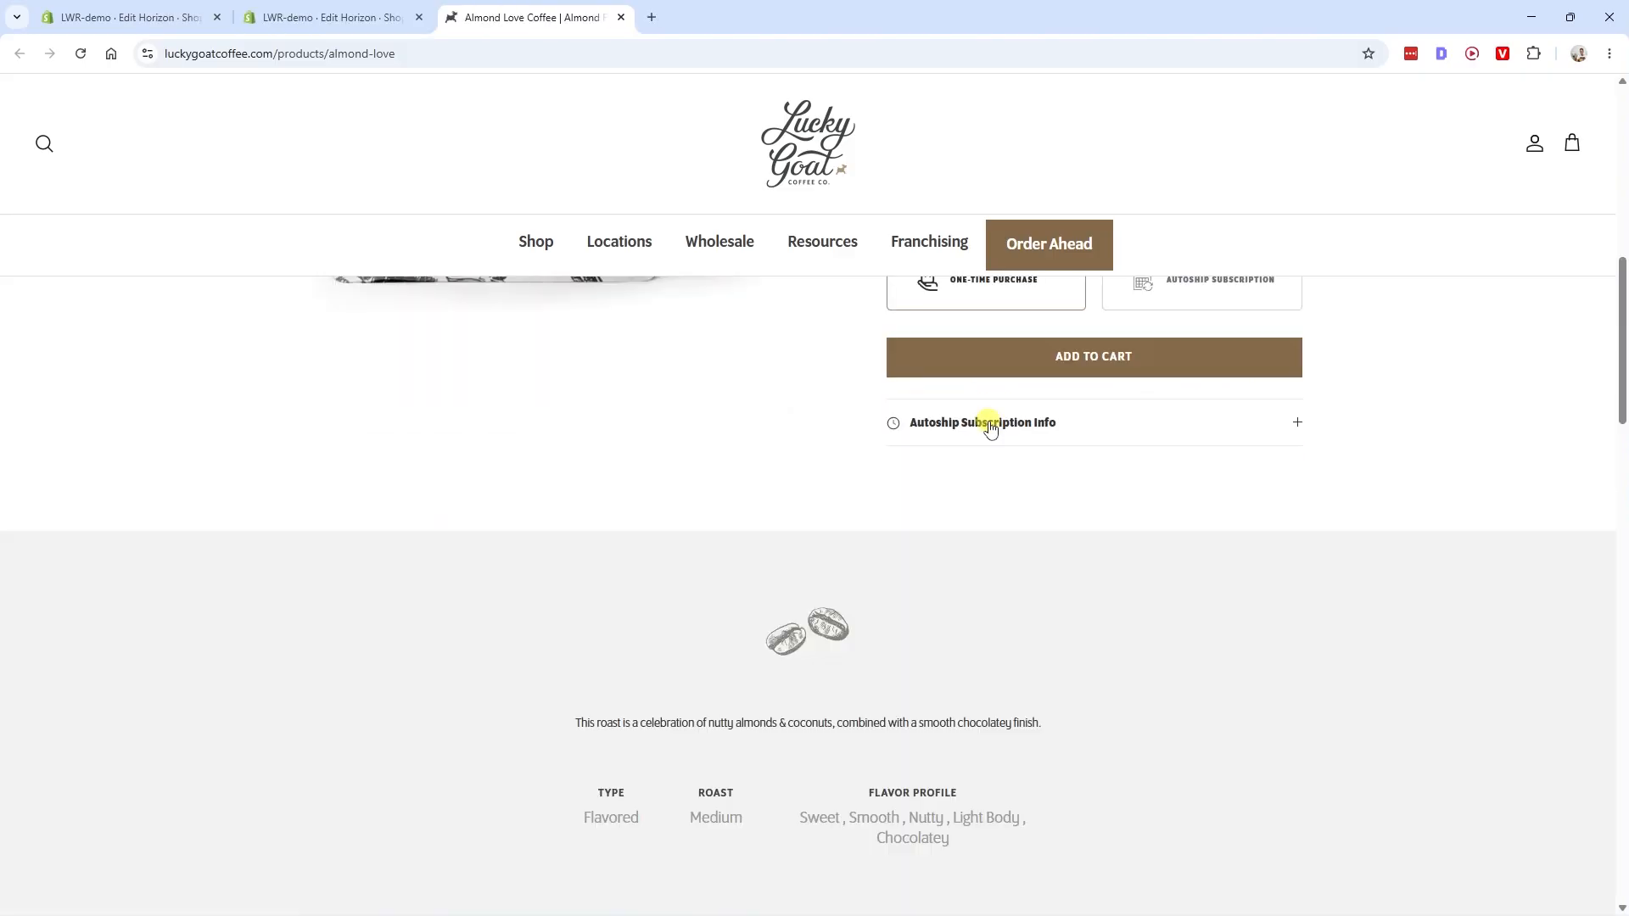
pyautogui.click(990, 422)
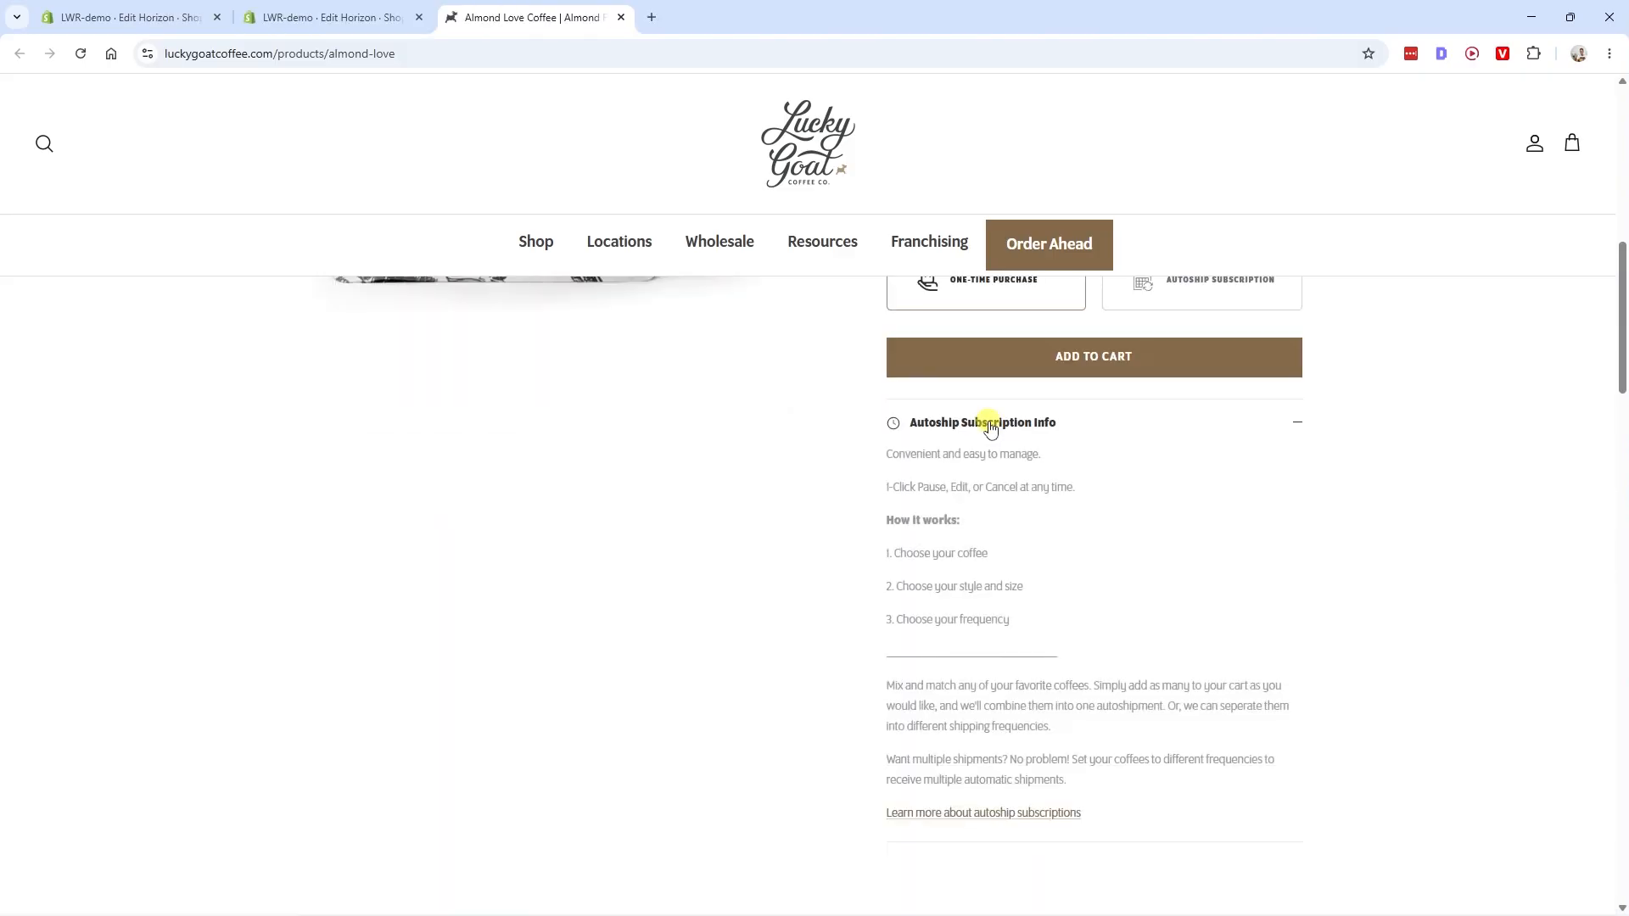
pyautogui.scroll(-2, 1014, 489)
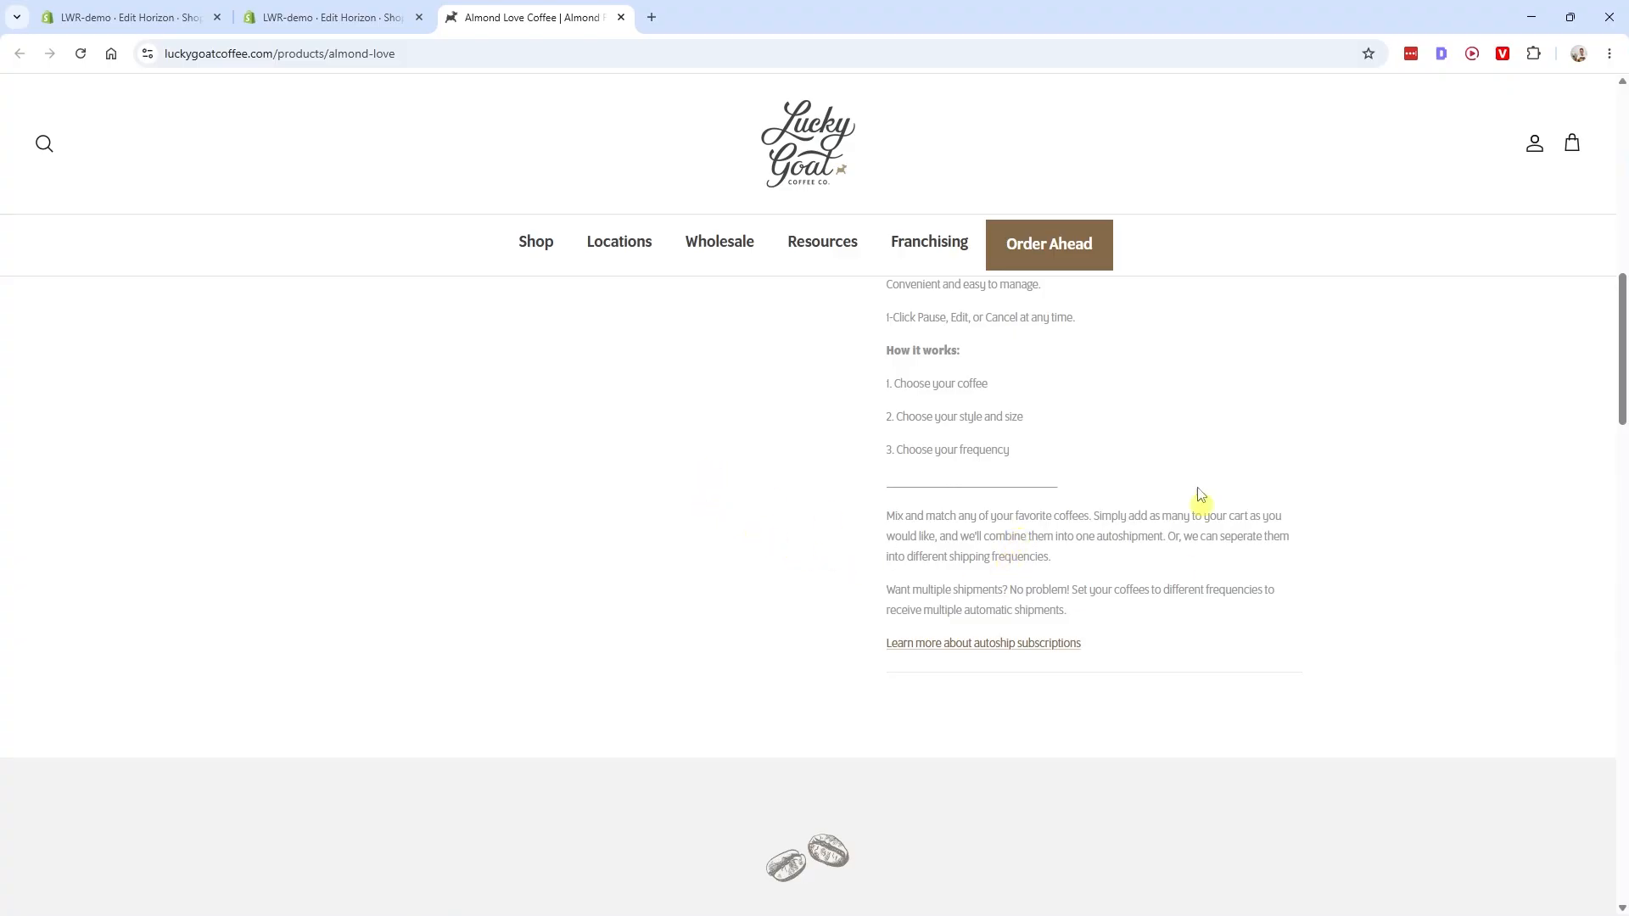
pyautogui.scroll(1, 814, 306)
# Switch to the Shopify theme editor and add an Accordion block below the product description
pyautogui.click(305, 17)
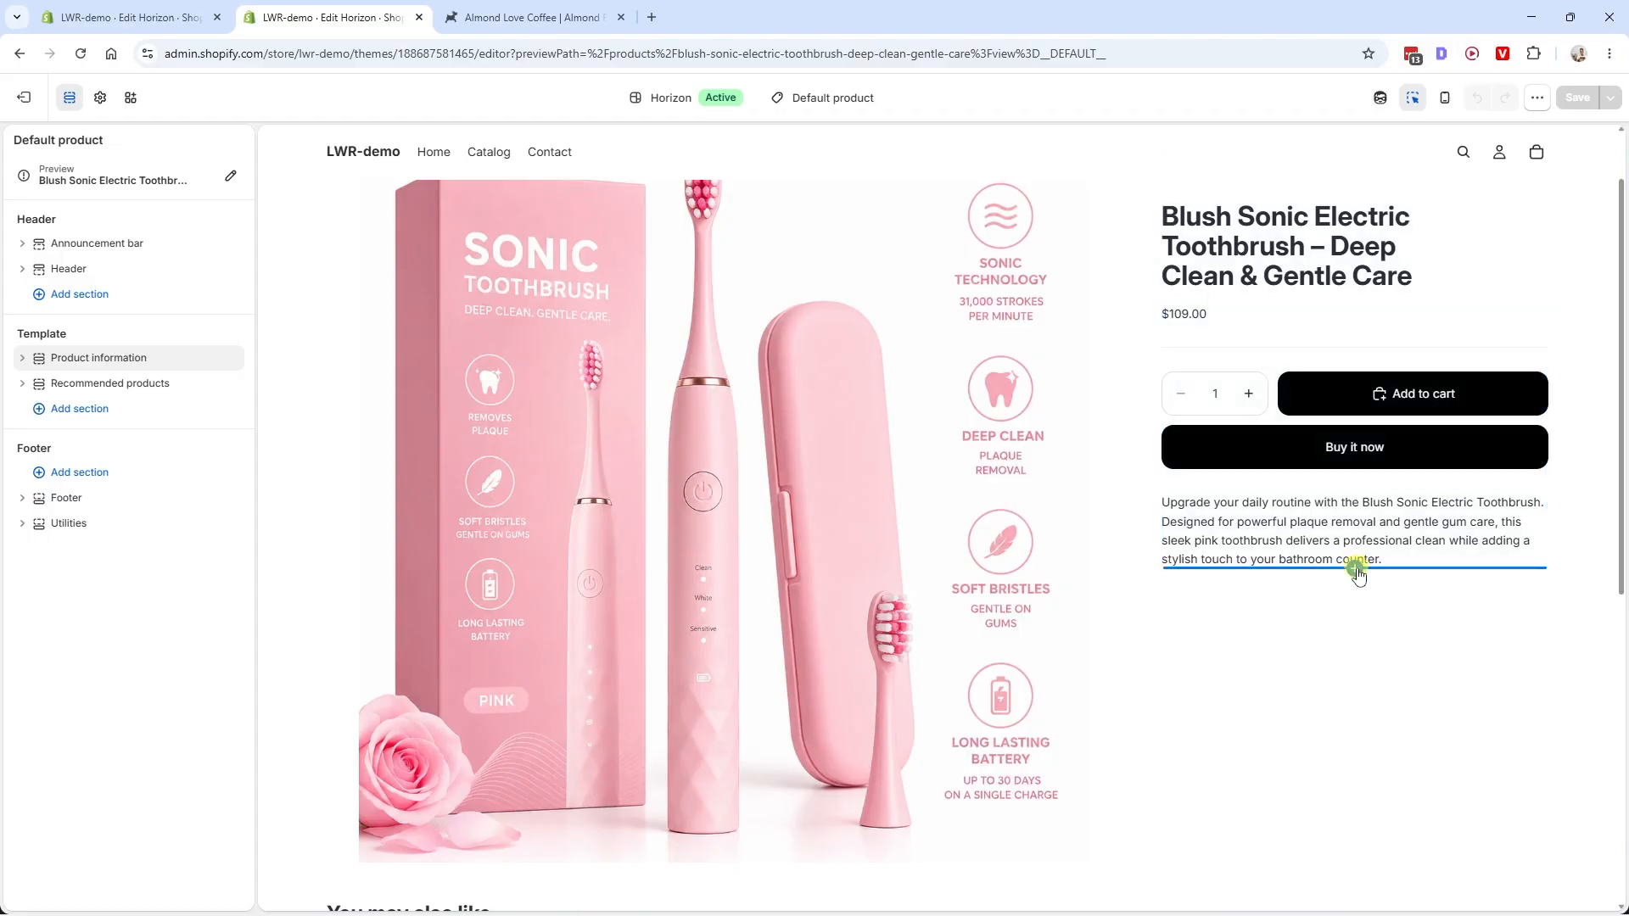
pyautogui.click(1354, 565)
pyautogui.write('accordion')
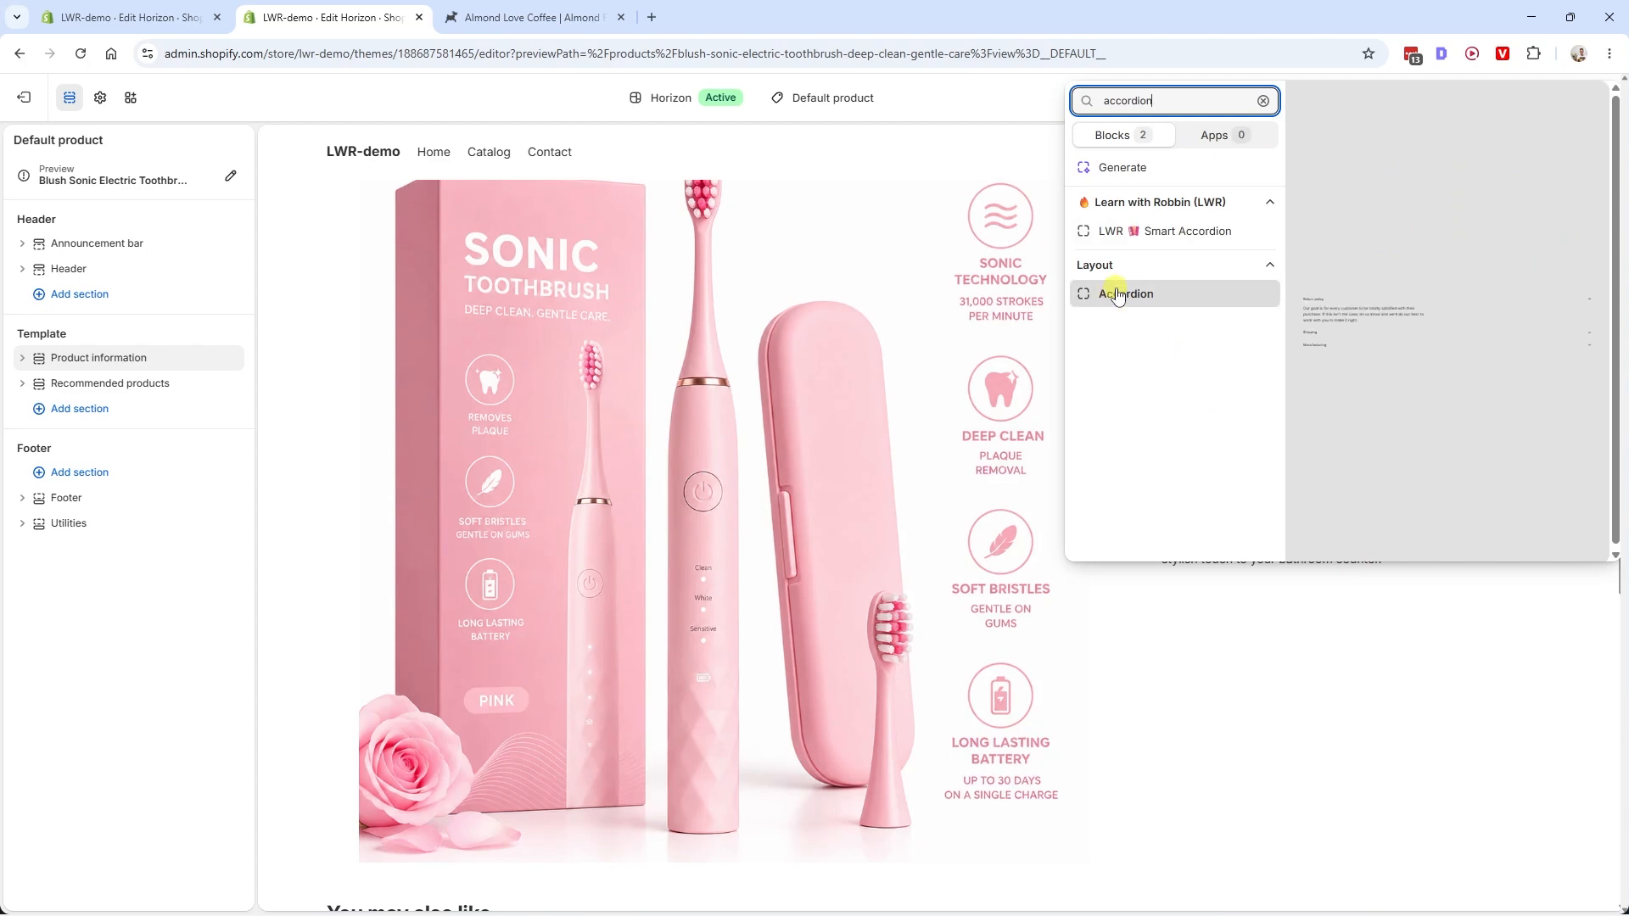
pyautogui.click(1174, 302)
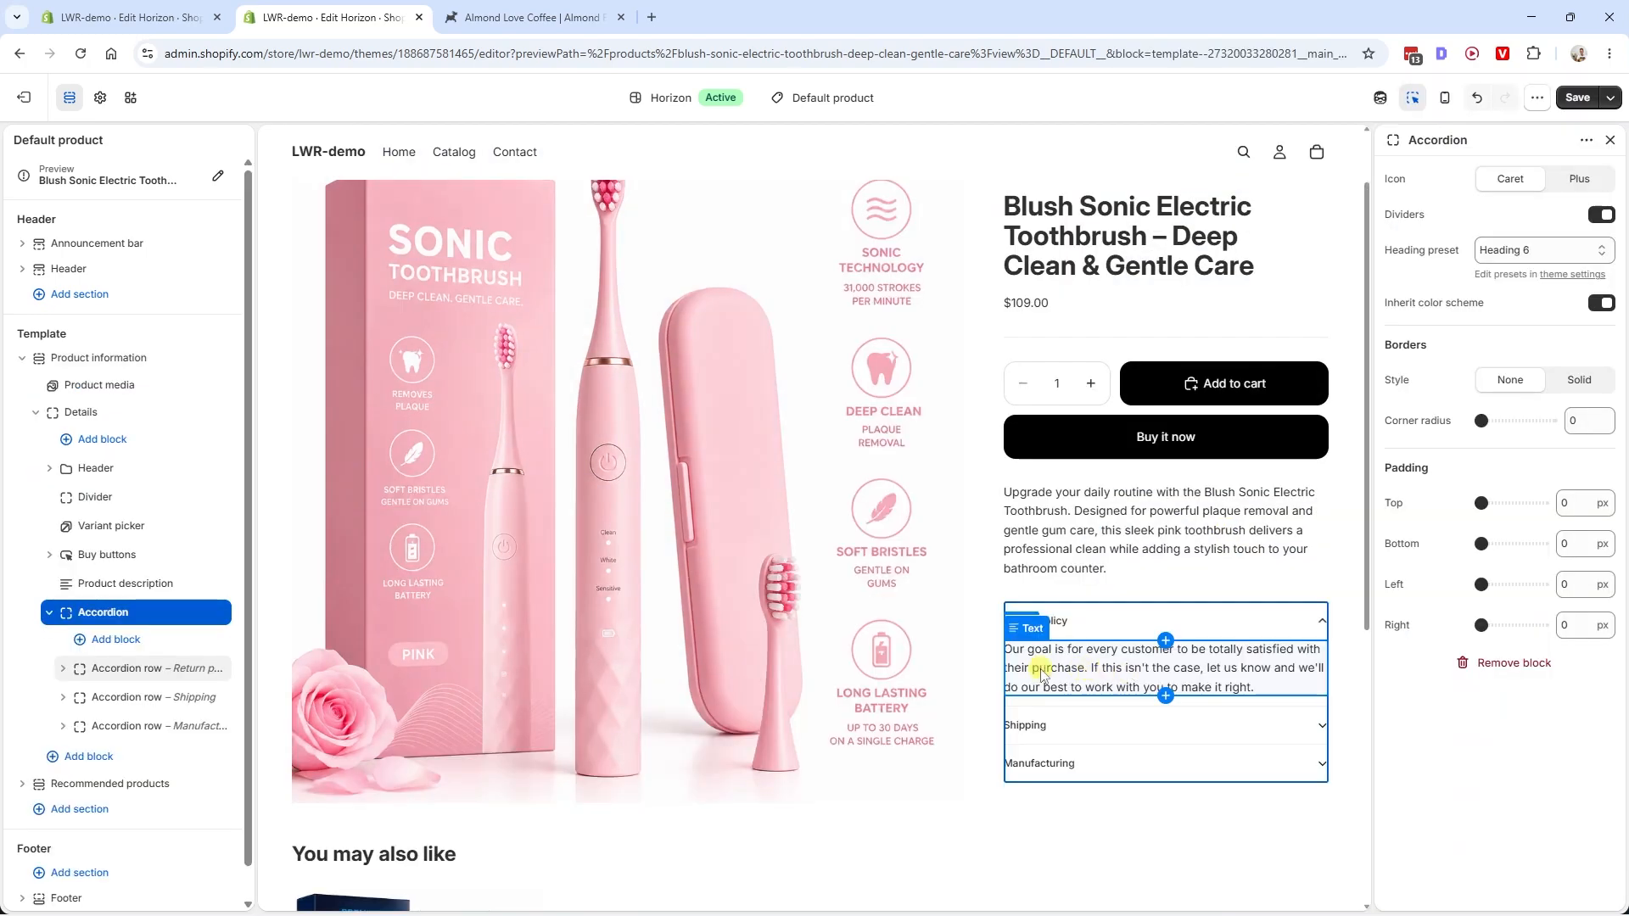
# Open the text block inside the accordion's Return policy row and select its whole text
pyautogui.click(1139, 675)
pyautogui.moveTo(1548, 279)
pyautogui.mouseDown()
pyautogui.moveTo(1391, 232)
pyautogui.moveTo(1556, 279)
pyautogui.mouseUp()
pyautogui.click(1399, 231)
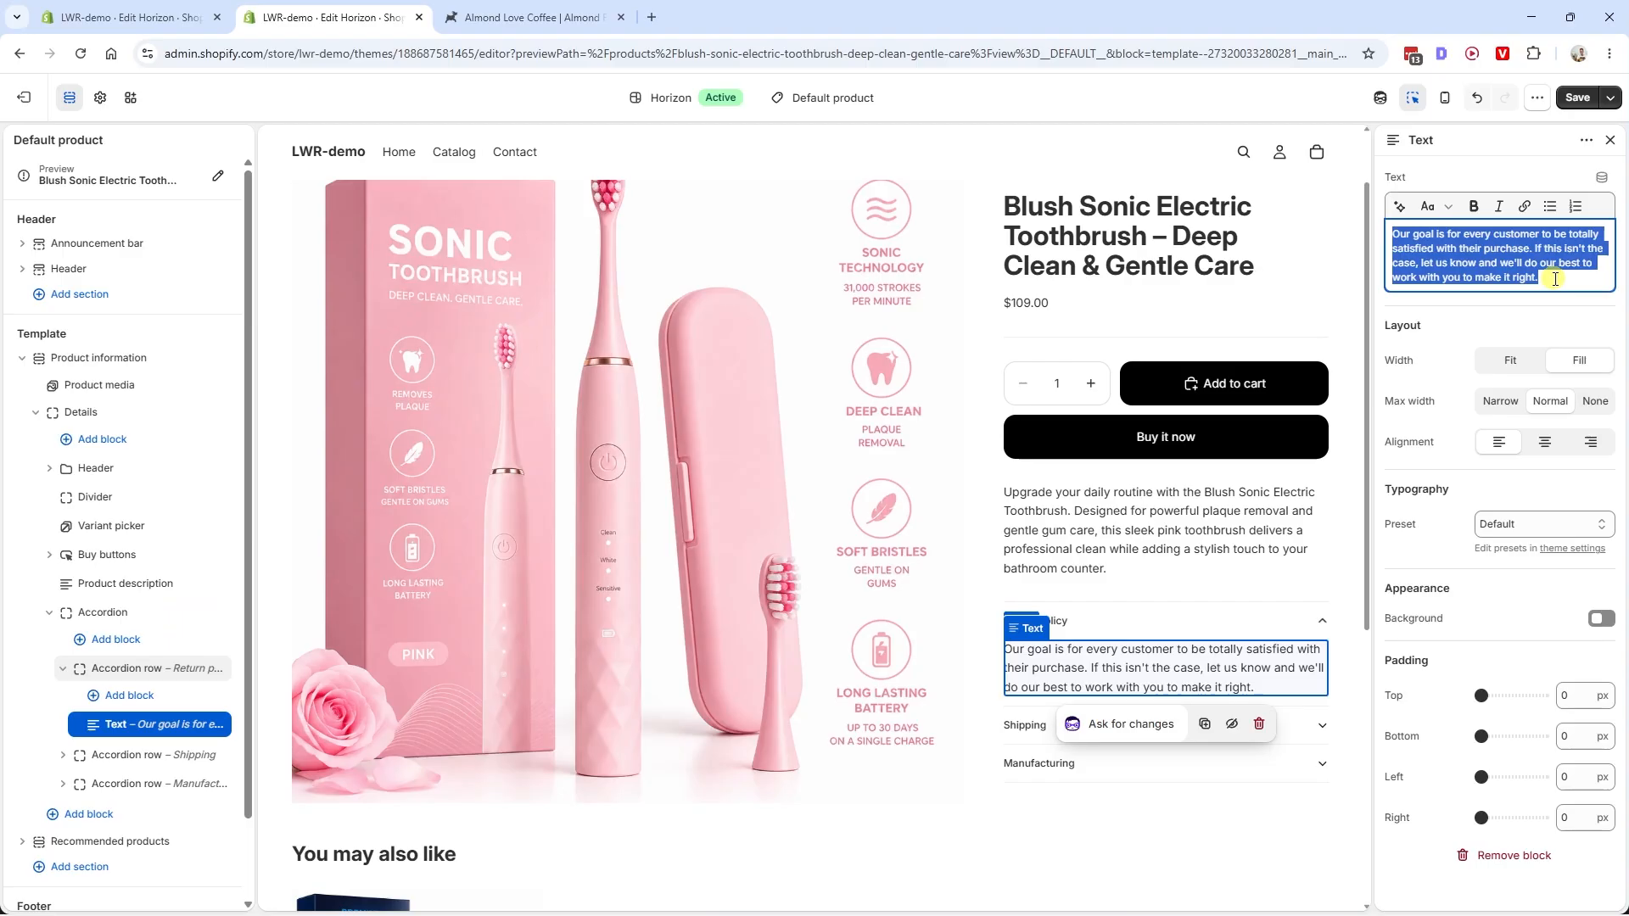
pyautogui.moveTo(1556, 279); pyautogui.dragTo(1397, 234)
# Examine the Type, Roast and Flavor Profile details on the coffee page and expand its Autoship Subscription Info
pyautogui.scroll(-8, 1039, 568)
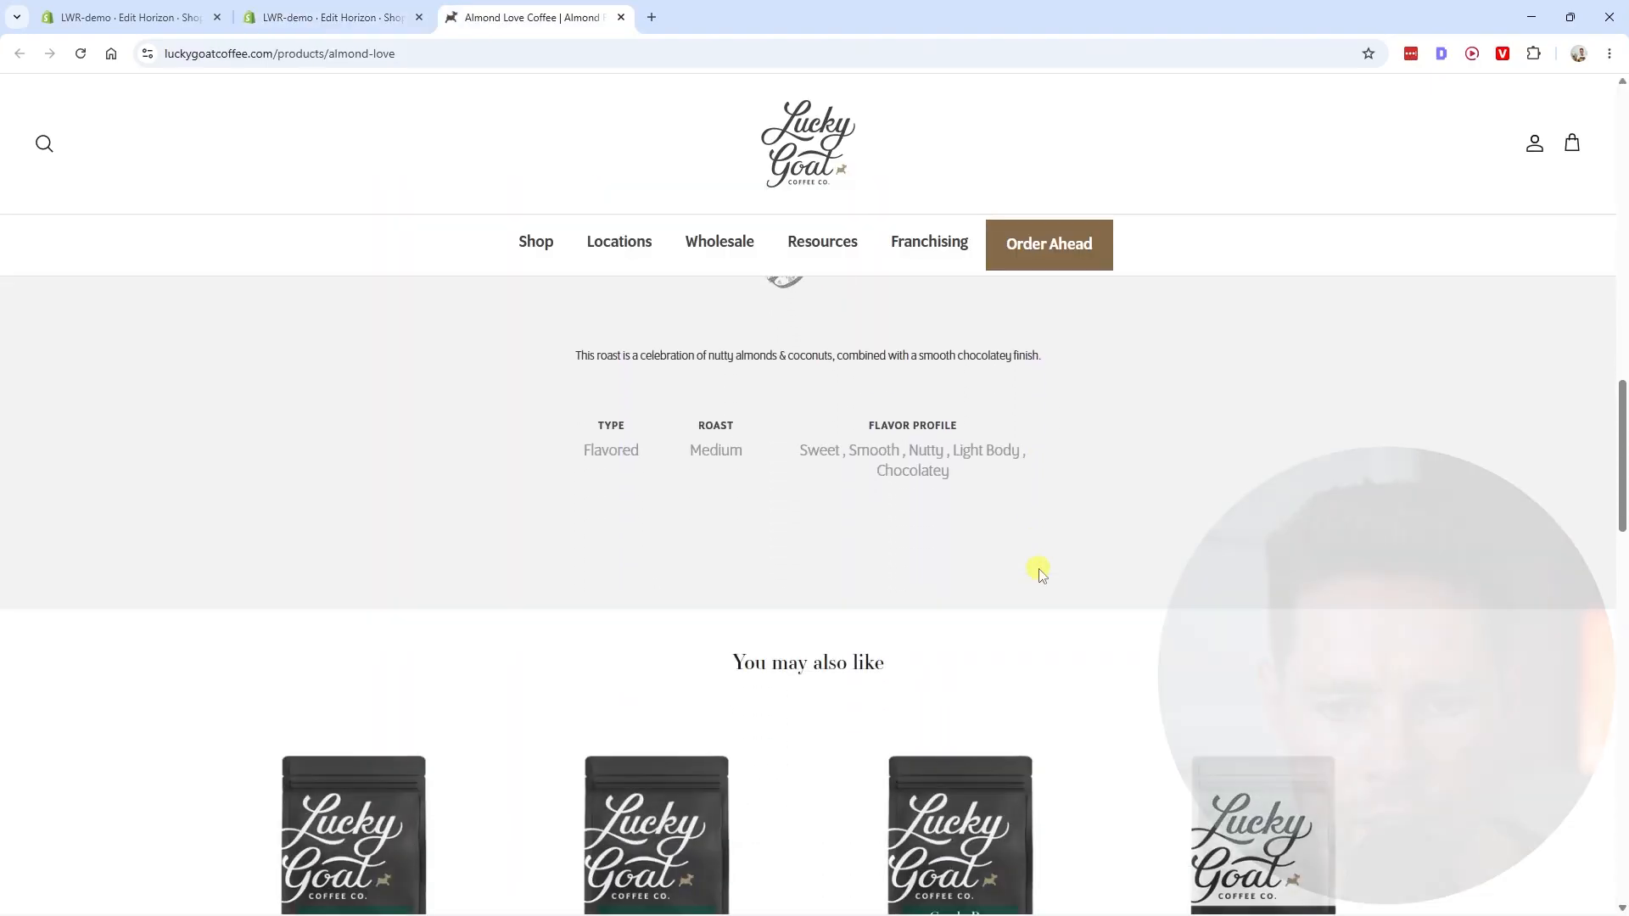
pyautogui.hotkey('ctrl', '+')
pyautogui.hotkey('ctrl', '+')
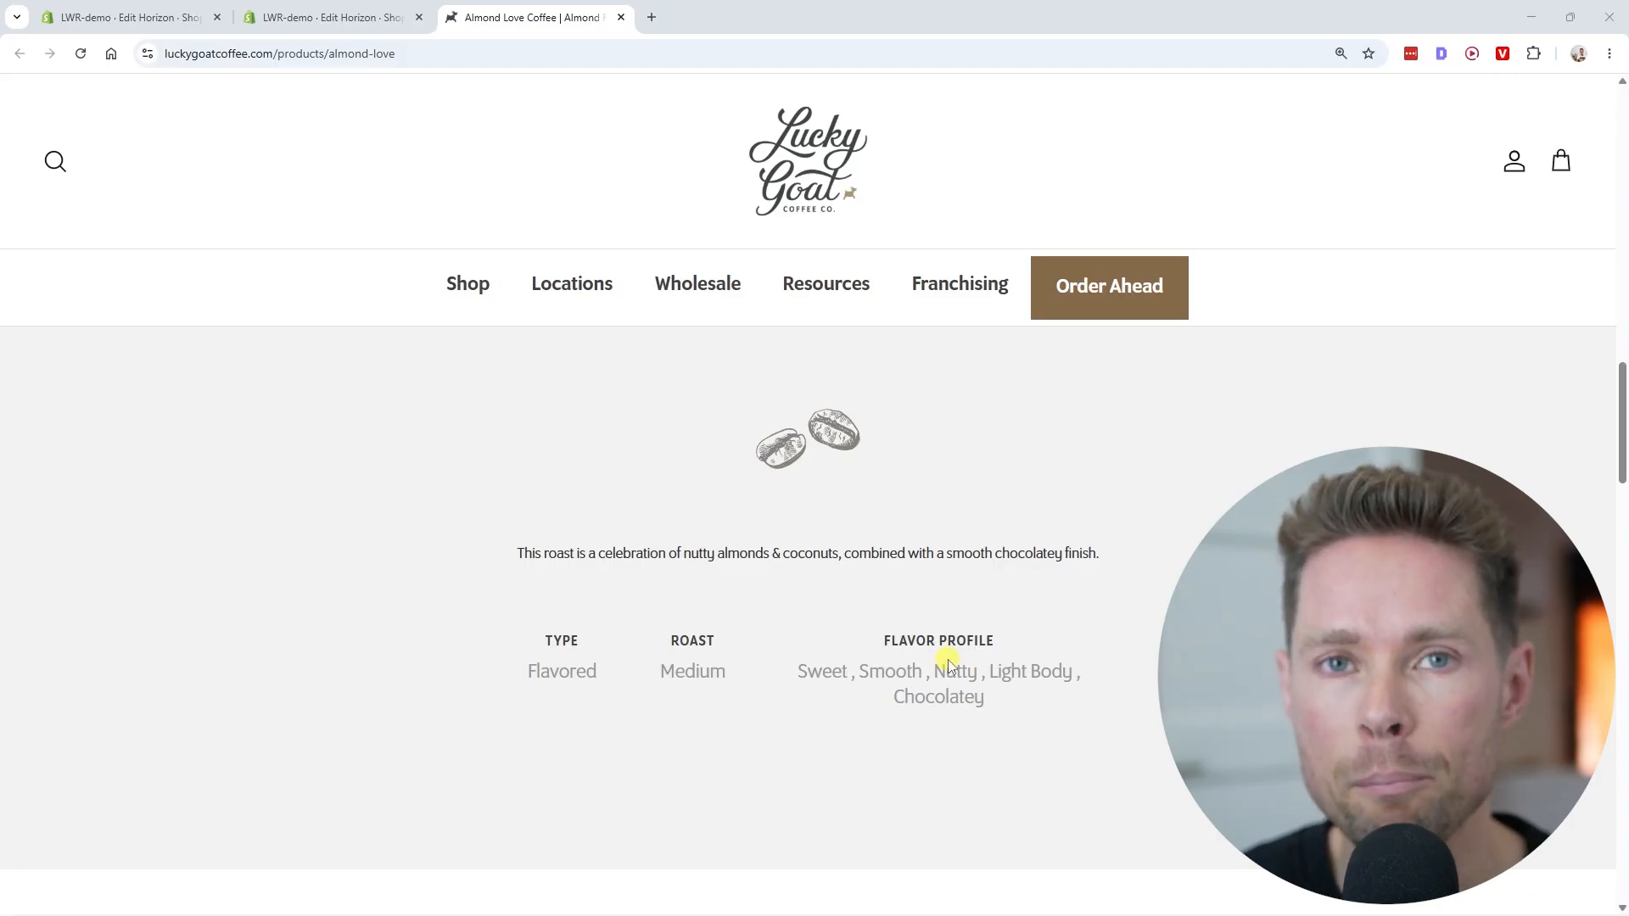
pyautogui.hotkey('ctrl', '0')
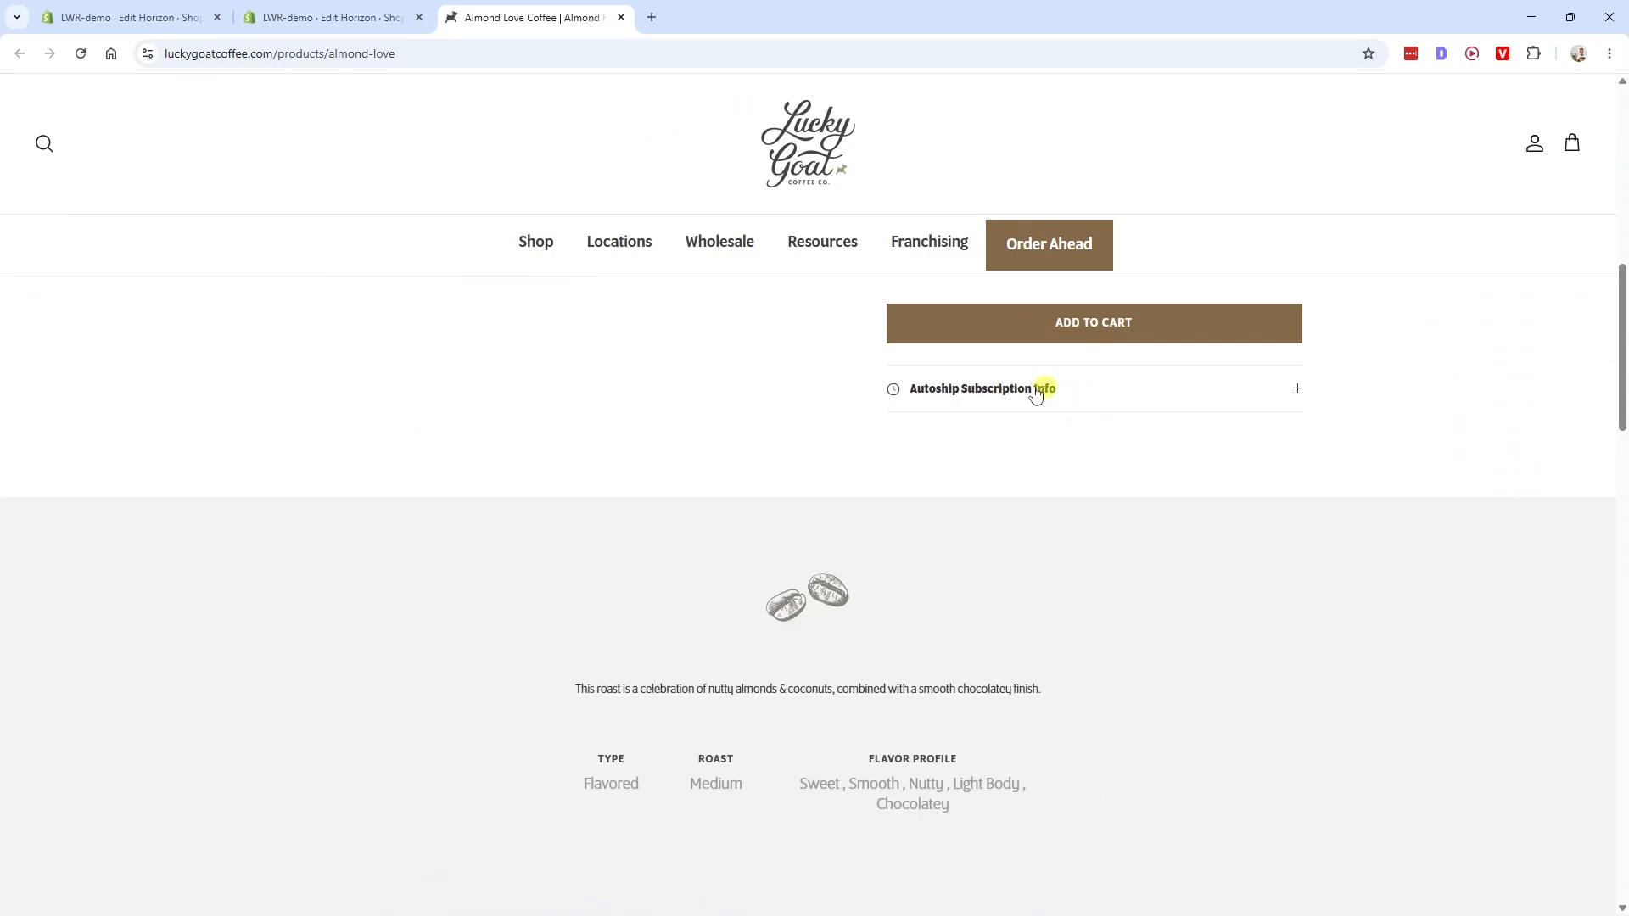
pyautogui.click(1073, 393)
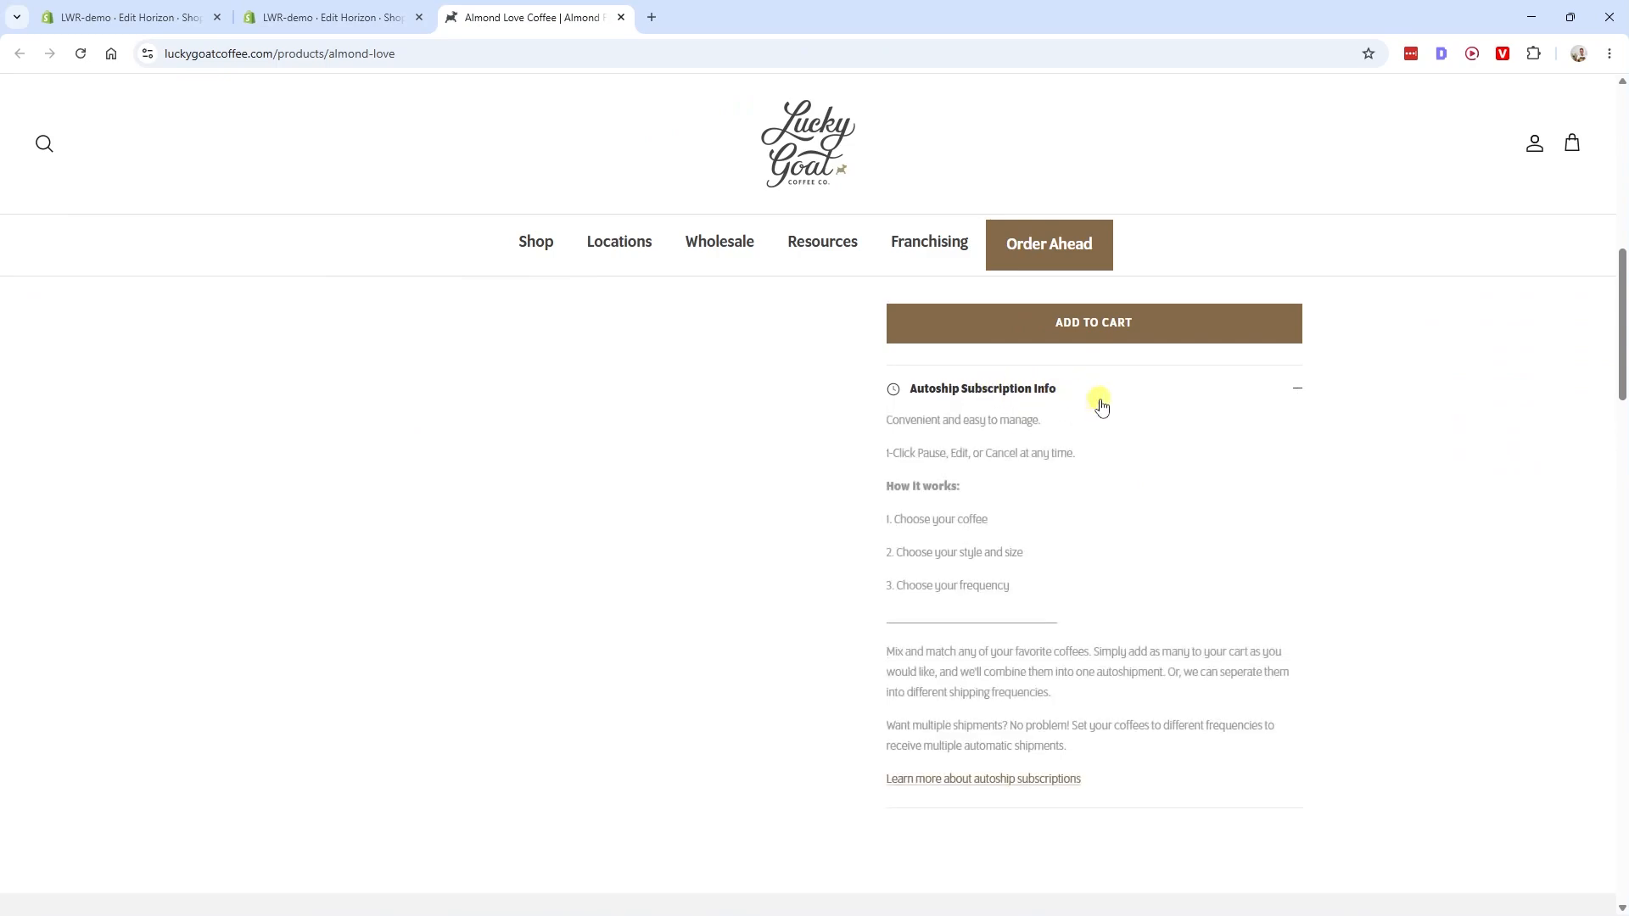
# Return to the theme editor and change the Return policy accordion row's heading to "Subscription Info"
pyautogui.hotkey('ctrl', 'shift', 'Tab')
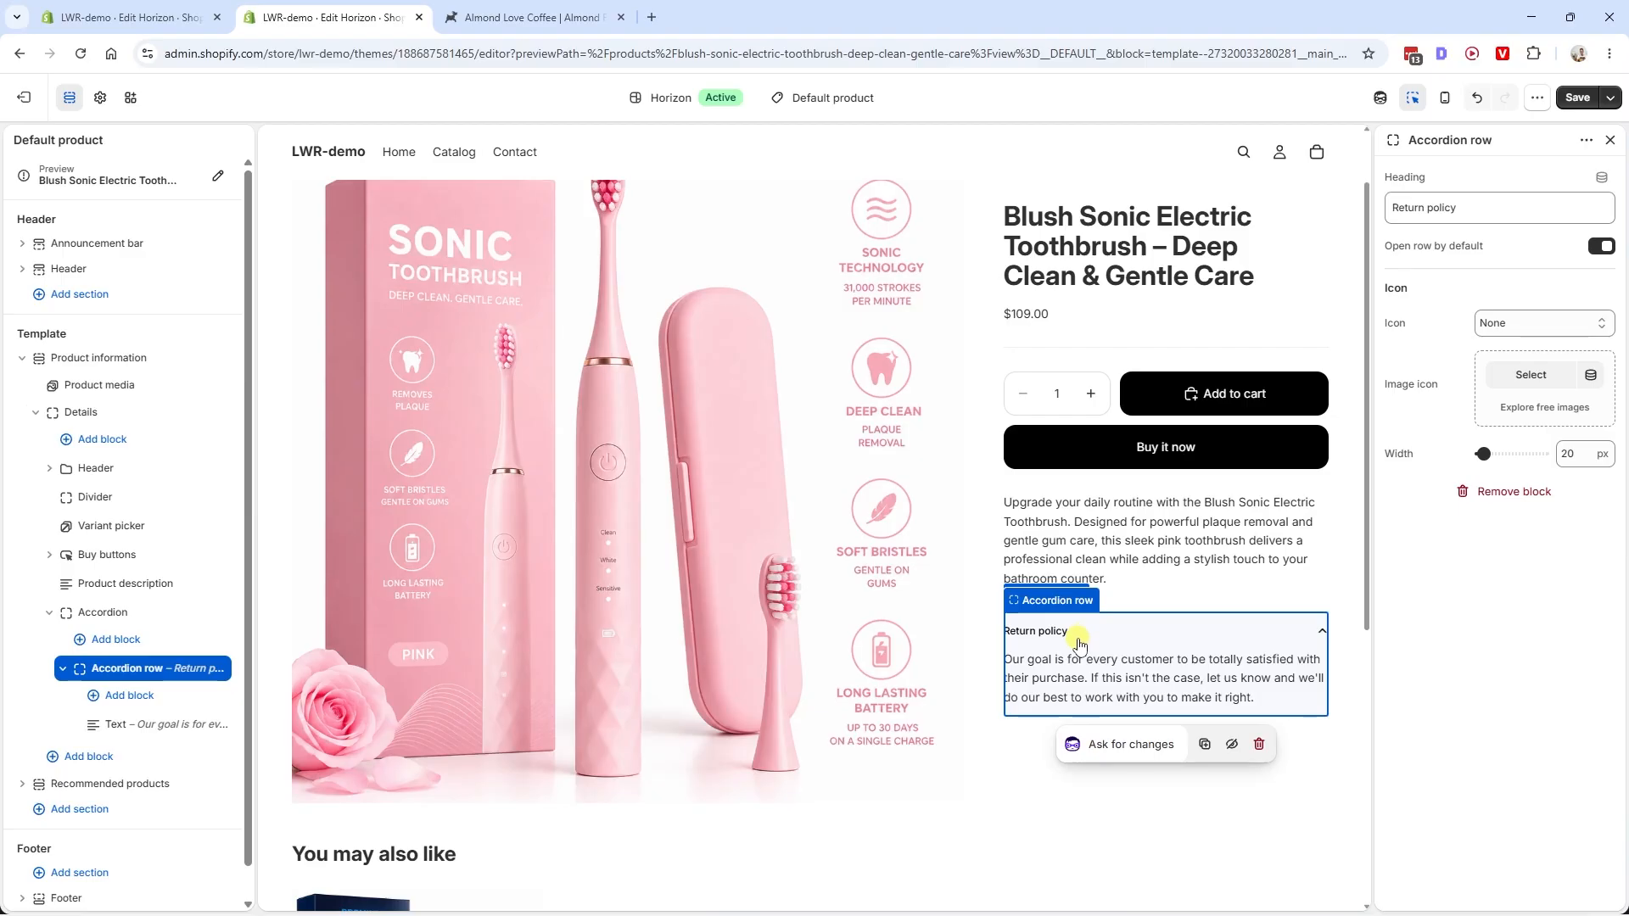
pyautogui.click(1497, 208)
pyautogui.hotkey('ctrl', 'a')
pyautogui.write('Subscription Info')
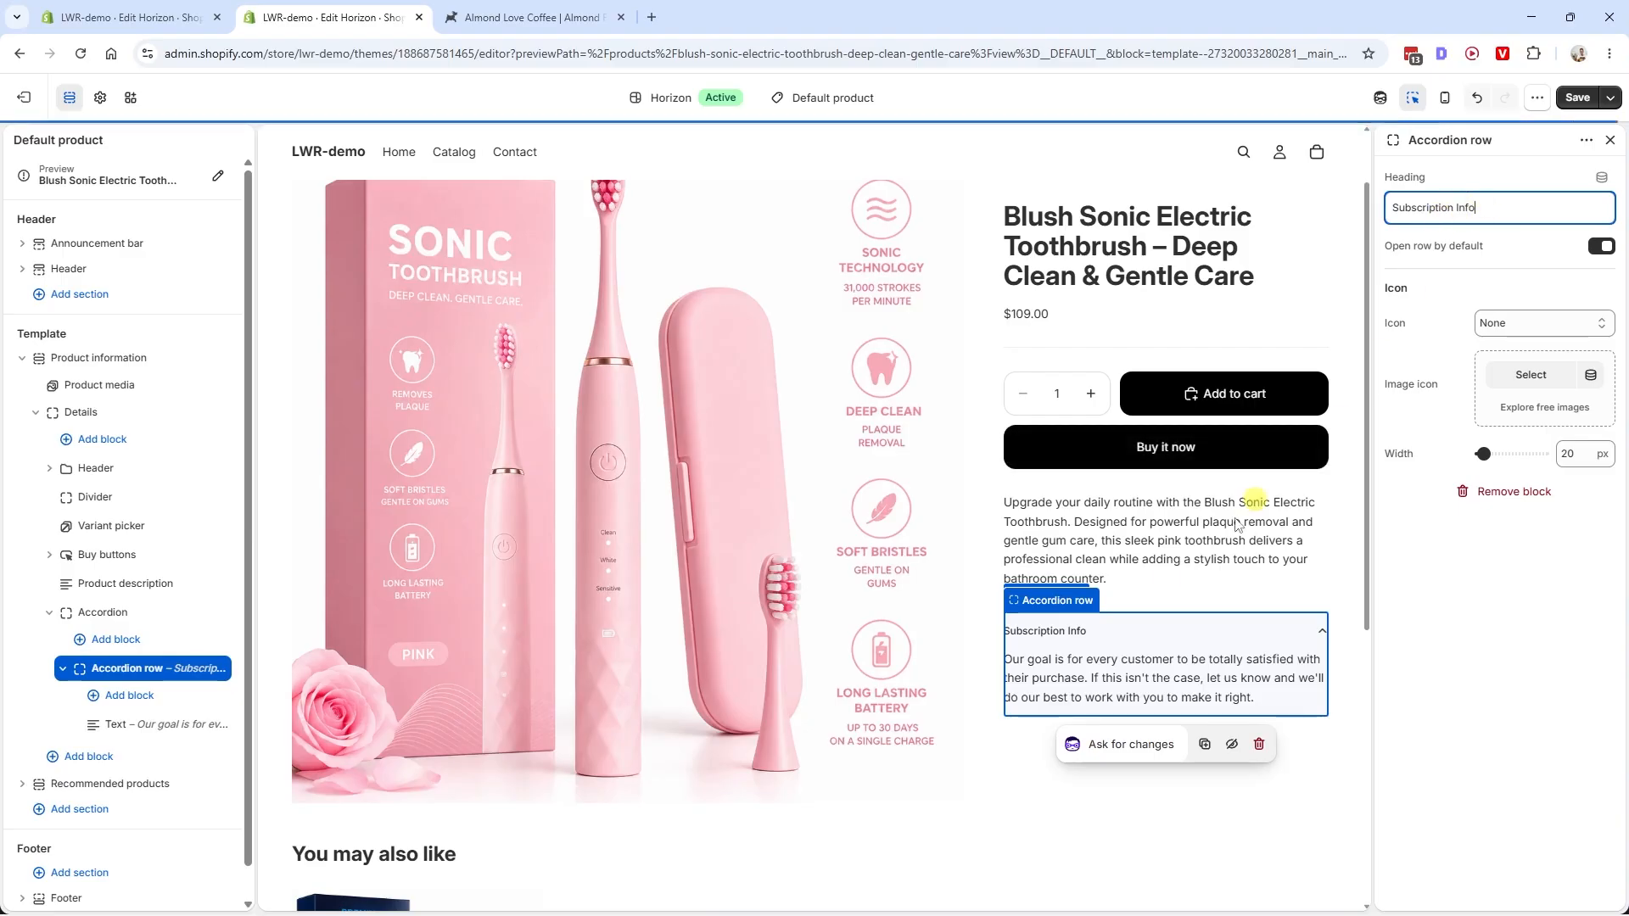
# Replace the Subscription Info row's text with the coffee page's autoship copy, starting "Convenient and easy to manage. 1-Click Pause, Edit, or Cancel at any time."
pyautogui.click(1118, 655)
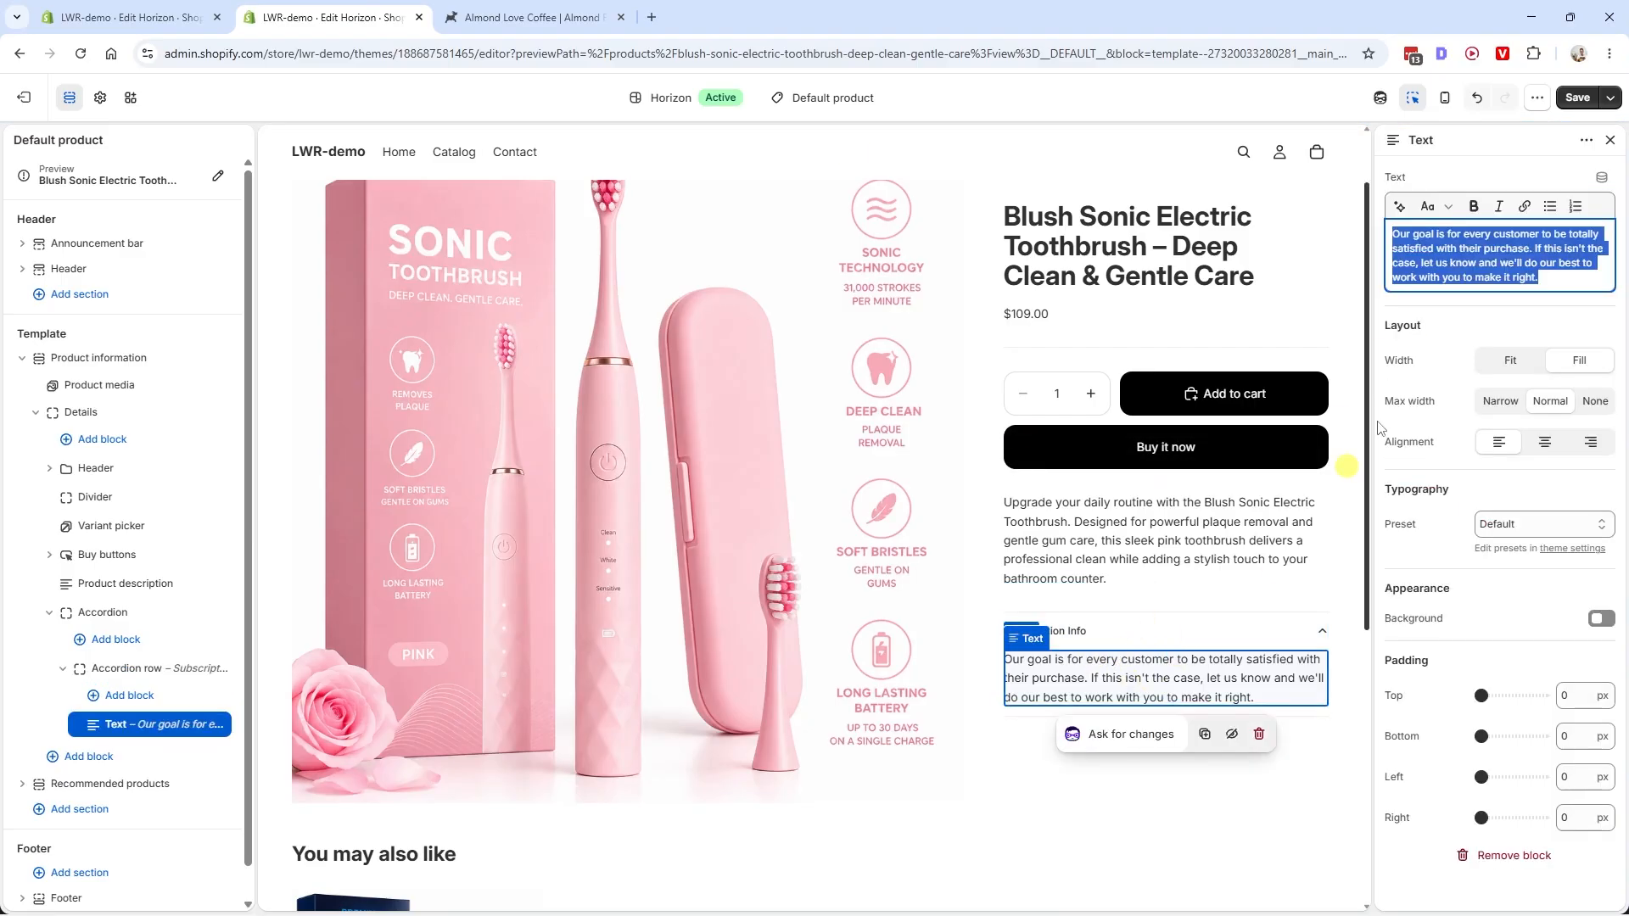
pyautogui.tripleClick(1478, 268)
pyautogui.write("Convenient and easy to manage. 1-Click Pause, Edit, or Cancel at any time. How it works: 1. Choose your coffee 2. Choose your style and size 3. Choose your frequency _______________________ Mix and match any of your favorite coffees. Simply add as many to your cart as you would like, and we'll combine them into one autoshipment. Or, we can seperate them into different shipping frequencies. Want multiple shipments? No problem! Set your coffees to different frequencies to receive multiple automatic shipments. Learn more about autoship subscriptions")
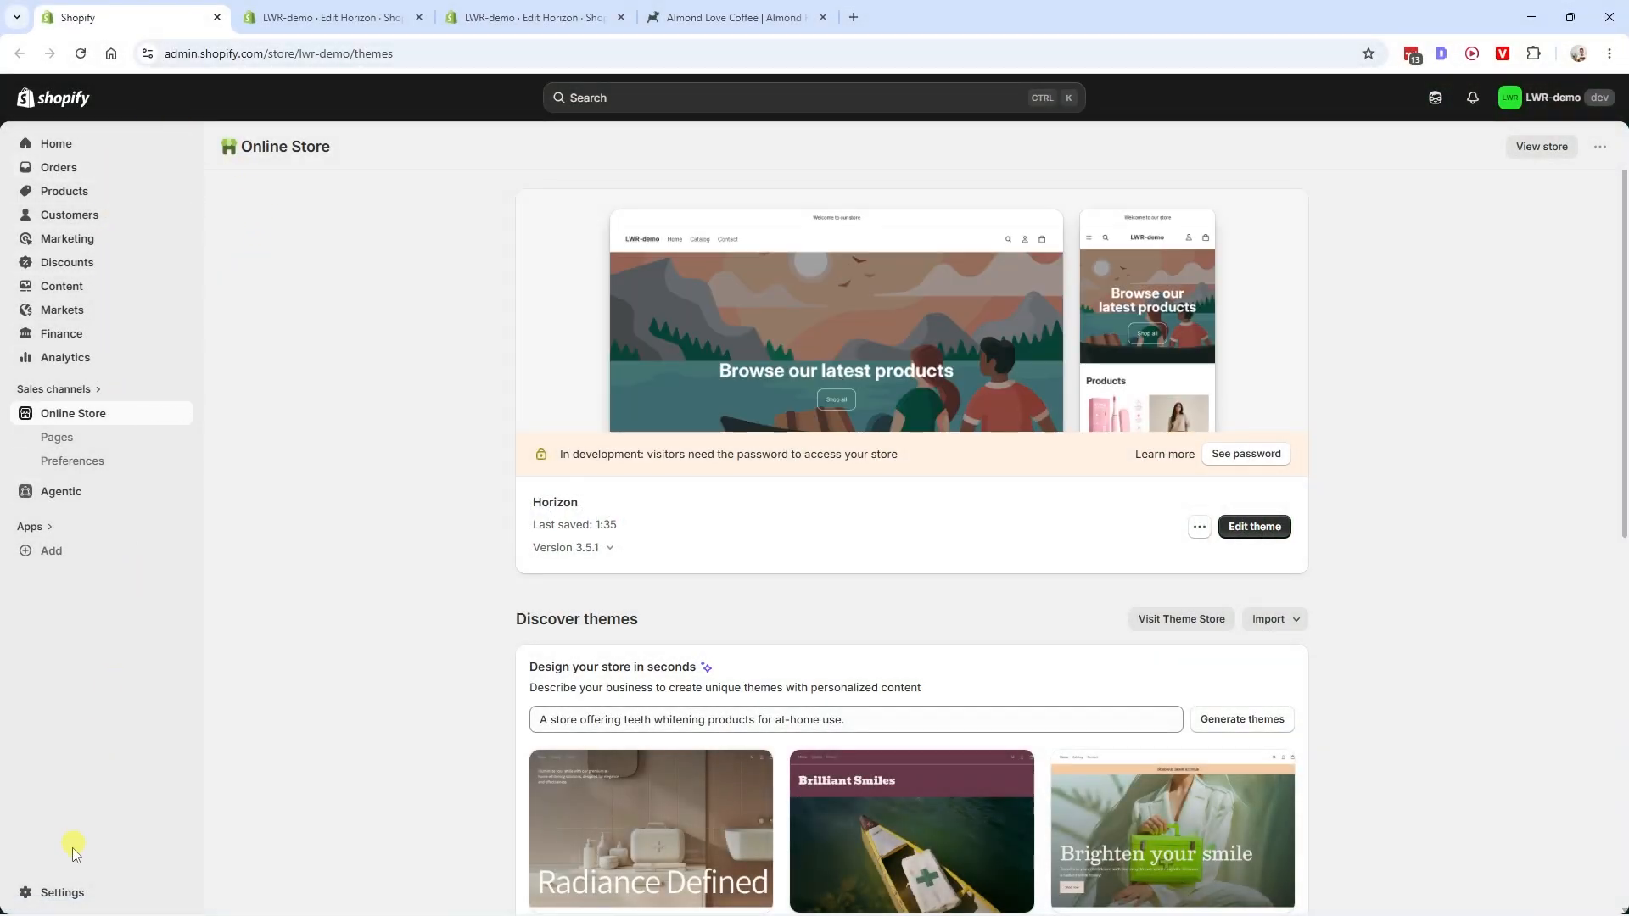
# Start a new product metafield definition in the store's metafields and metaobjects settings
pyautogui.click(90, 897)
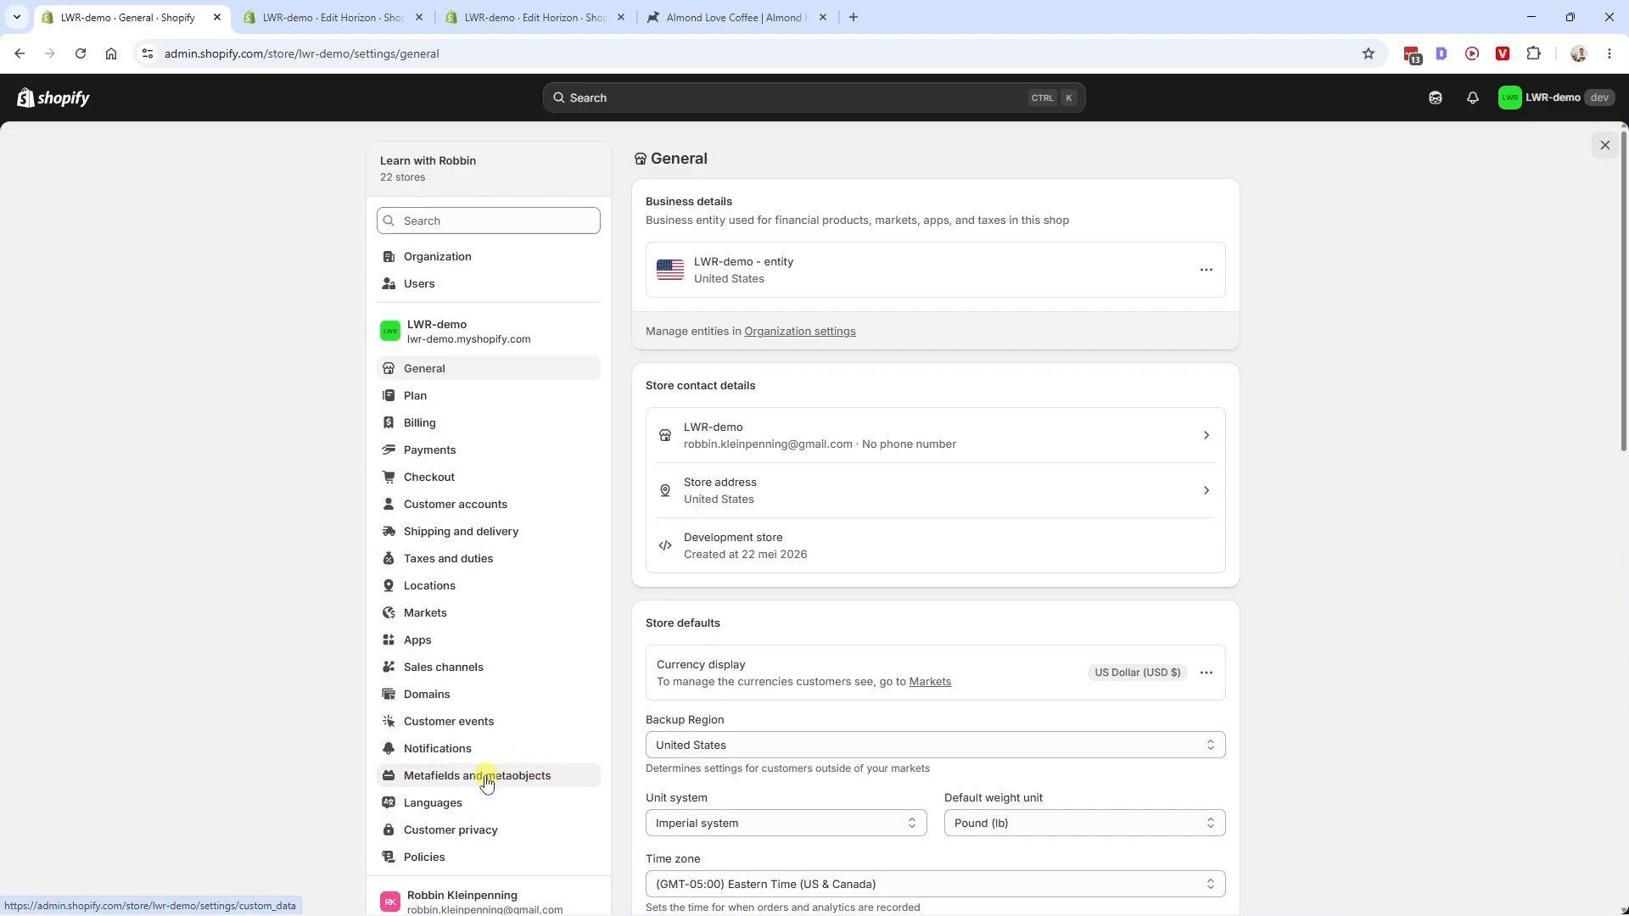
pyautogui.click(535, 777)
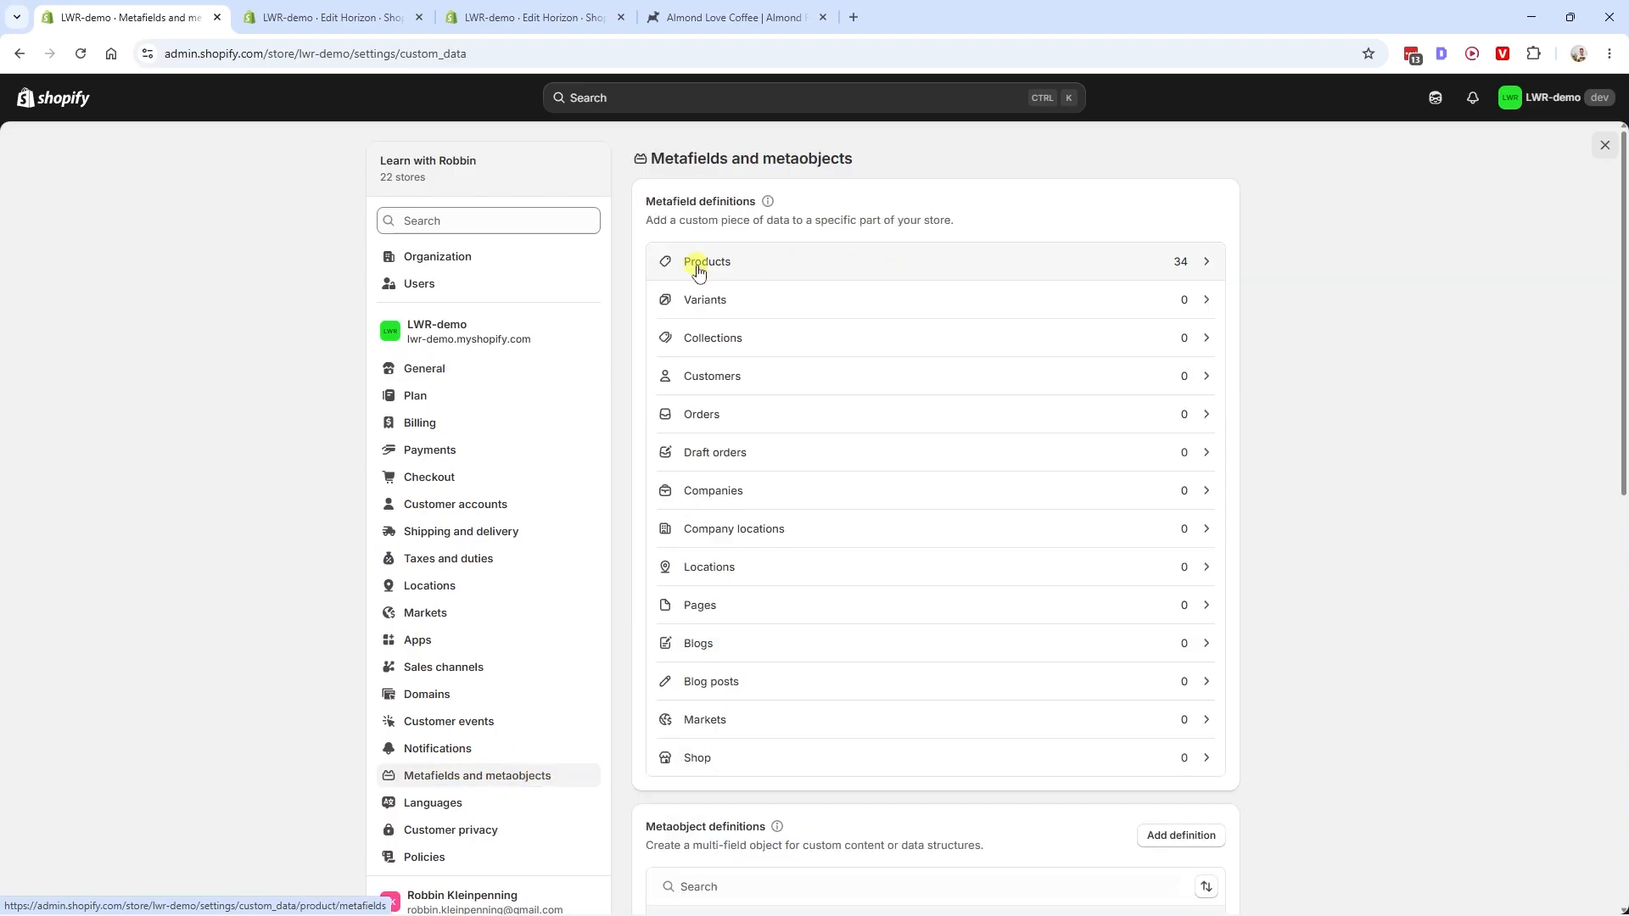
pyautogui.click(802, 270)
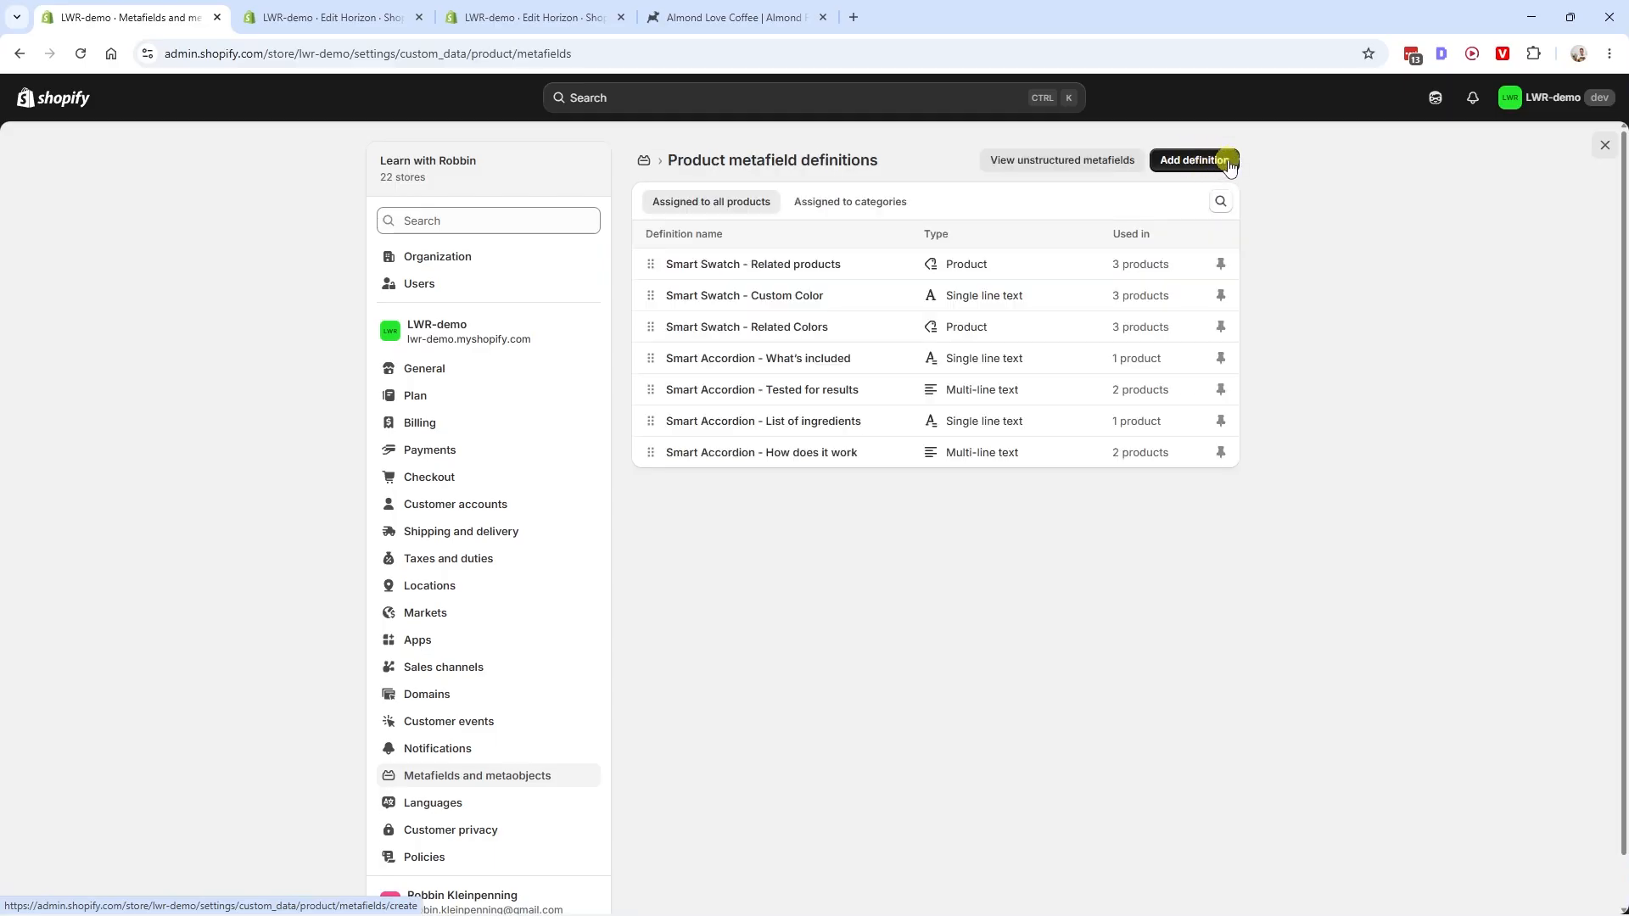
pyautogui.click(1229, 162)
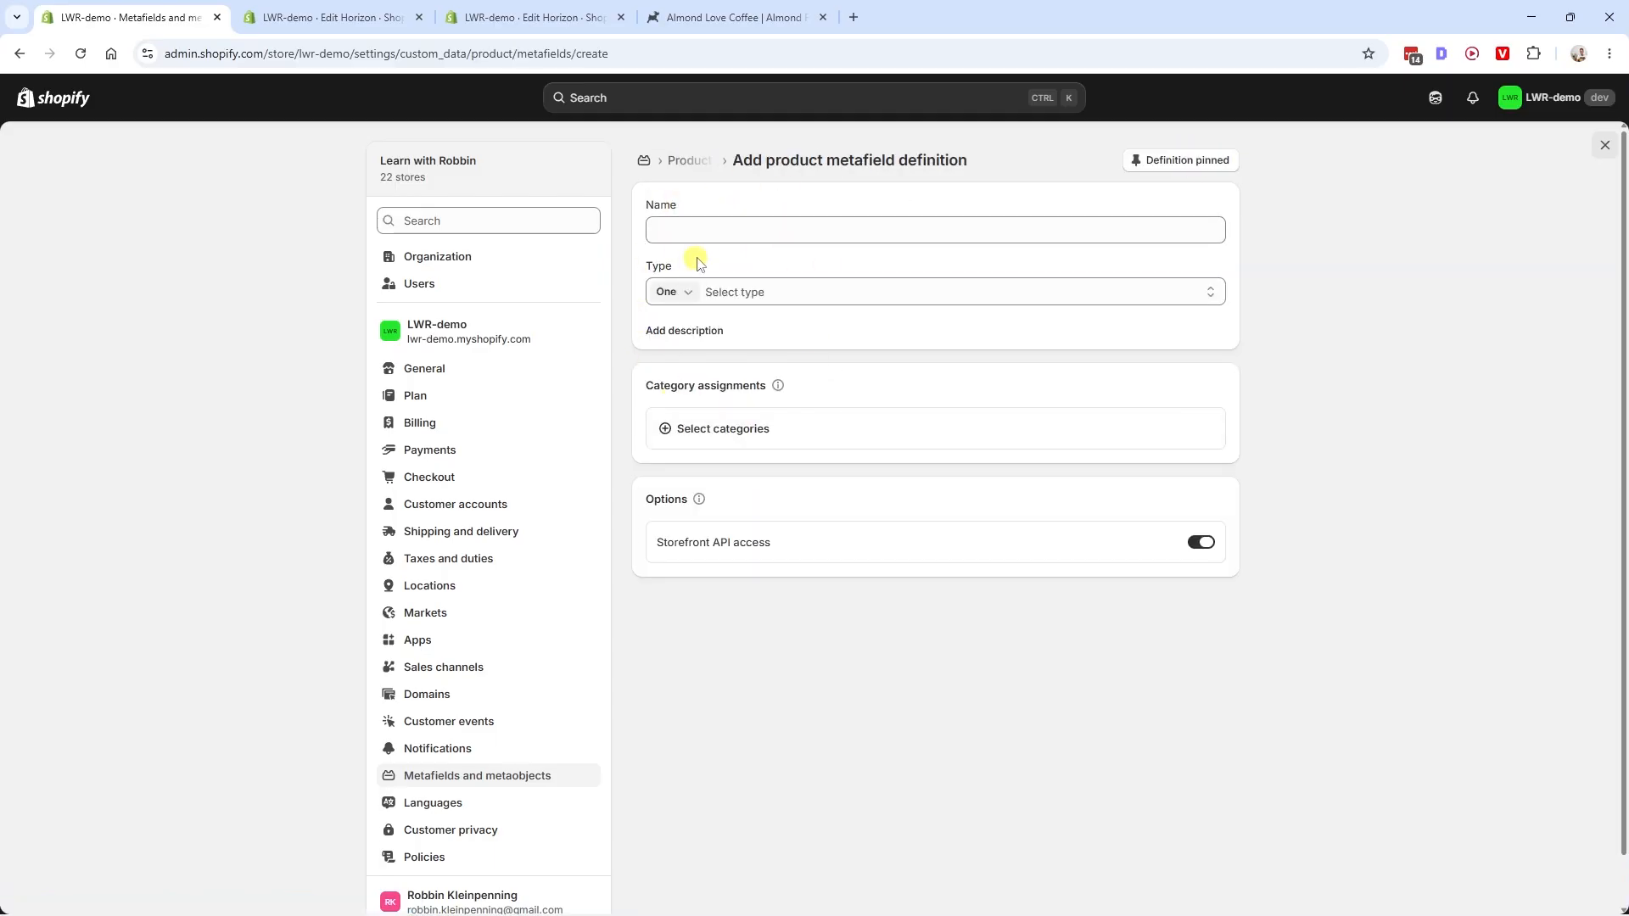
# Check the detail labels on the coffee page and name the new product metafield definition "Type"
pyautogui.click(721, 18)
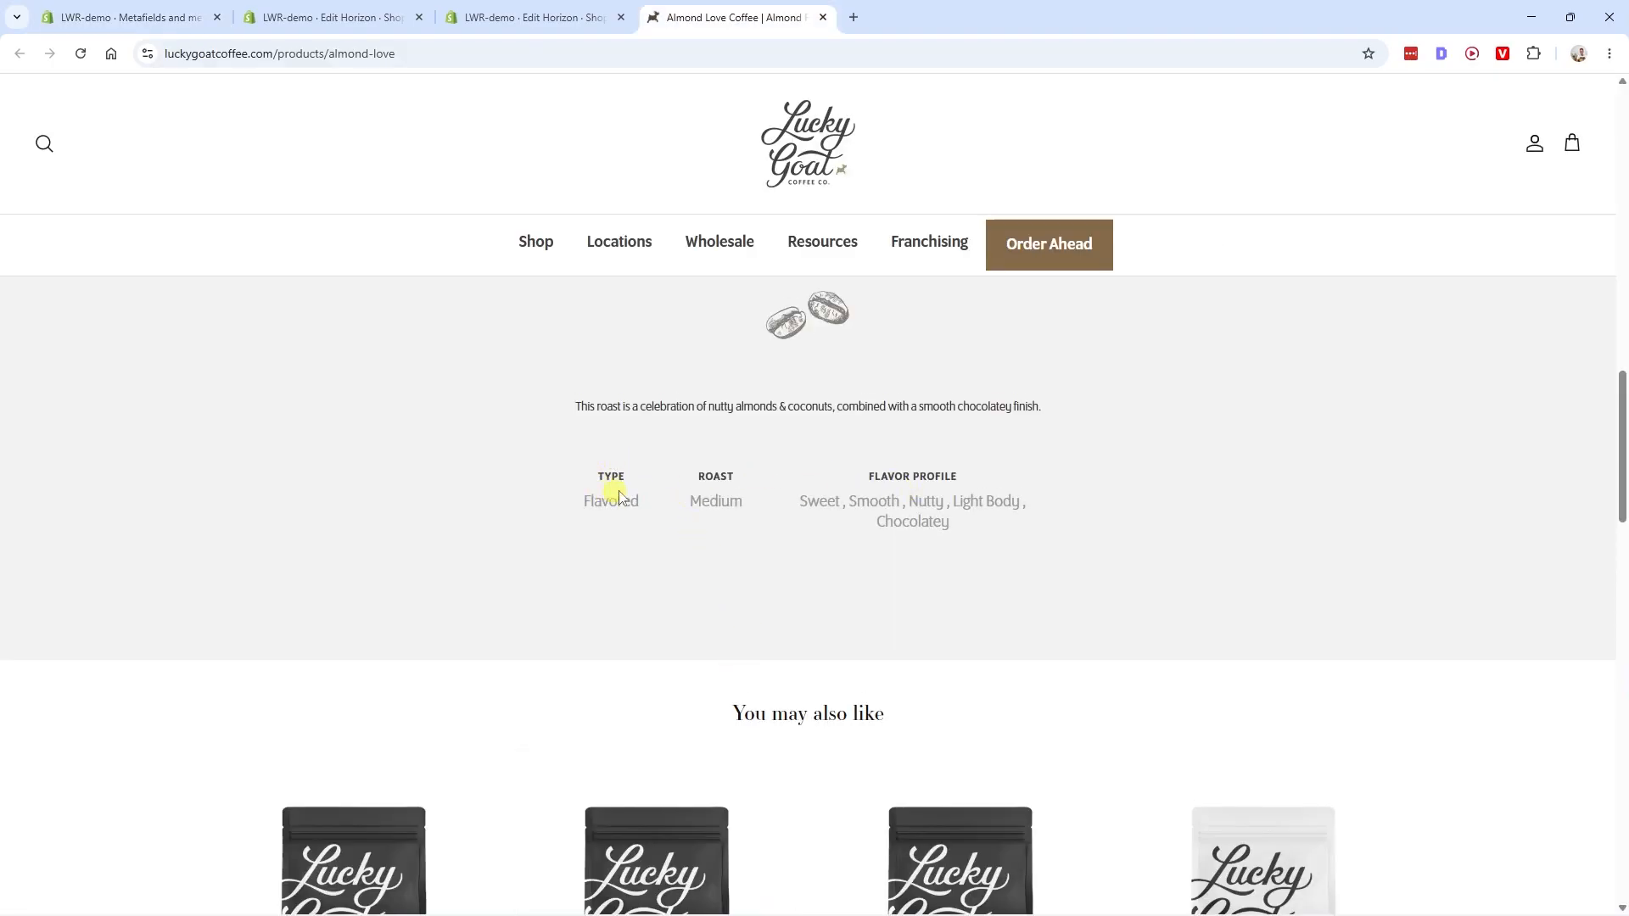
pyautogui.click(130, 18)
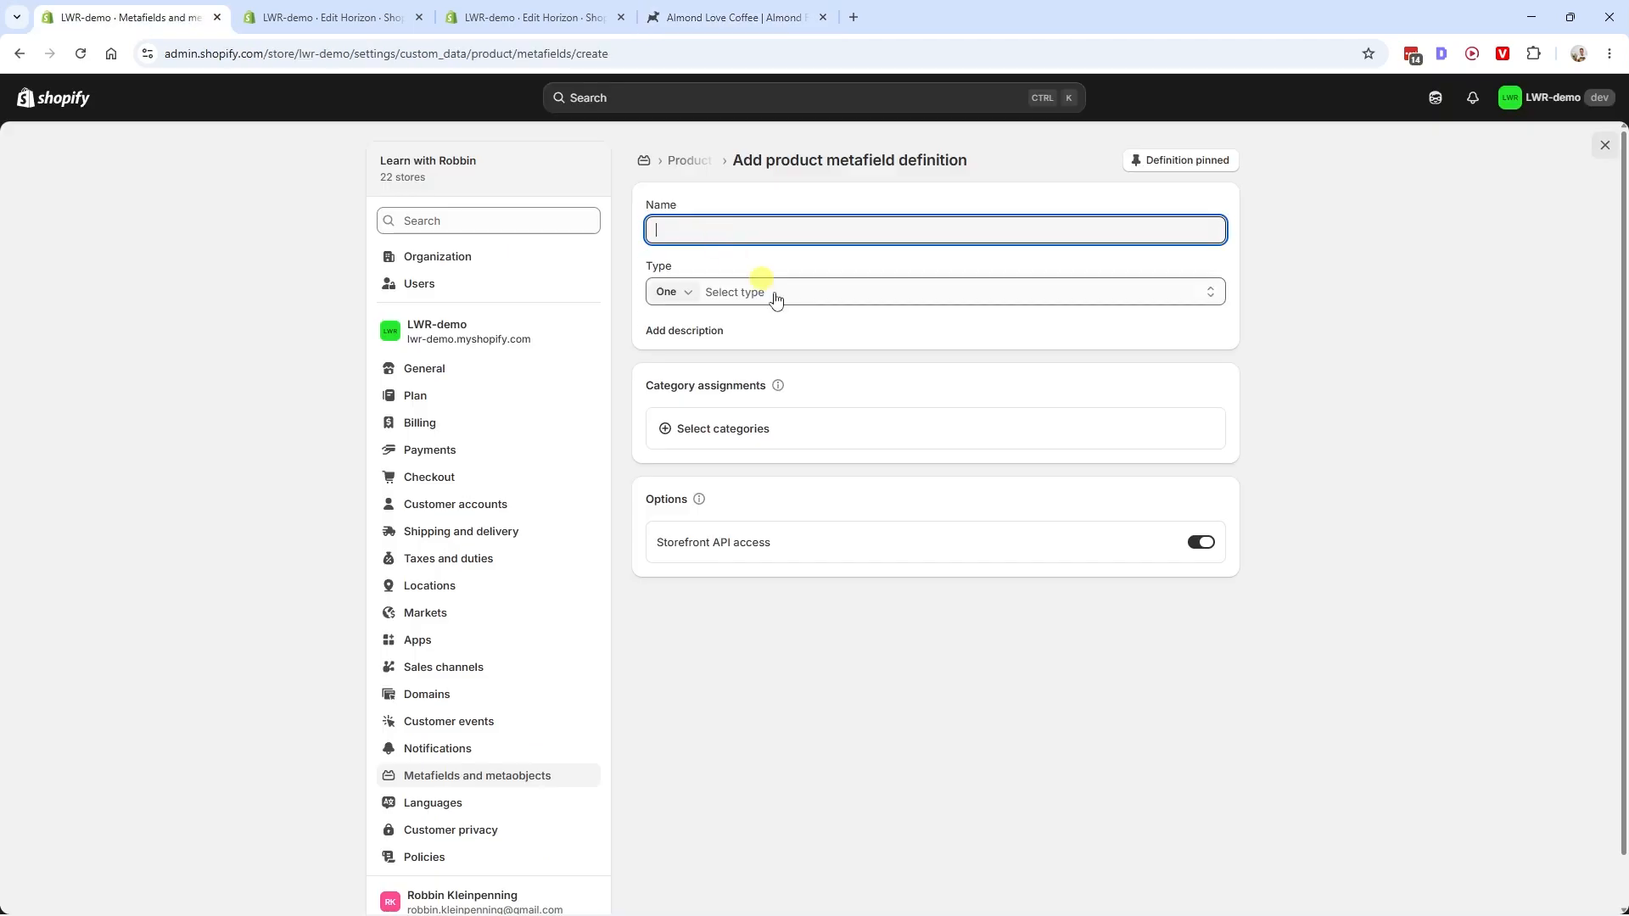
pyautogui.write('Type')
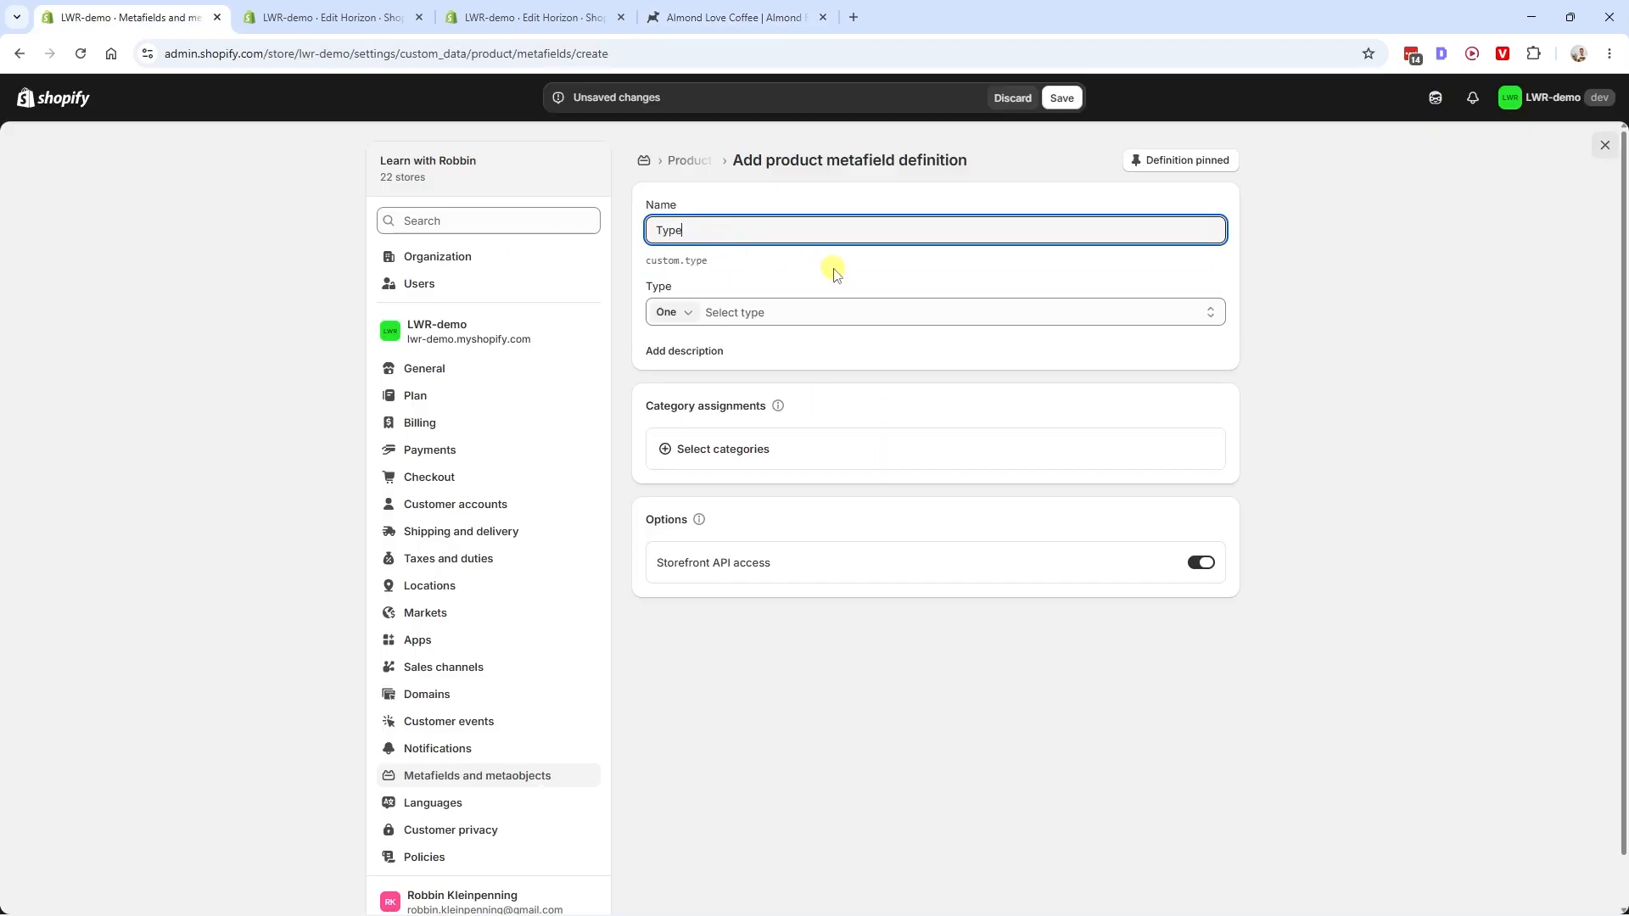
# Compare the single and multiple detail values on the coffee page and keep the Type metafield definition at one value
pyautogui.click(673, 340)
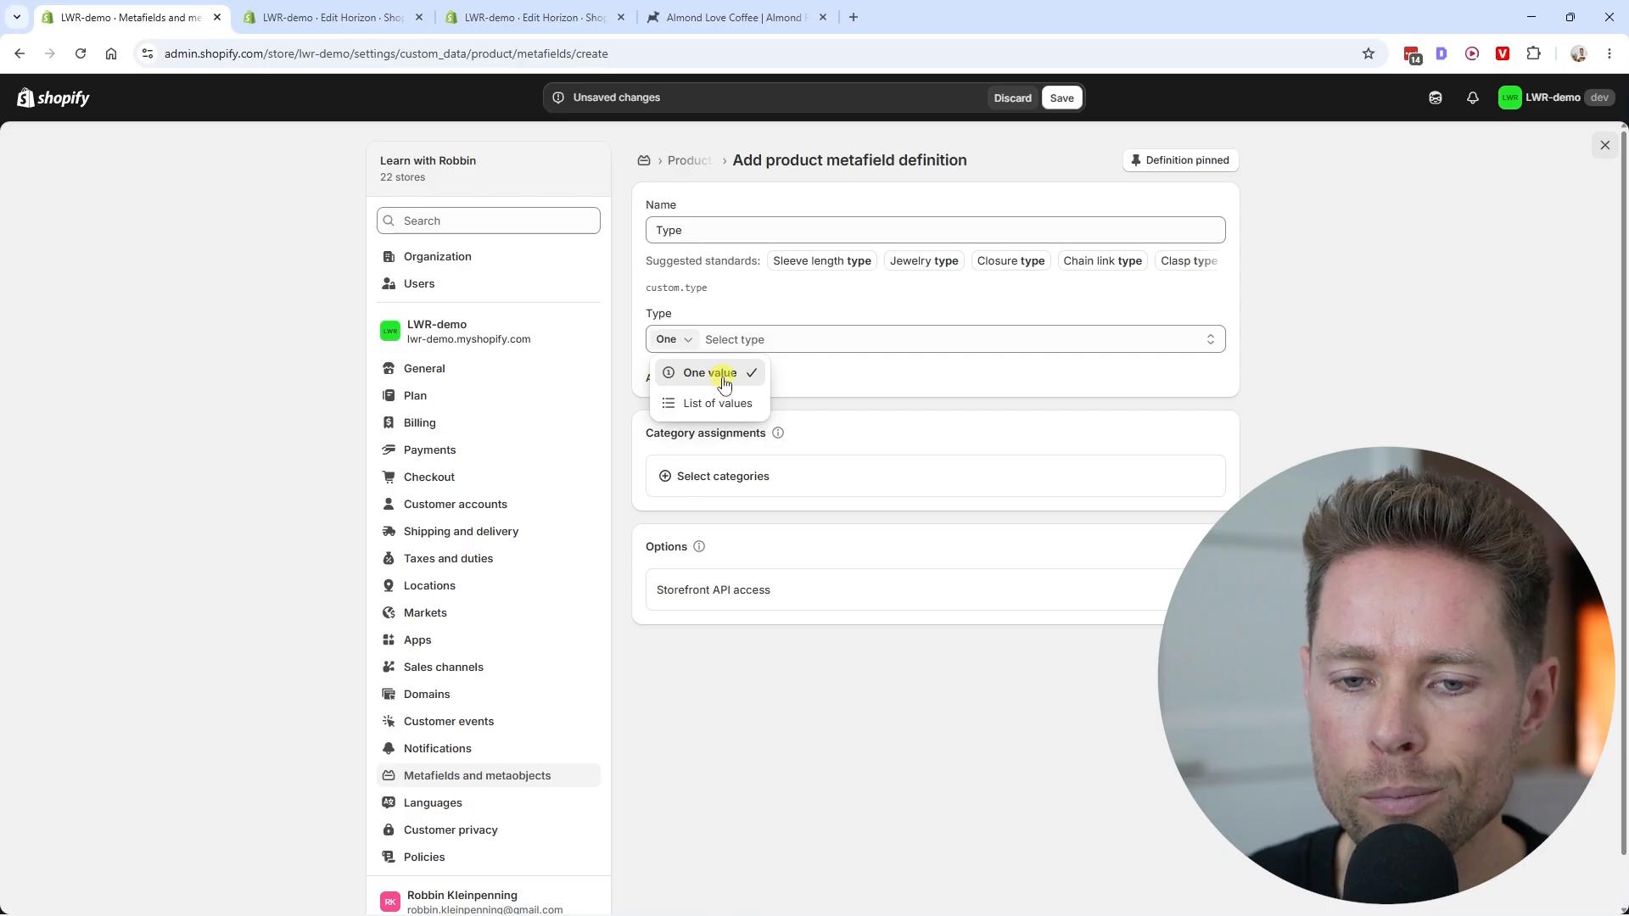
pyautogui.click(785, 19)
pyautogui.moveTo(952, 524); pyautogui.dragTo(801, 502)
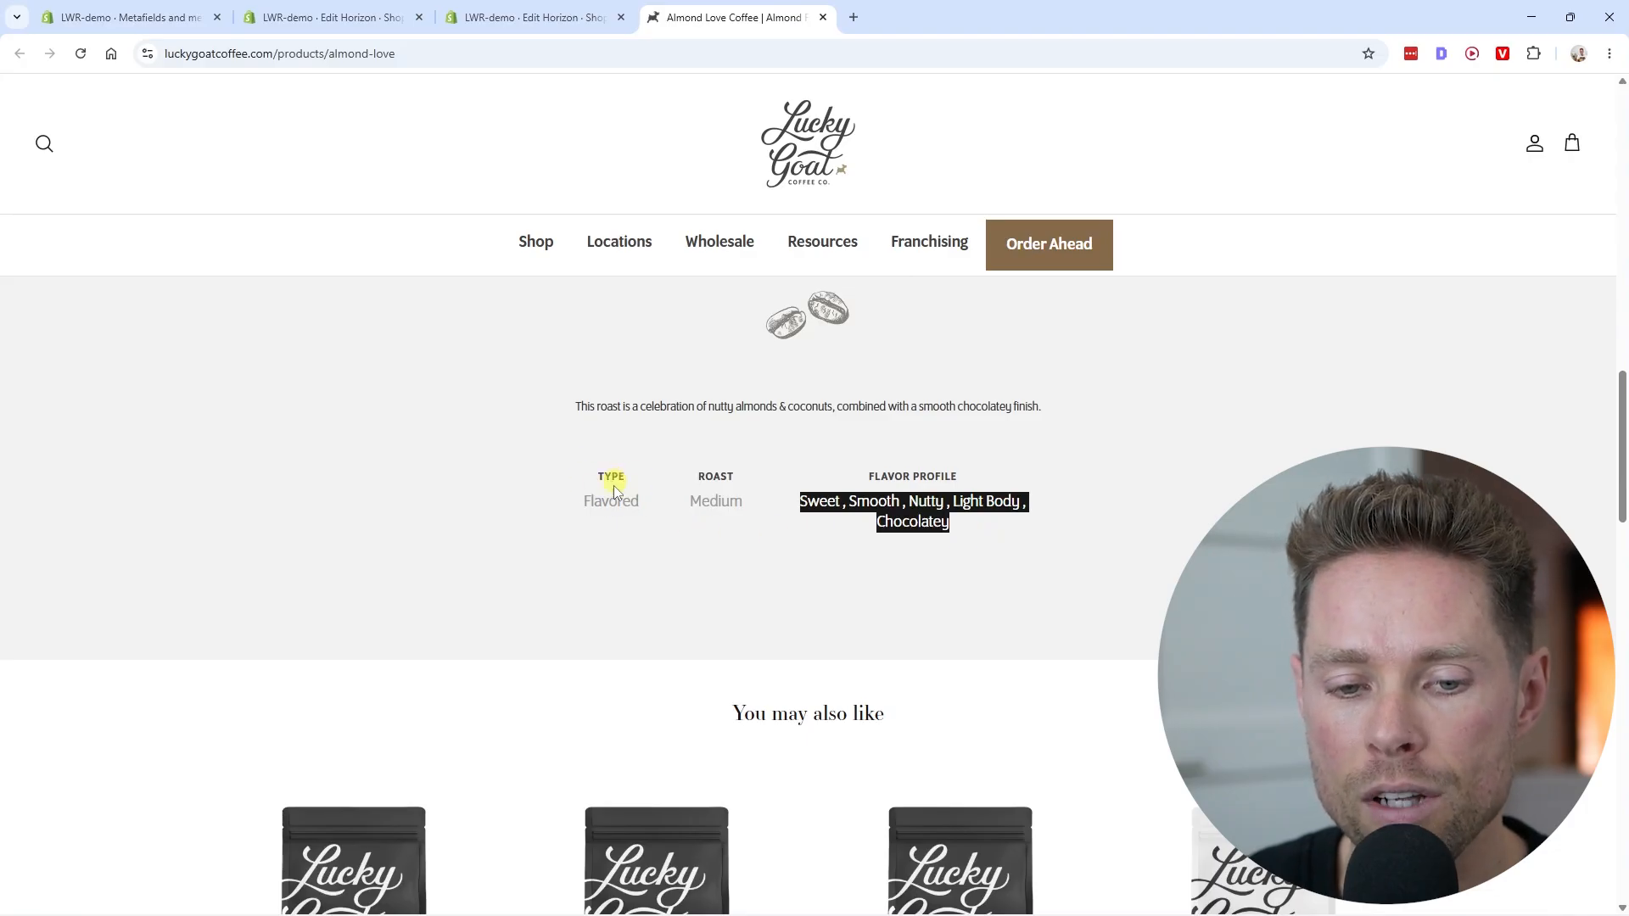
pyautogui.click(128, 17)
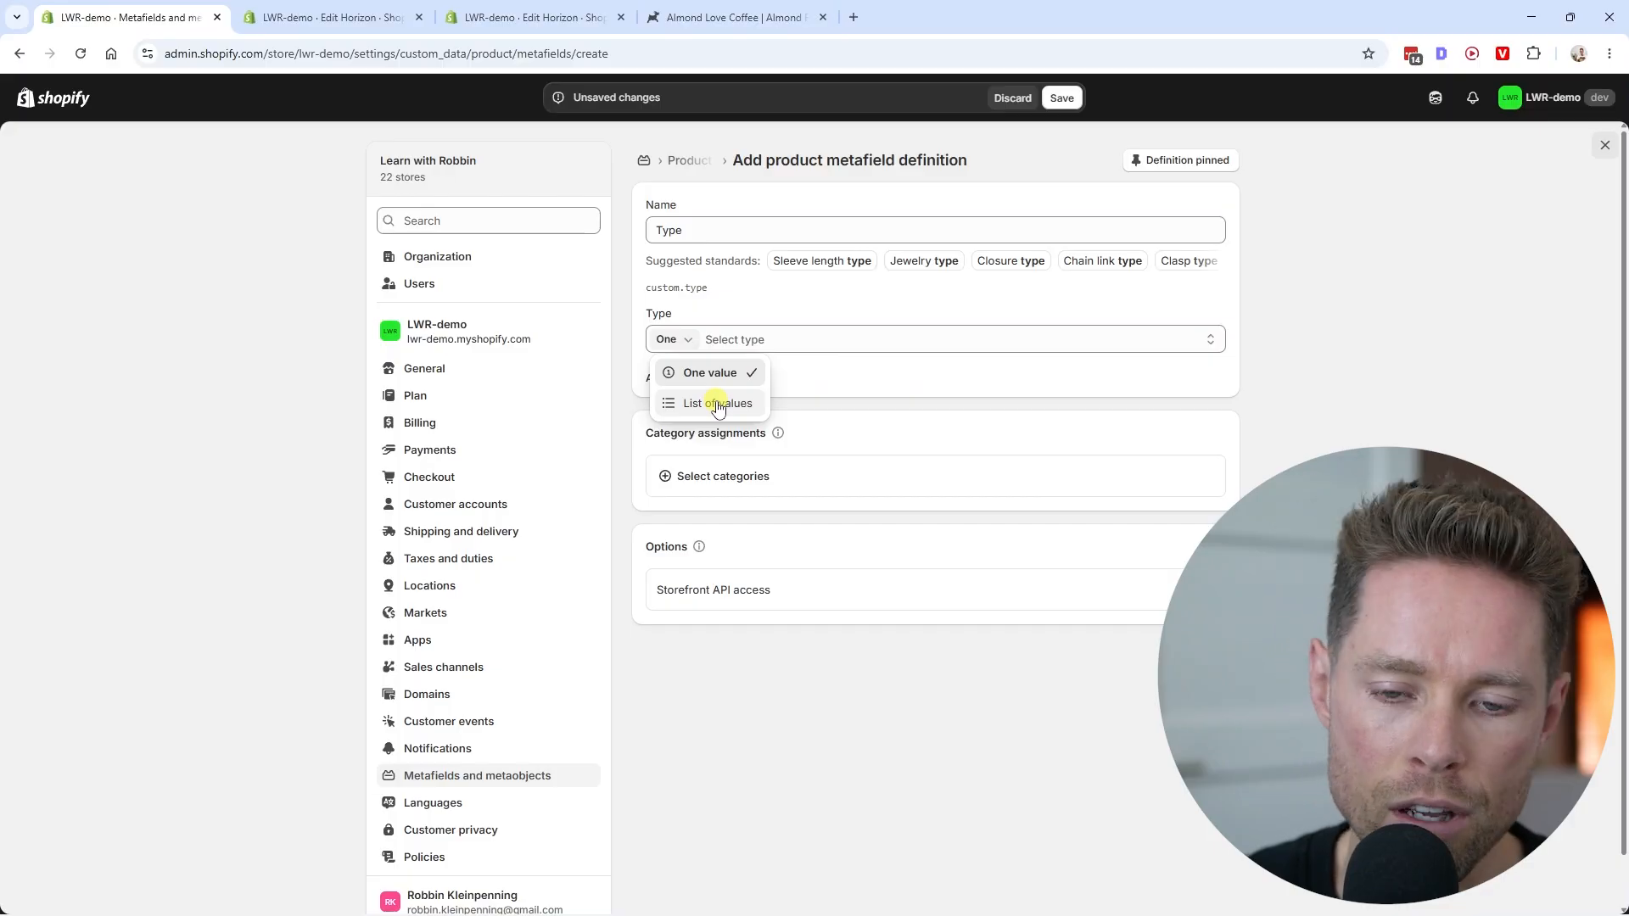
pyautogui.click(724, 374)
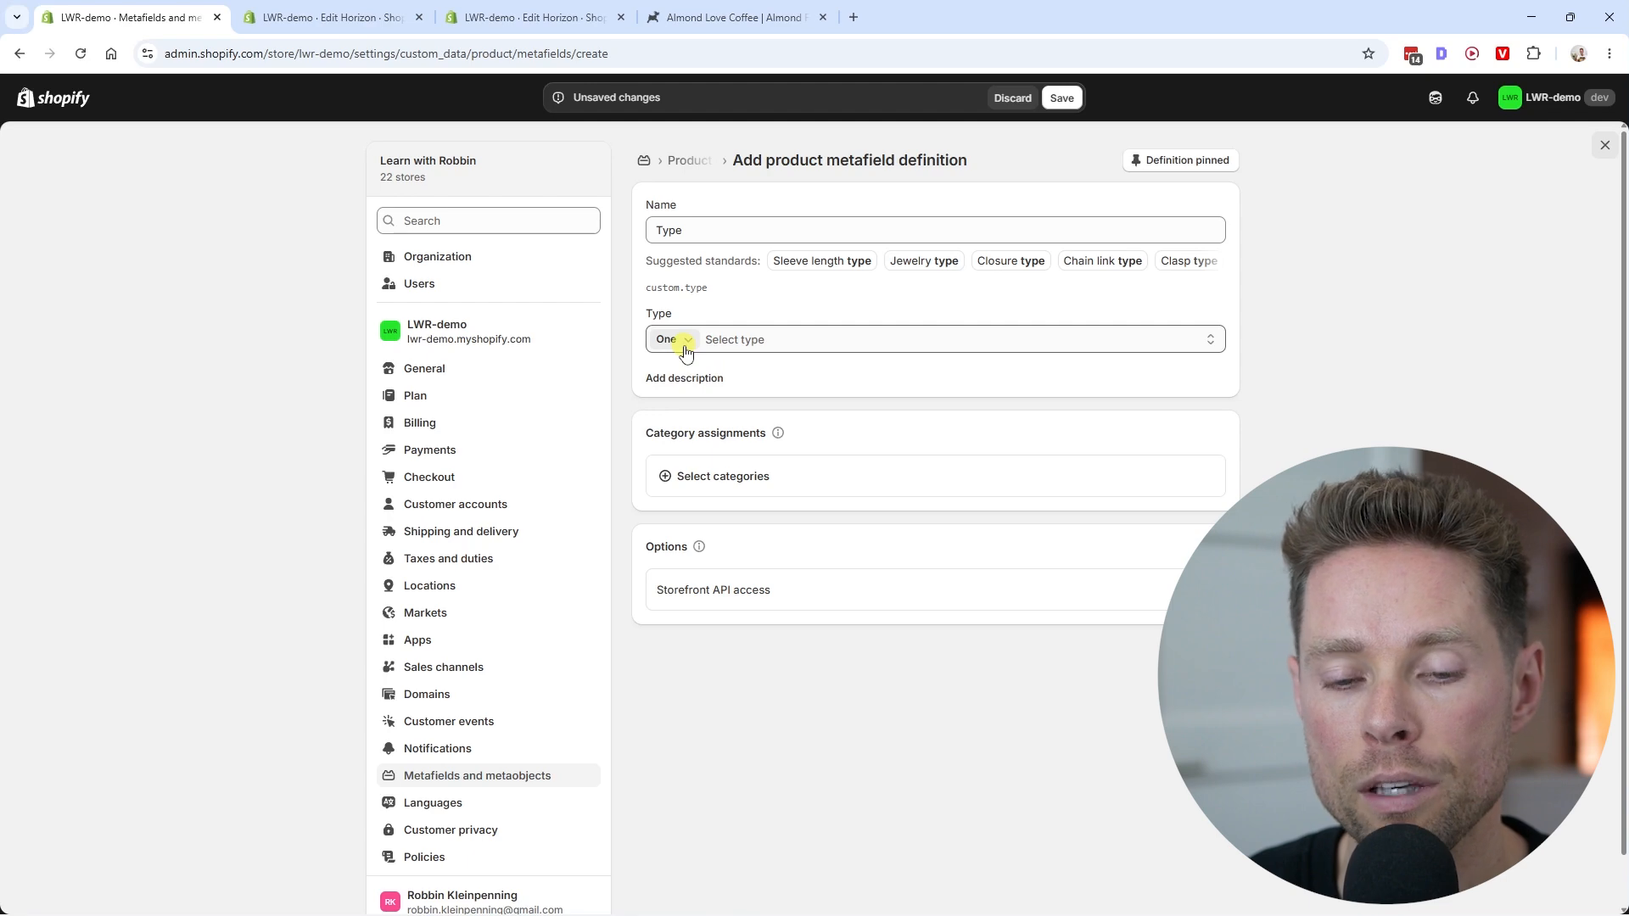
# Set the Type definition to Single line text with filtering on the product list and in the Admin API enabled, and save it
pyautogui.click(736, 345)
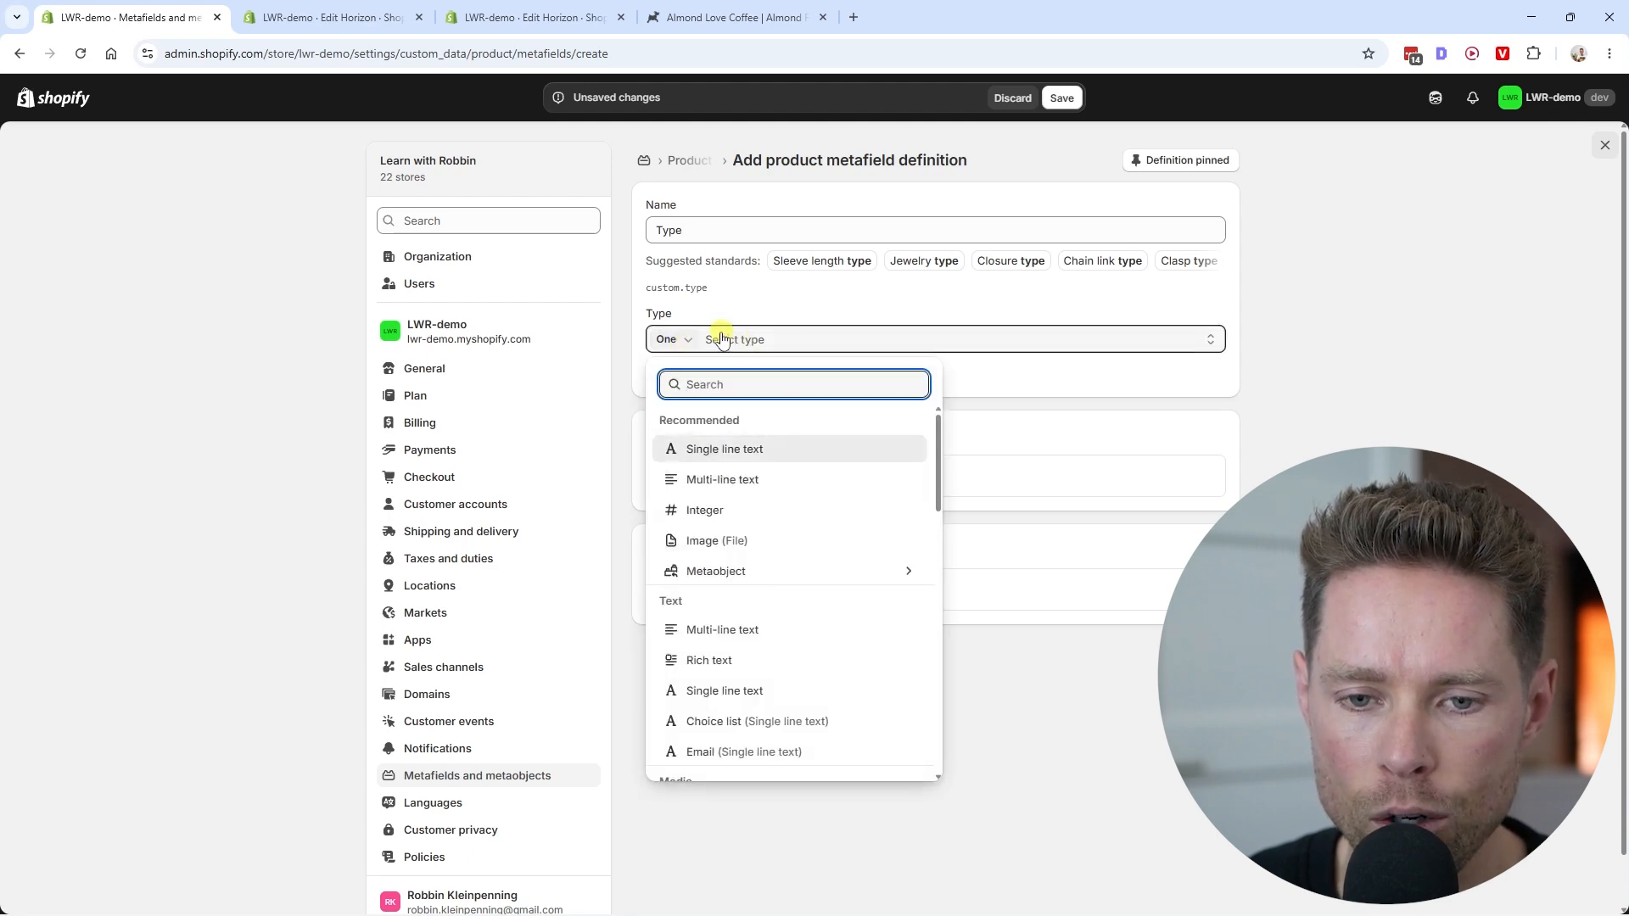
pyautogui.moveTo(937, 434); pyautogui.dragTo(953, 527)
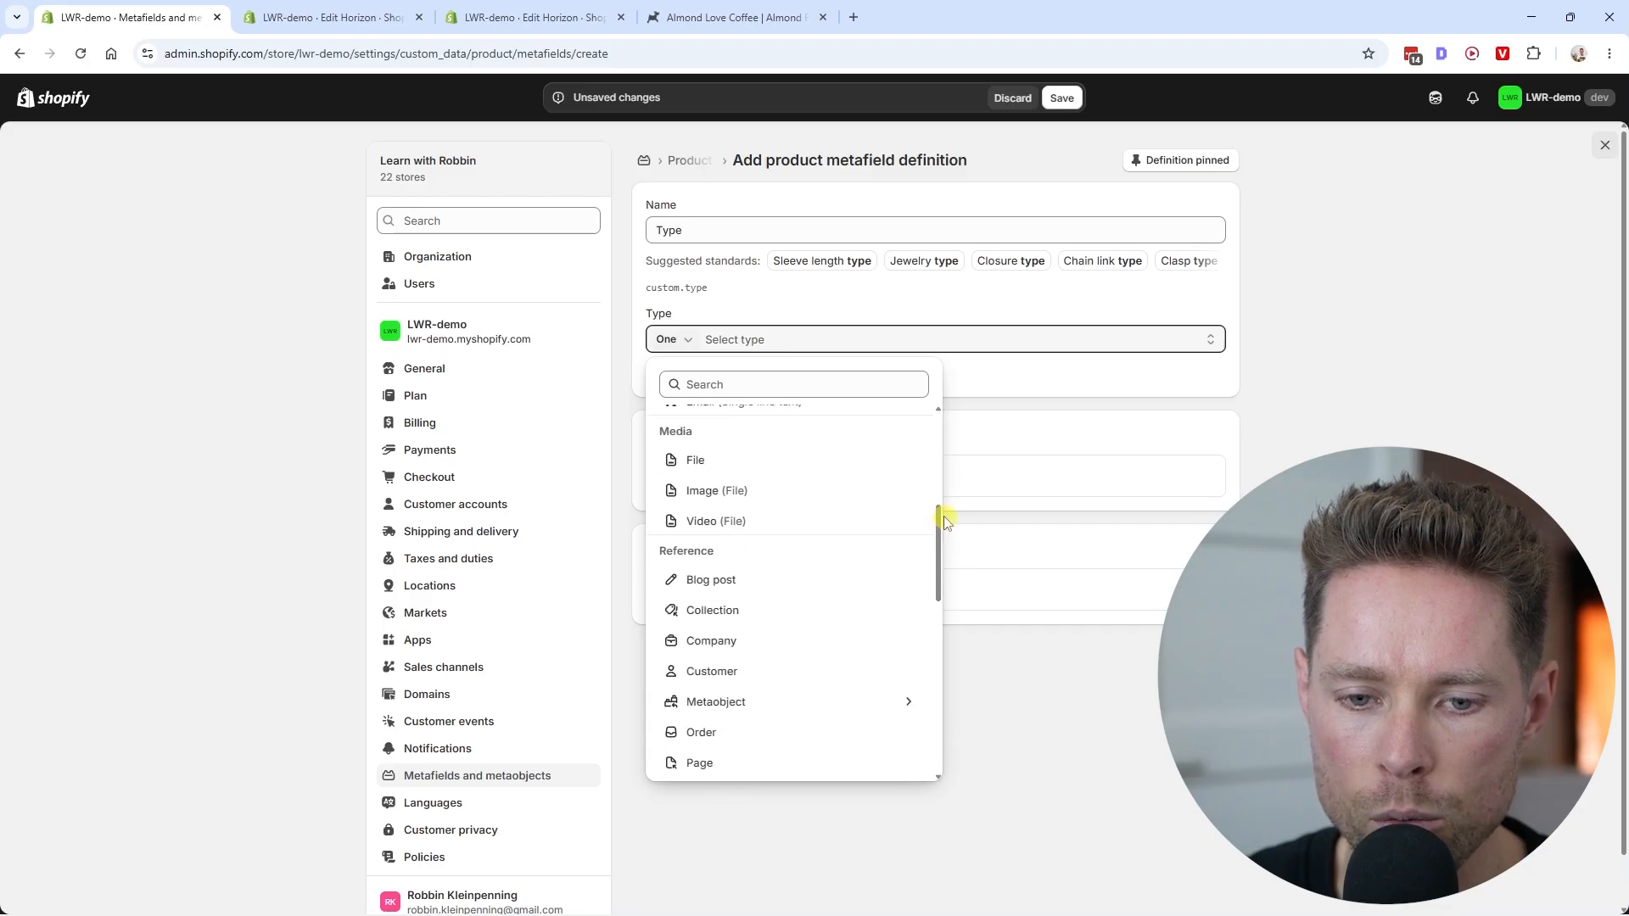
pyautogui.scroll(-5, 767, 546)
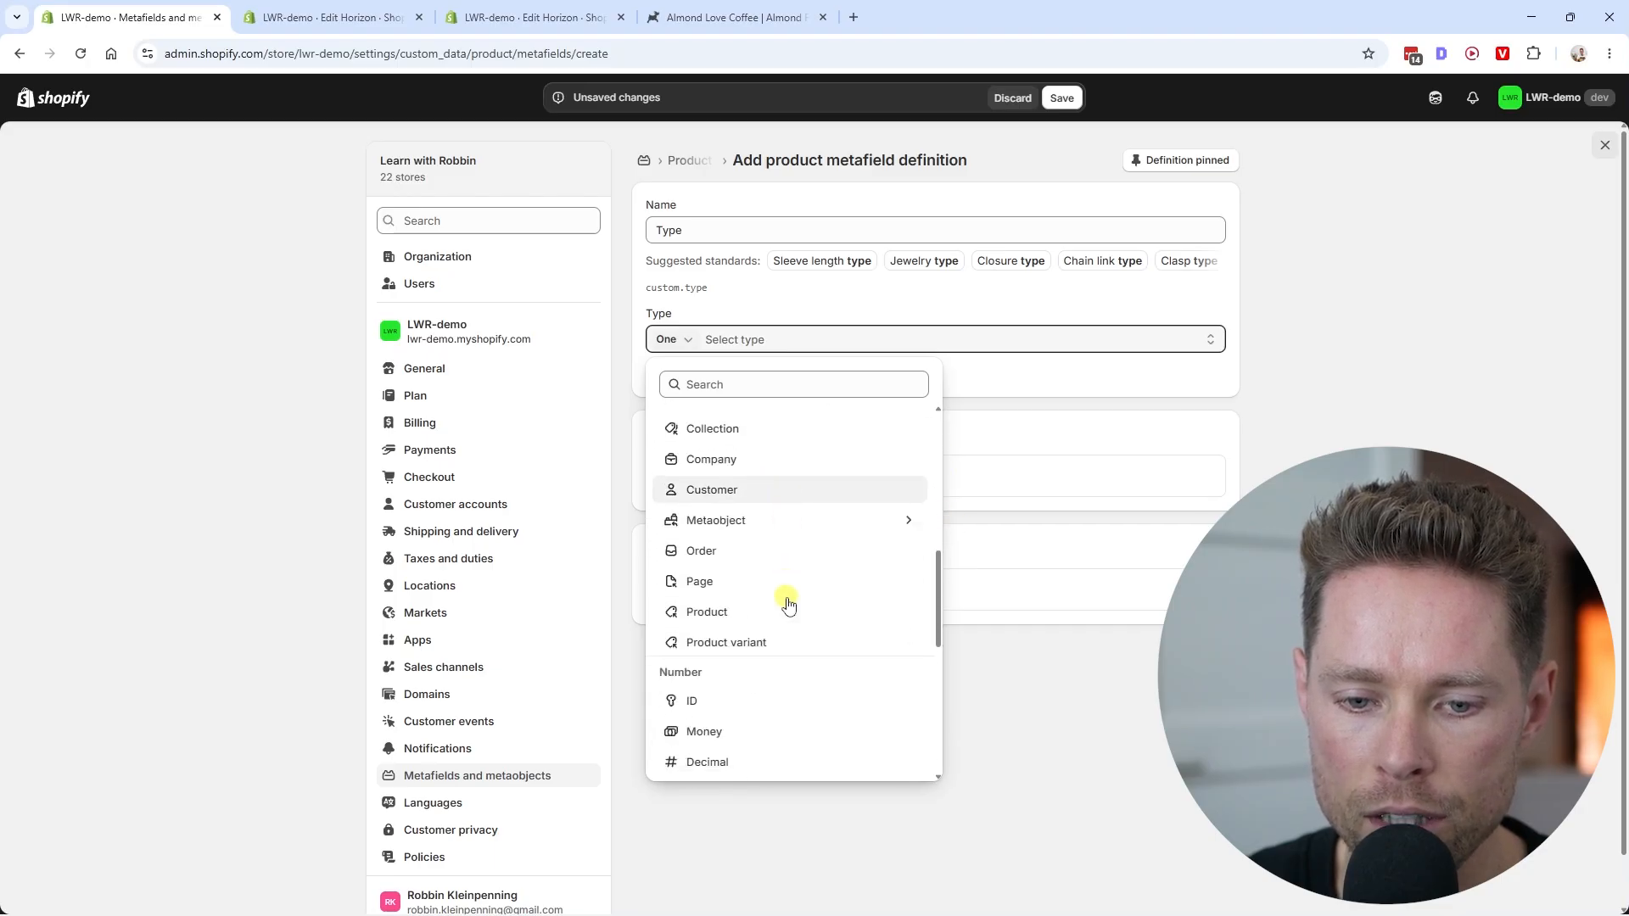
pyautogui.scroll(-3, 763, 645)
pyautogui.scroll(10, 778, 665)
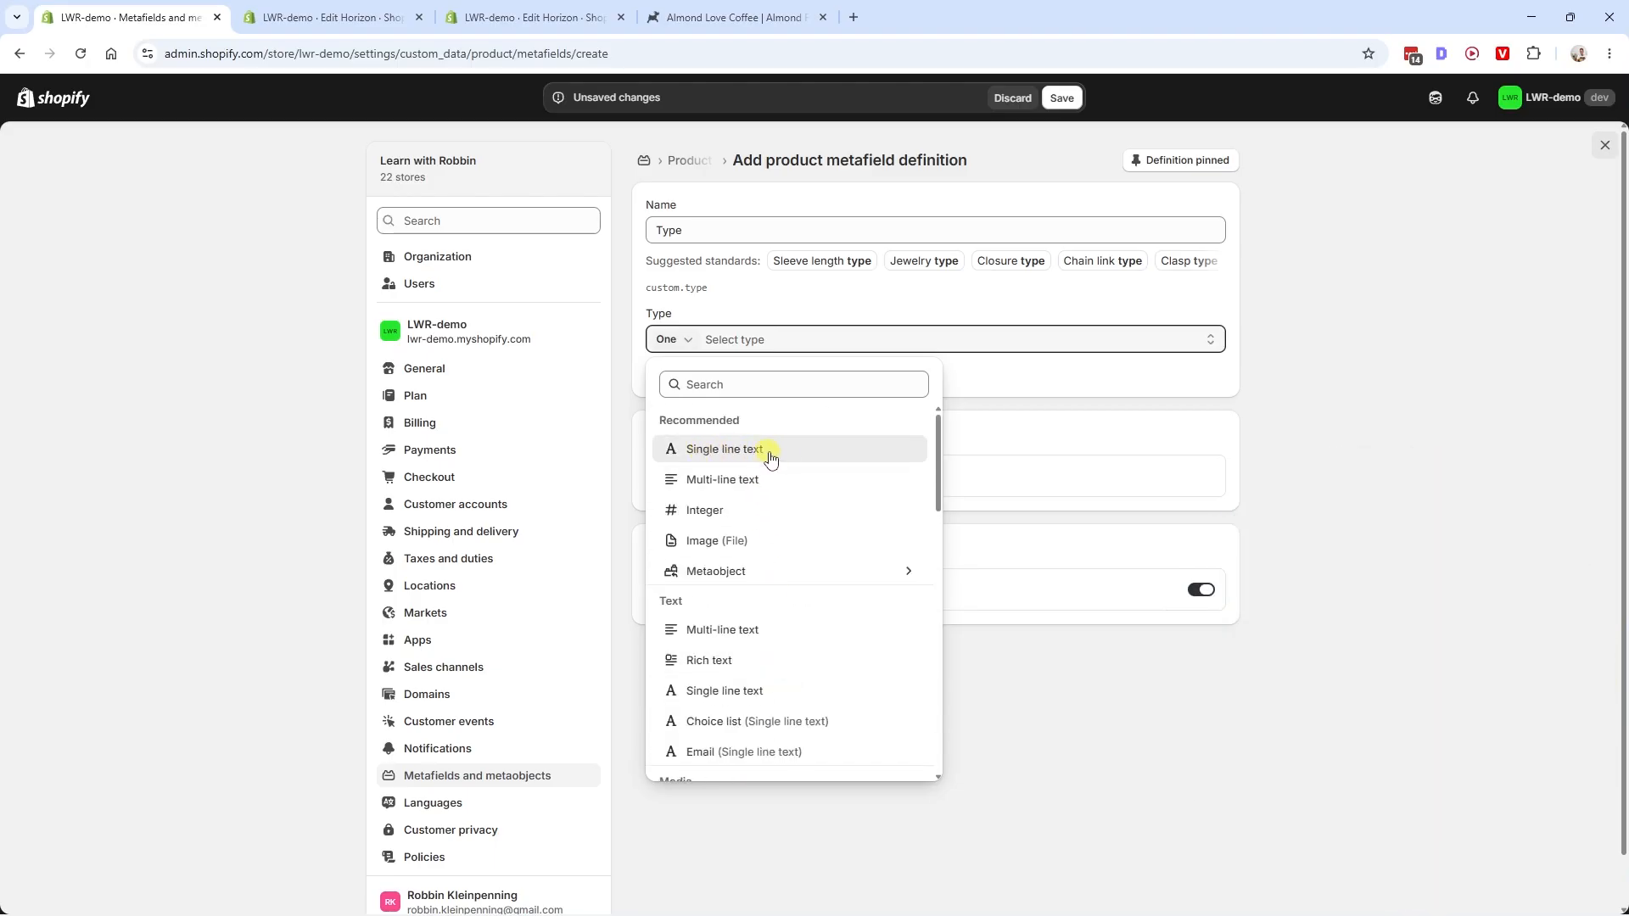
pyautogui.click(787, 449)
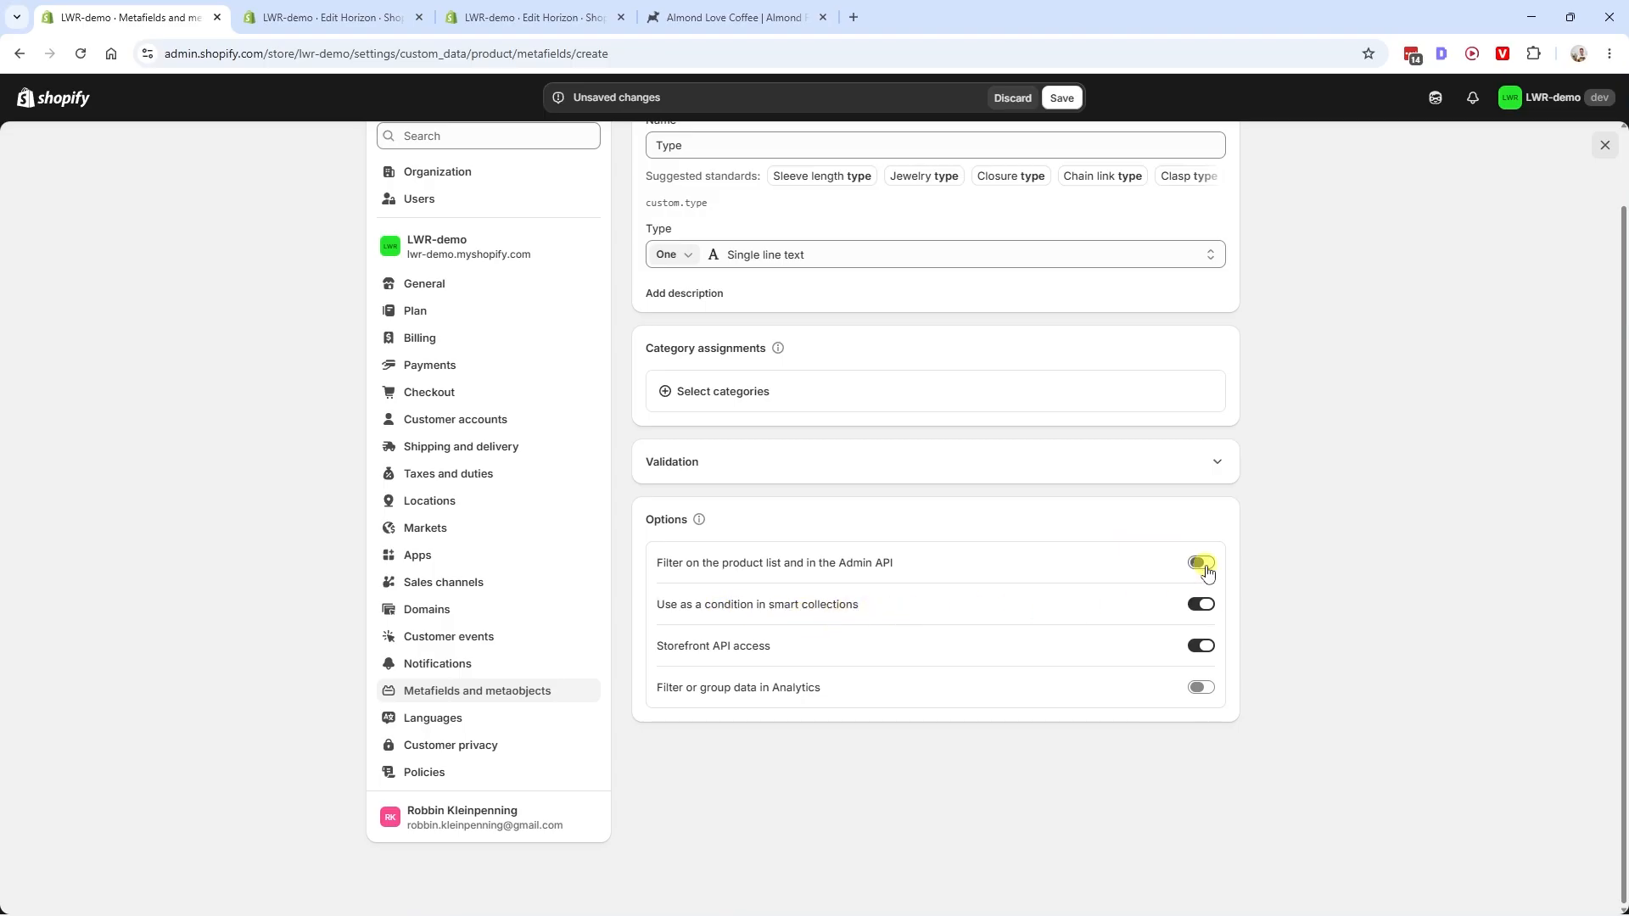
pyautogui.click(1203, 564)
pyautogui.click(1063, 100)
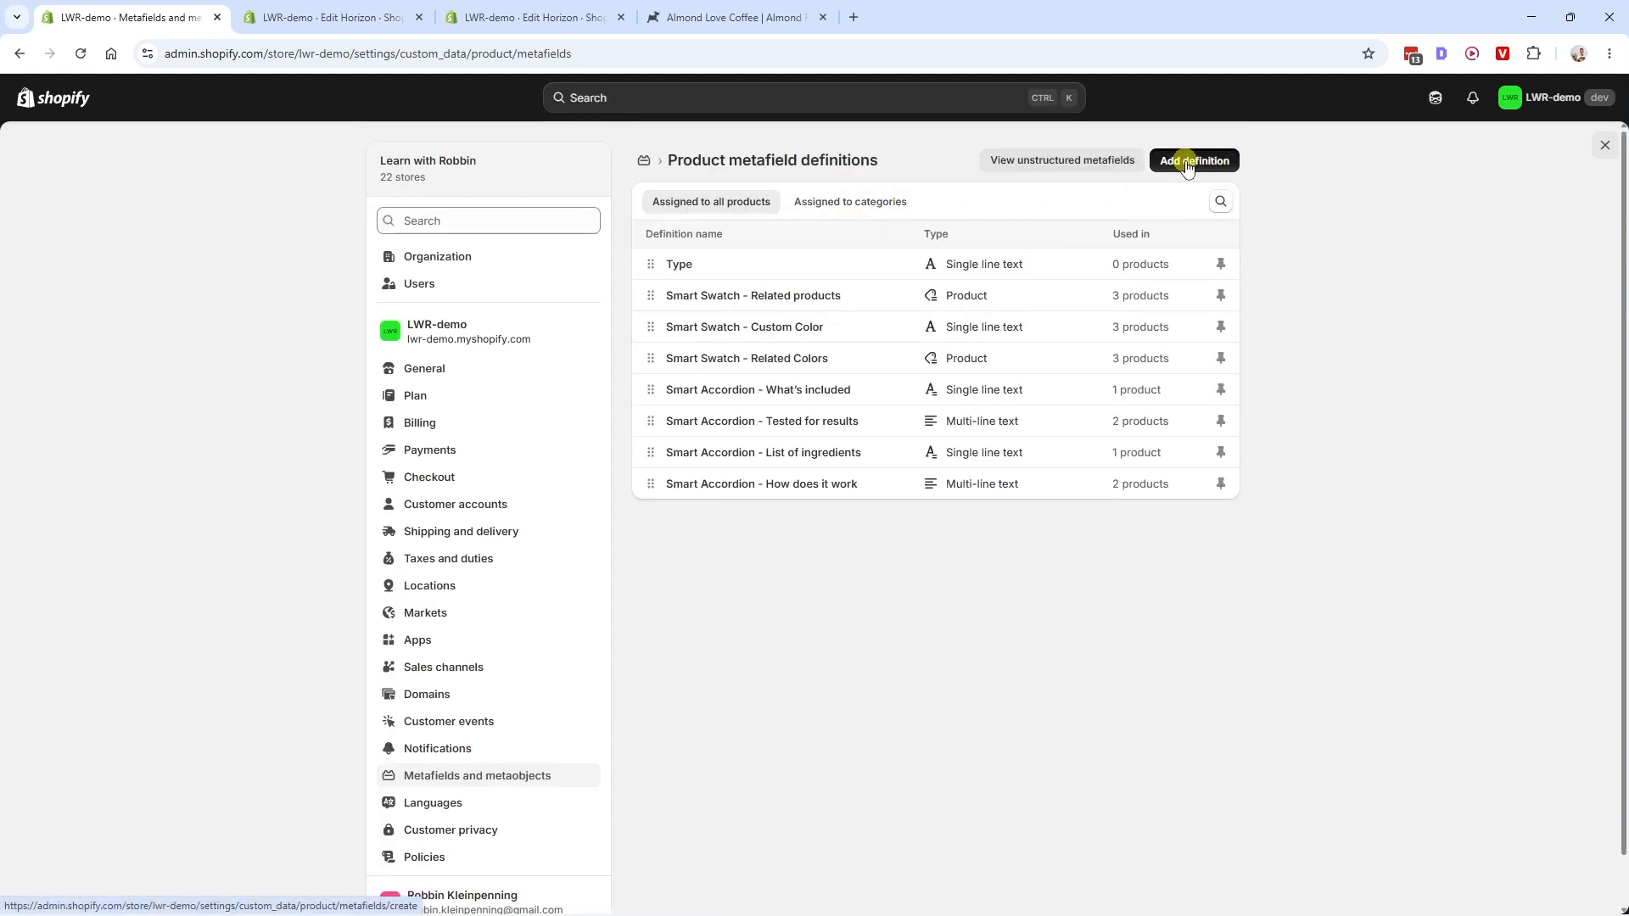
# Start another product metafield definition and name it "Flavor Profile" after the label on the coffee page
pyautogui.click(1187, 161)
pyautogui.hotkey('ctrl', '4')
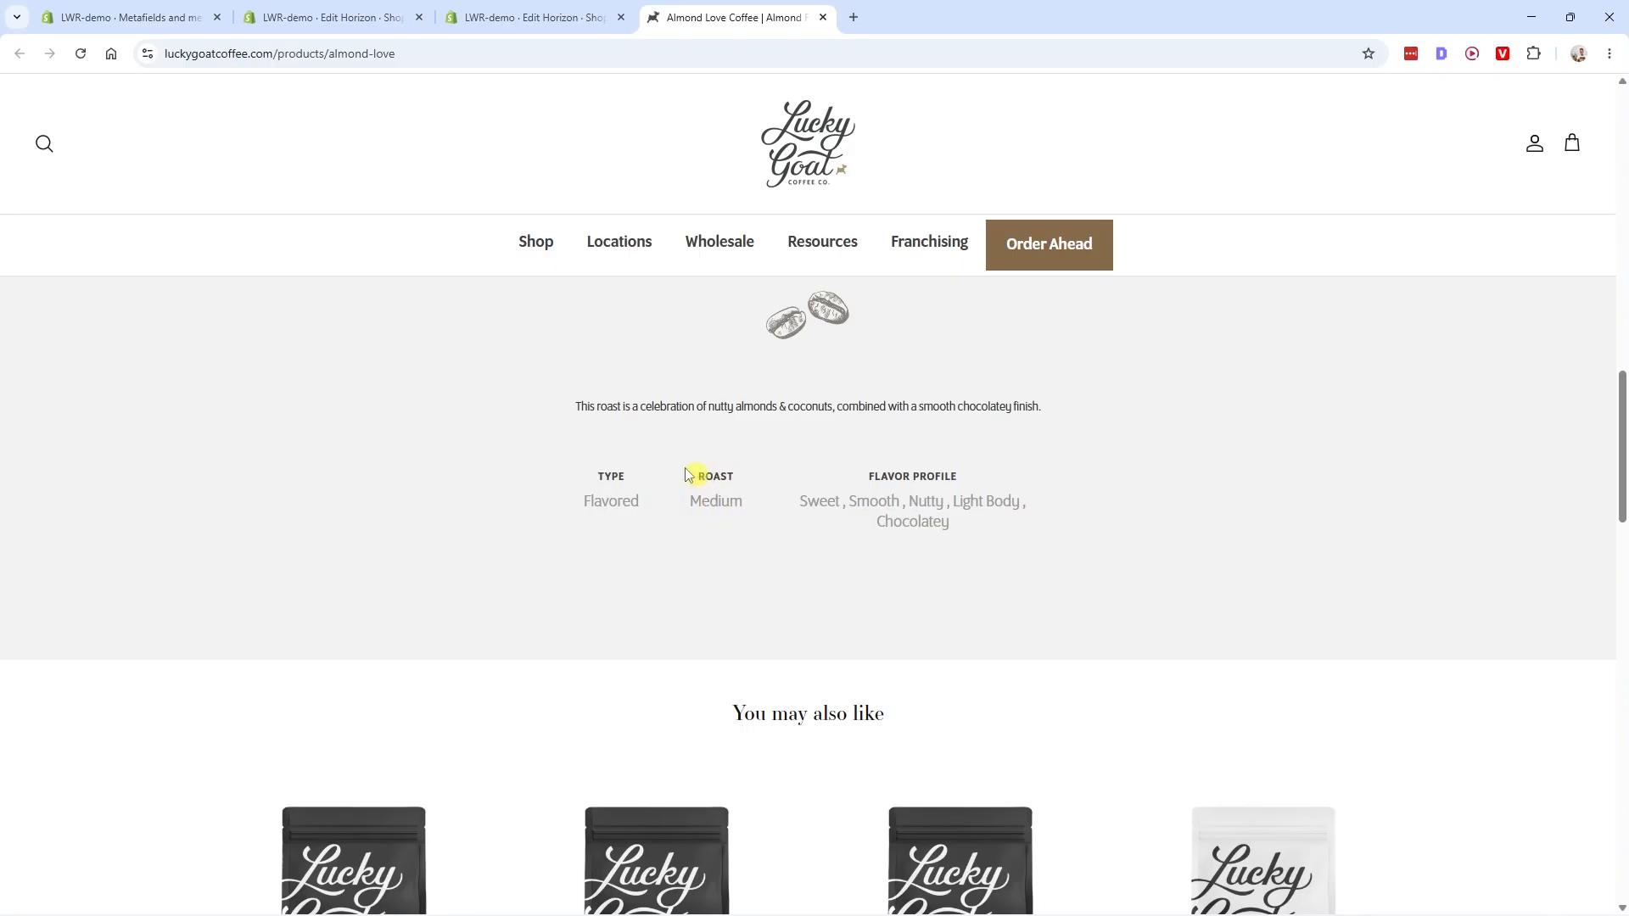
pyautogui.moveTo(866, 477); pyautogui.dragTo(947, 477)
pyautogui.hotkey('ctrl', '1')
pyautogui.write('Flavor Profile')
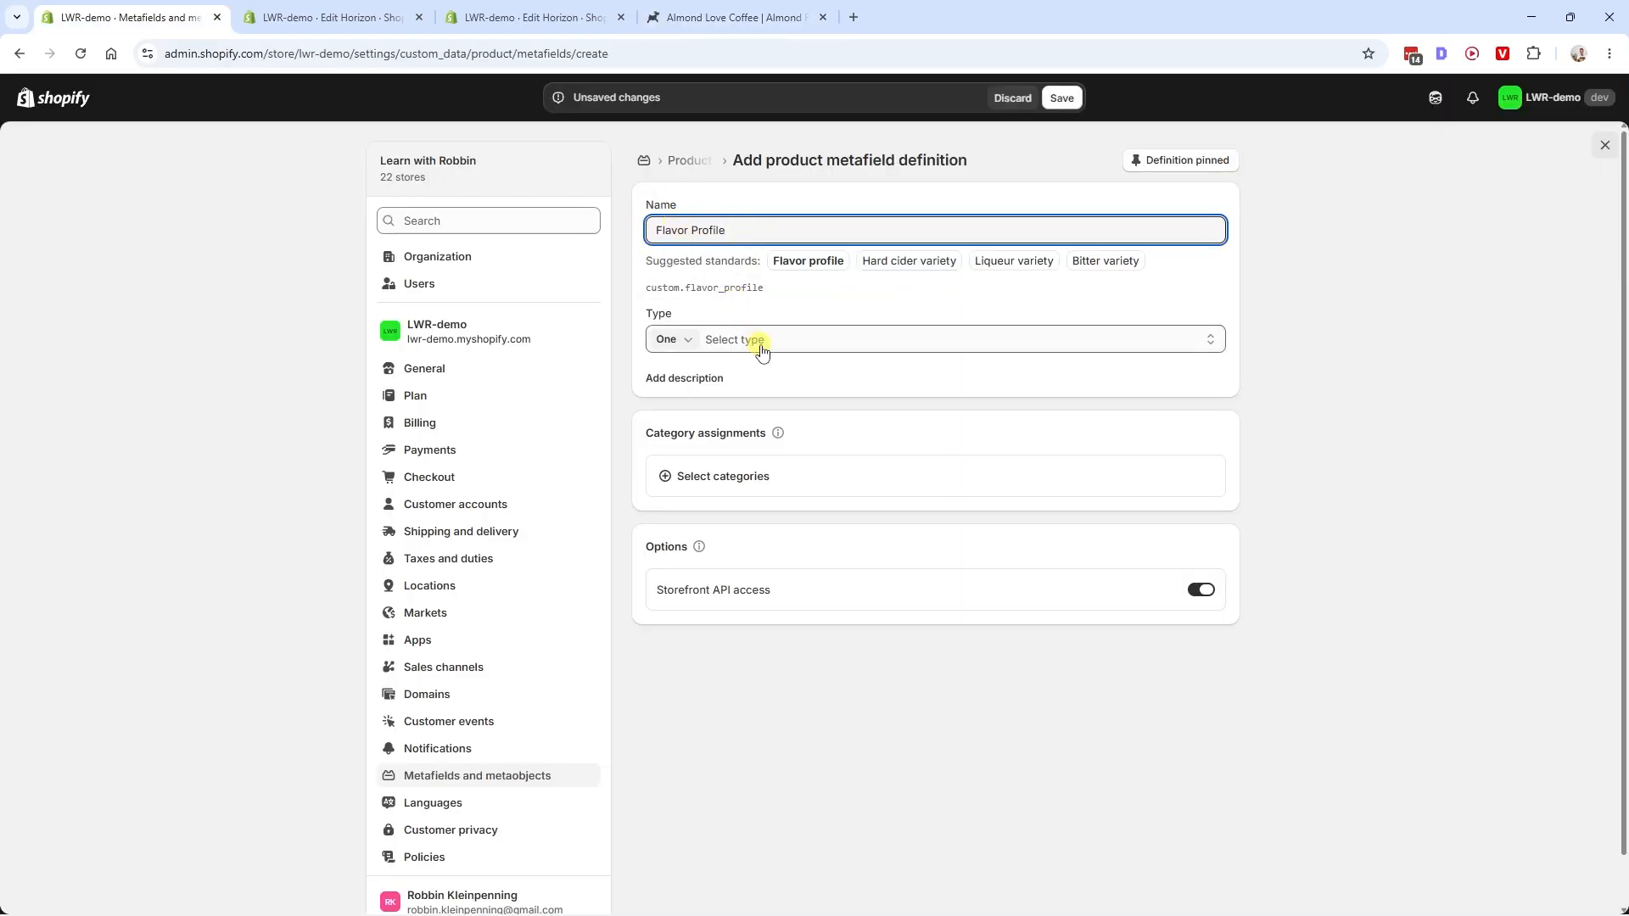
# Set the Flavor Profile definition to a list of values with the Single line text type
pyautogui.click(674, 340)
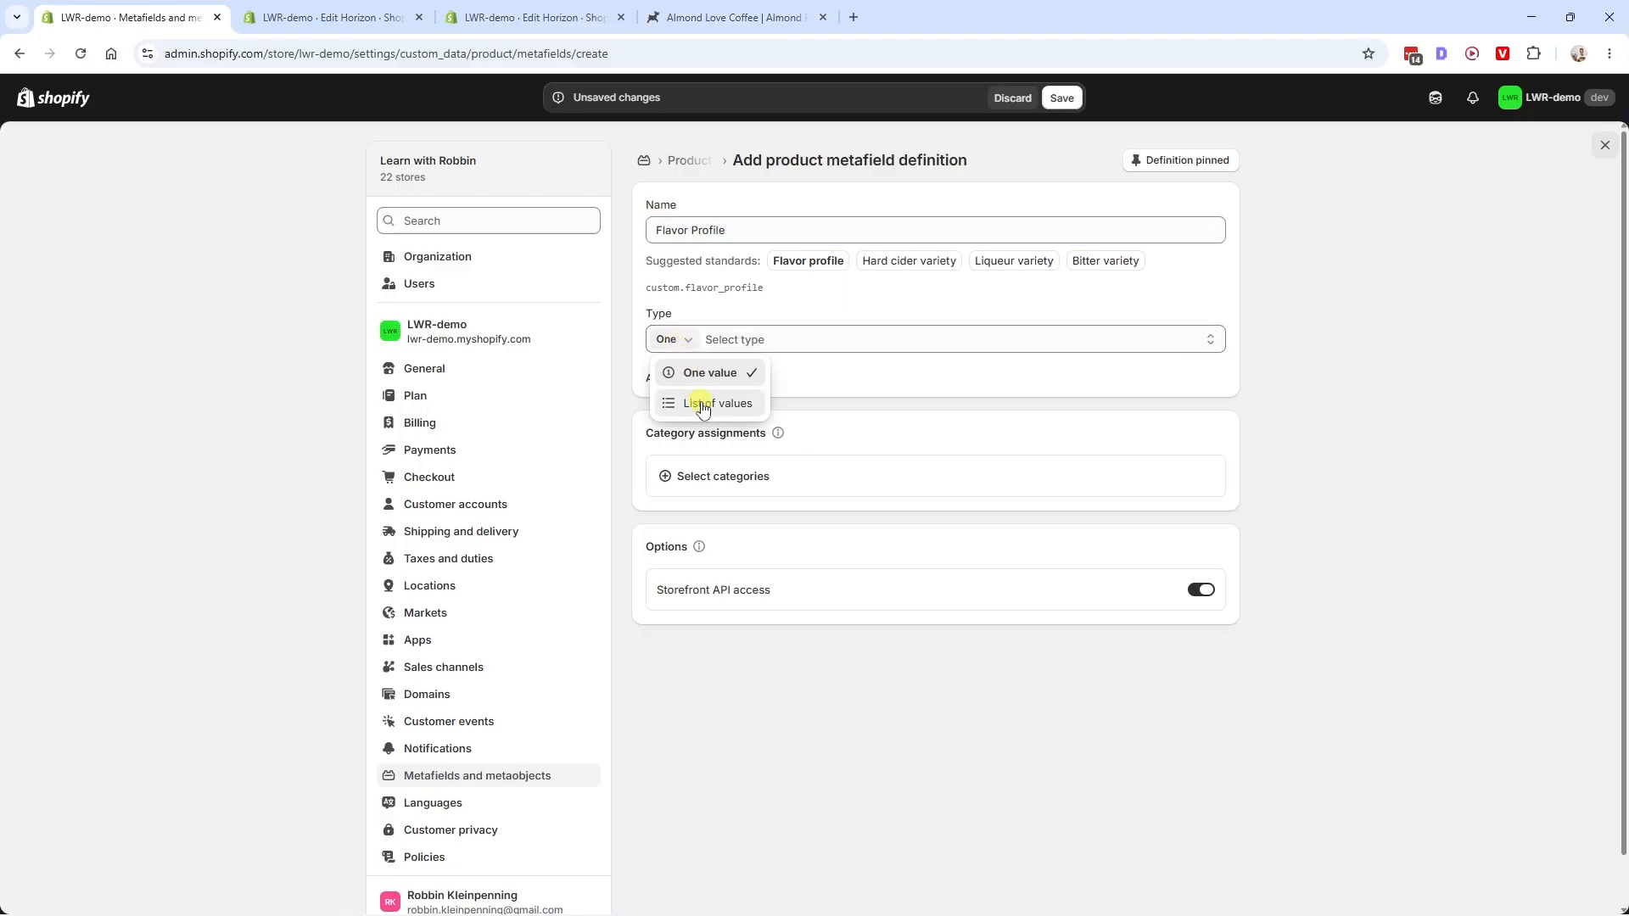
pyautogui.click(703, 406)
pyautogui.click(801, 351)
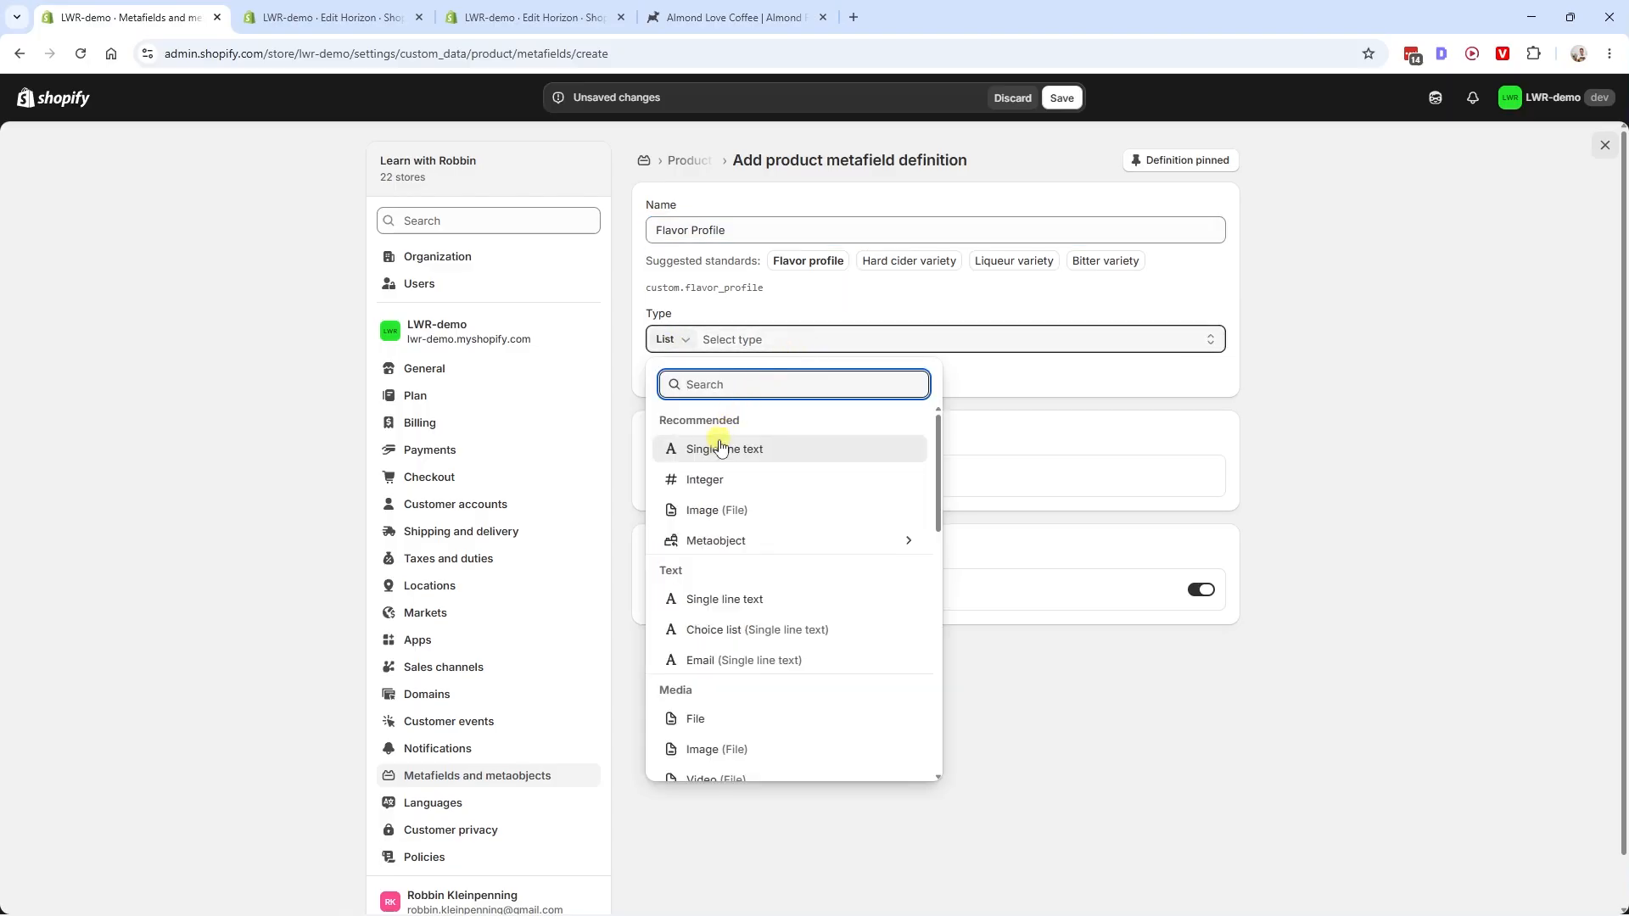
pyautogui.click(773, 452)
# Enable product list and Admin API filtering, smart collection conditions and Analytics filtering for Flavor Profile, and save the definition
pyautogui.click(1203, 649)
pyautogui.click(1204, 690)
pyautogui.click(1208, 772)
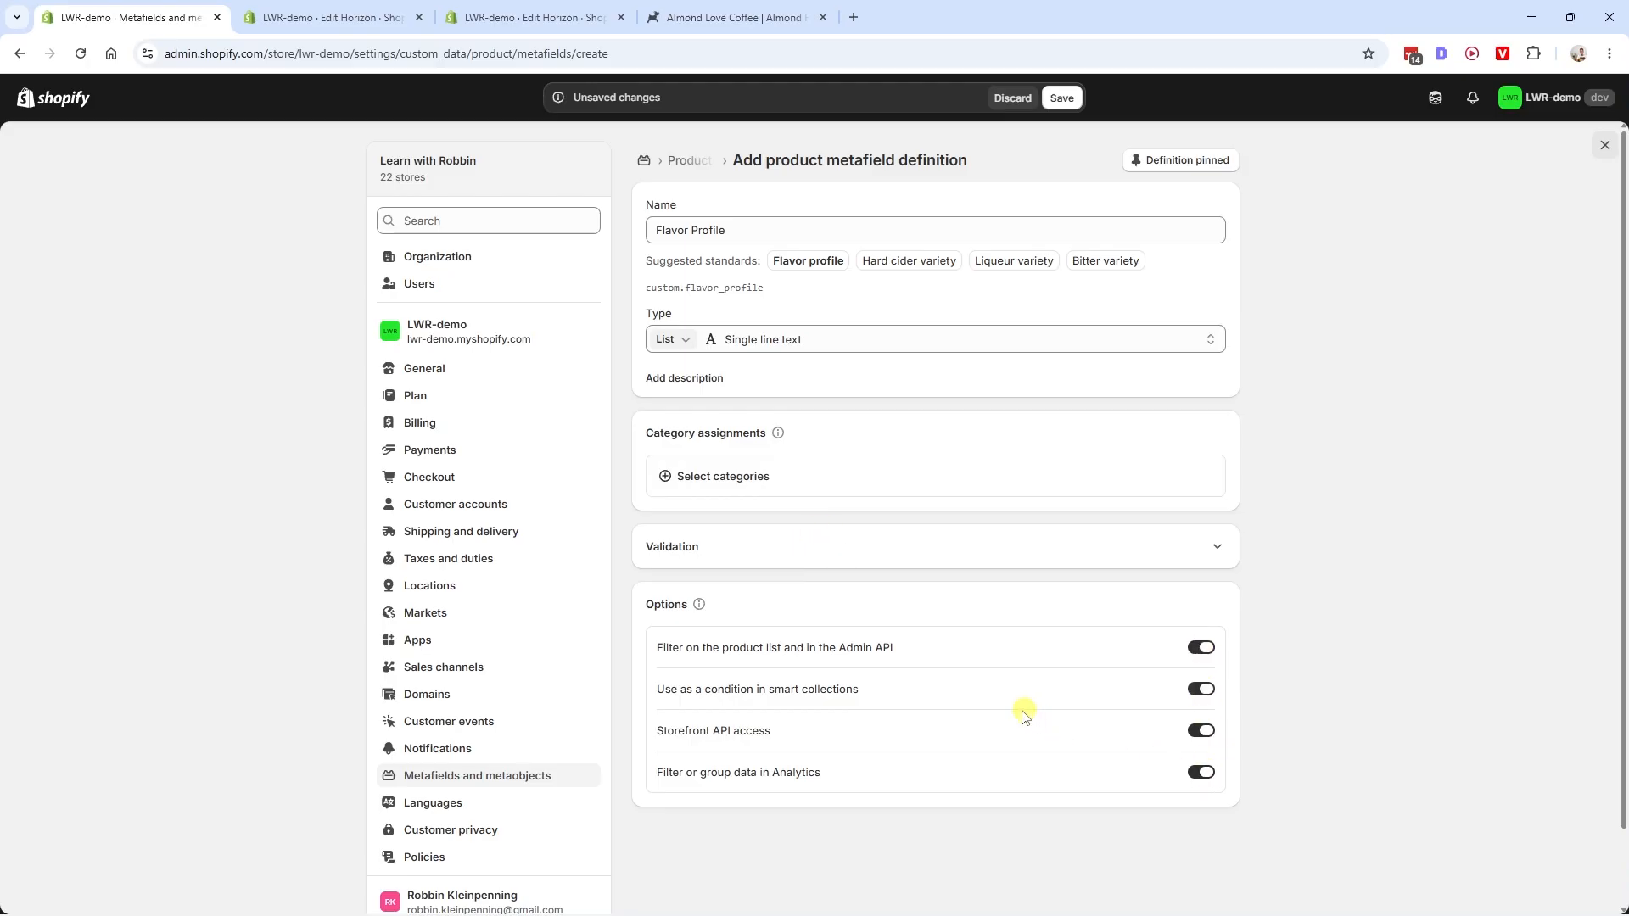
pyautogui.click(1062, 98)
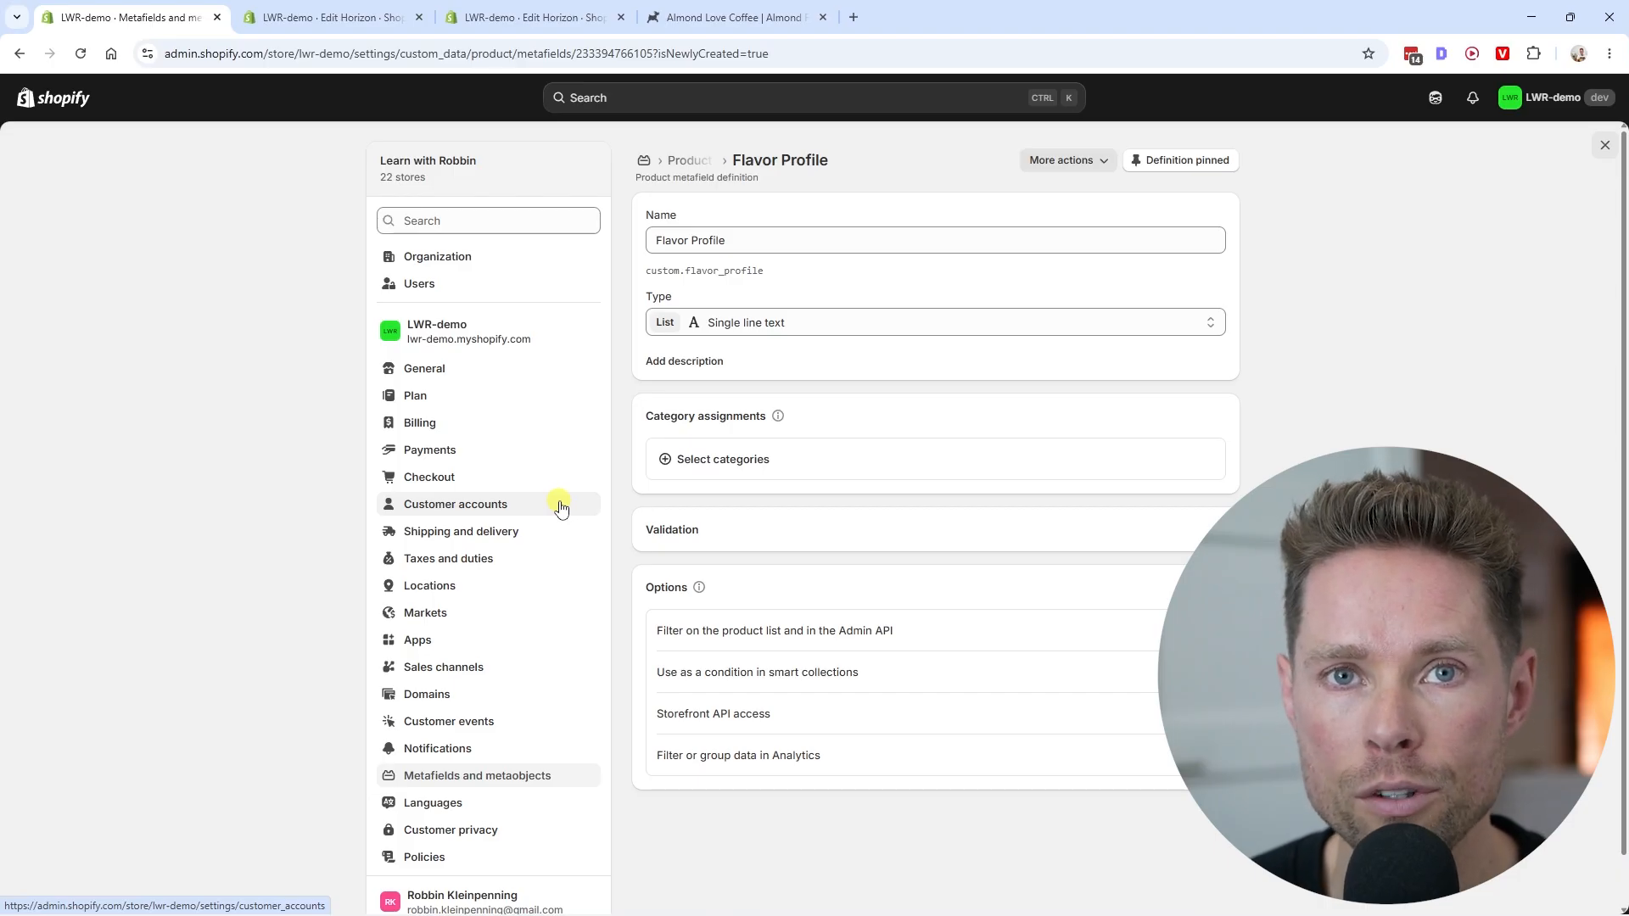
# Leave the settings and start adding a new product to the store
pyautogui.click(1606, 147)
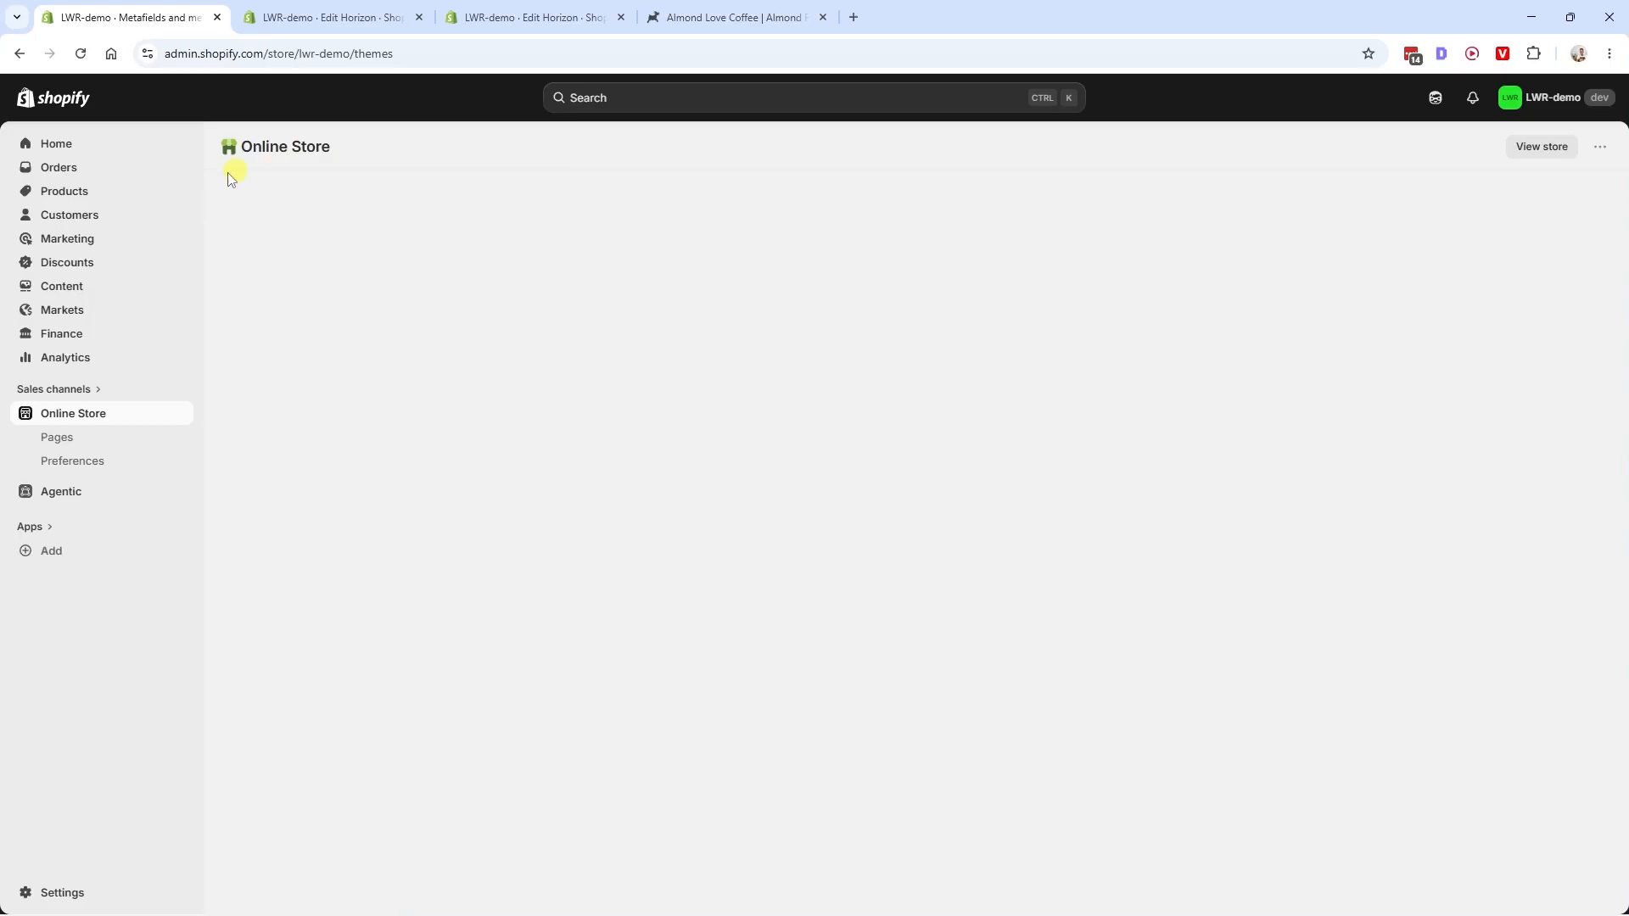
pyautogui.click(65, 191)
pyautogui.click(1574, 147)
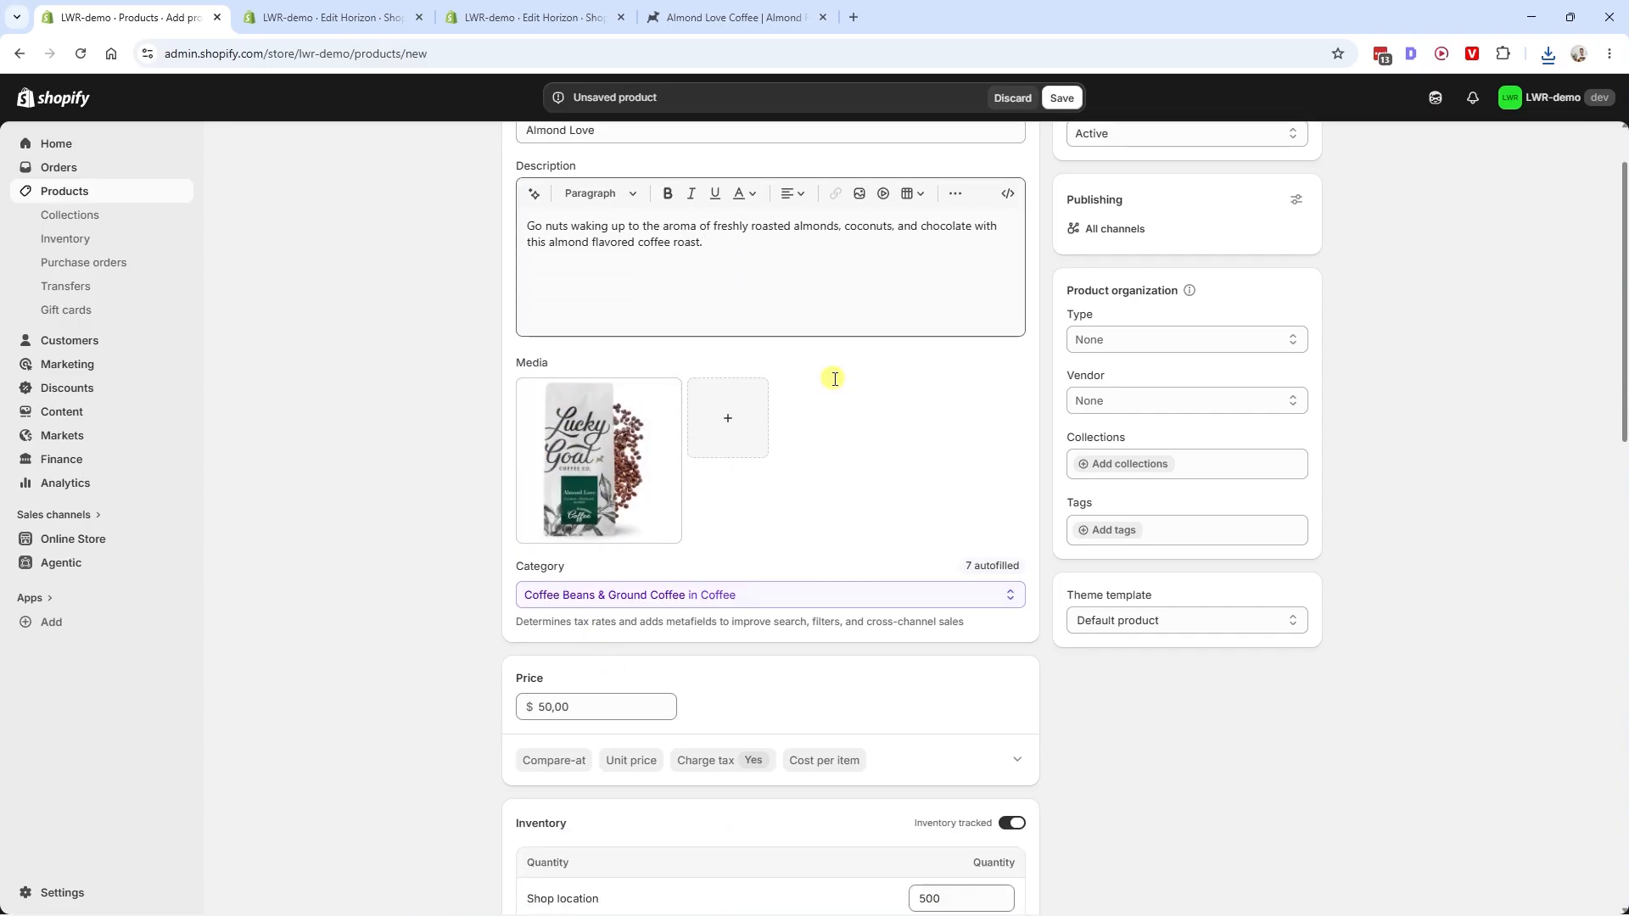
# Set the Type product metafield of the new Almond Love product to "Flavored"
pyautogui.scroll(-6, 829, 379)
pyautogui.scroll(-10, 836, 384)
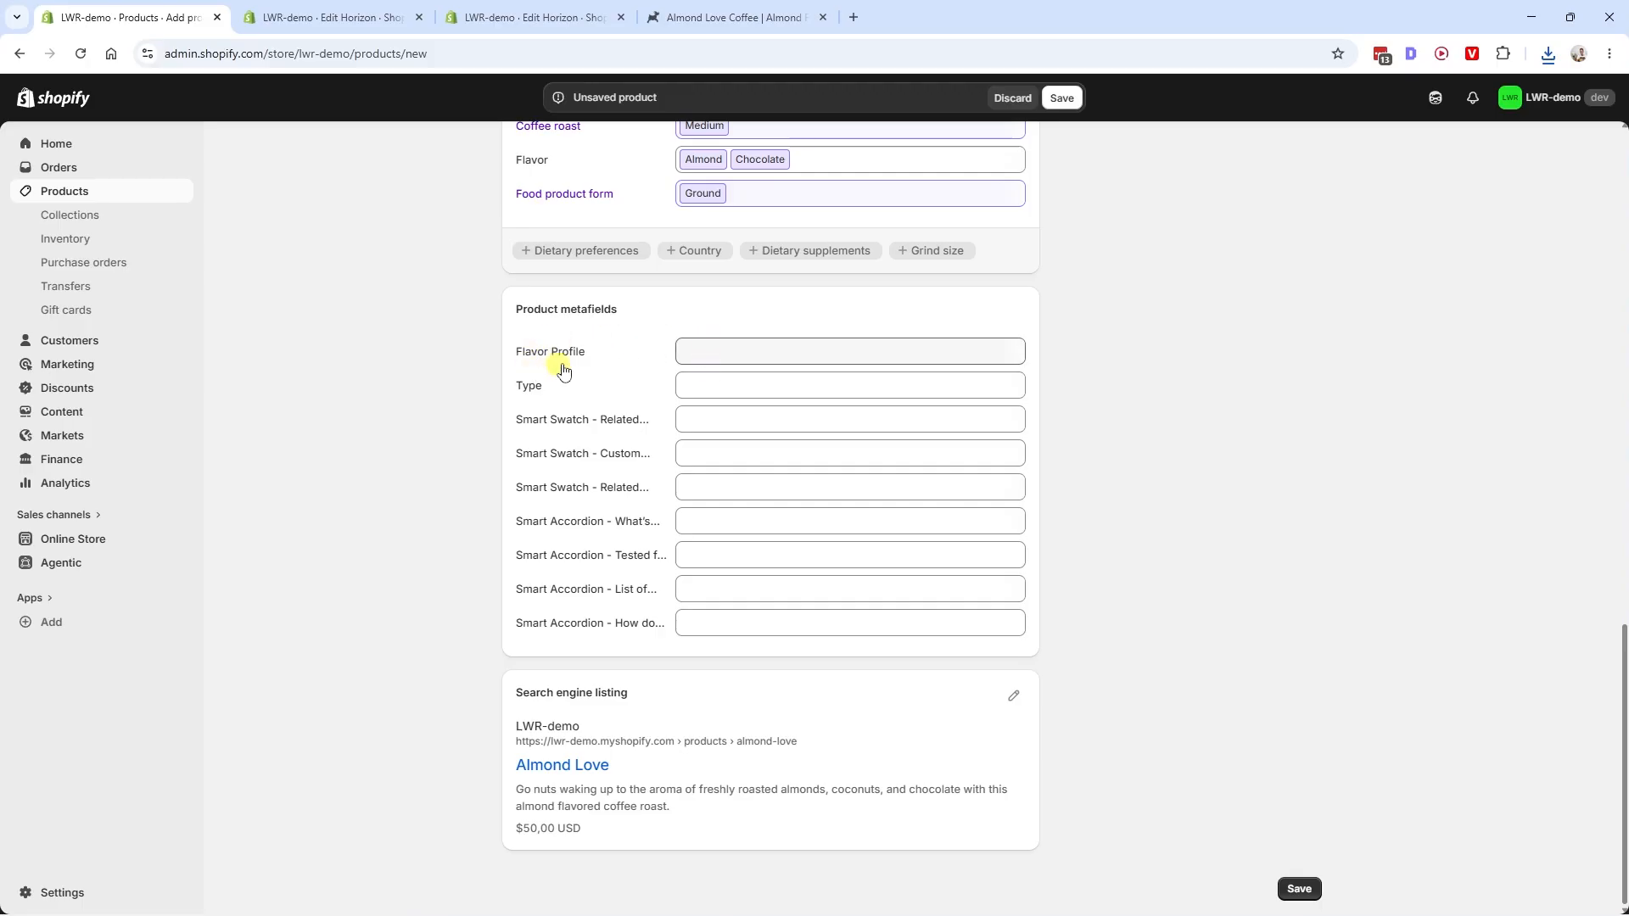
pyautogui.click(717, 388)
pyautogui.write('Flavored')
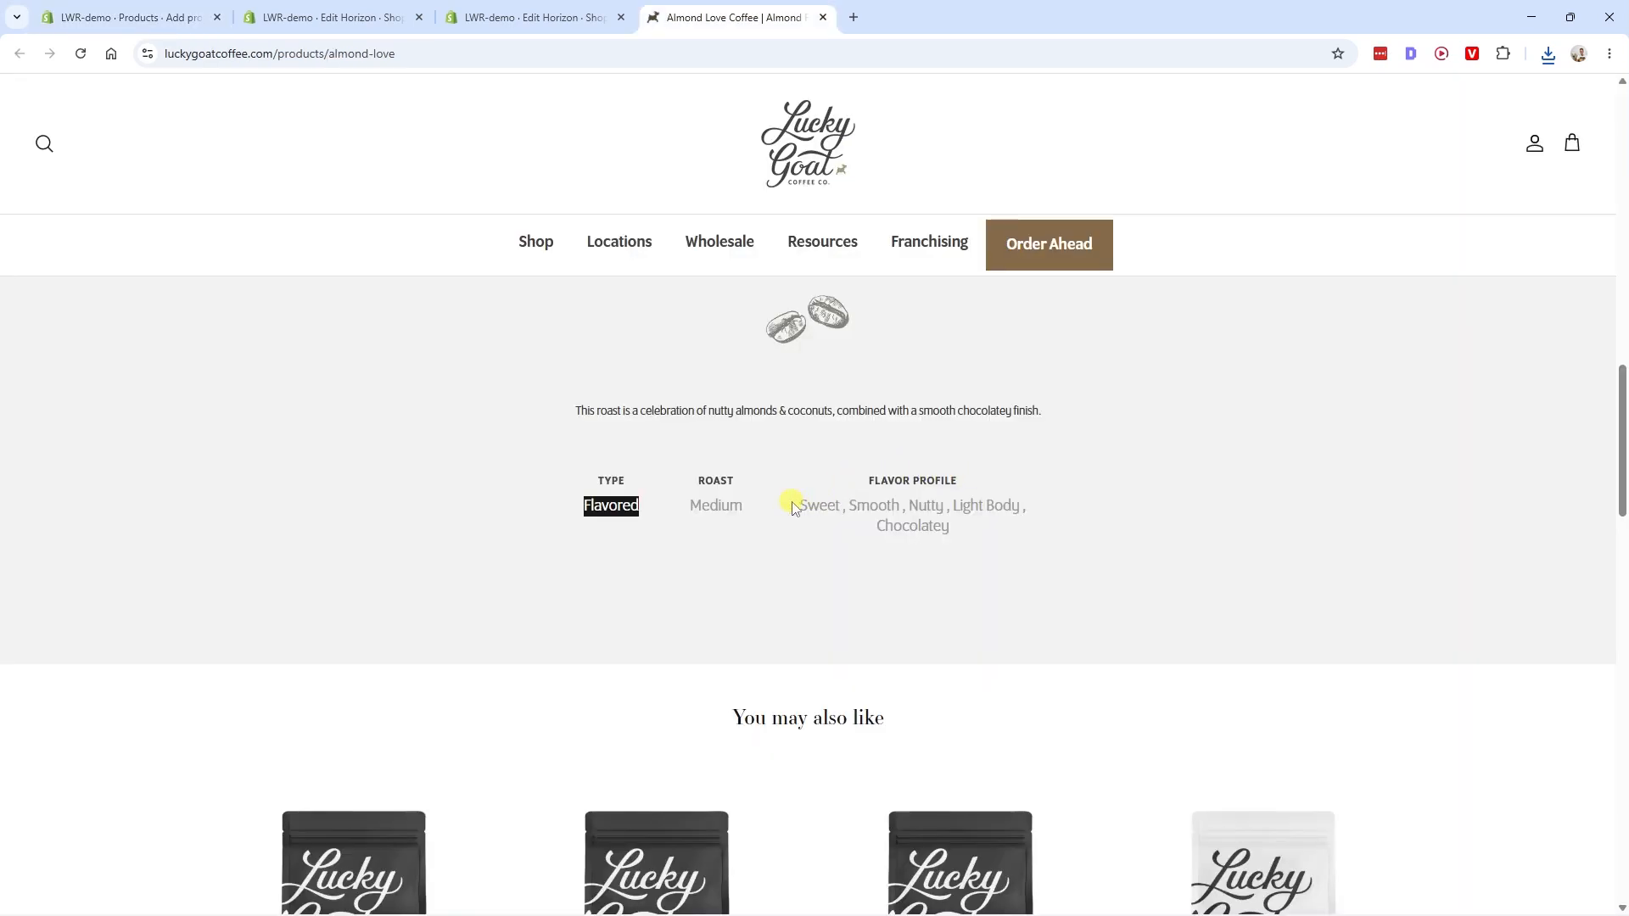
# Fill the Flavor Profile metafield with the coffee page's values Sweet, Smooth, Nutty, Light Body and Chocolatey, and save the product
pyautogui.moveTo(793, 507); pyautogui.dragTo(979, 530)
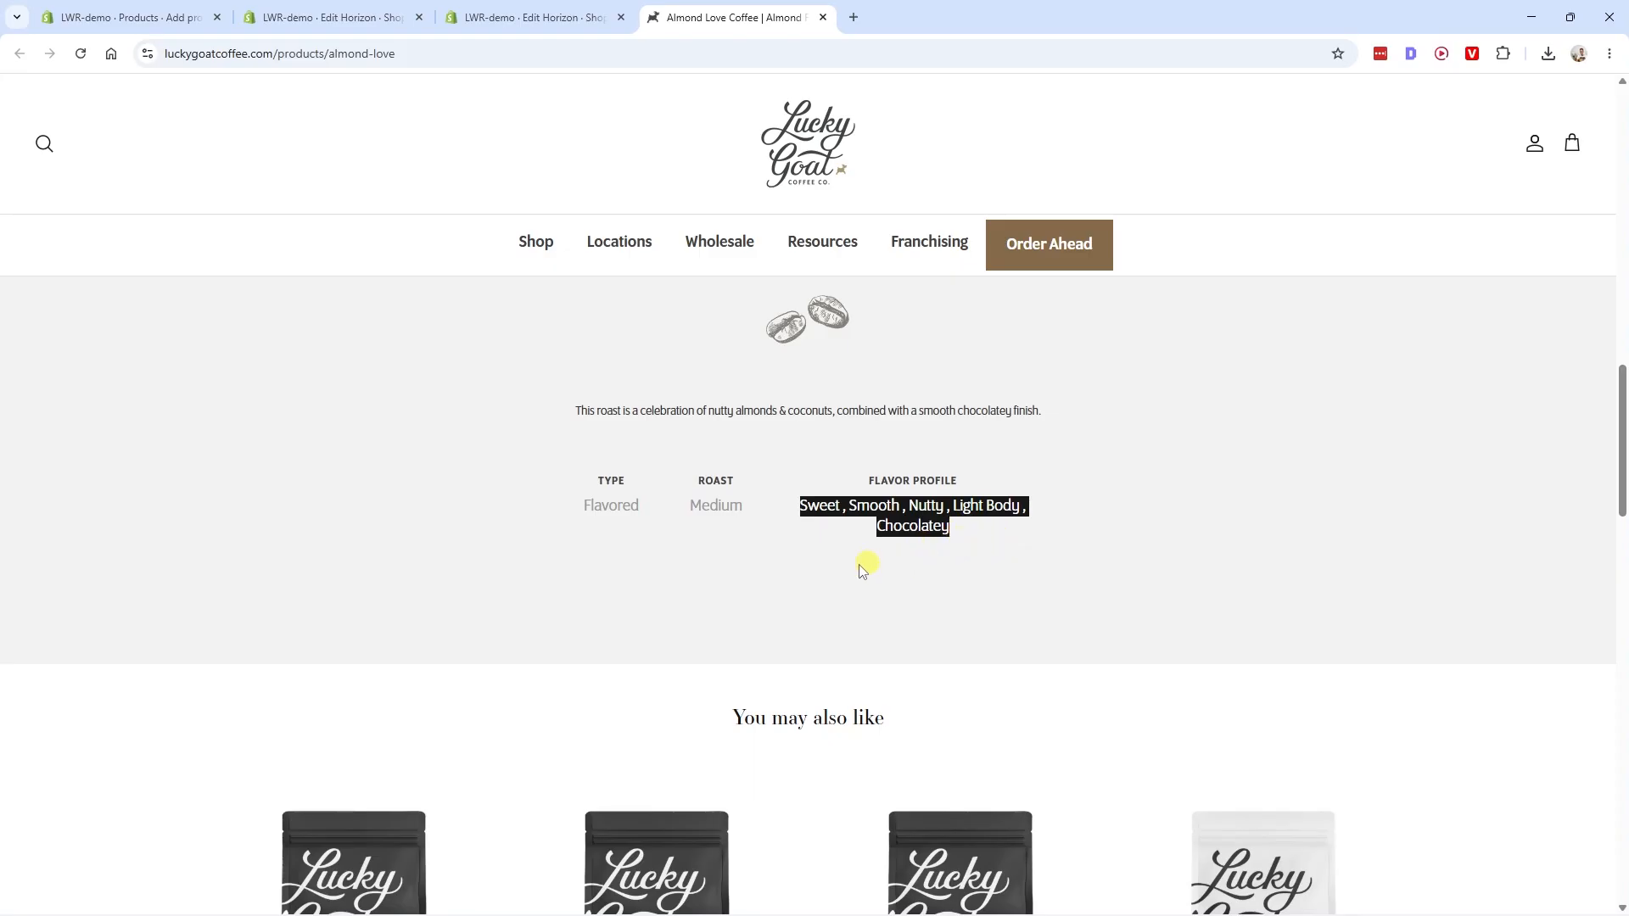
pyautogui.click(132, 18)
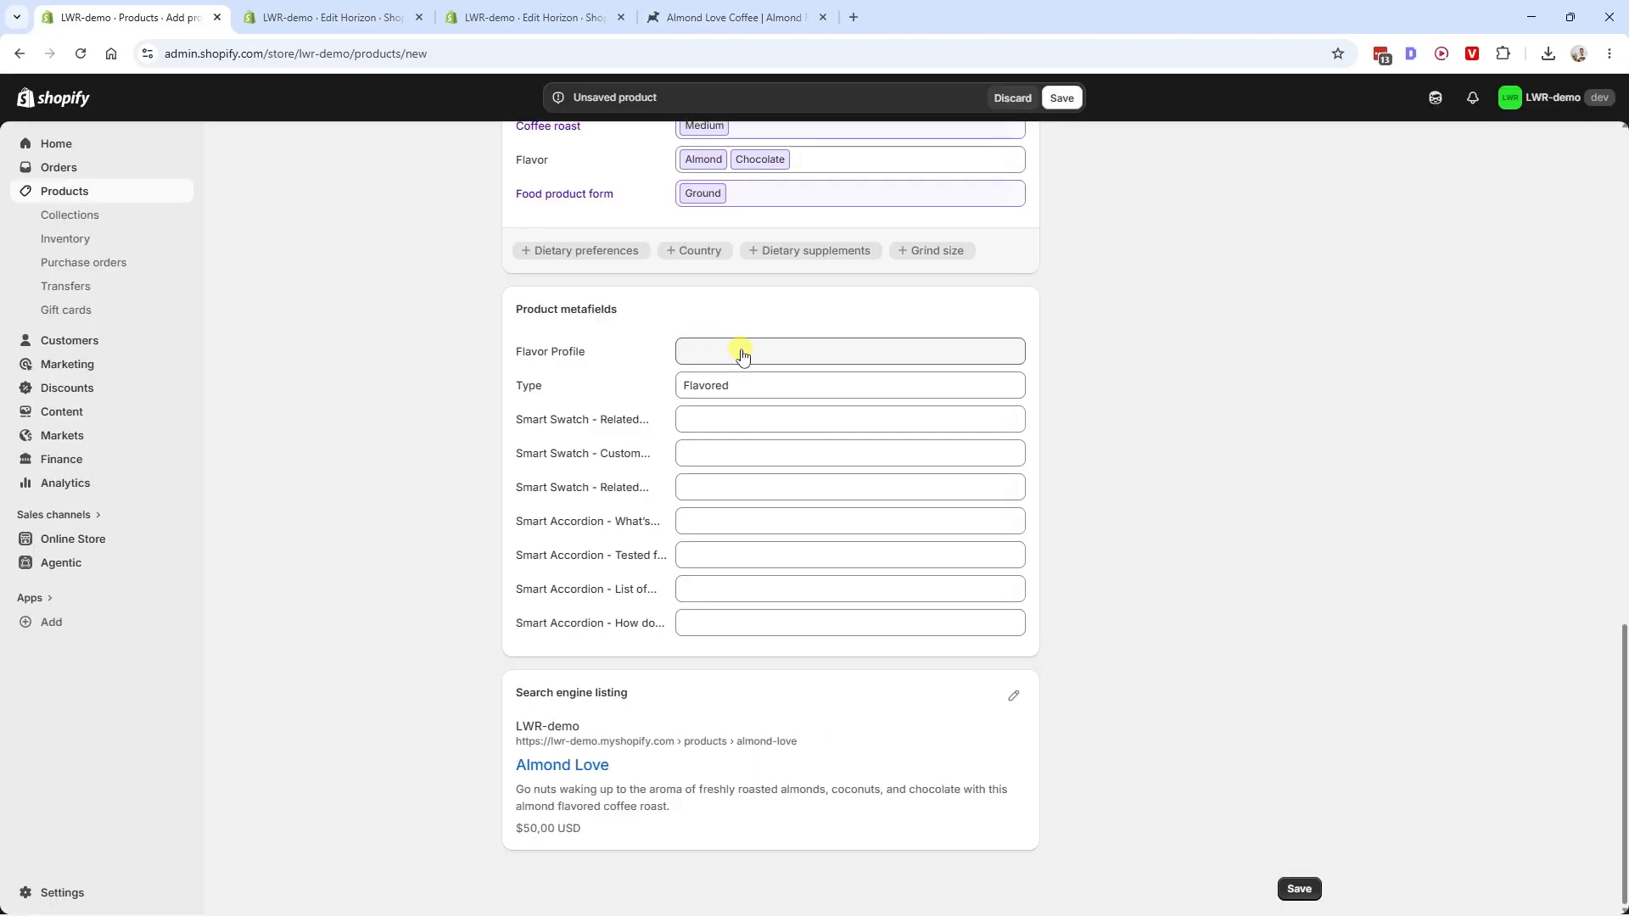
pyautogui.click(742, 354)
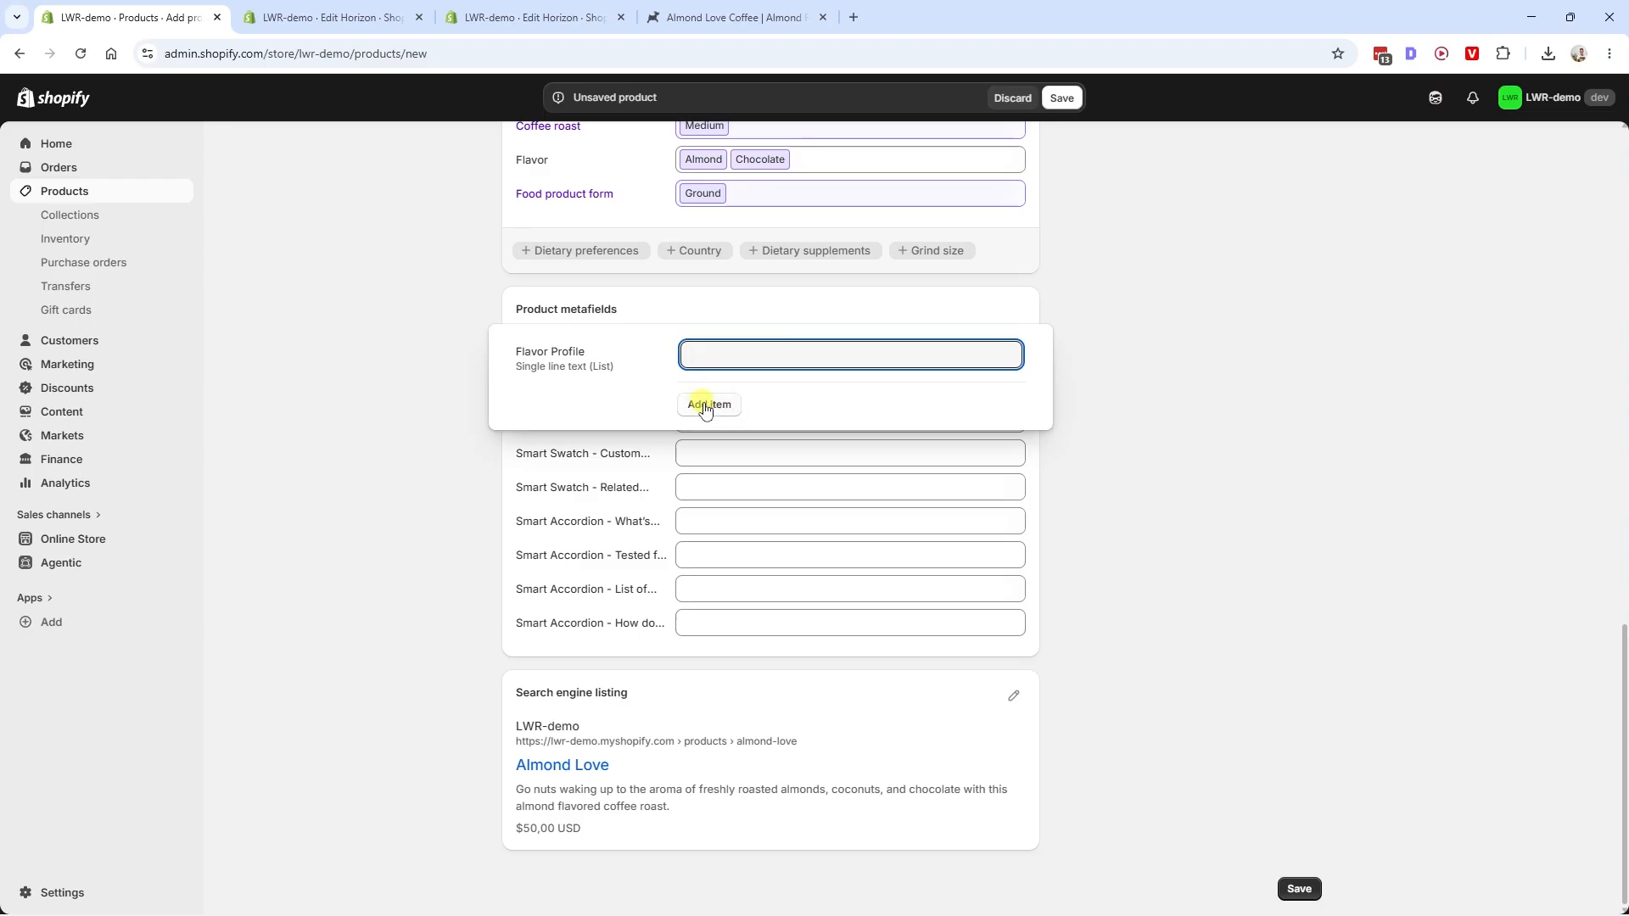
pyautogui.write('Sweet')
pyautogui.click(711, 406)
pyautogui.write('Smooth')
pyautogui.click(720, 451)
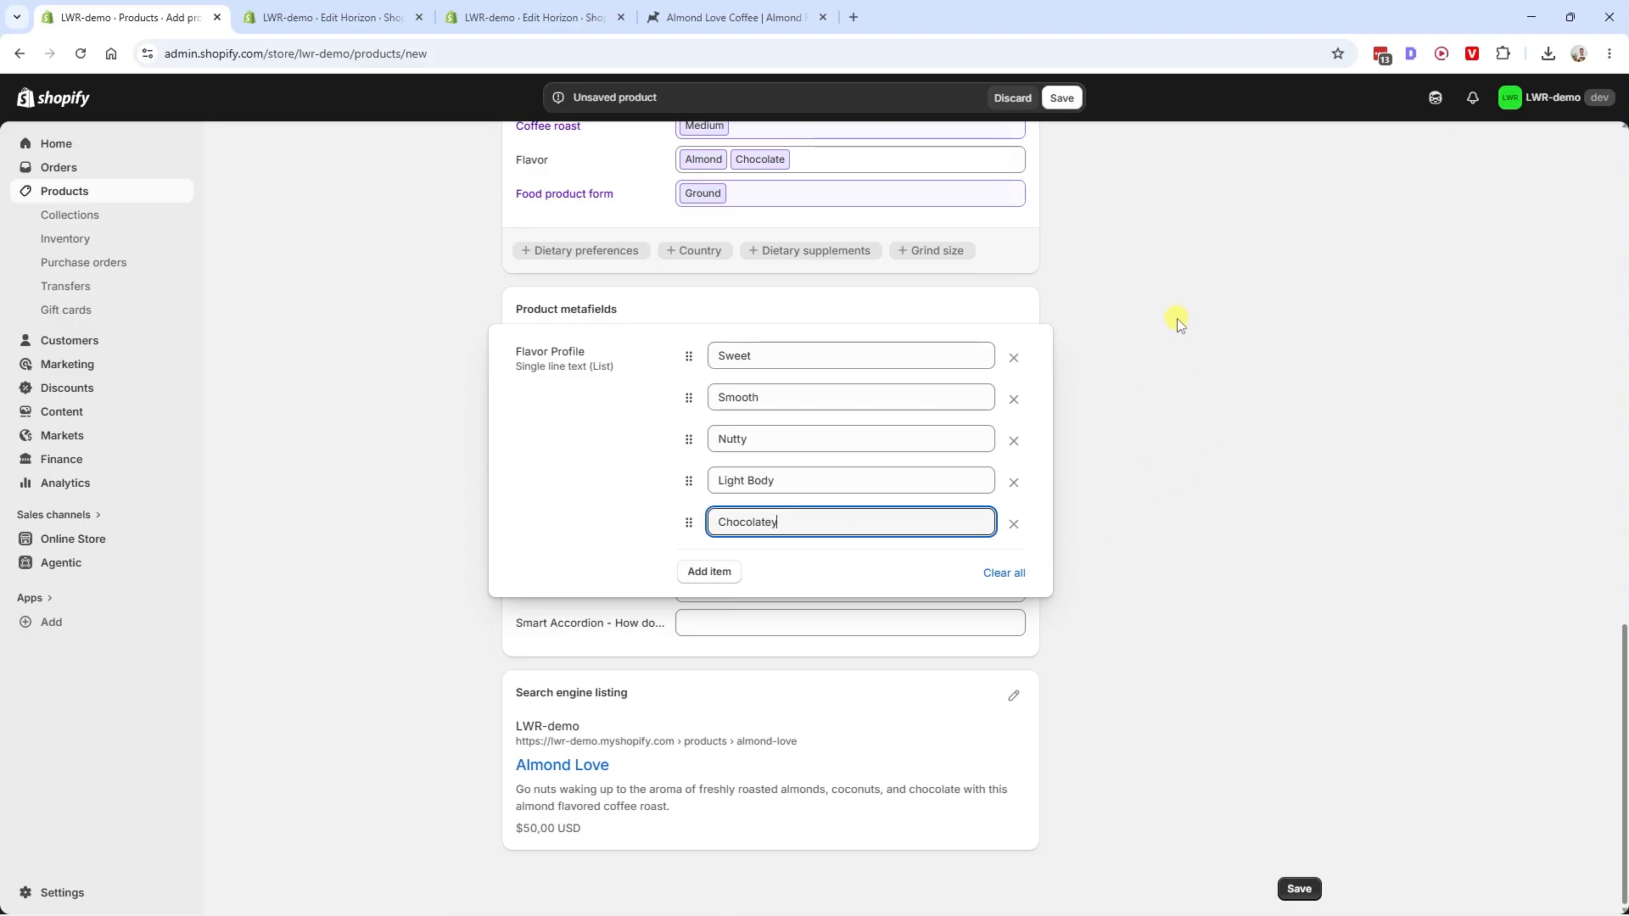
pyautogui.click(1277, 324)
pyautogui.click(1063, 98)
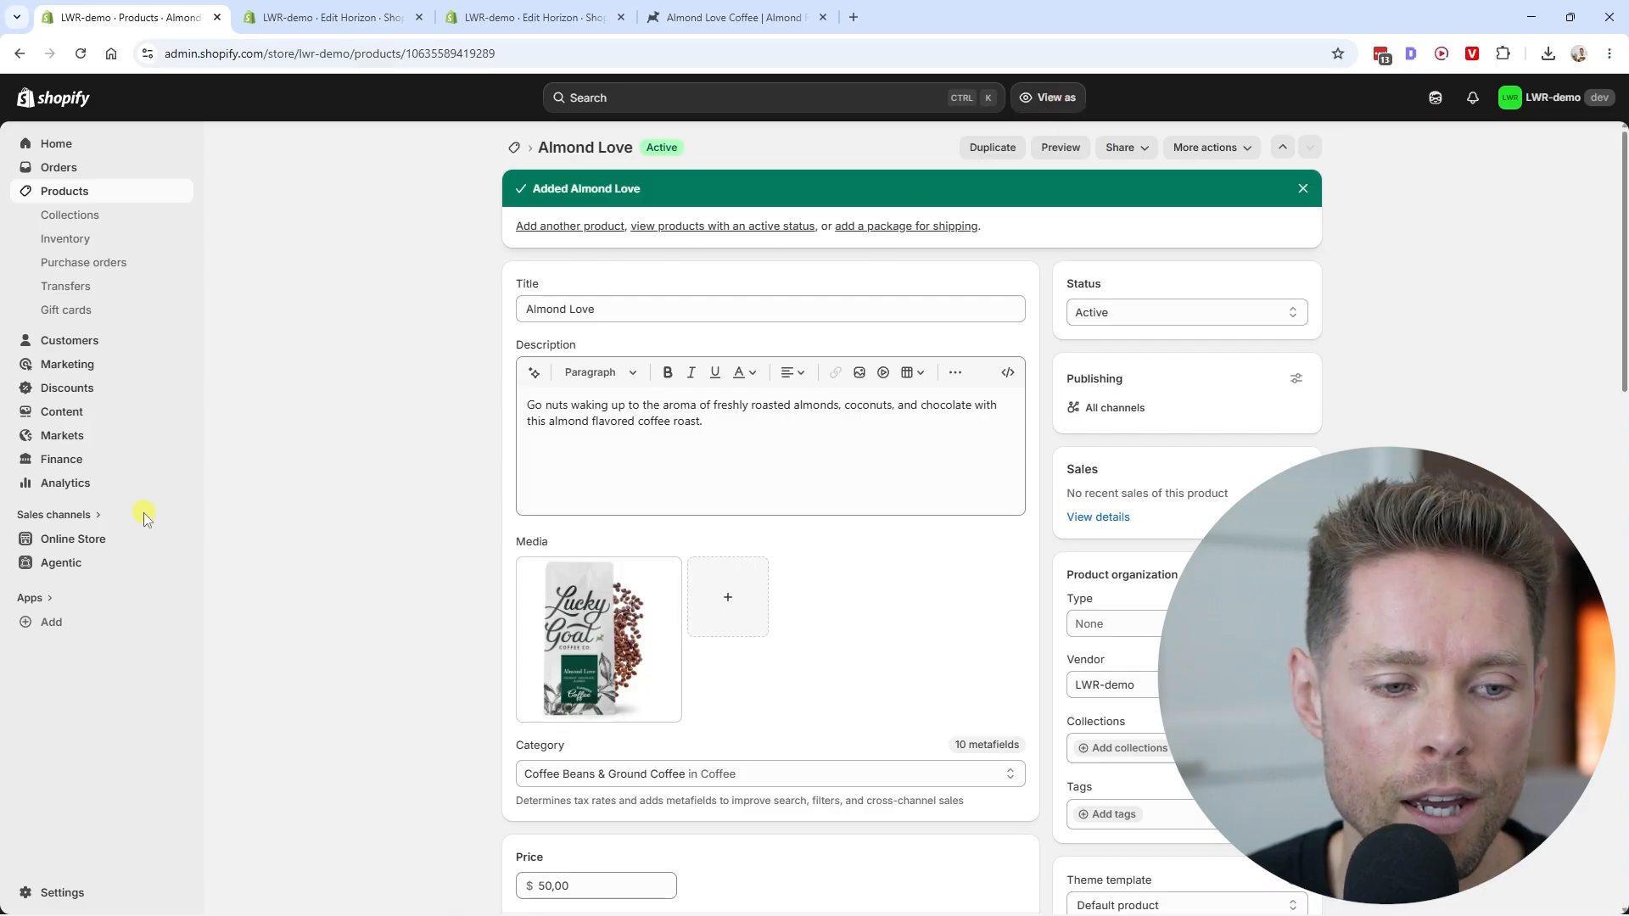
# Open the Horizon theme for editing and load the Default product template
pyautogui.click(95, 540)
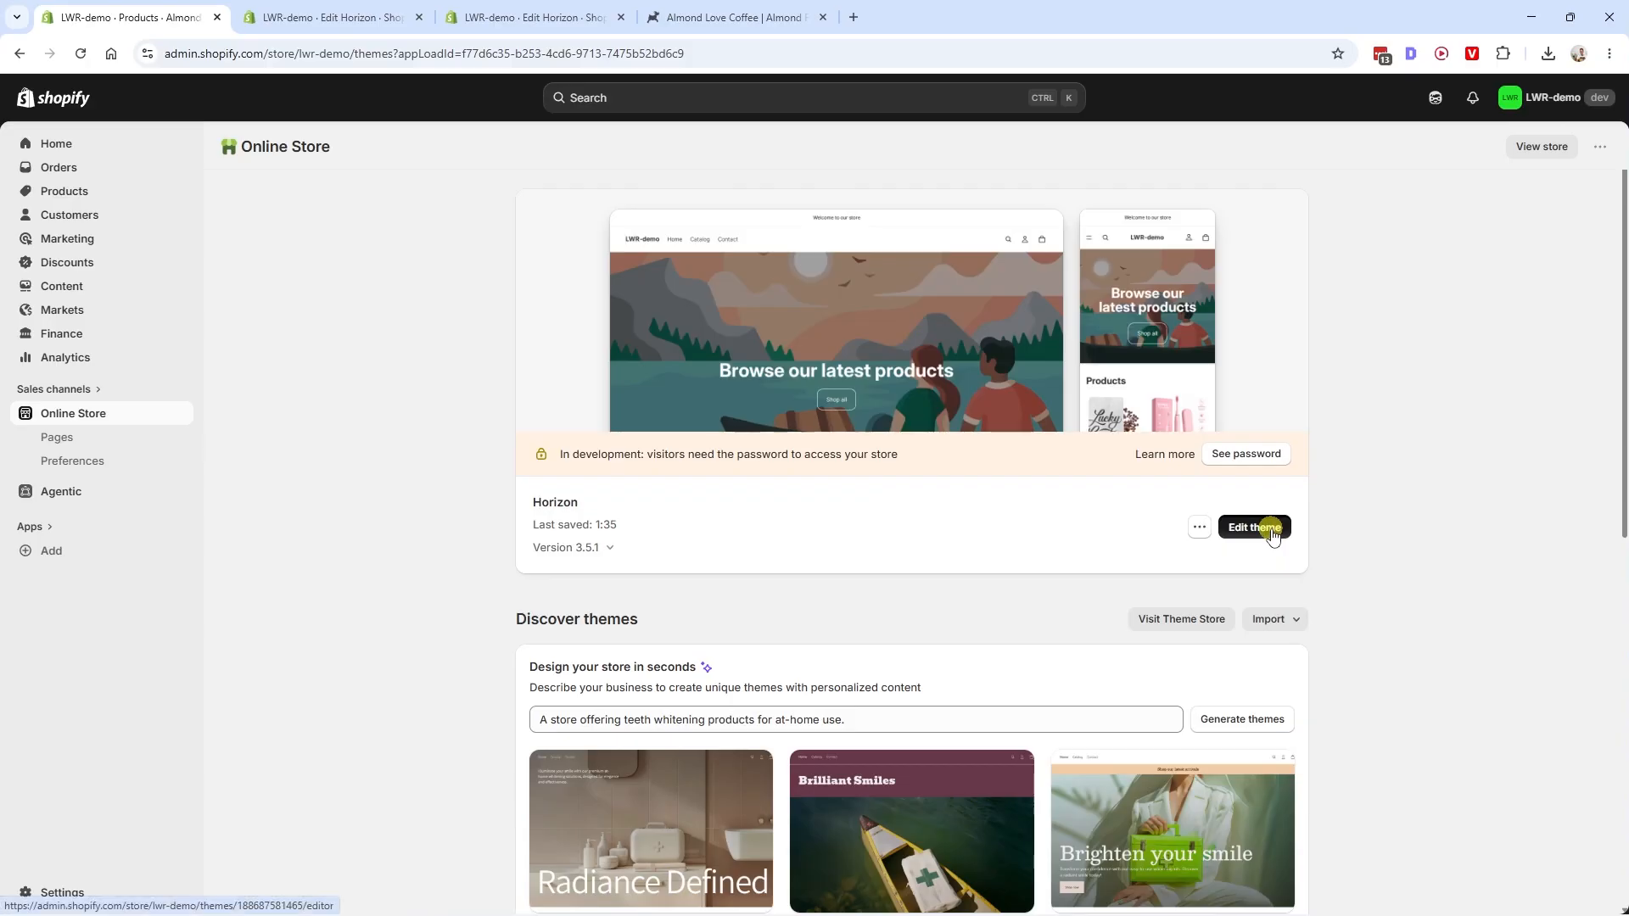
pyautogui.click(1256, 527)
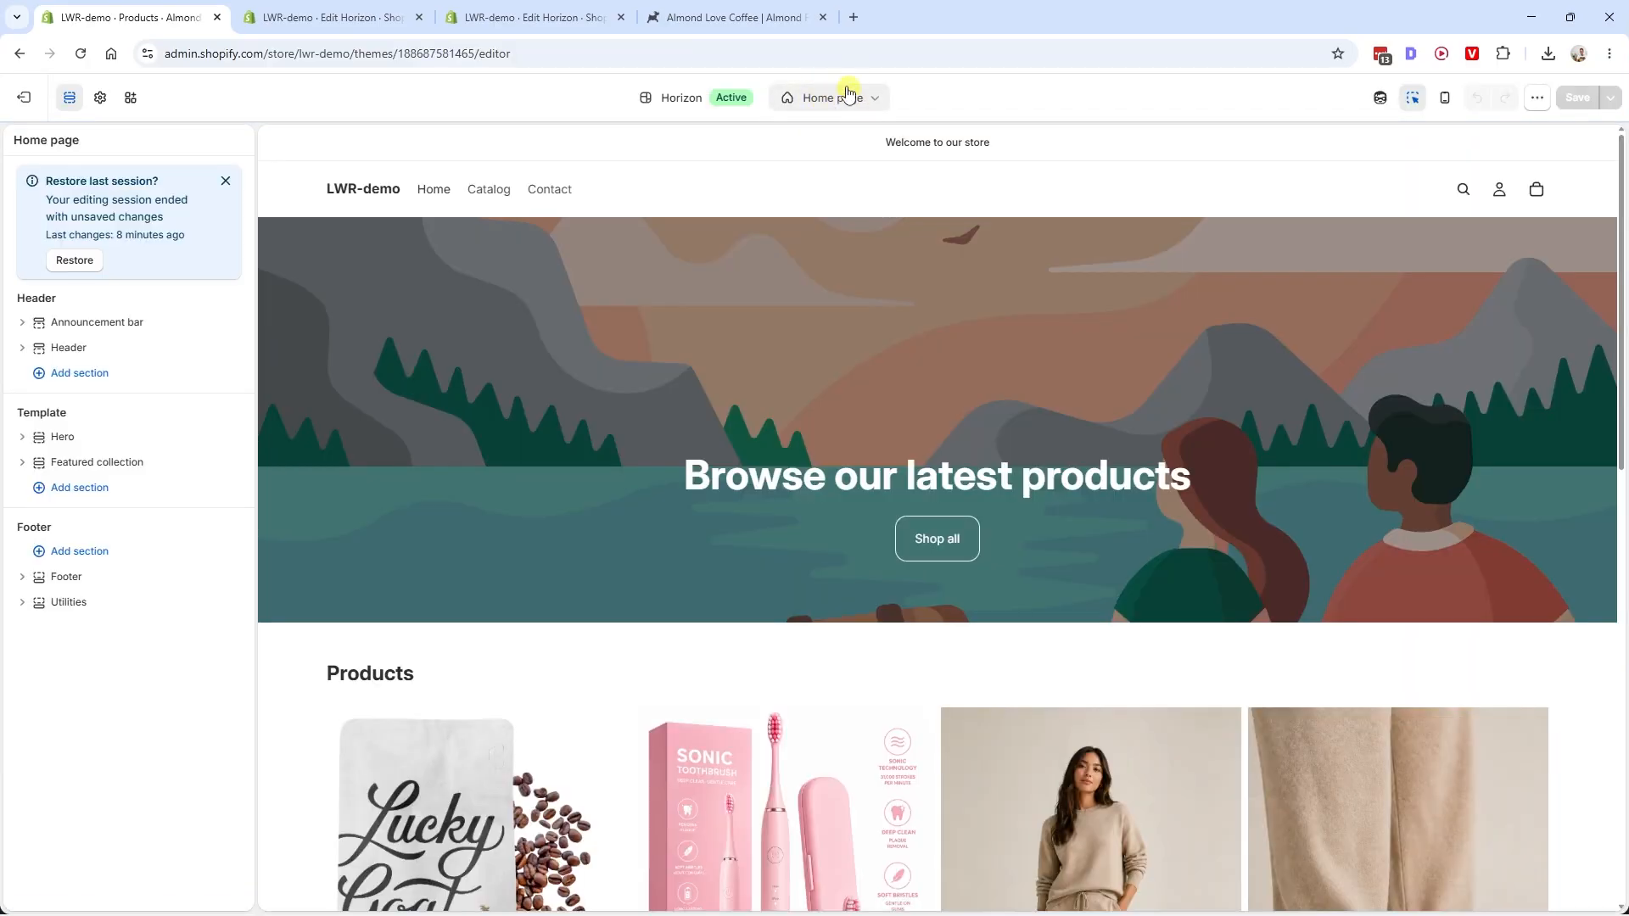
pyautogui.click(843, 99)
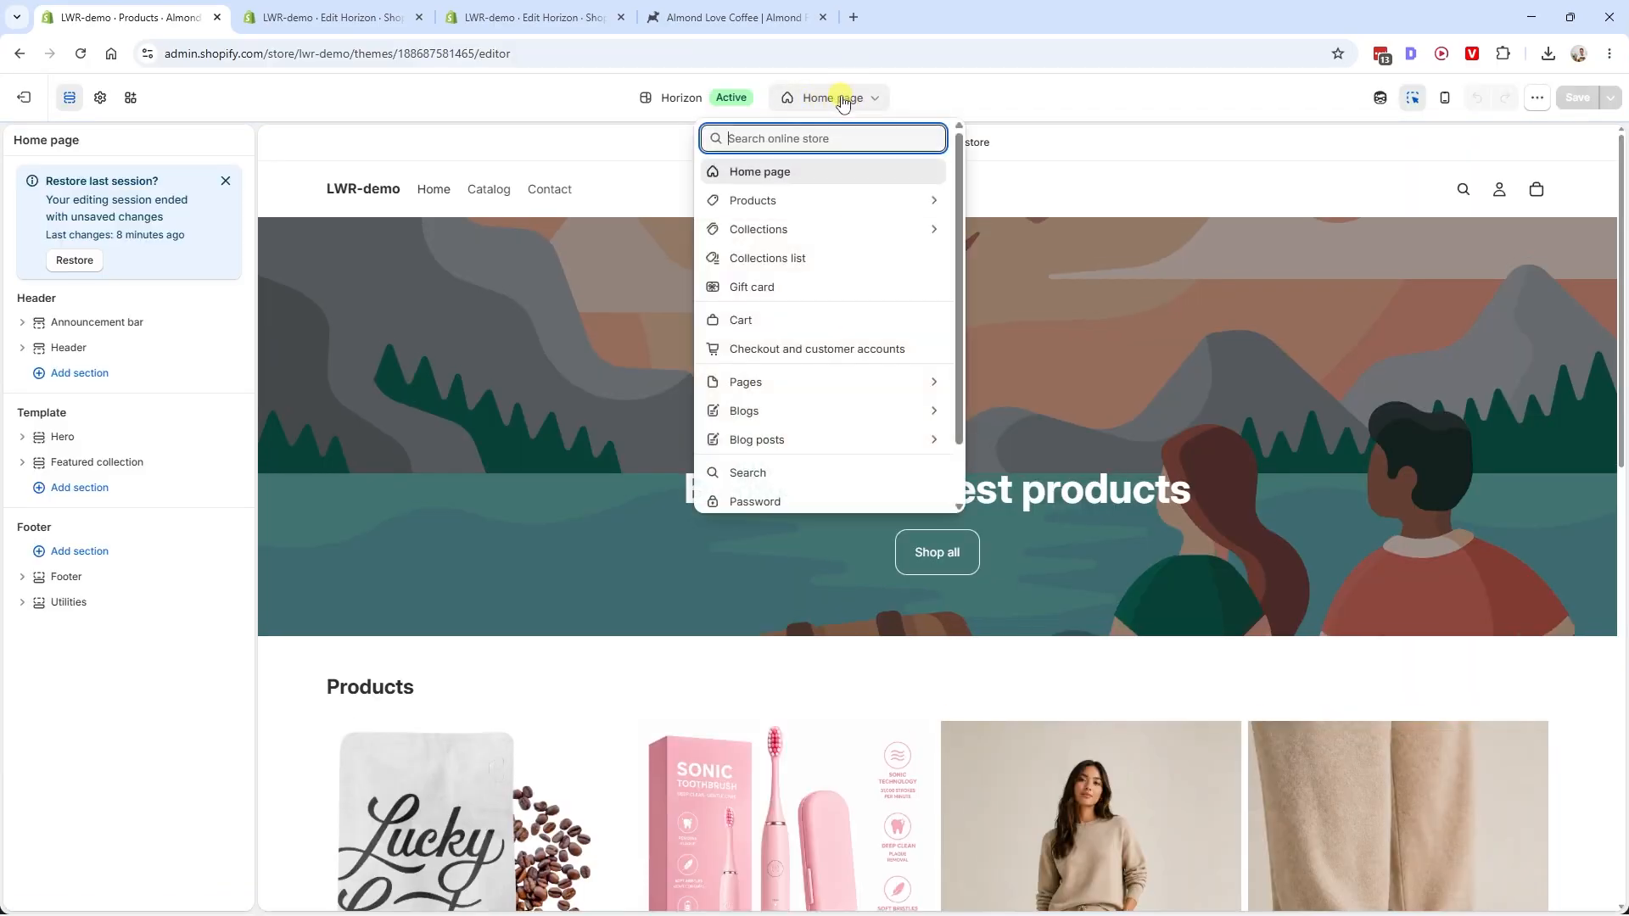
pyautogui.click(809, 202)
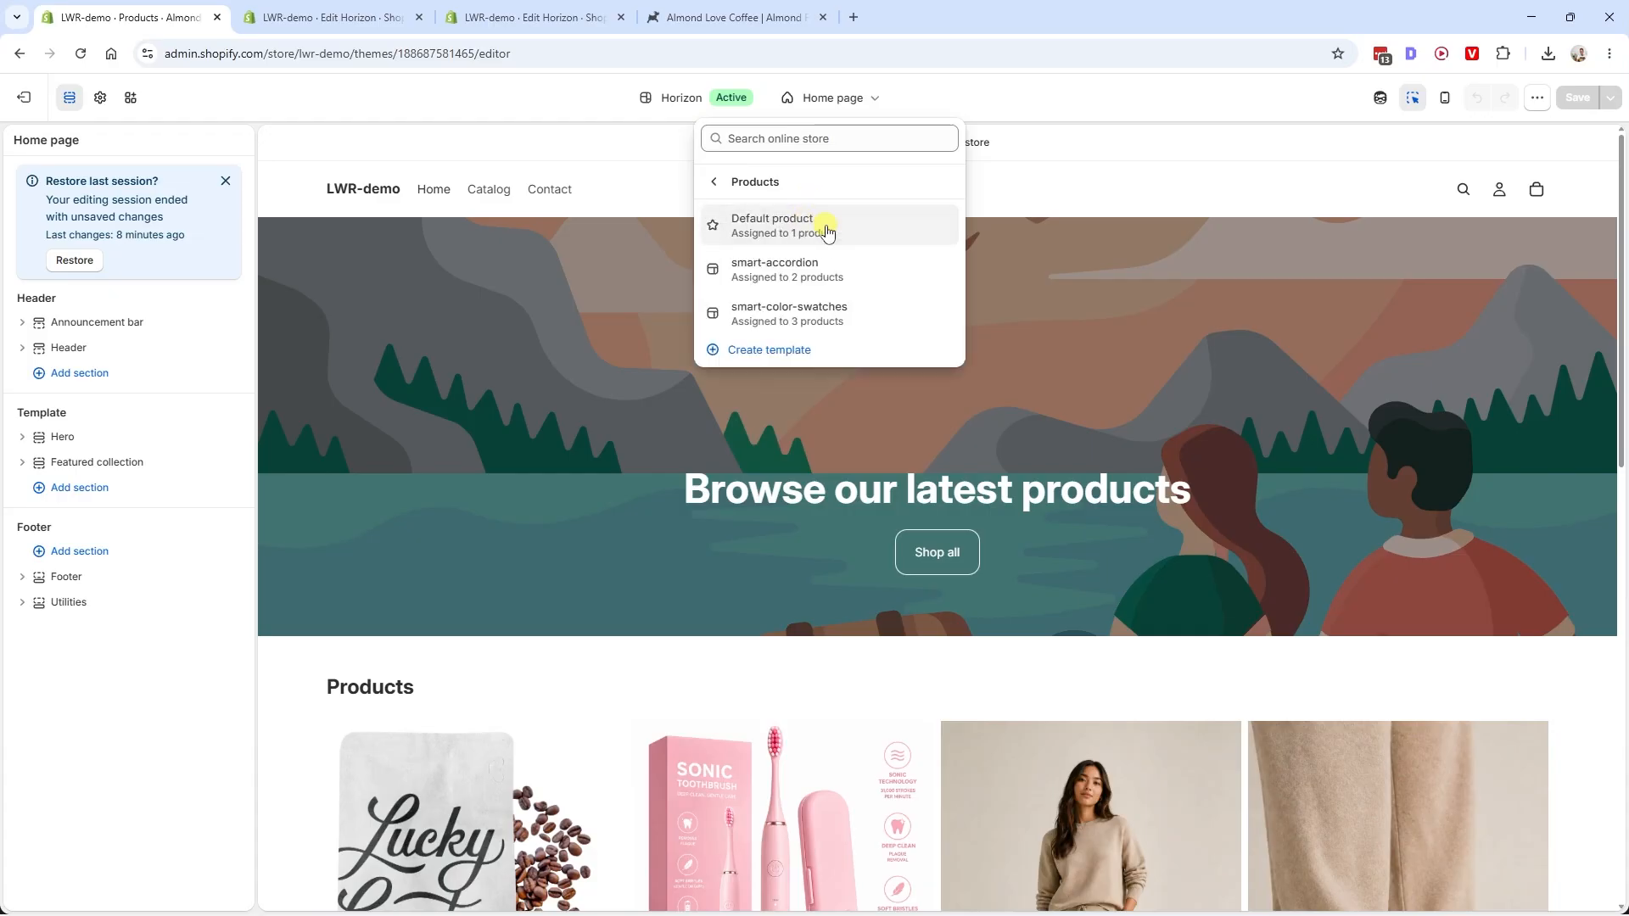
pyautogui.click(813, 224)
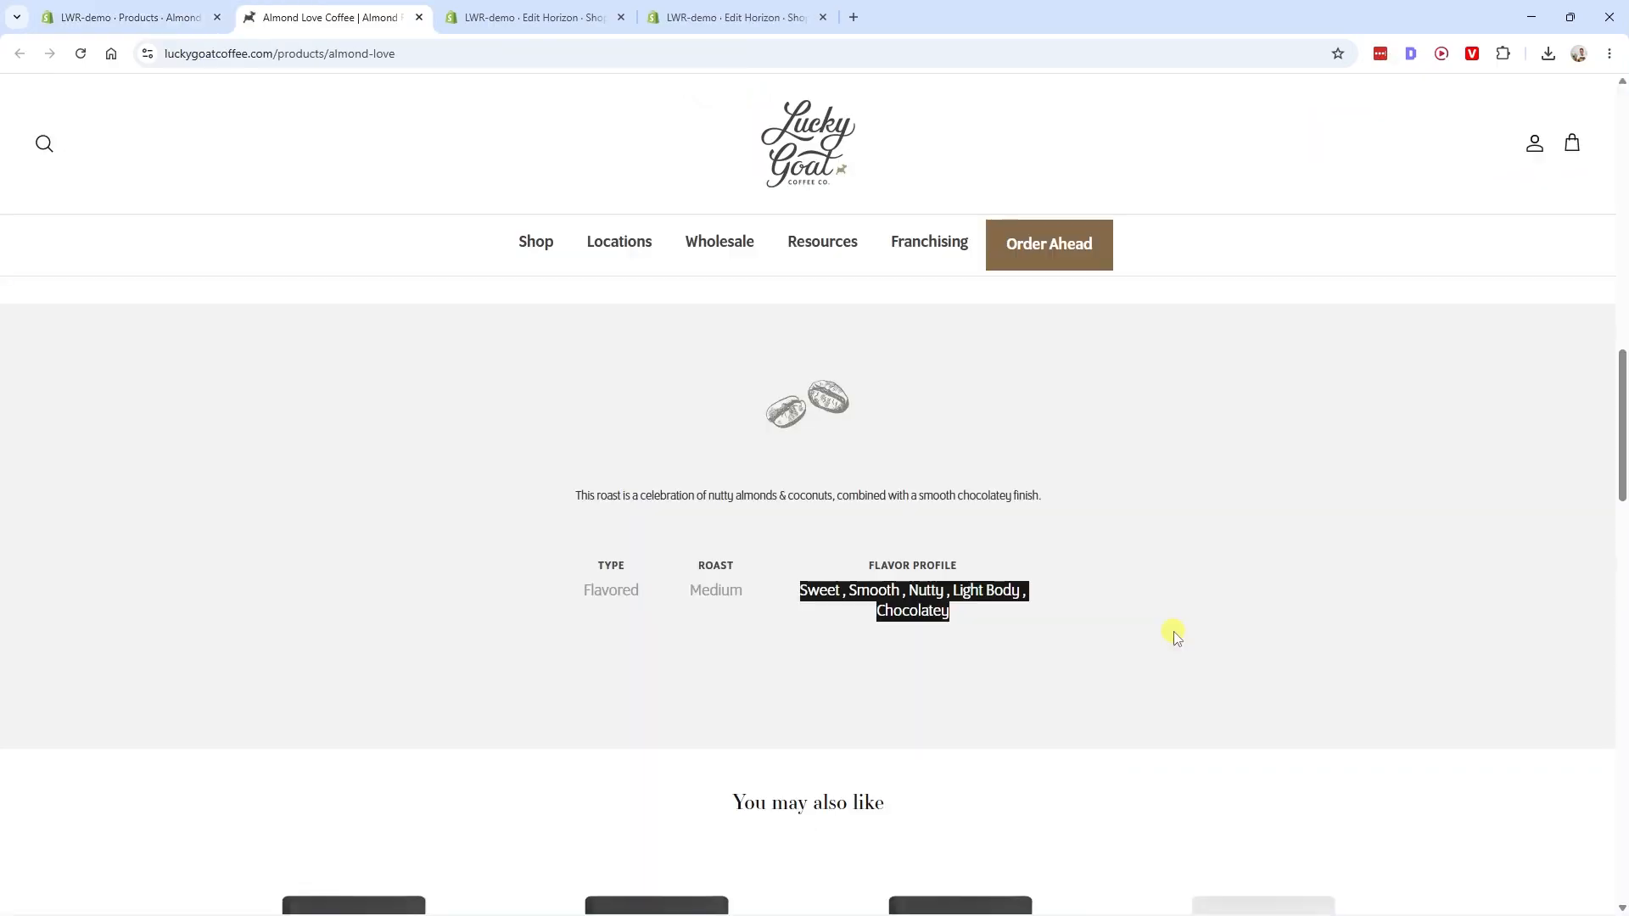
# Check the coffee page's detail layout, add a Multicolumn section to the product template and place it above Recommended products
pyautogui.scroll(1, 1072, 531)
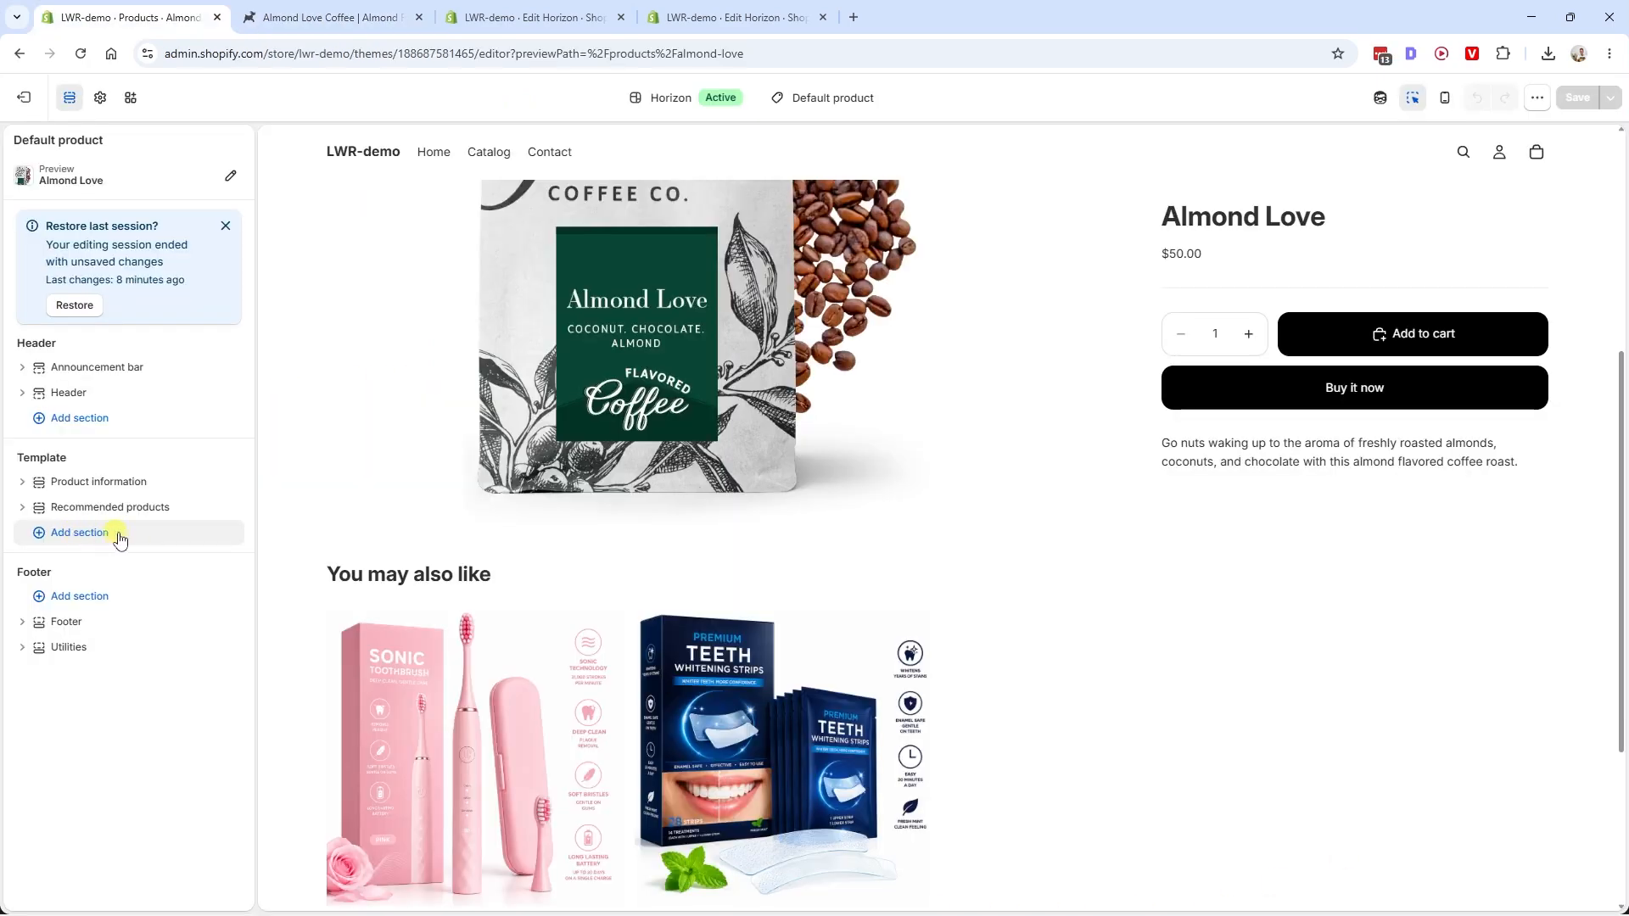
pyautogui.click(121, 536)
pyautogui.scroll(-5, 339, 840)
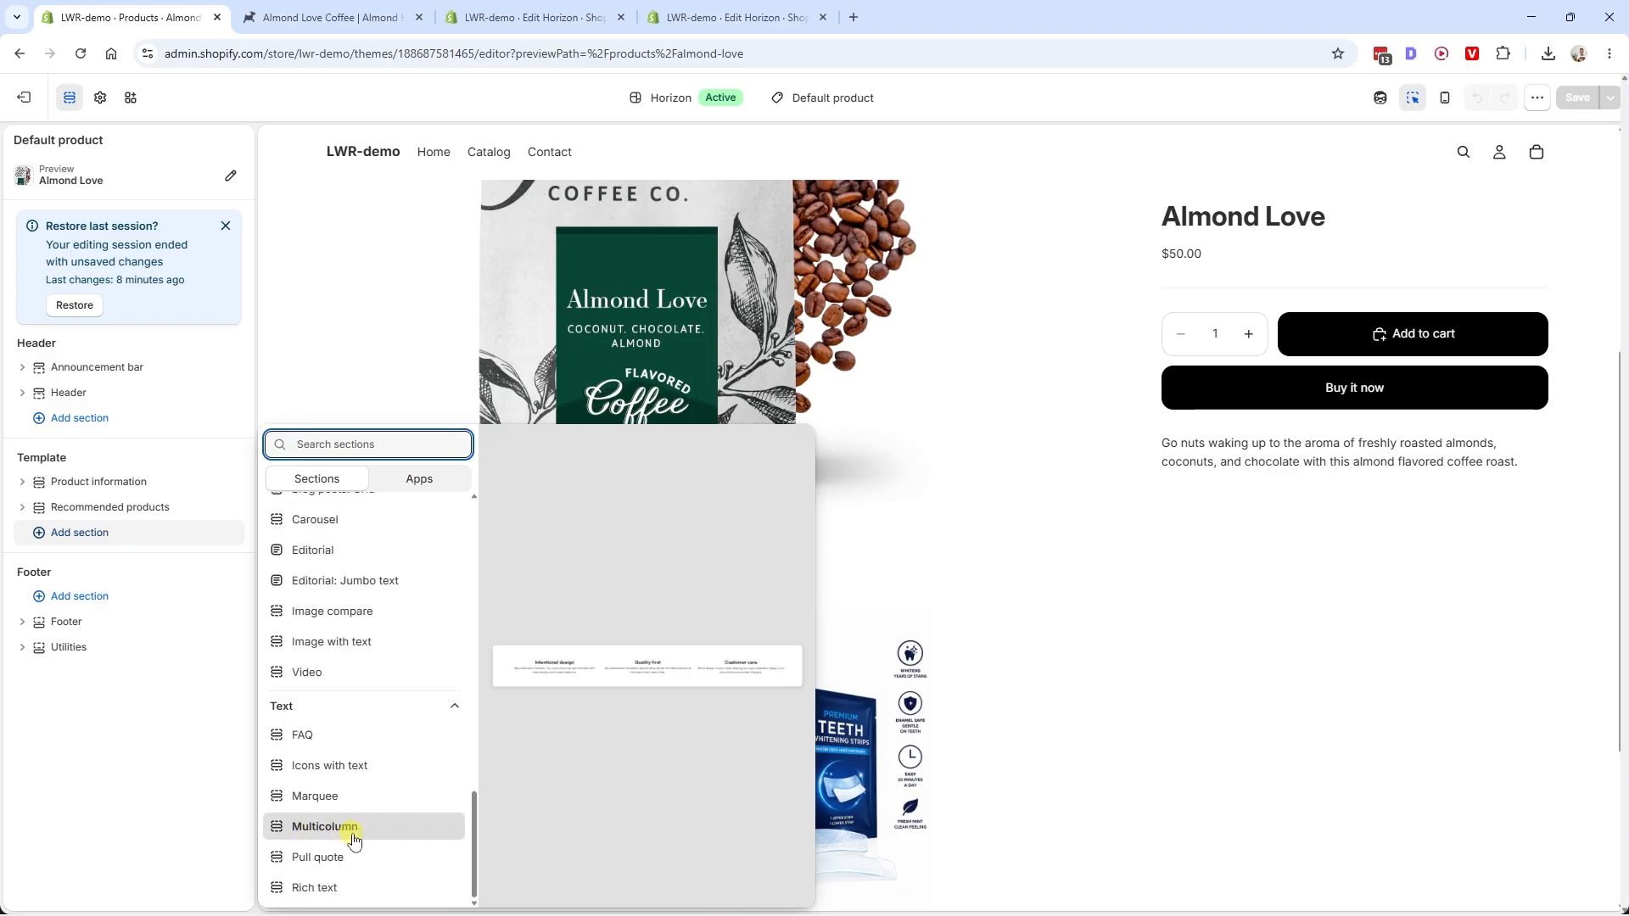
pyautogui.click(348, 828)
pyautogui.moveTo(42, 533); pyautogui.dragTo(40, 506)
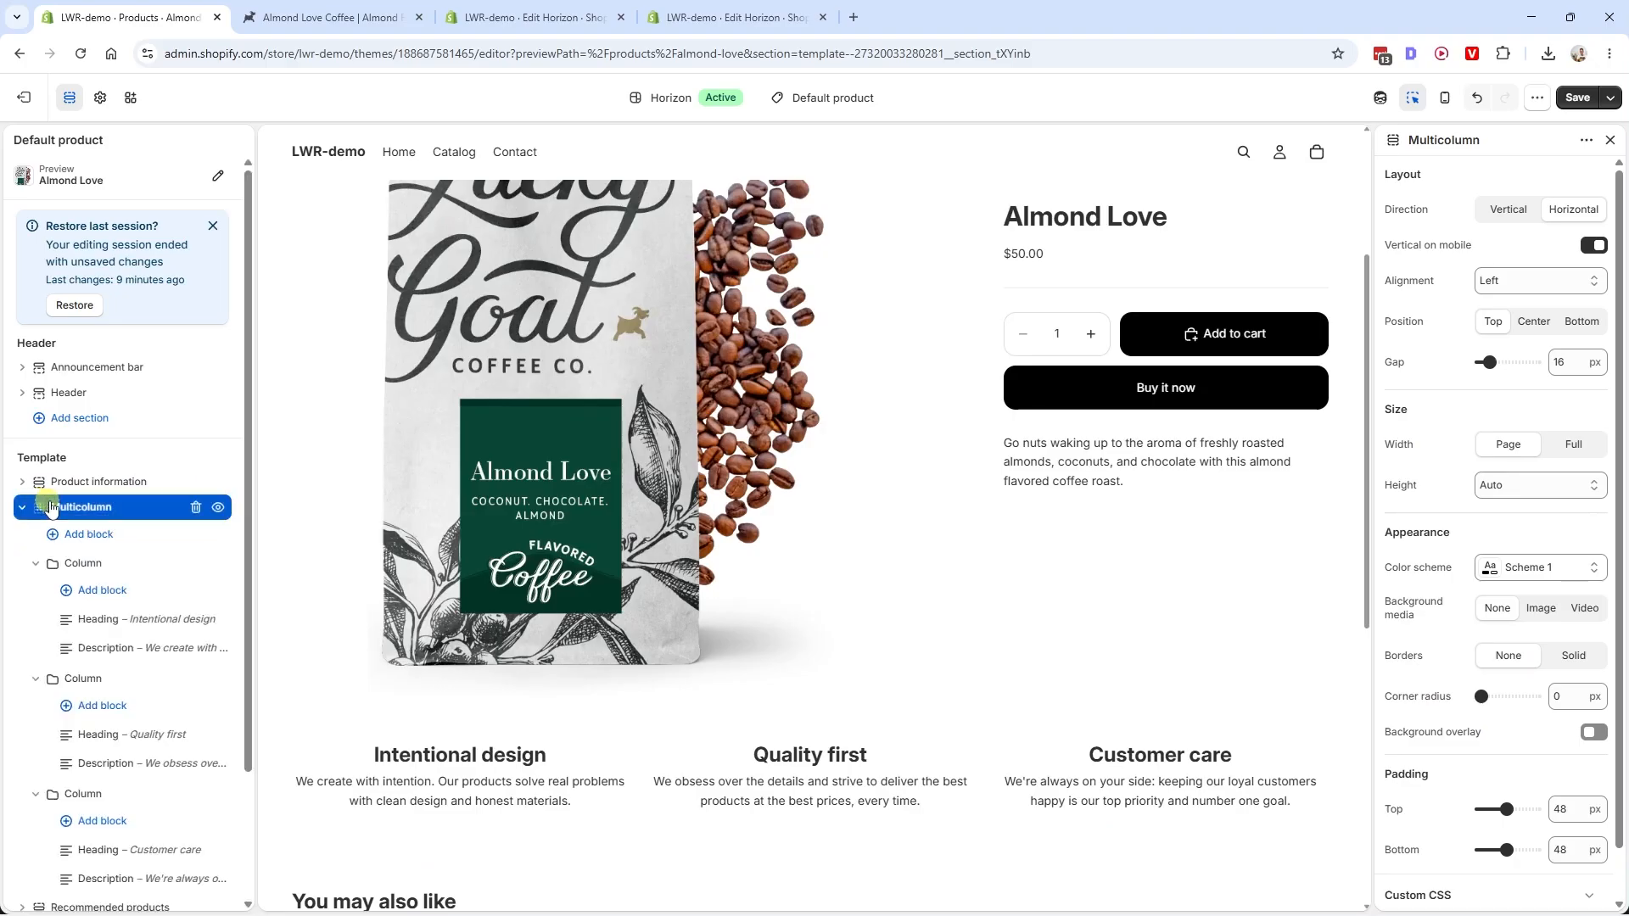
# Change the first Multicolumn column's heading to "Type"
pyautogui.click(459, 755)
pyautogui.tripleClick(1578, 236)
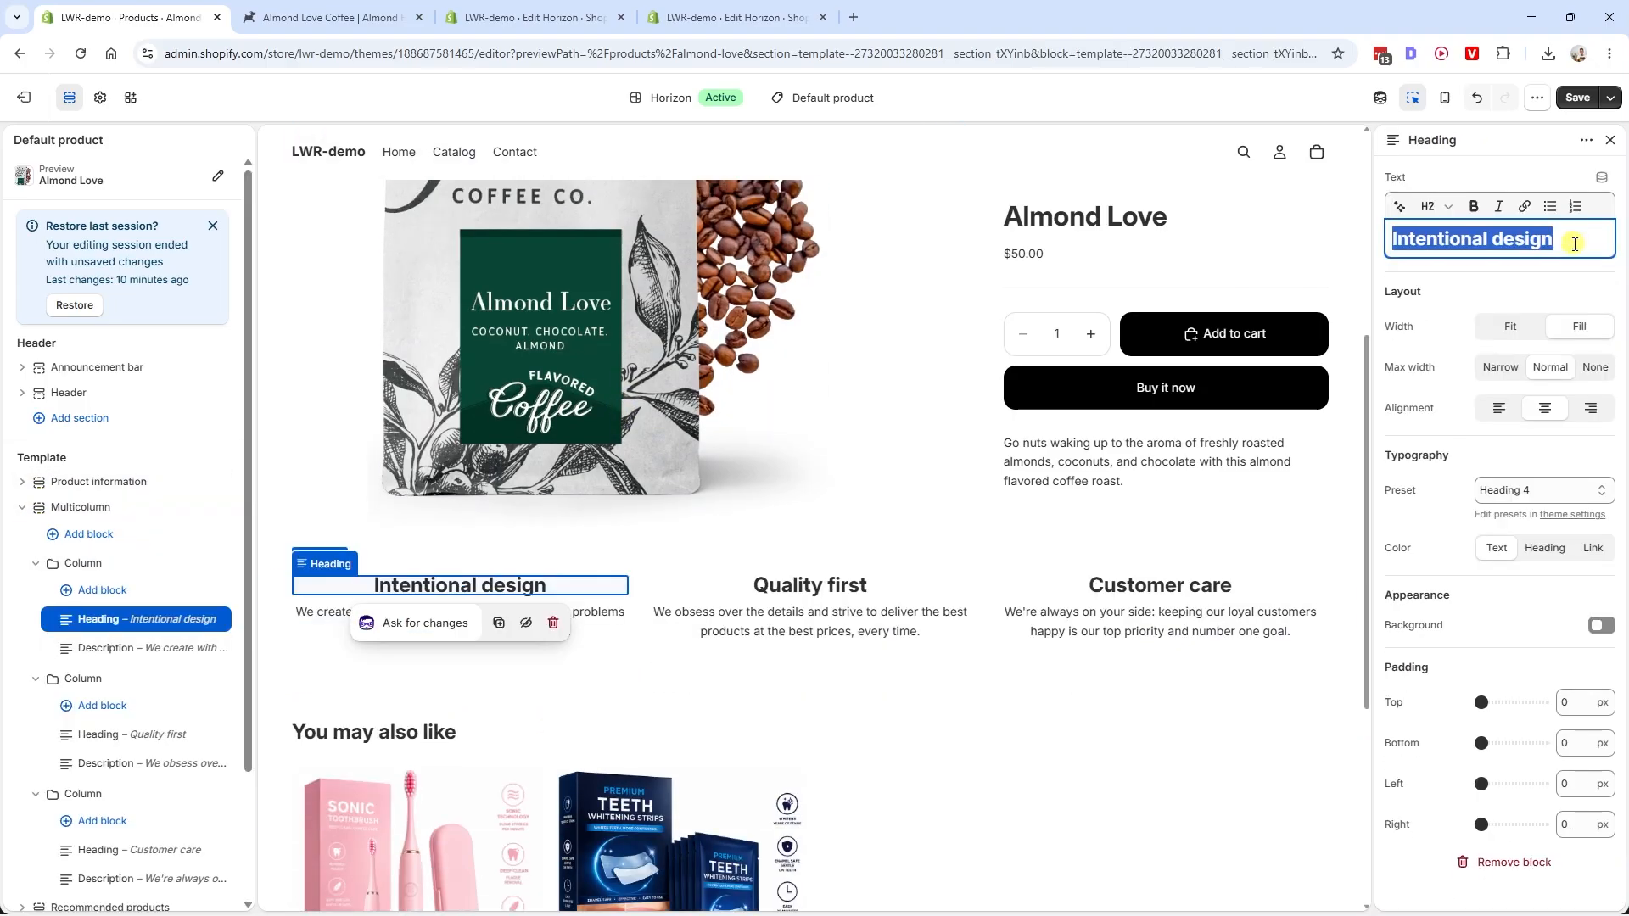
pyautogui.write('Type')
# Replace the first Multicolumn column's description text with a dynamic link to the product's Type metafield
pyautogui.click(594, 618)
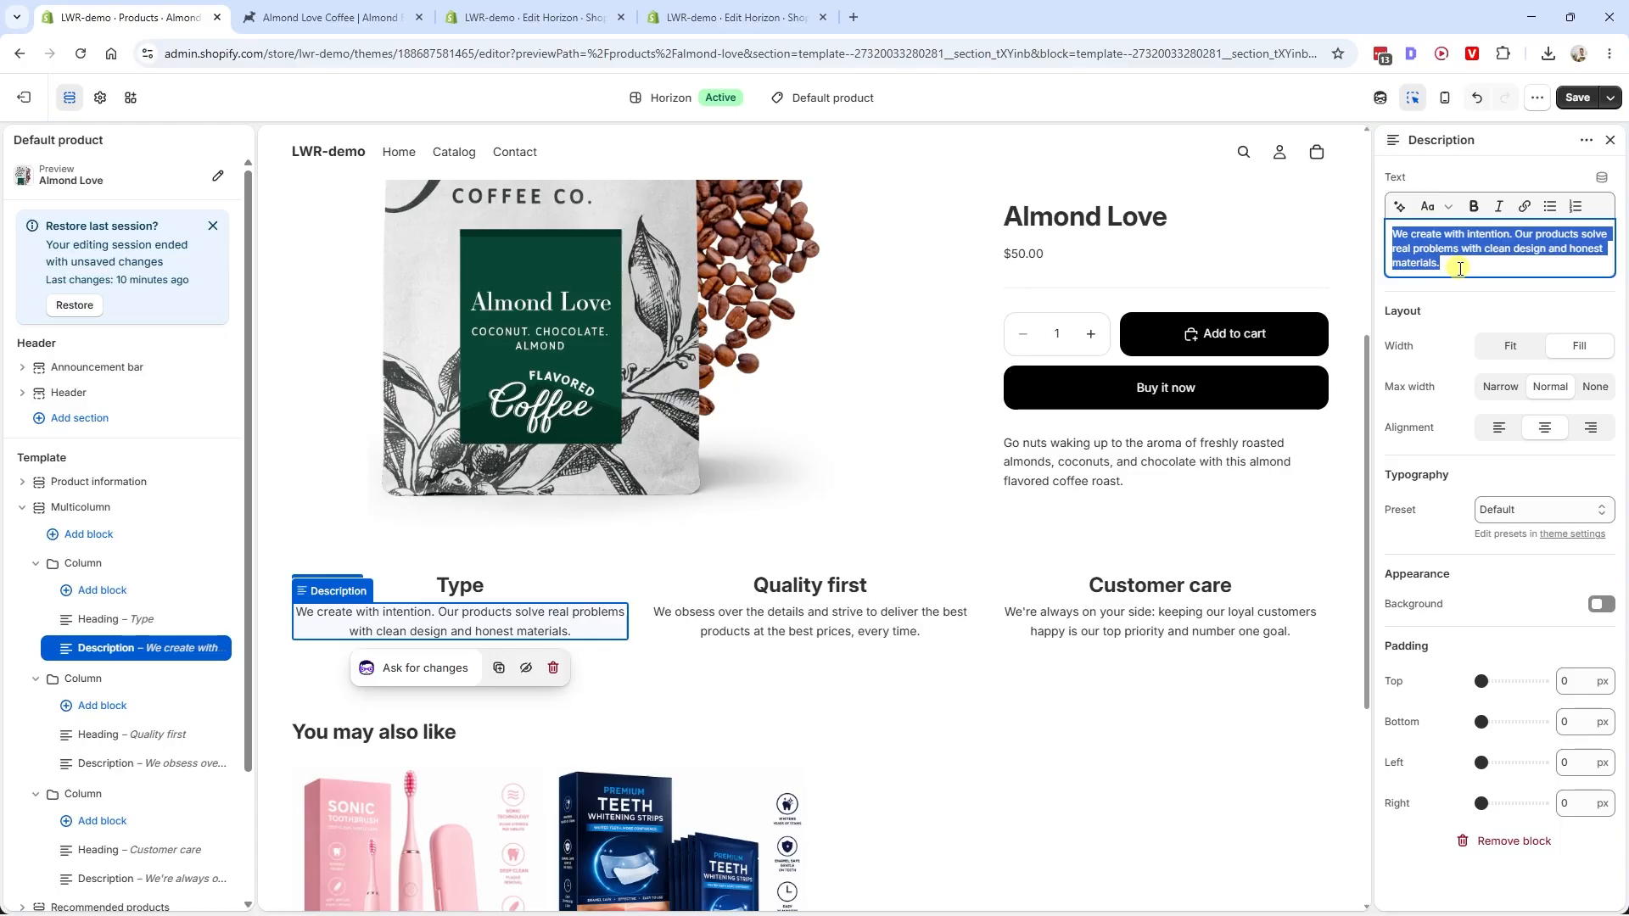
pyautogui.press('BackSpace')
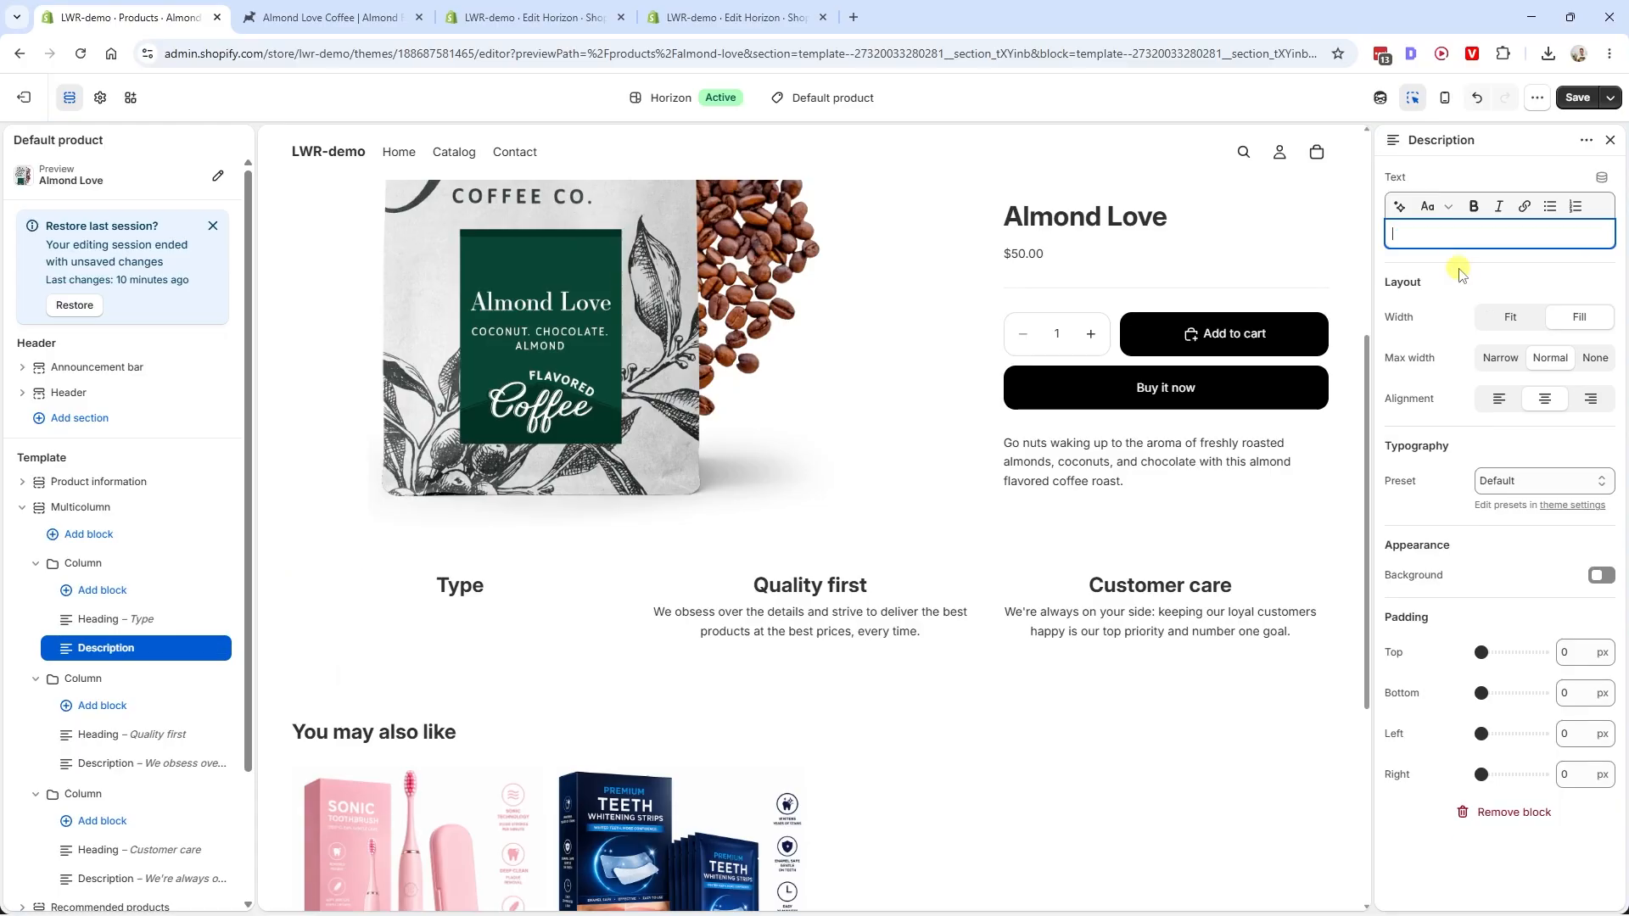
pyautogui.click(1604, 178)
pyautogui.scroll(-1, 1426, 373)
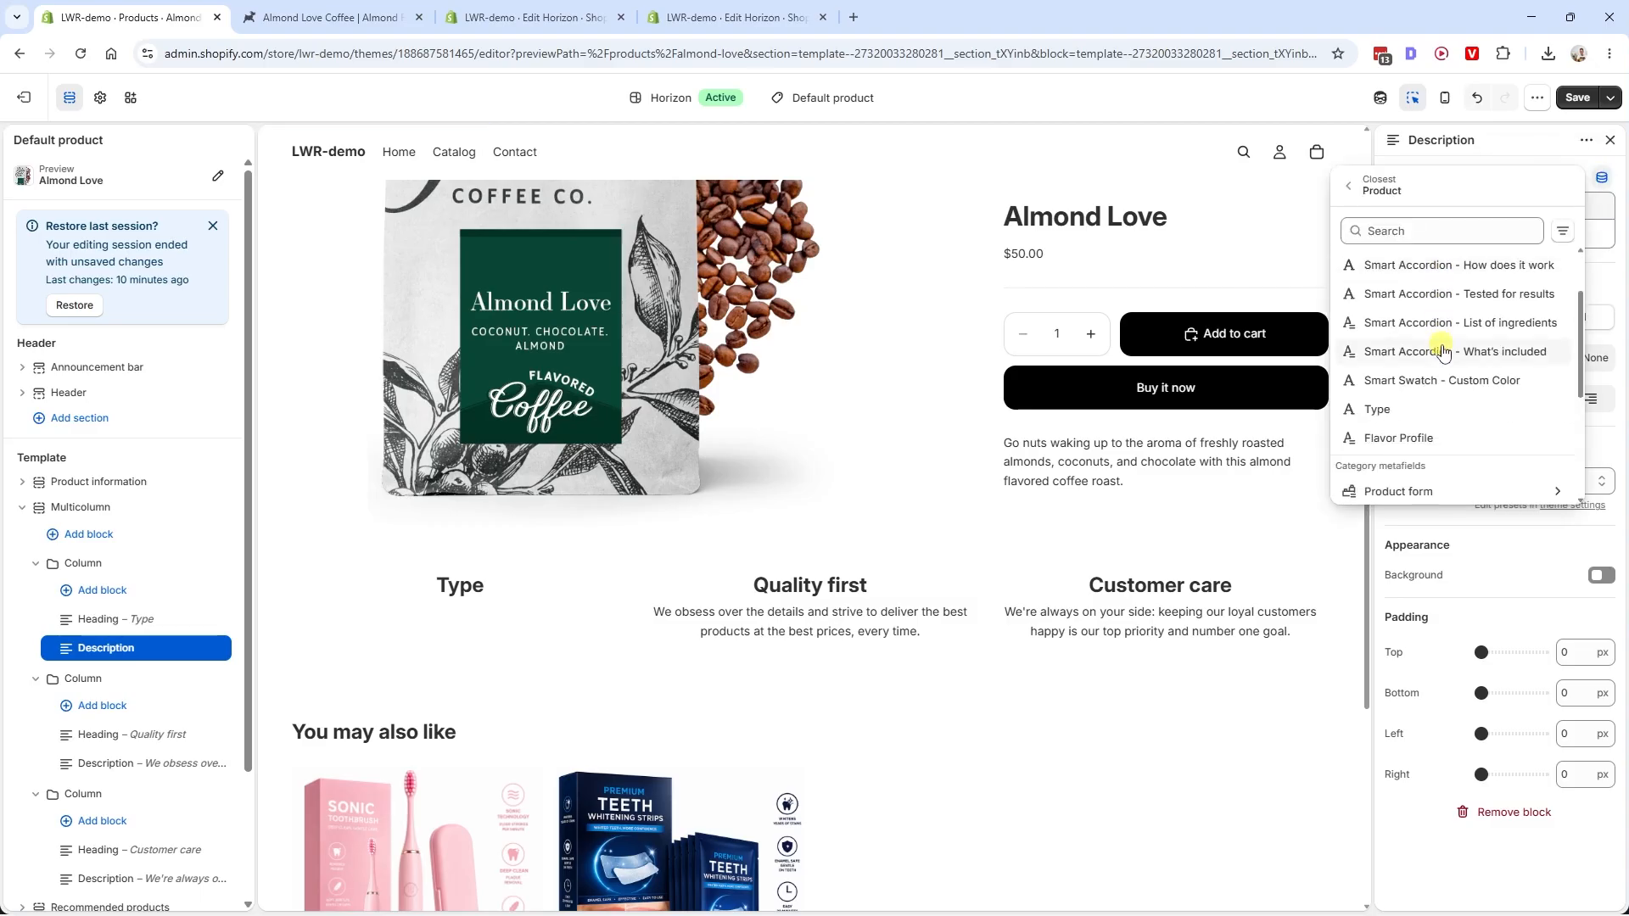
pyautogui.click(1380, 412)
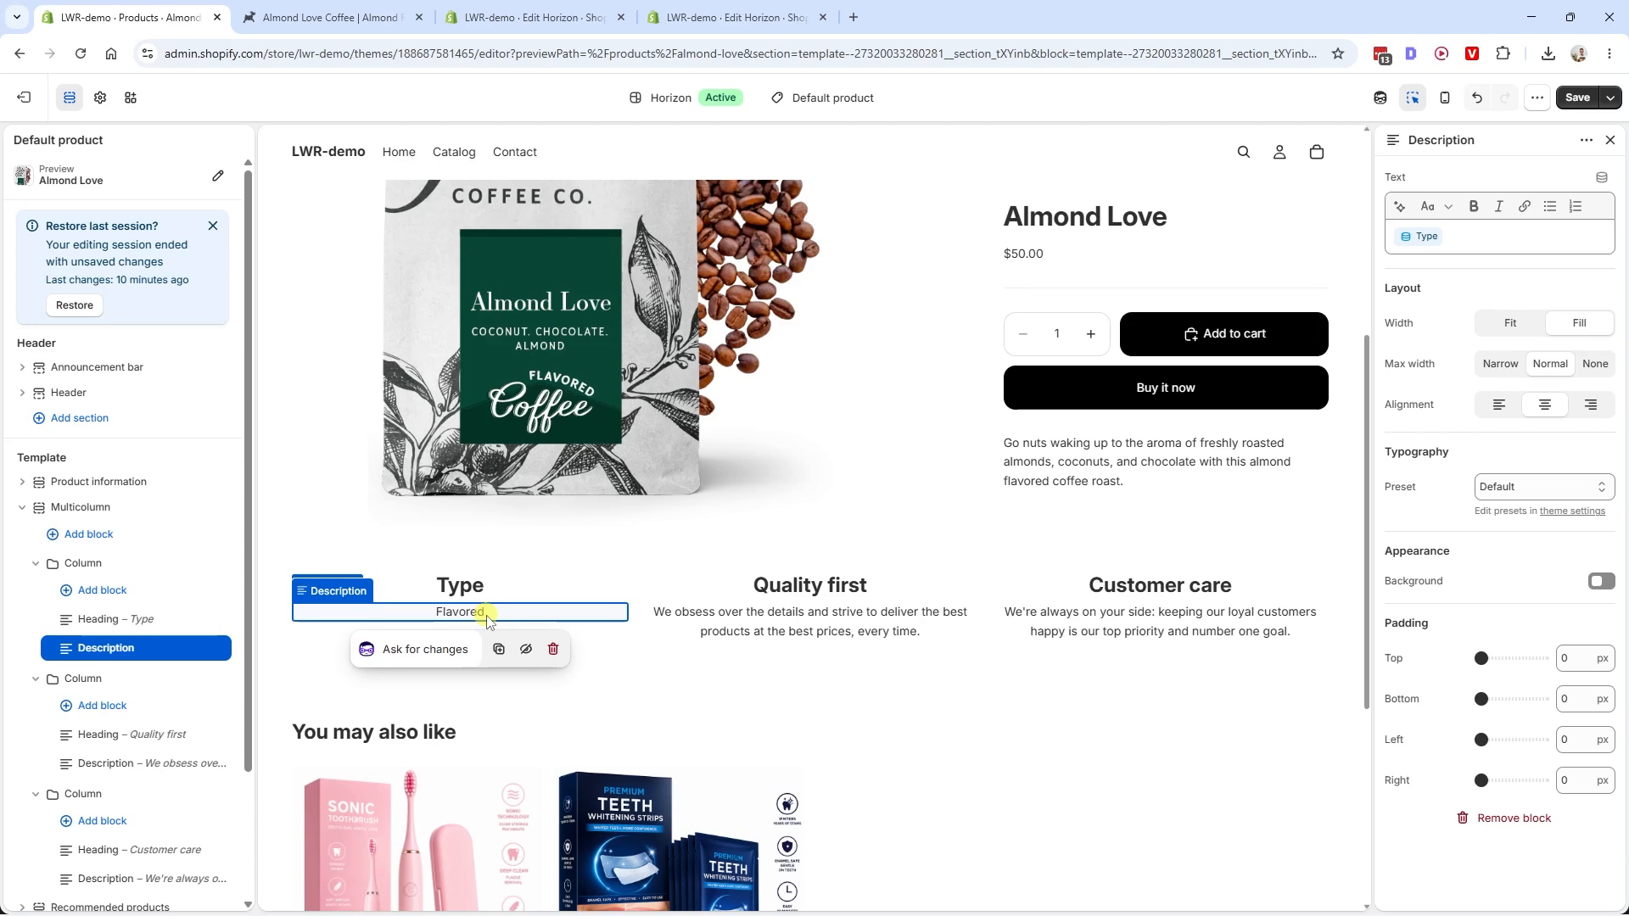
# Copy the "Flavor Profile" heading from the coffee page and use it as the second column's heading
pyautogui.hotkey('ctrl', 'Tab')
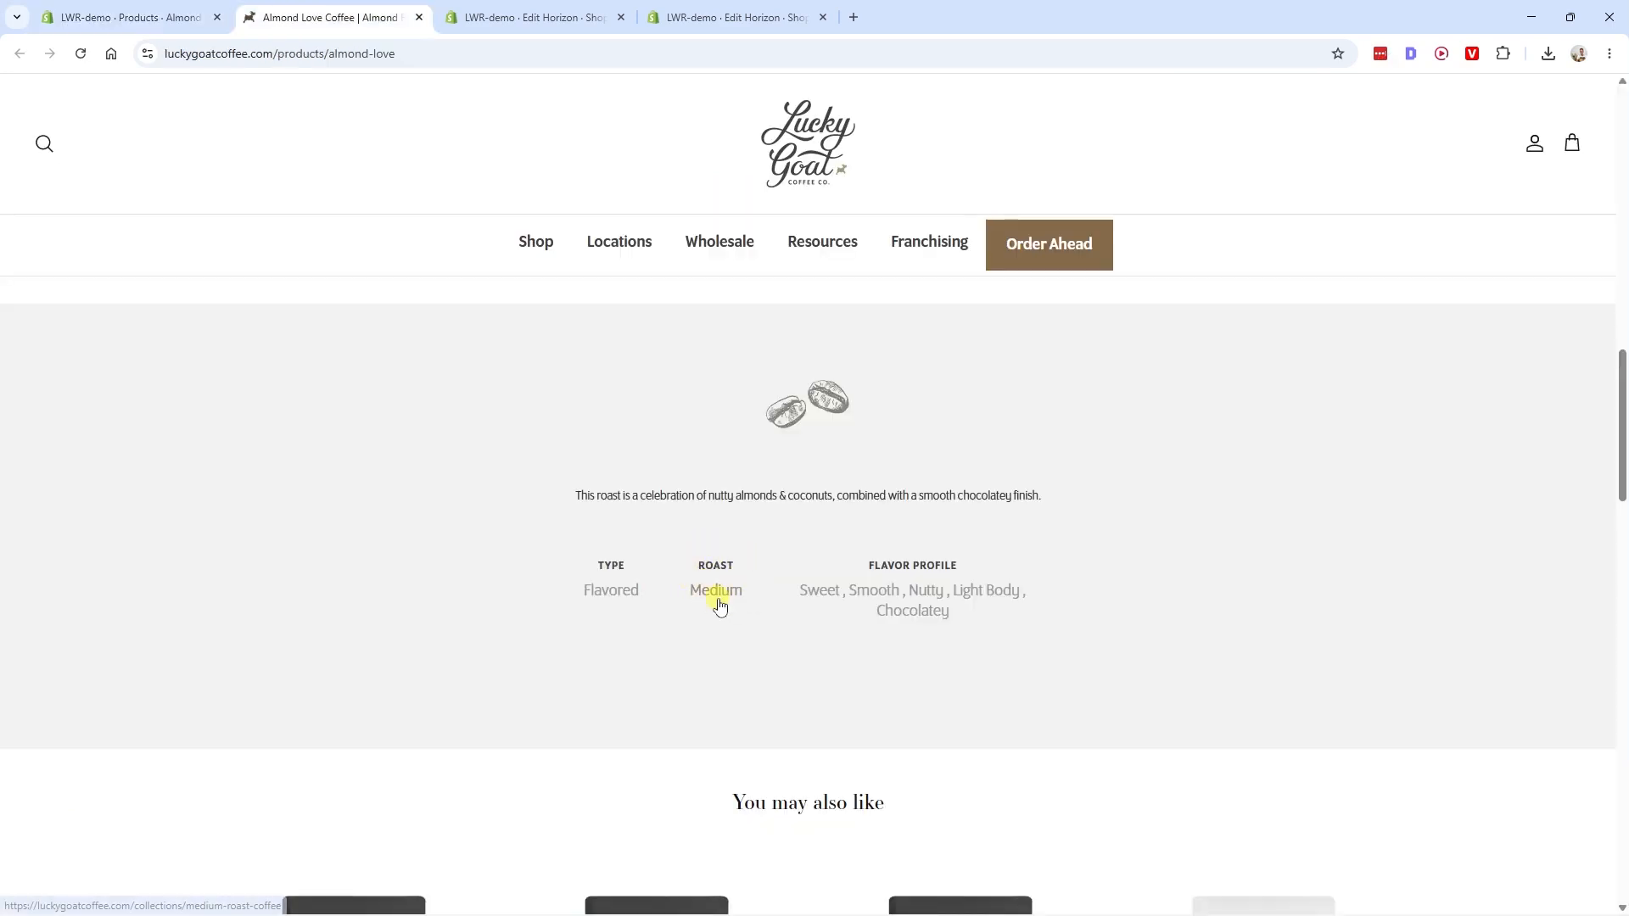
pyautogui.tripleClick(912, 566)
pyautogui.hotkey('ctrl', 'c')
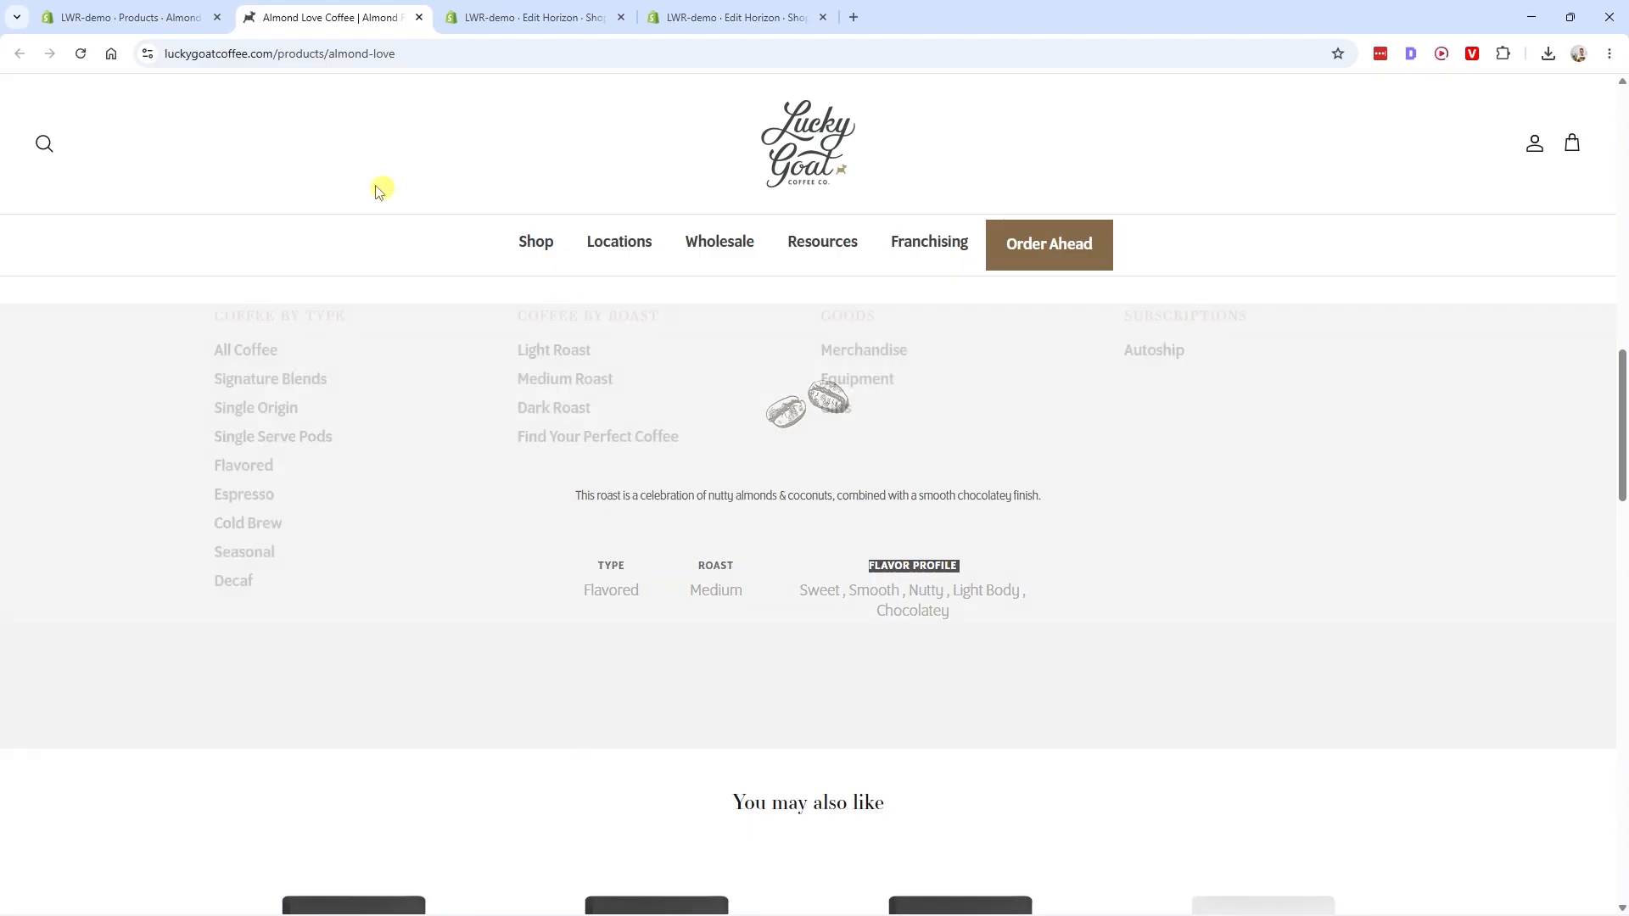
pyautogui.hotkey('ctrl', 'shift', 'Tab')
pyautogui.hotkey('ctrl', 'v')
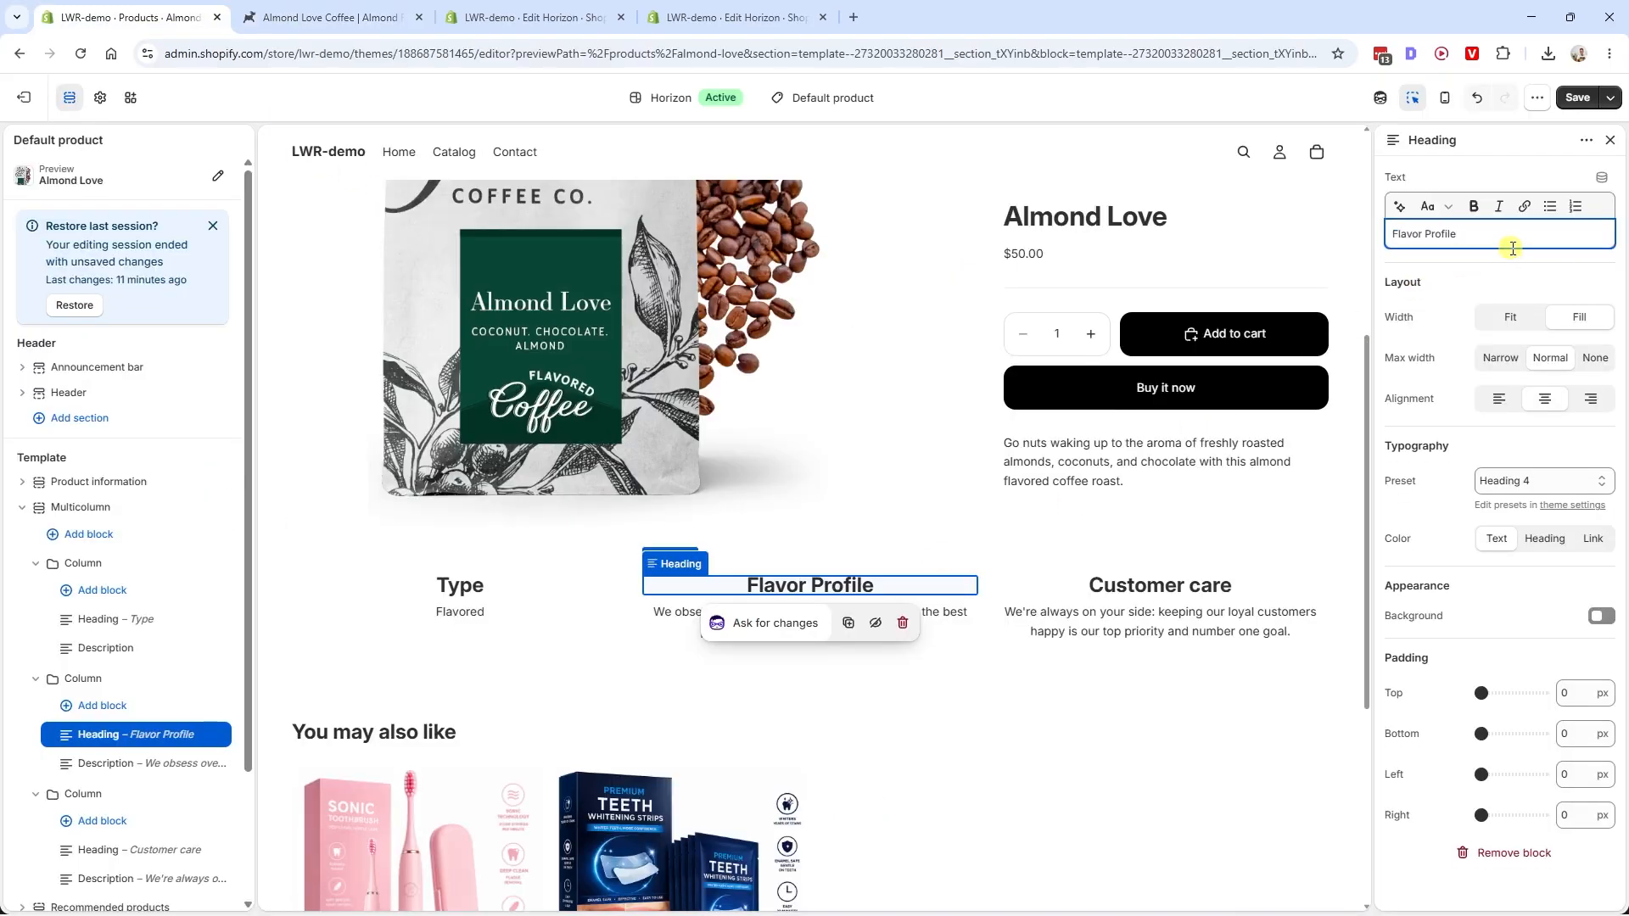
# Replace the second column's description text with a dynamic link to the product's Flavor Profile metafield
pyautogui.click(950, 615)
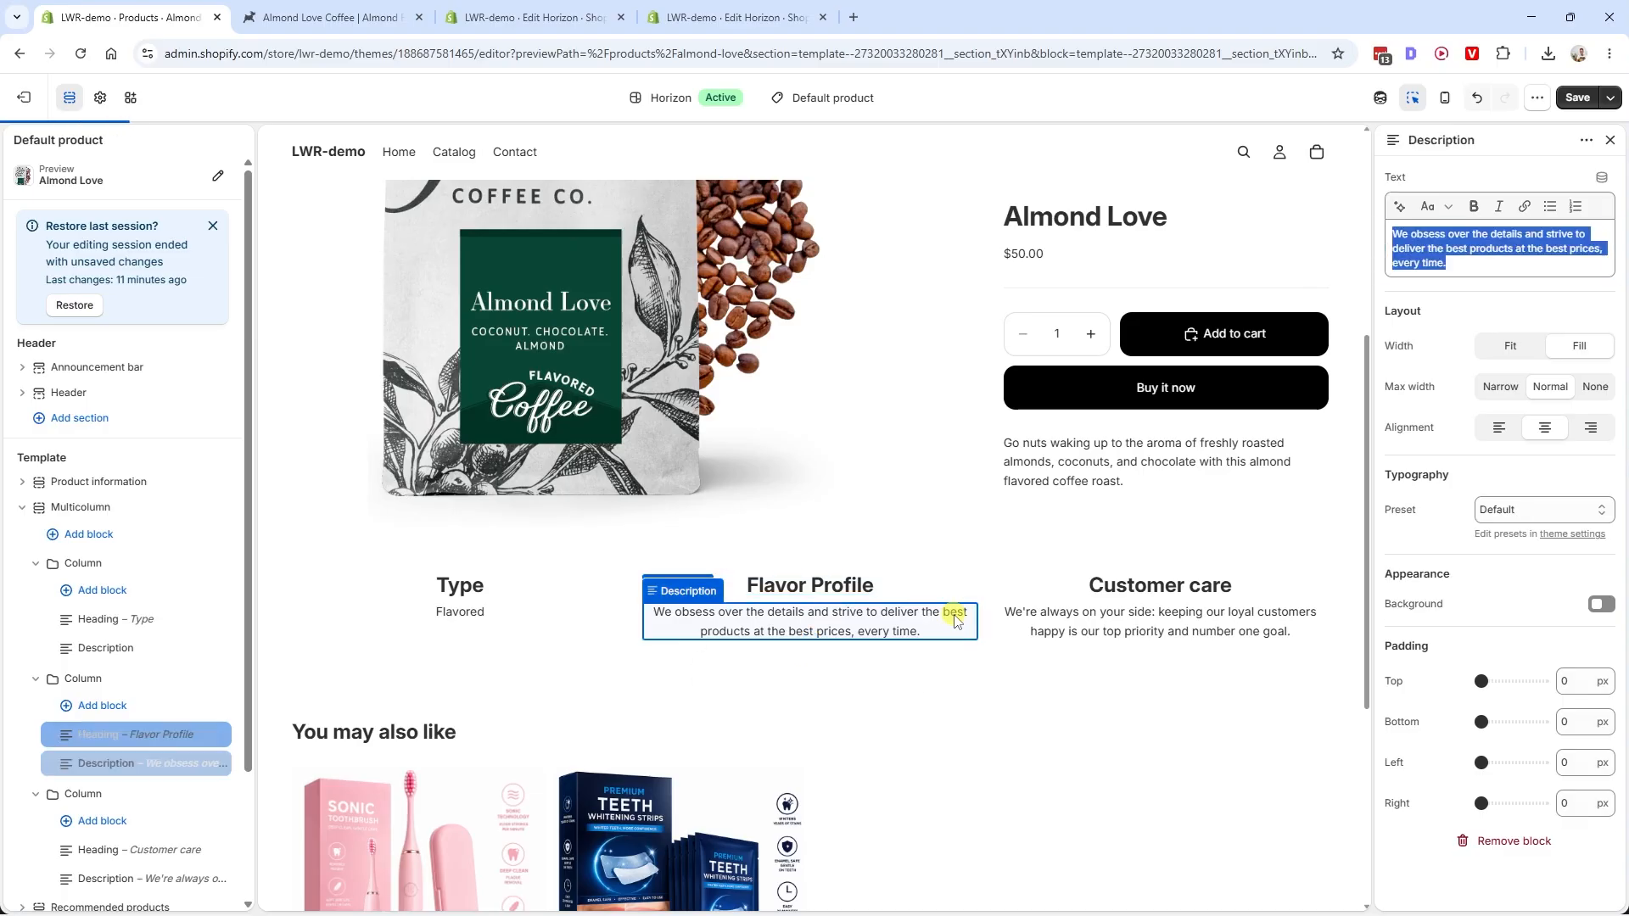
pyautogui.press('BackSpace')
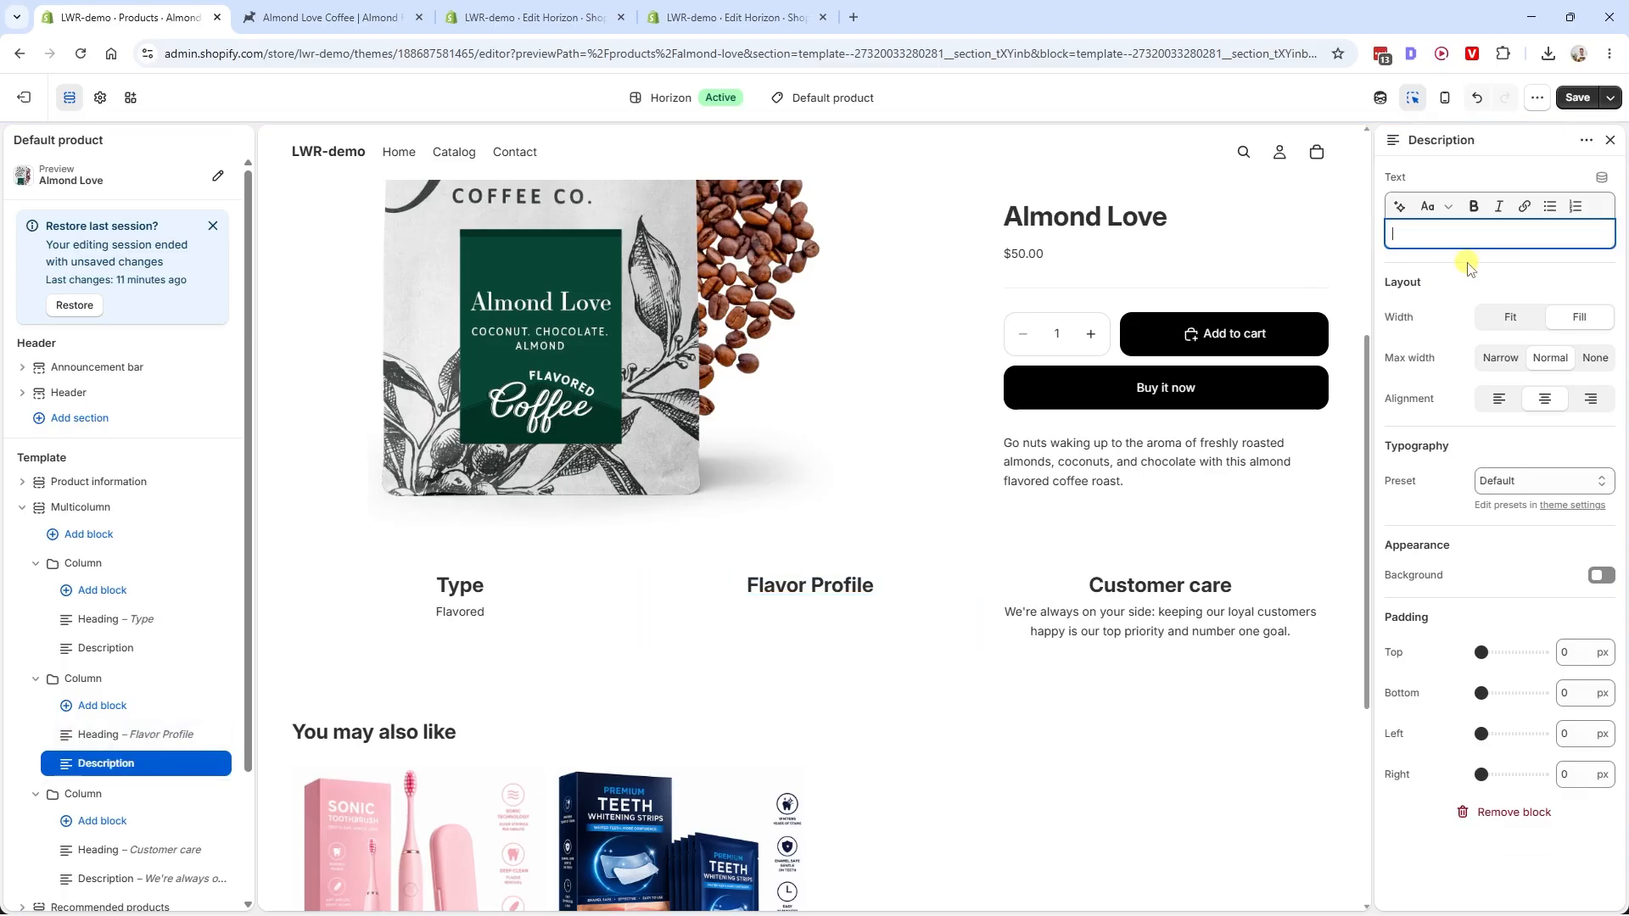
pyautogui.click(1600, 179)
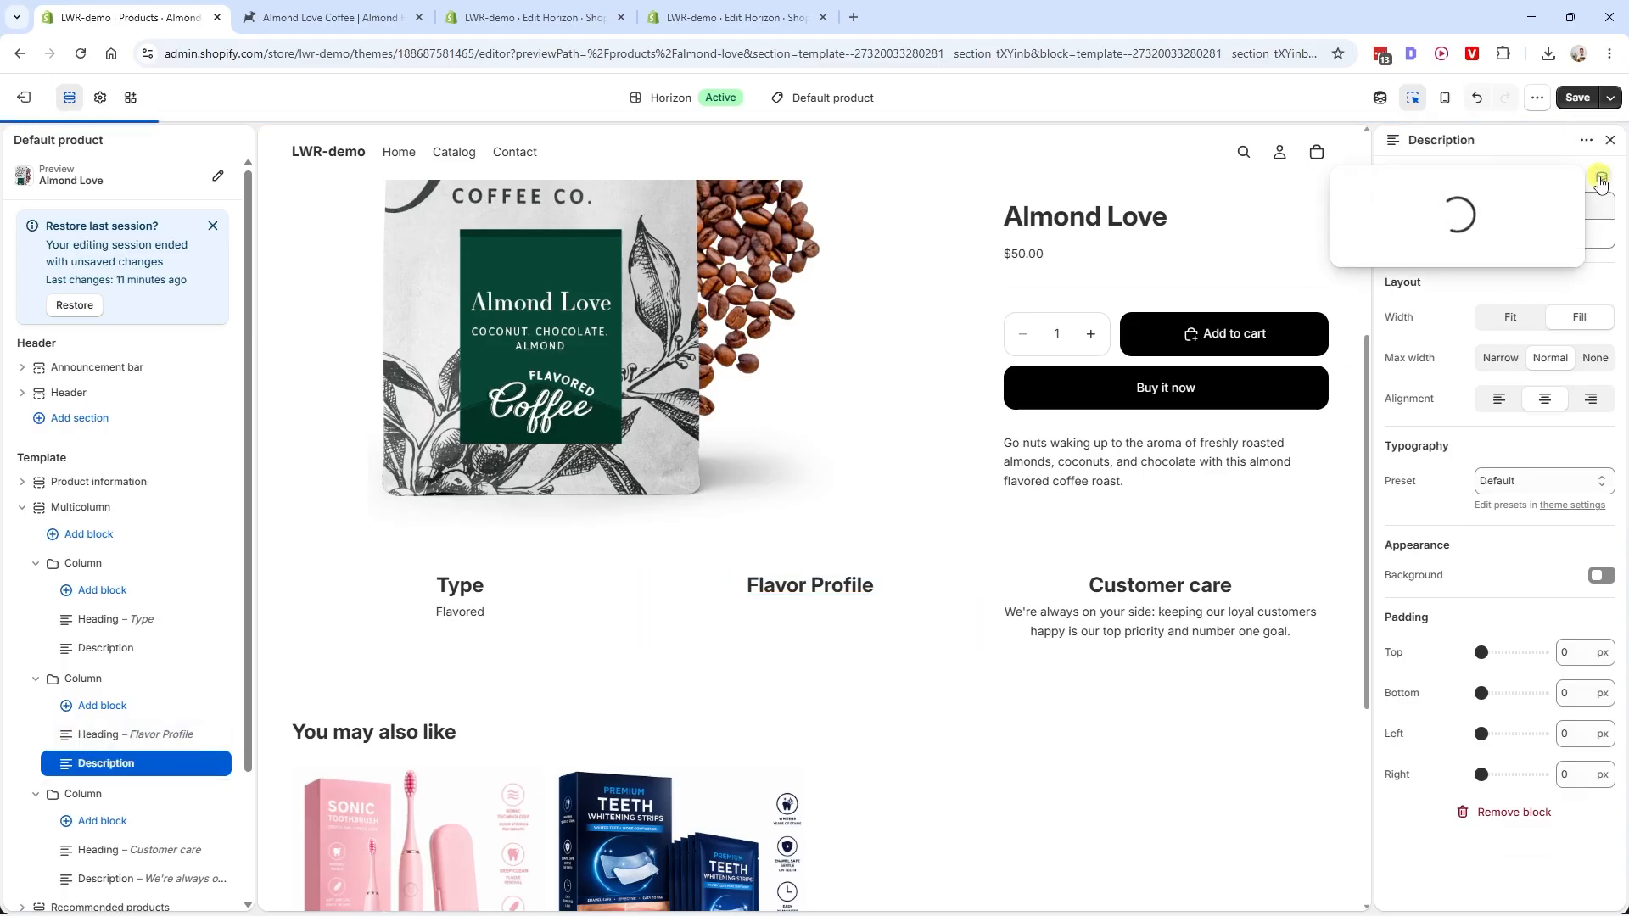
pyautogui.scroll(-2, 1451, 386)
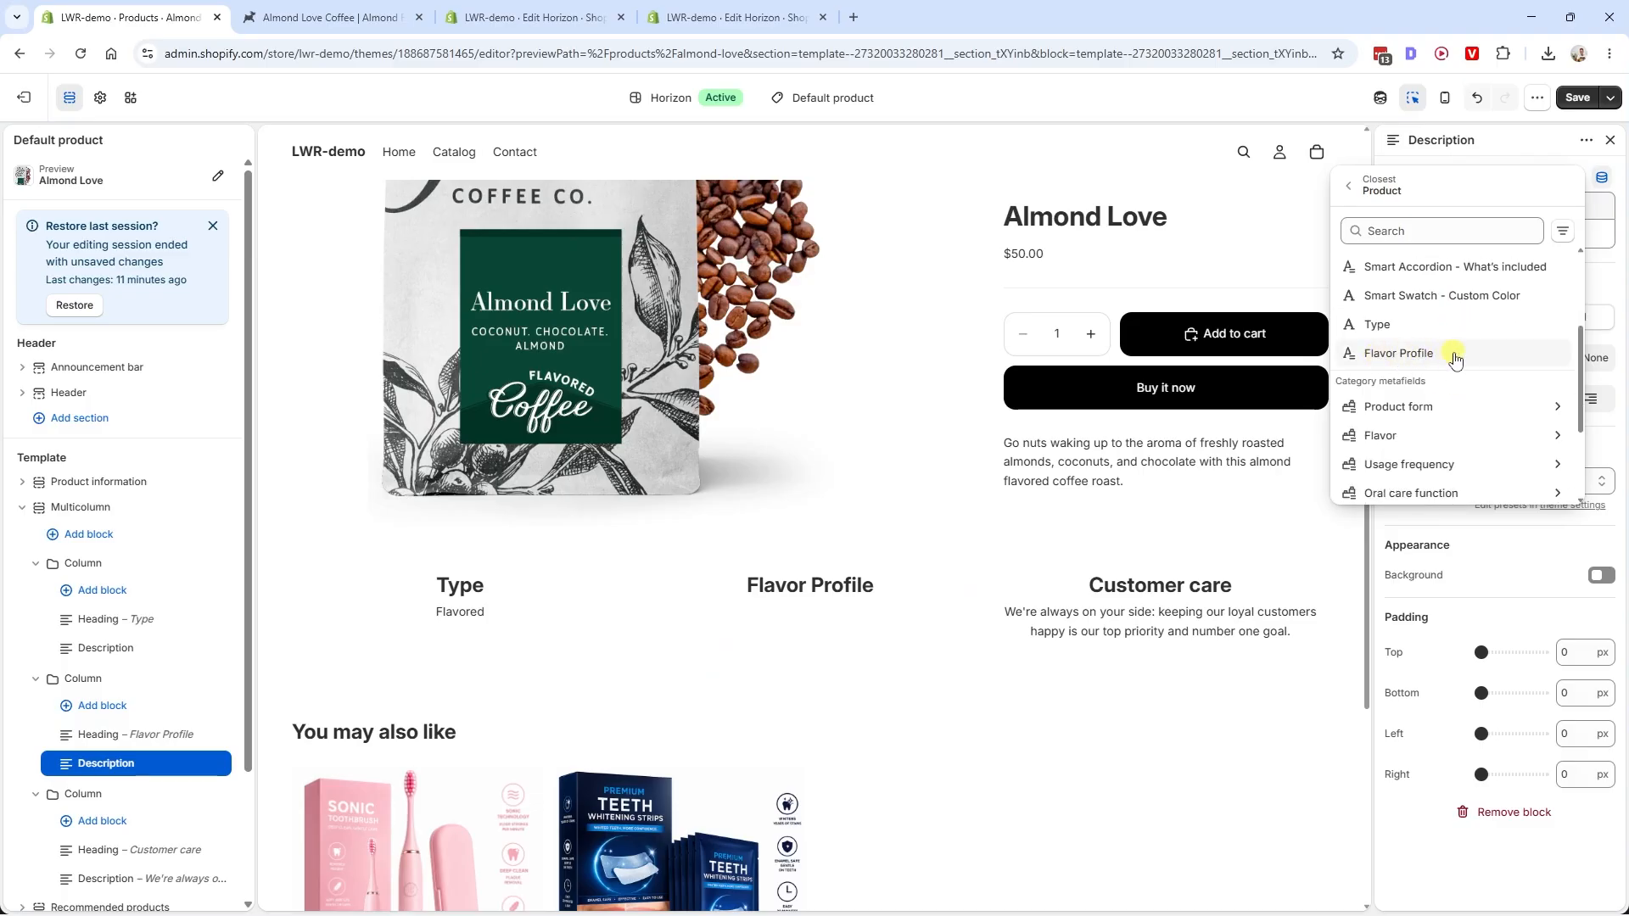
pyautogui.click(1455, 355)
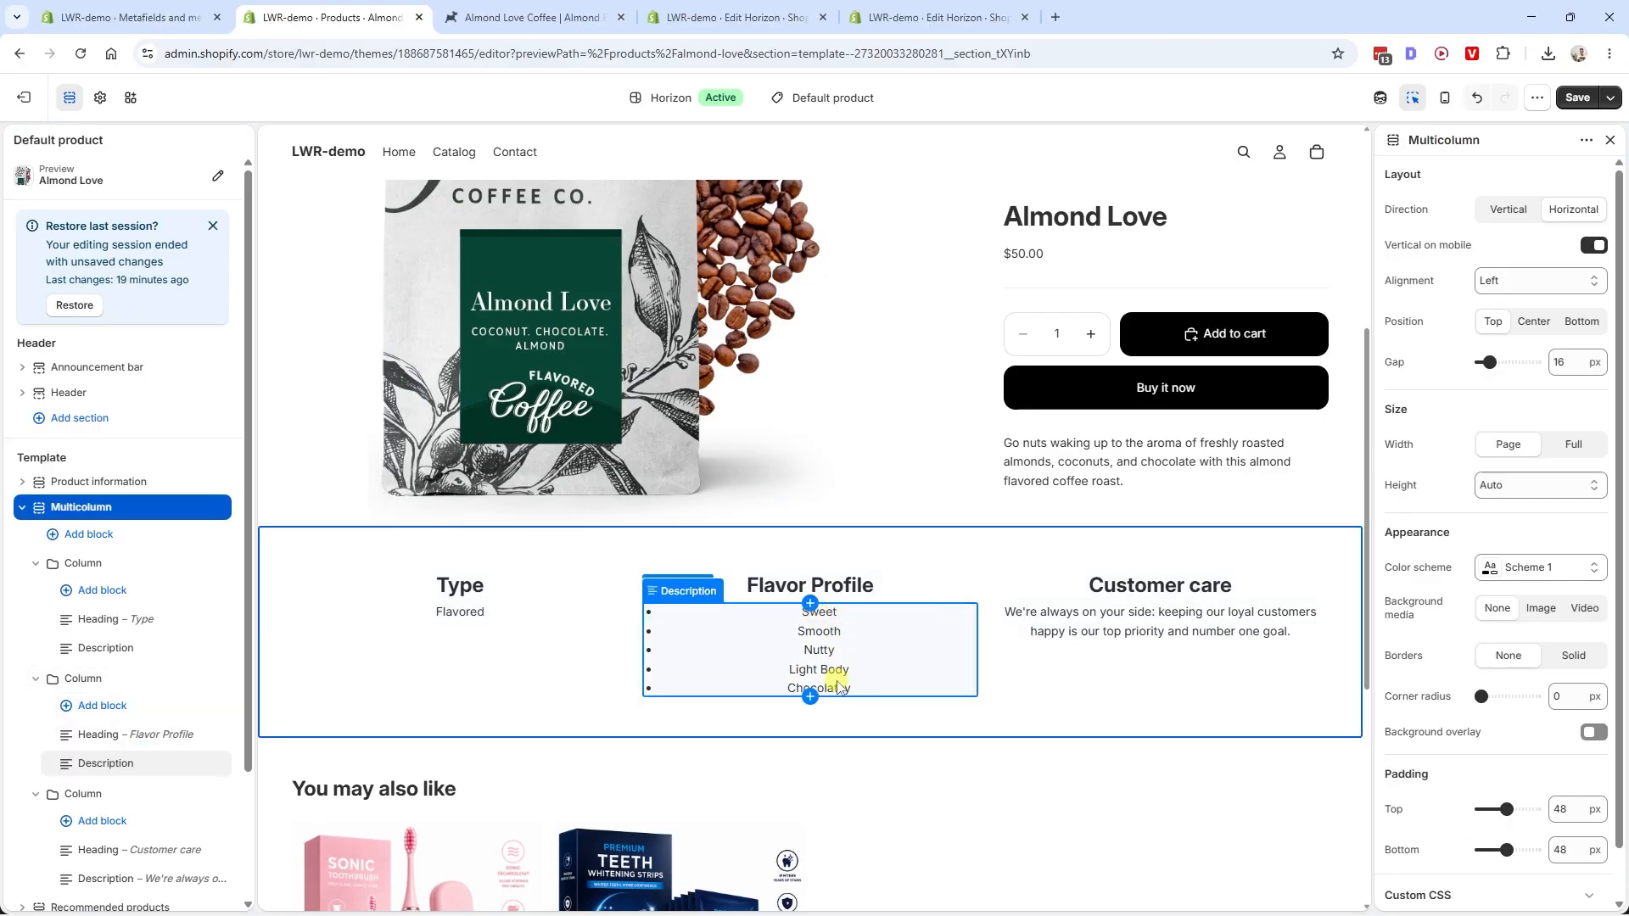
# Add a Custom Liquid block under the Flavor Profile heading containing {{ product.metafields.custom.flavor_profile.value | join: ', ' }}
pyautogui.hotkey('ctrl', 'Tab')
pyautogui.hotkey('ctrl', 'shift', 'Tab')
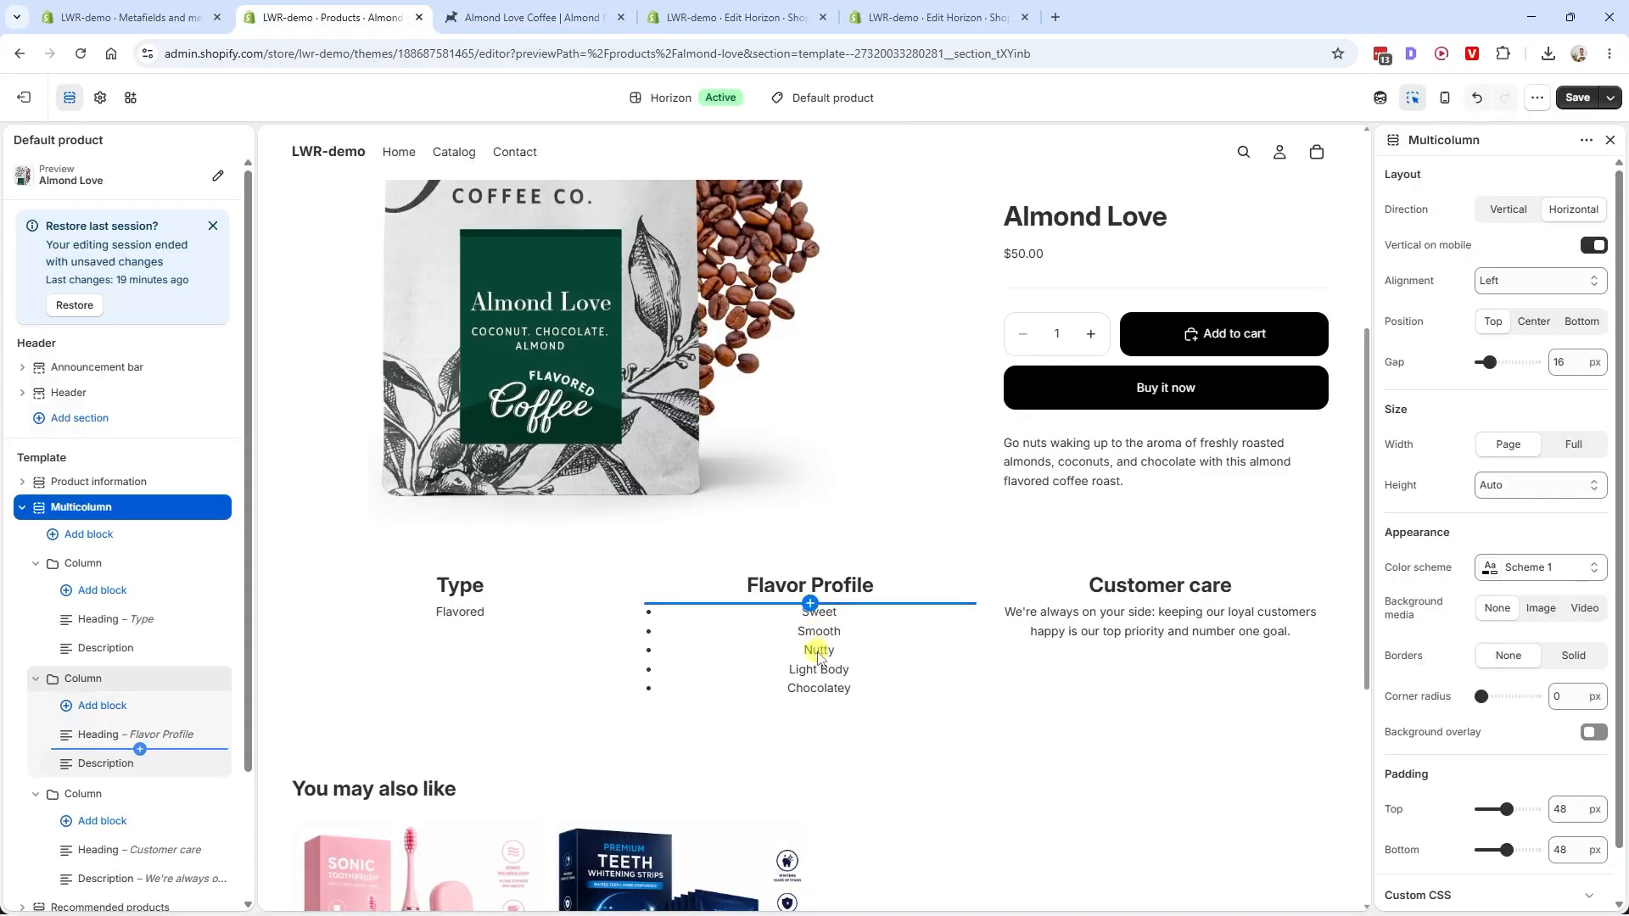
pyautogui.click(811, 605)
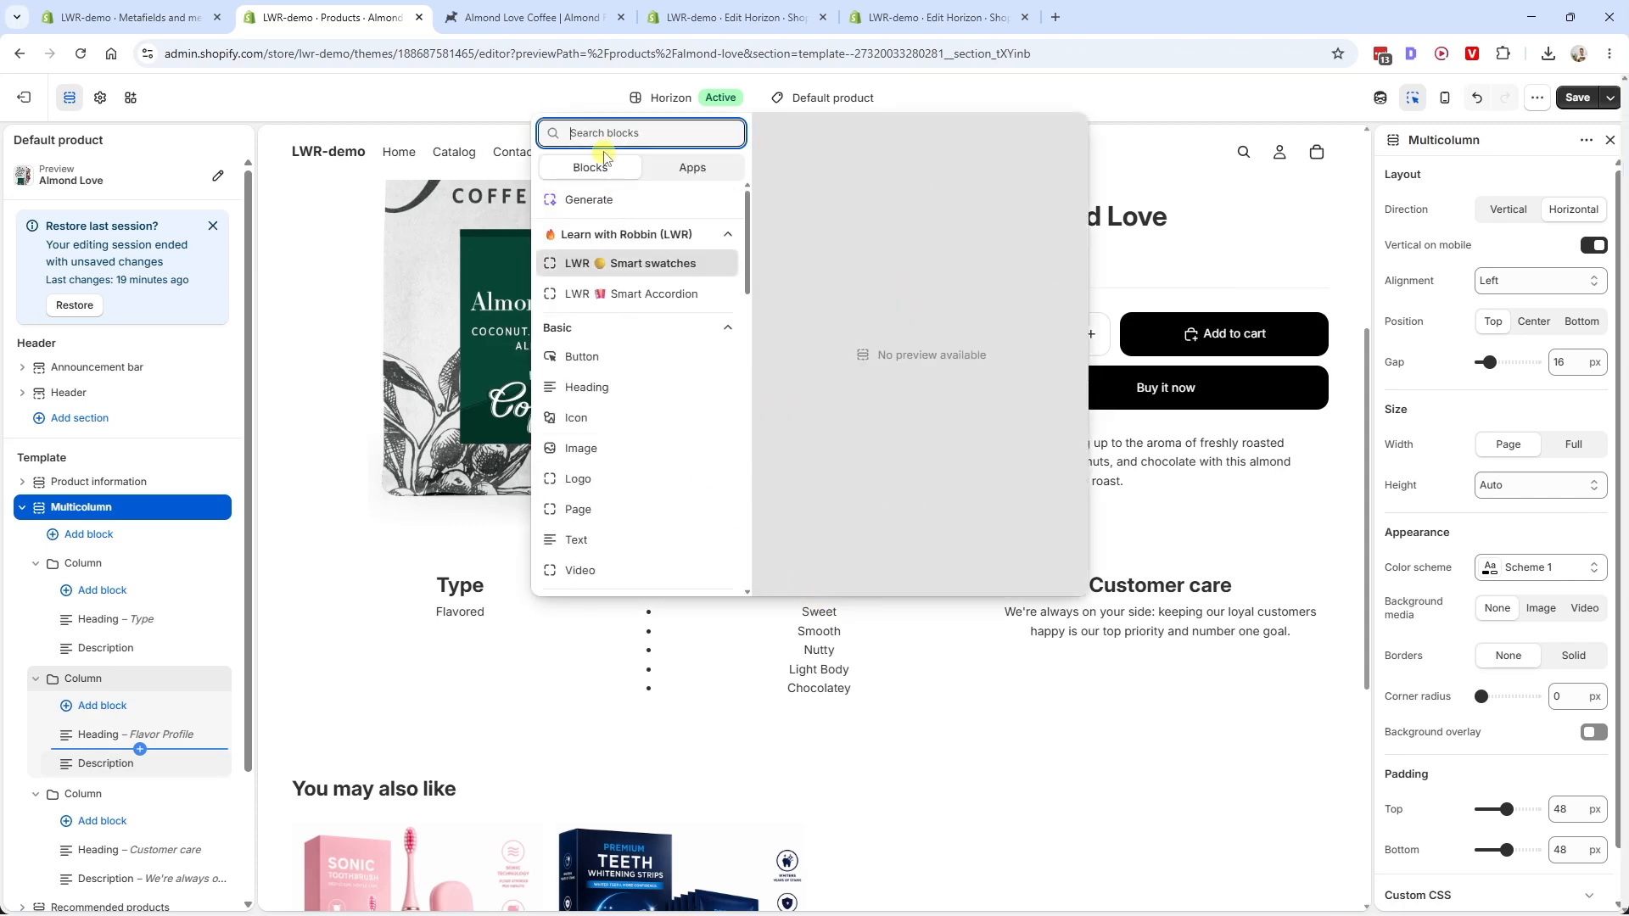
pyautogui.write('custom')
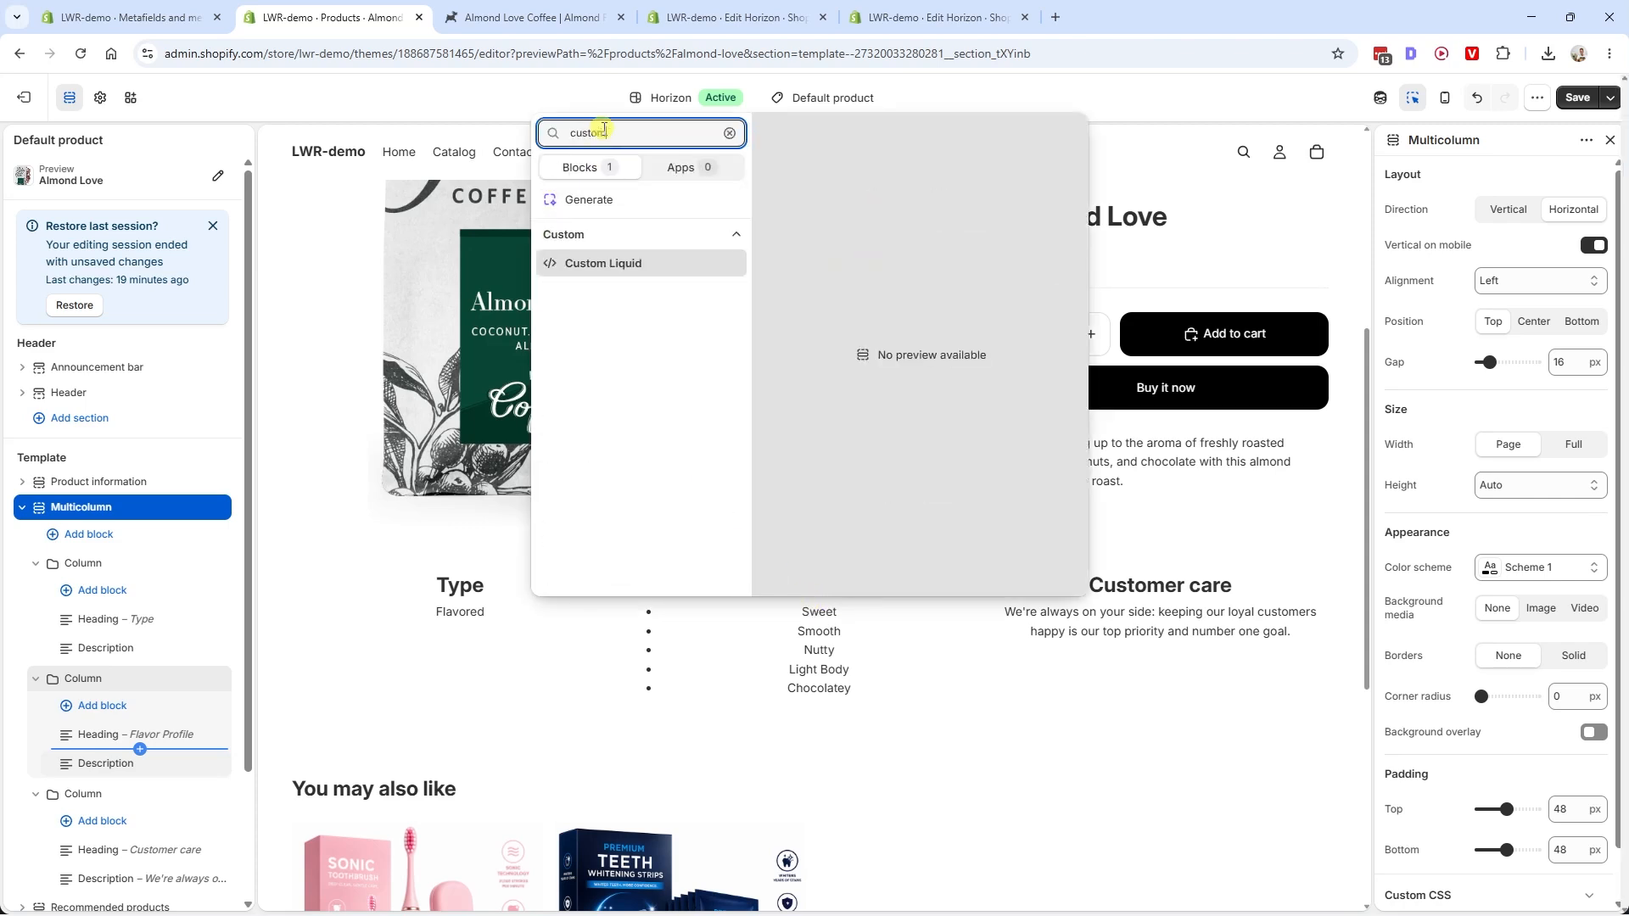
pyautogui.click(624, 263)
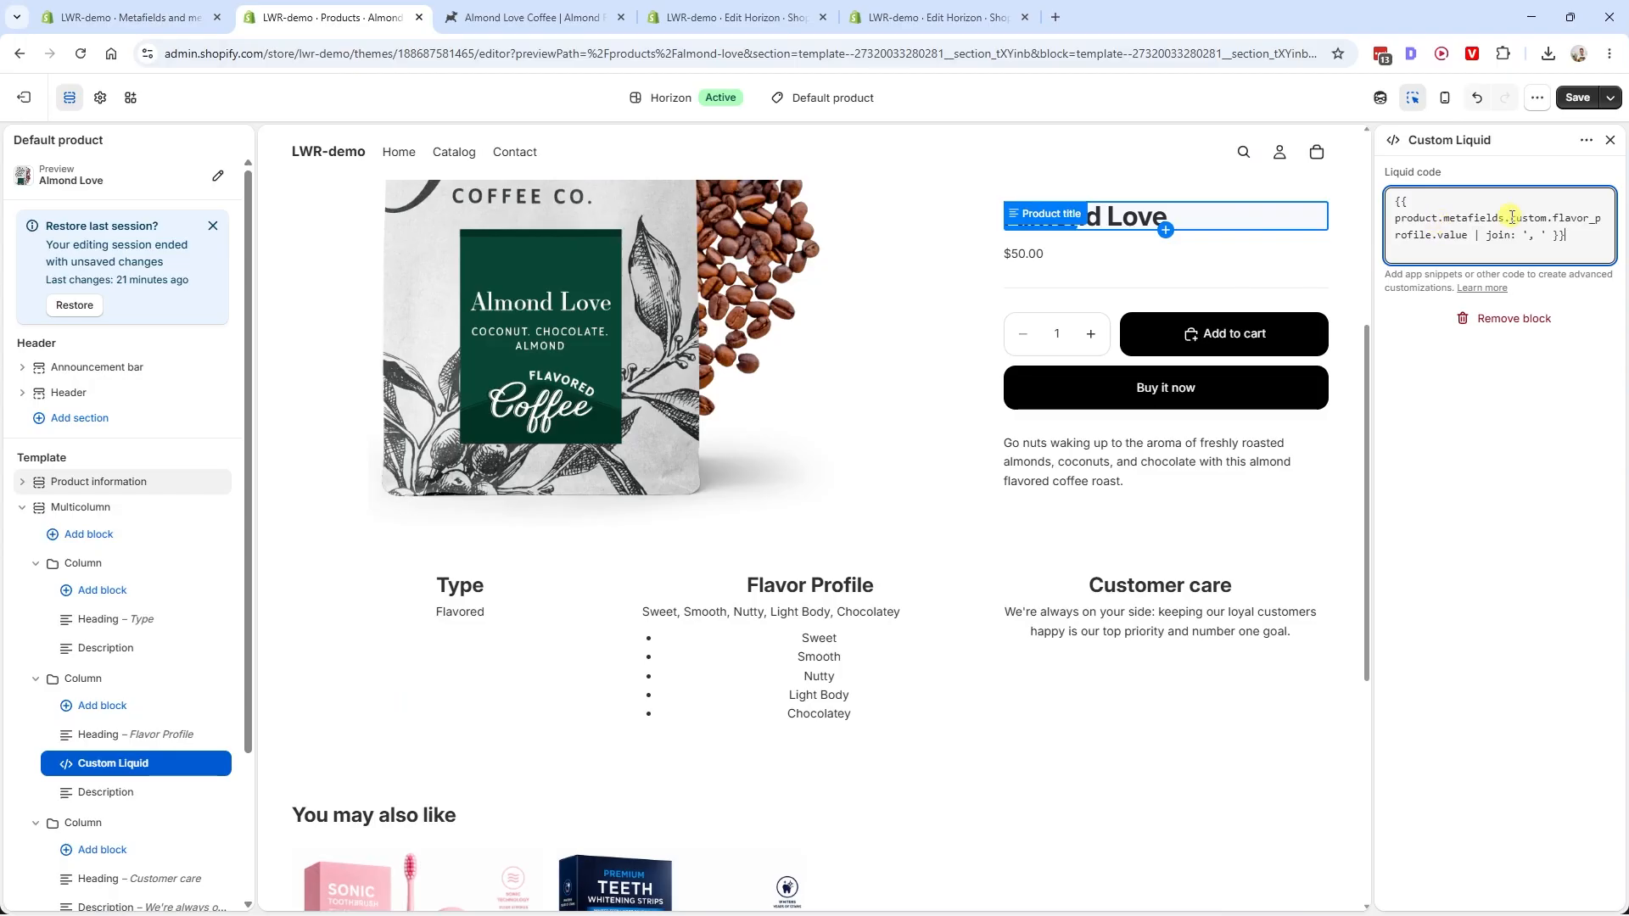
# Compare the Liquid code's metafield key with the Flavor Profile definition, copying custom.flavor_profile there, and check the join separator
pyautogui.moveTo(1511, 218); pyautogui.dragTo(1440, 234)
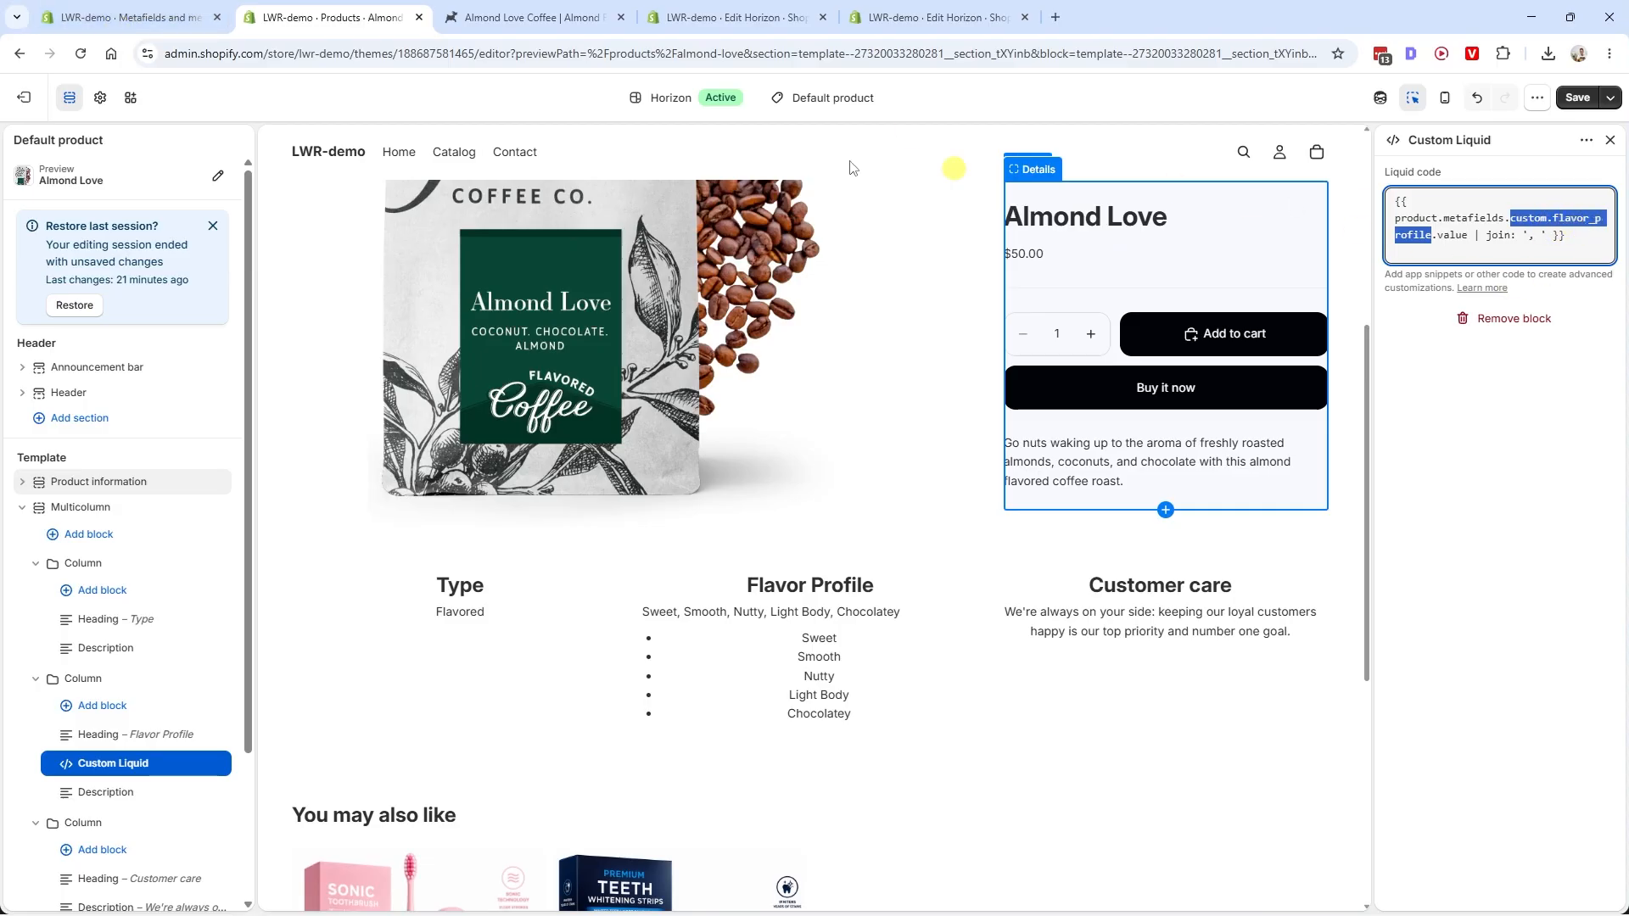
pyautogui.click(136, 17)
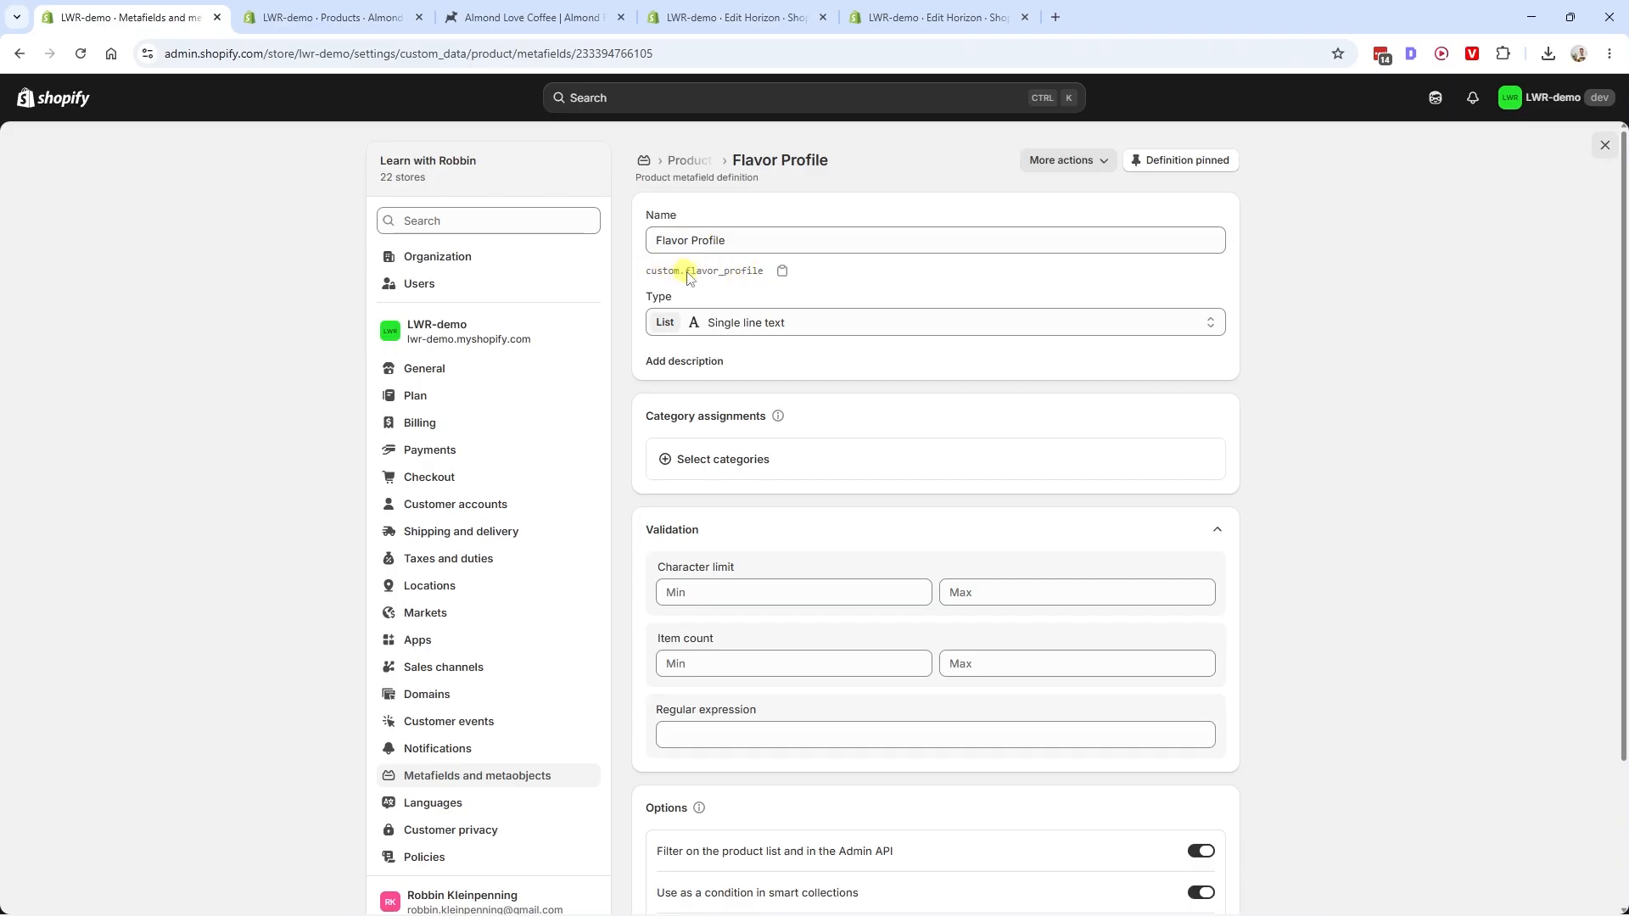
pyautogui.click(781, 272)
pyautogui.click(339, 16)
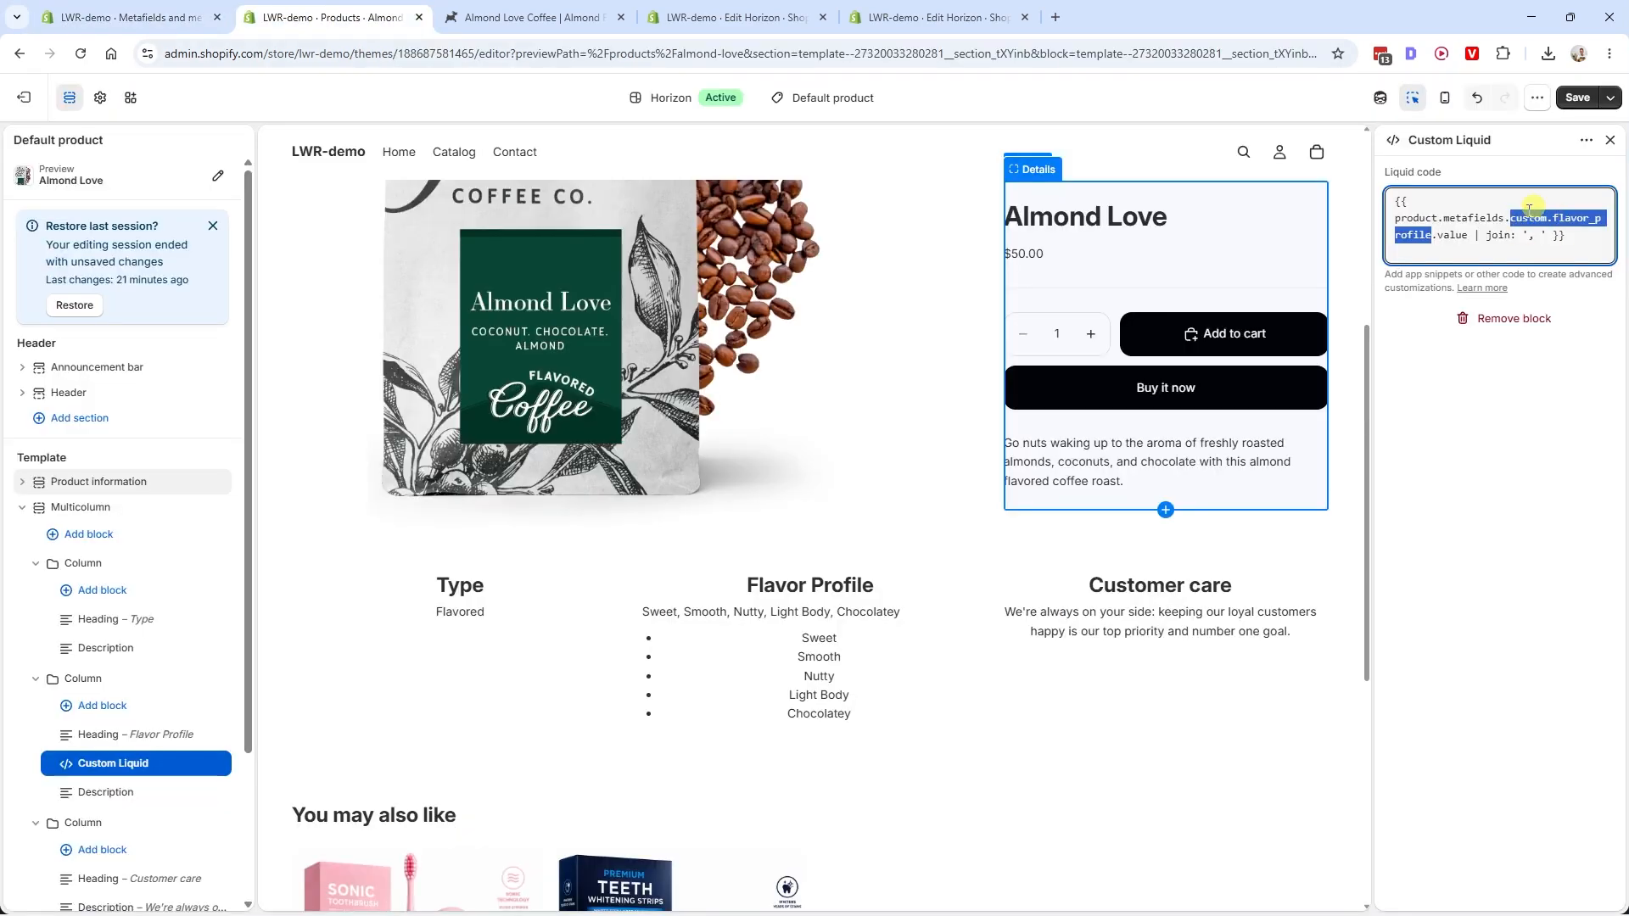
pyautogui.click(1558, 237)
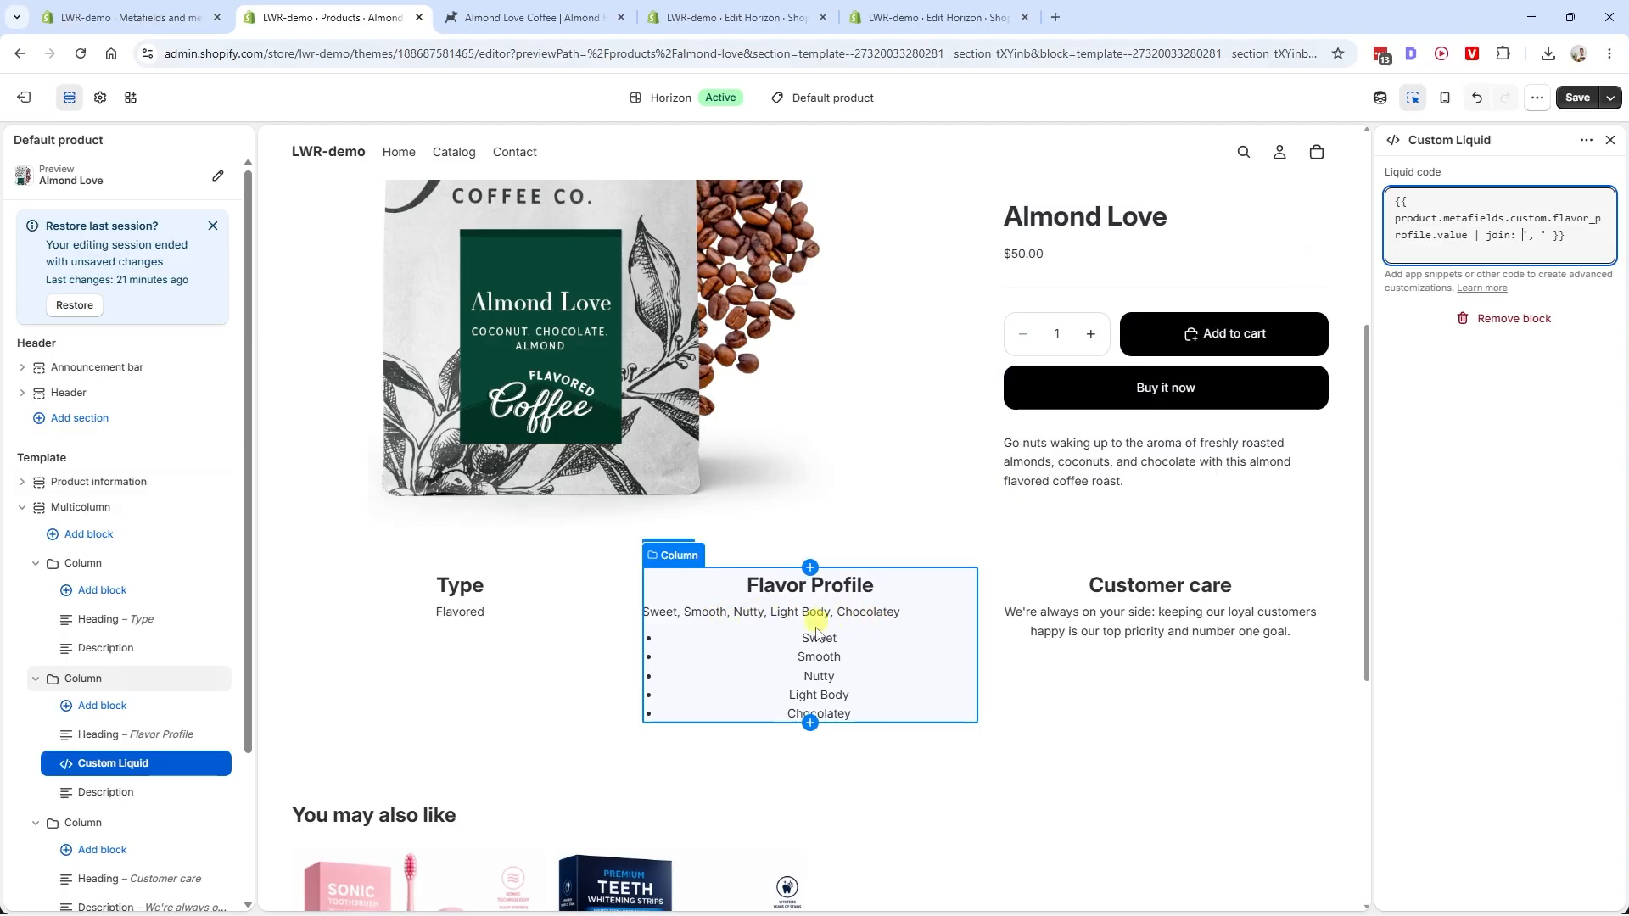
# Remove the bulleted Flavor Profile description block from the second column
pyautogui.click(819, 662)
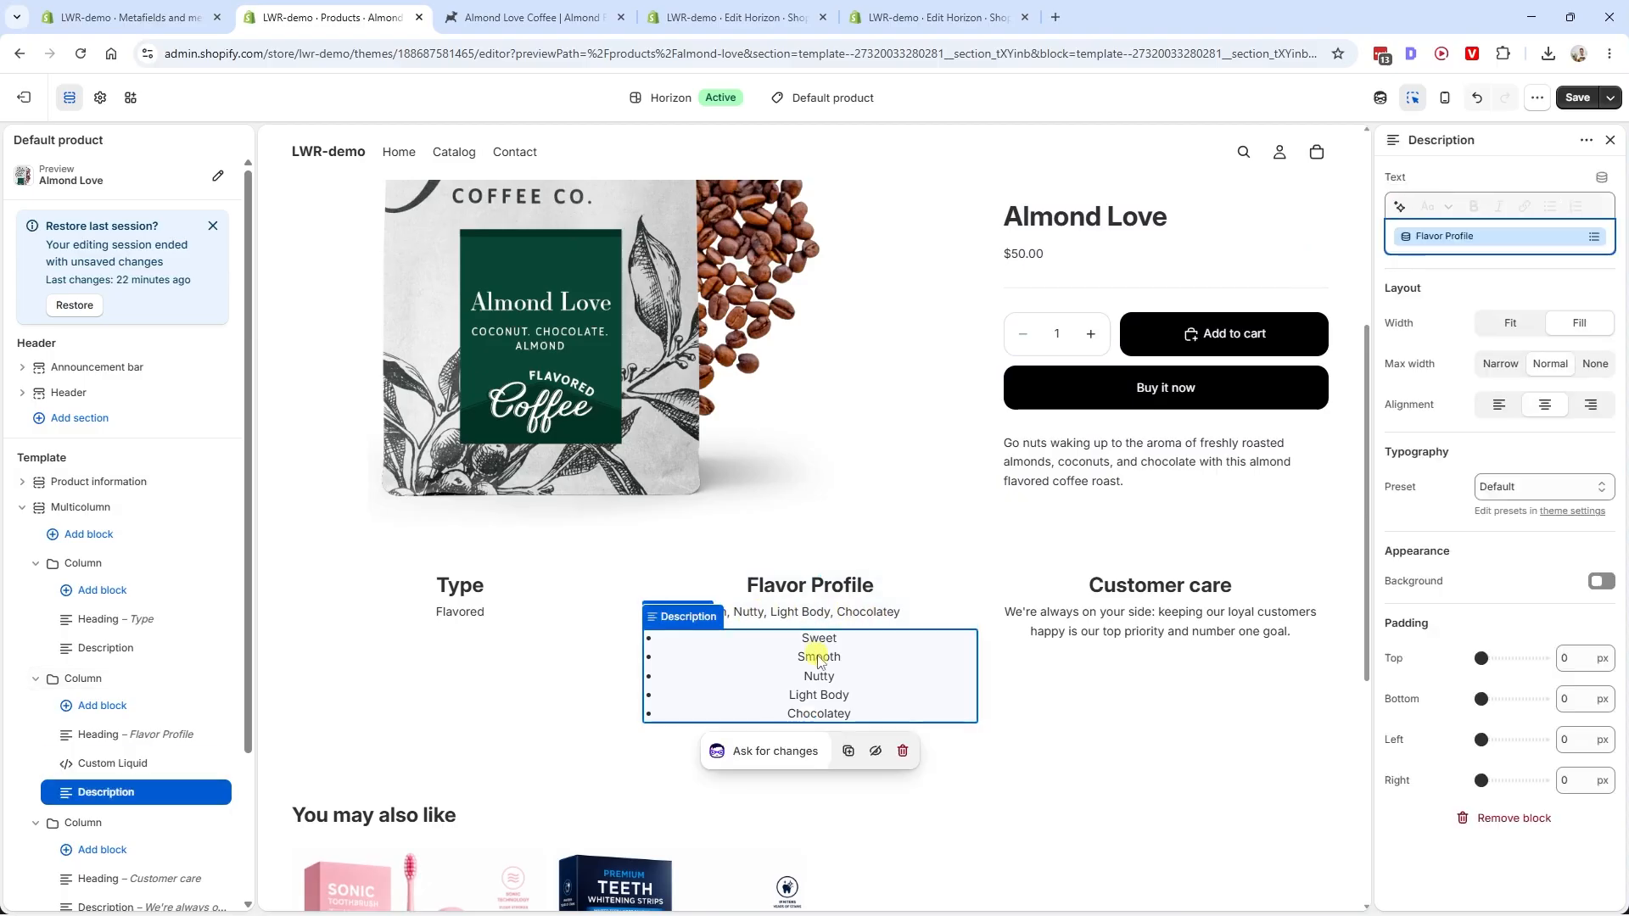
pyautogui.click(1585, 140)
pyautogui.click(1583, 327)
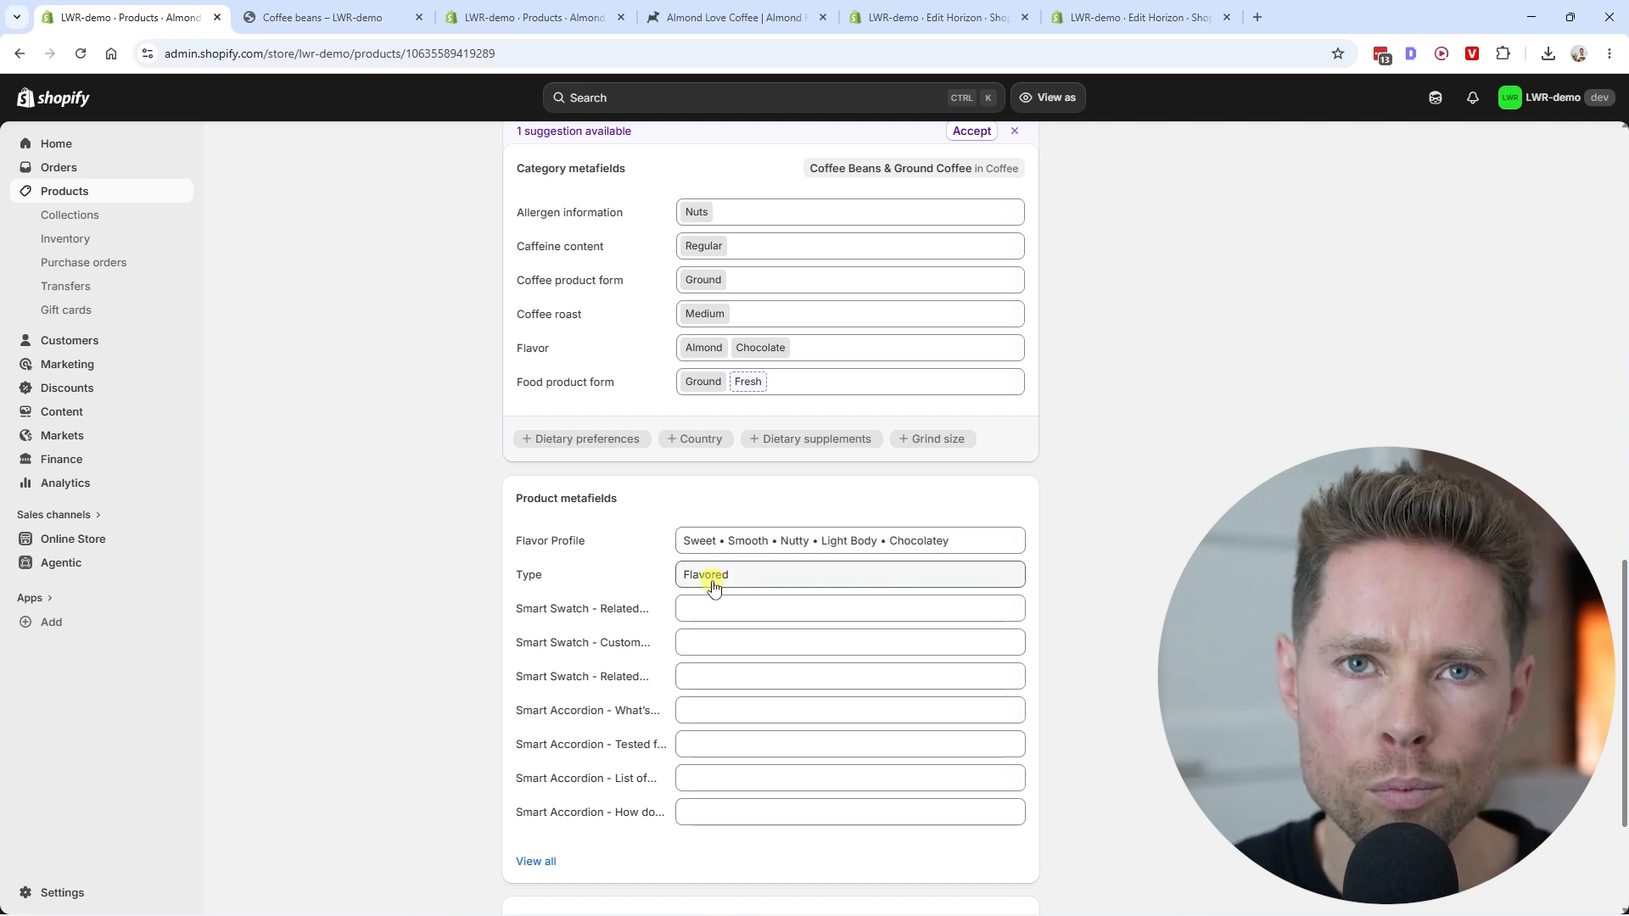
# Read the email marketing app article's tool review, Klaviyo and Omnisend pricing comparison, and final verdict
pyautogui.hotkey('ctrl', 'Tab')
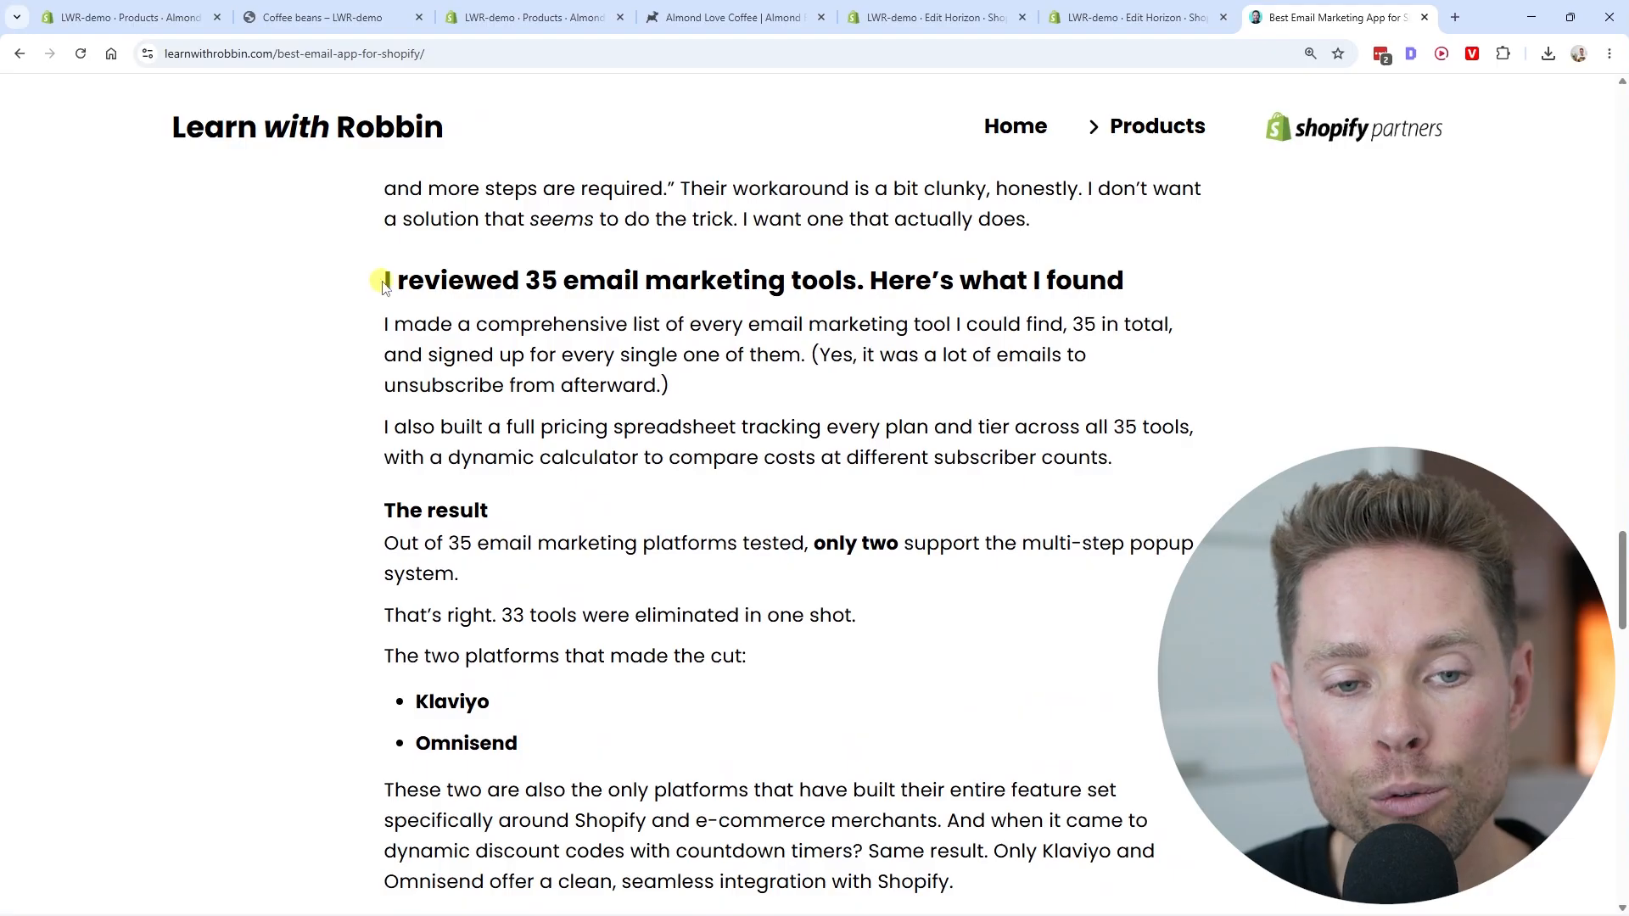
pyautogui.moveTo(382, 284); pyautogui.dragTo(860, 280)
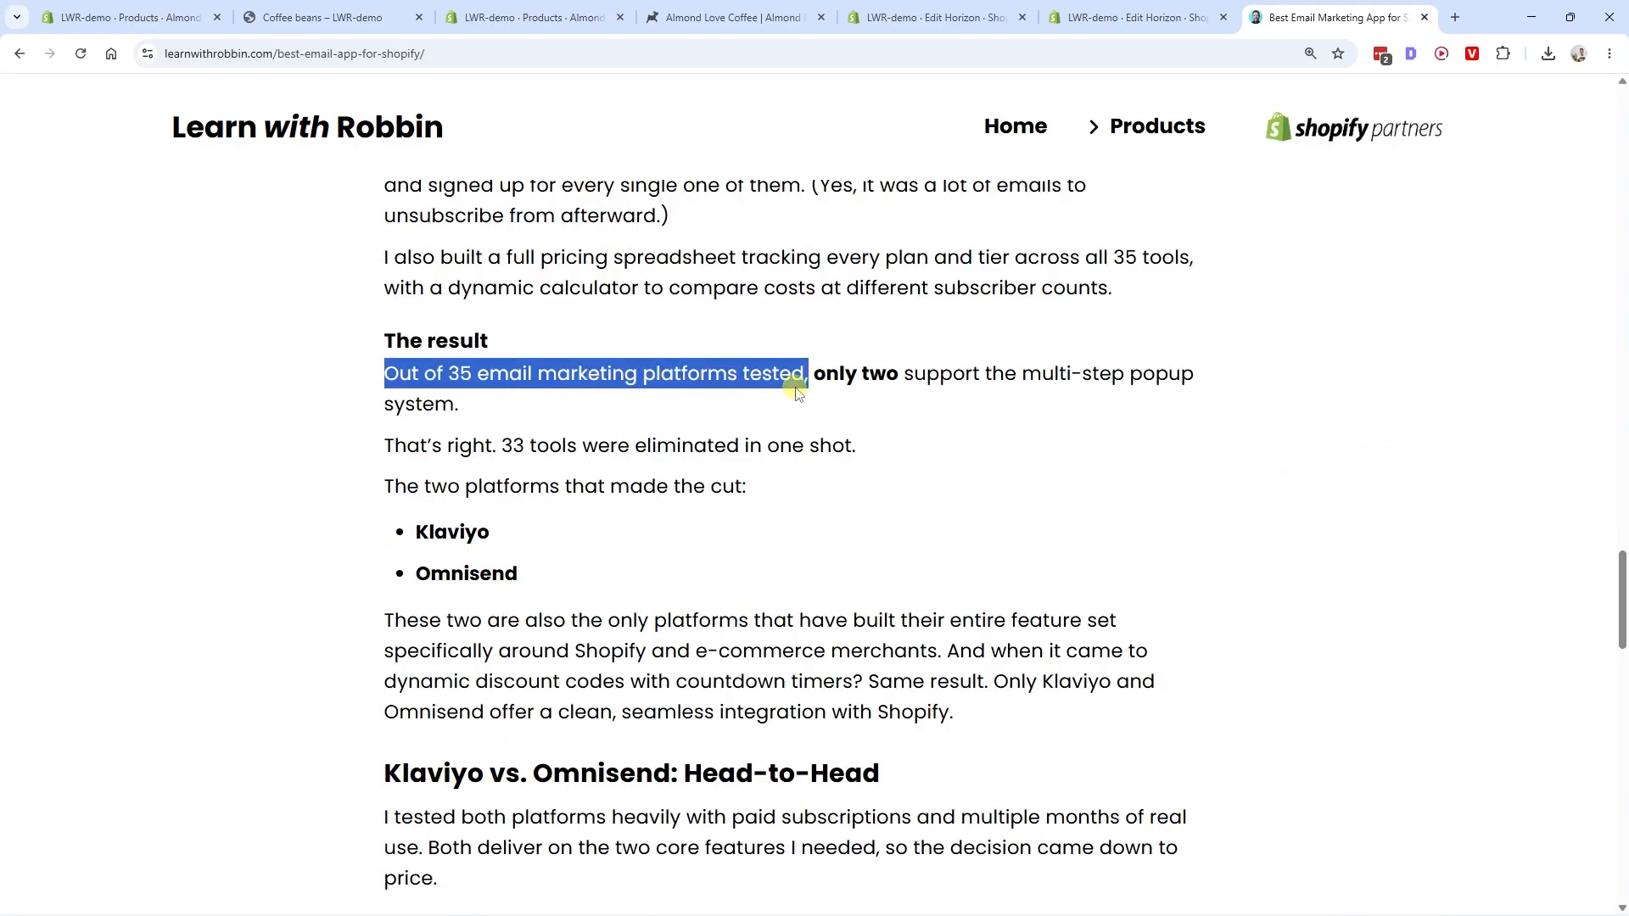
pyautogui.scroll(-2, 796, 388)
pyautogui.moveTo(566, 317); pyautogui.dragTo(753, 322)
pyautogui.click(769, 340)
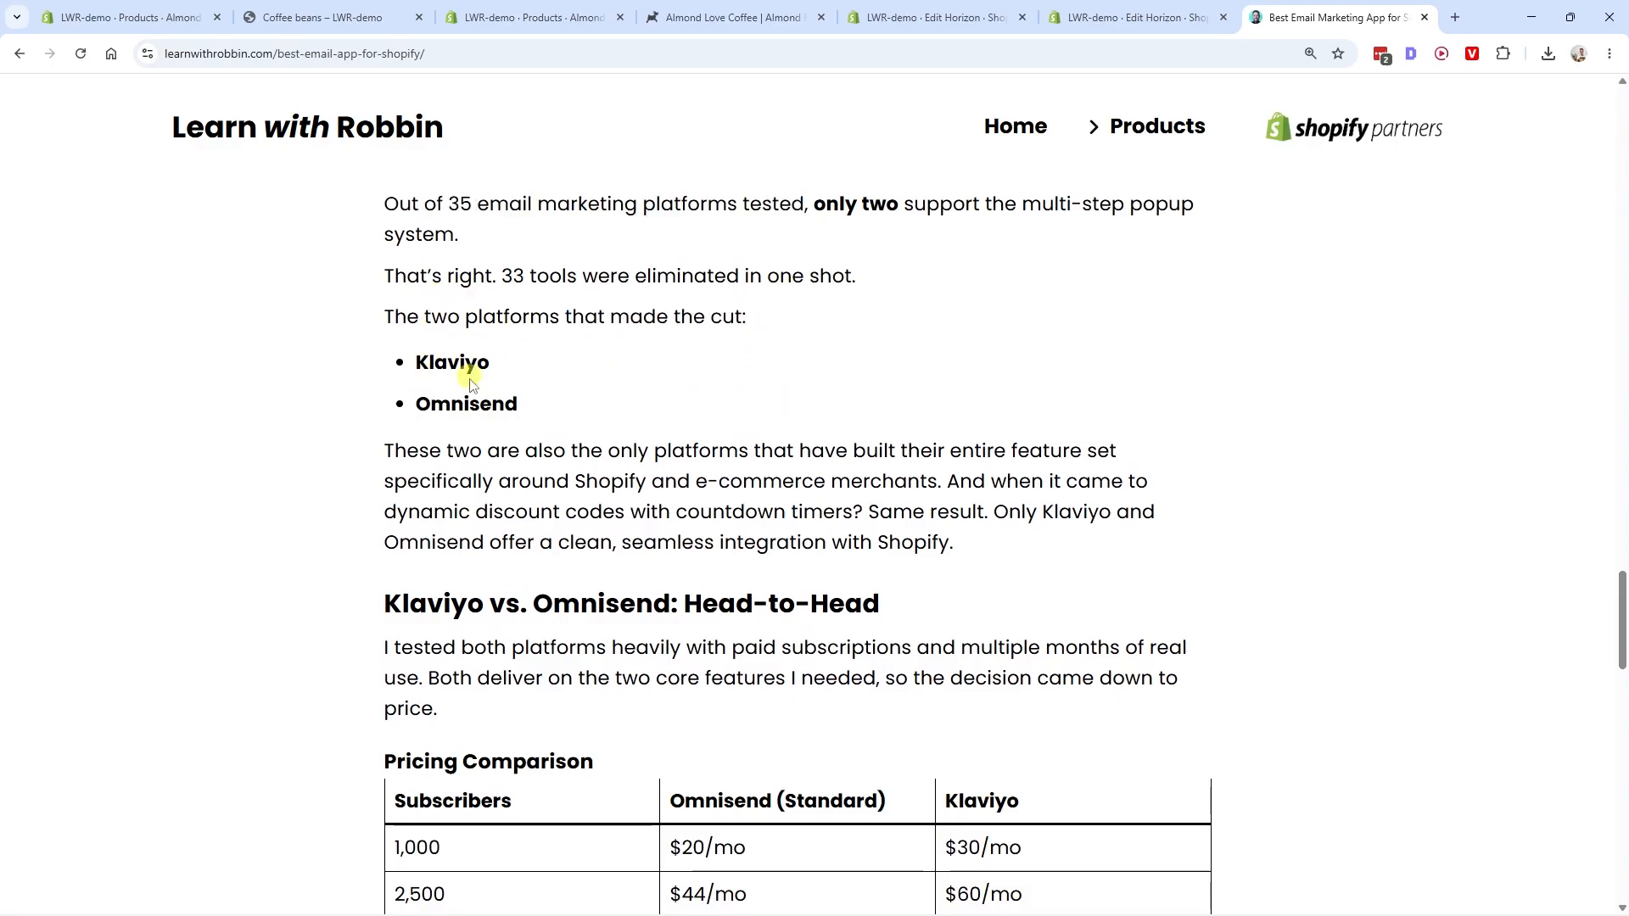
pyautogui.scroll(-3, 481, 410)
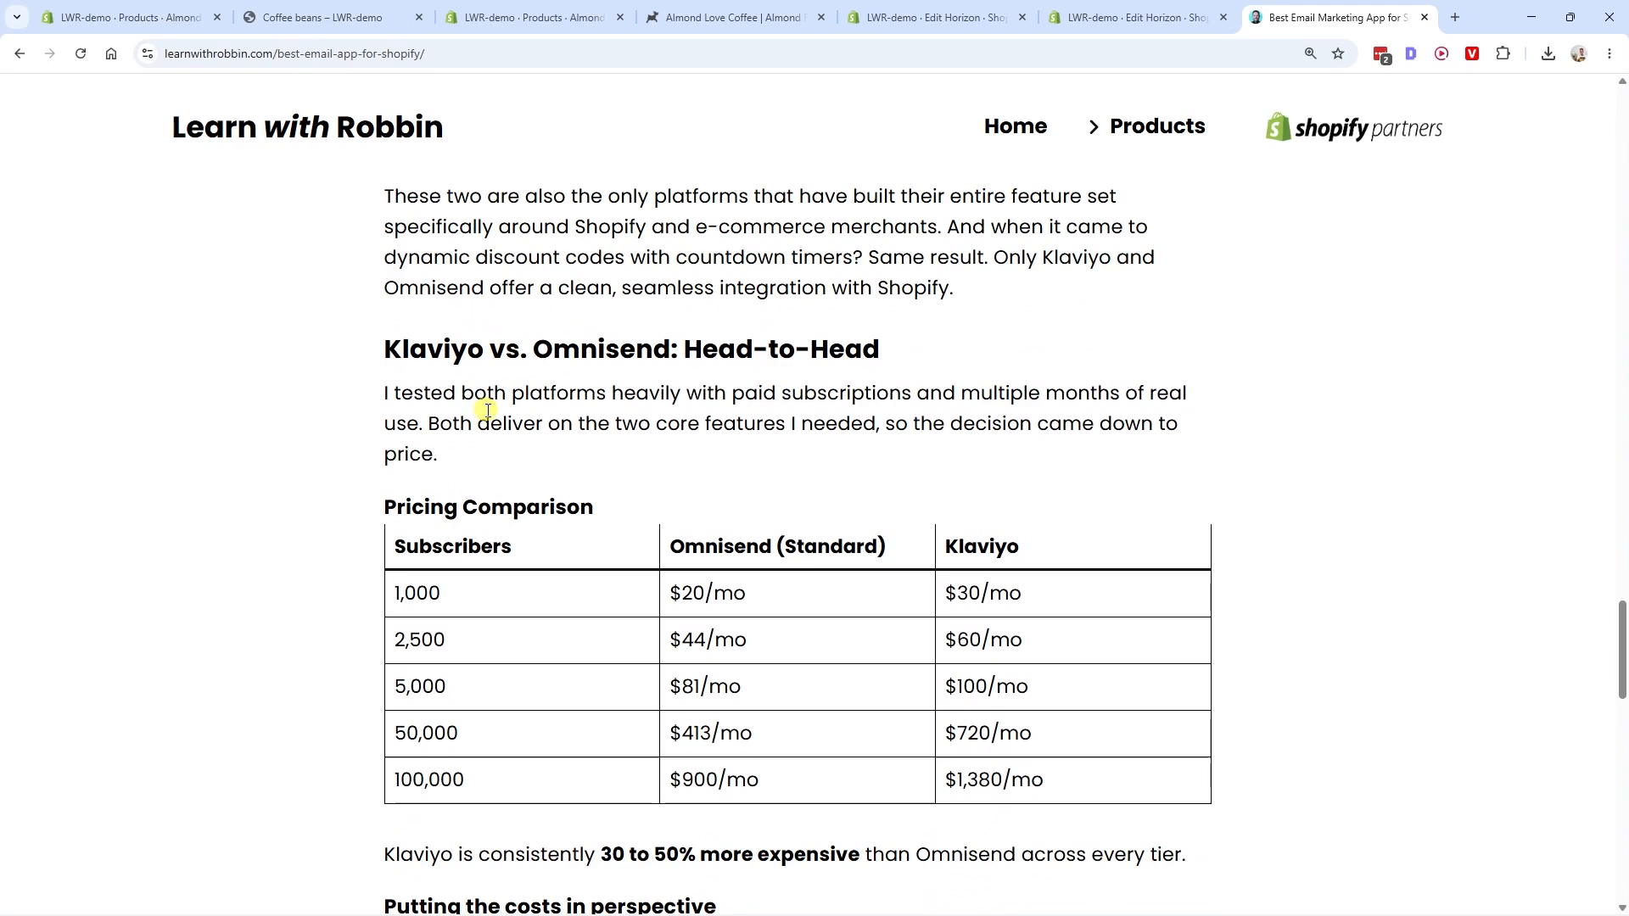
pyautogui.scroll(-10, 487, 410)
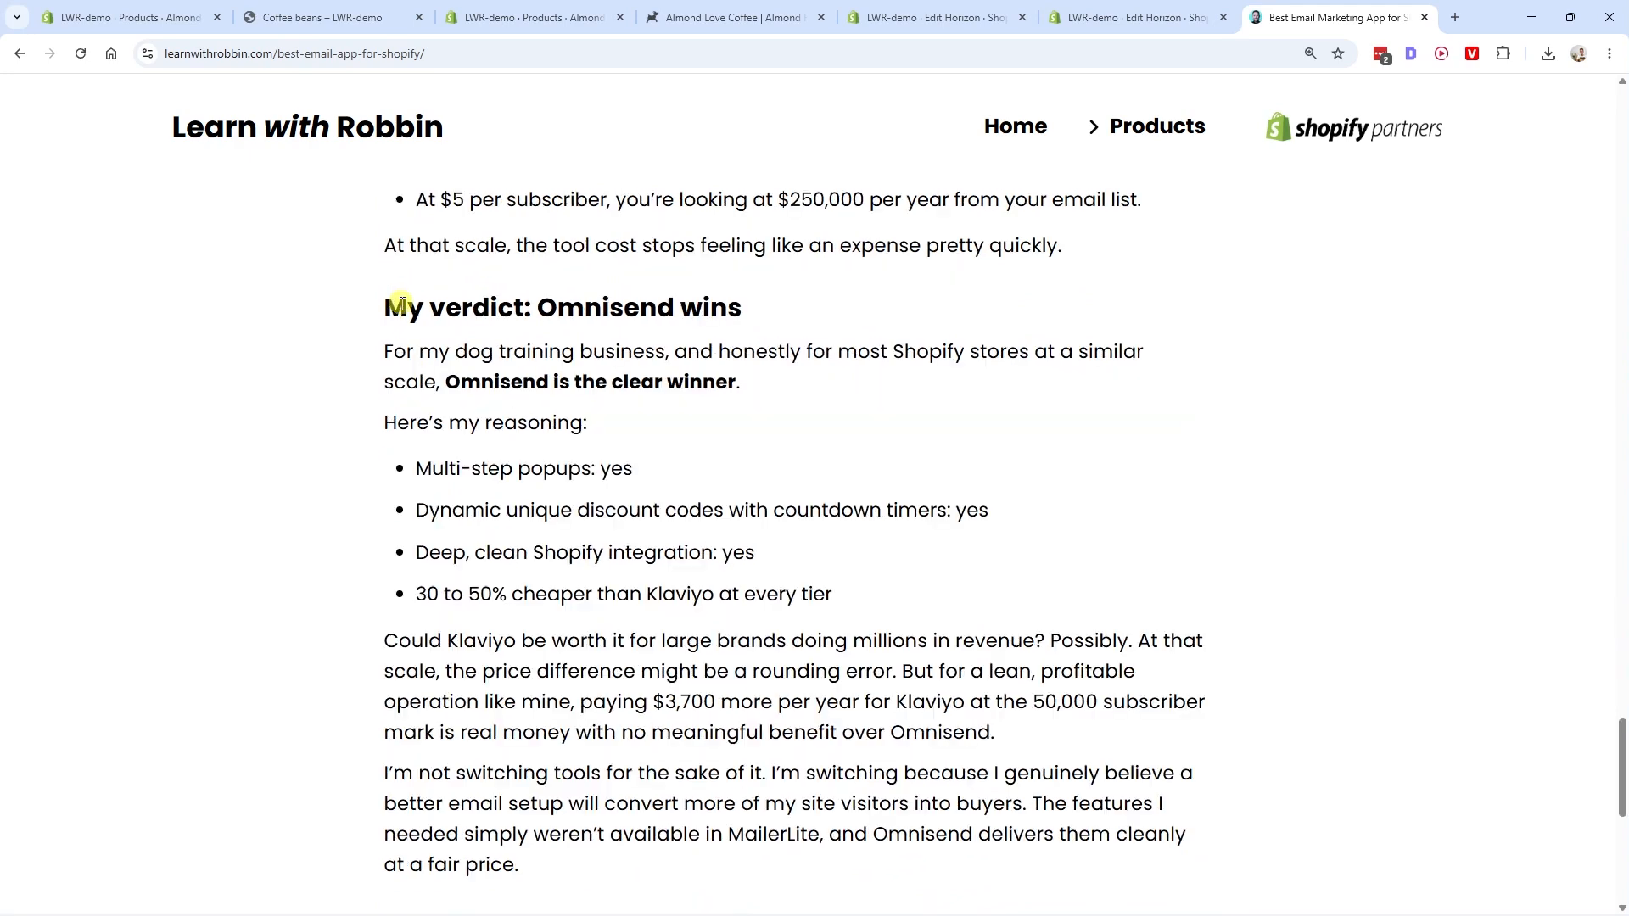
pyautogui.moveTo(389, 306); pyautogui.dragTo(746, 307)
pyautogui.click(746, 309)
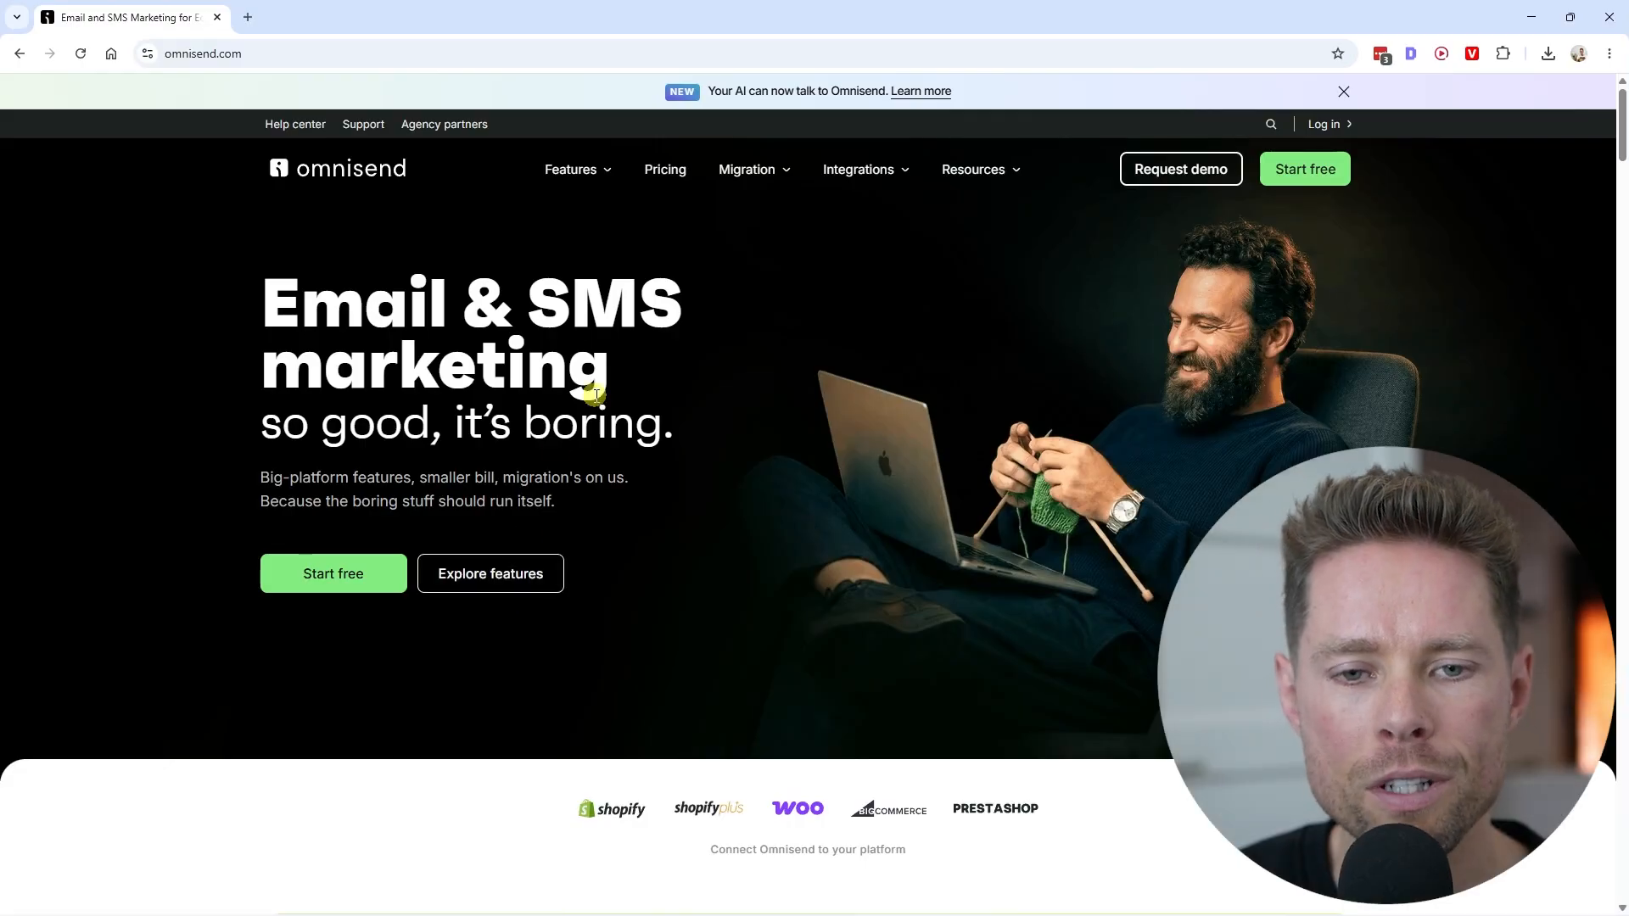
# Switch to Omnisend, open the "Email capture Micro-yes Multi-step" popup template and view its second step
pyautogui.moveTo(584, 173)
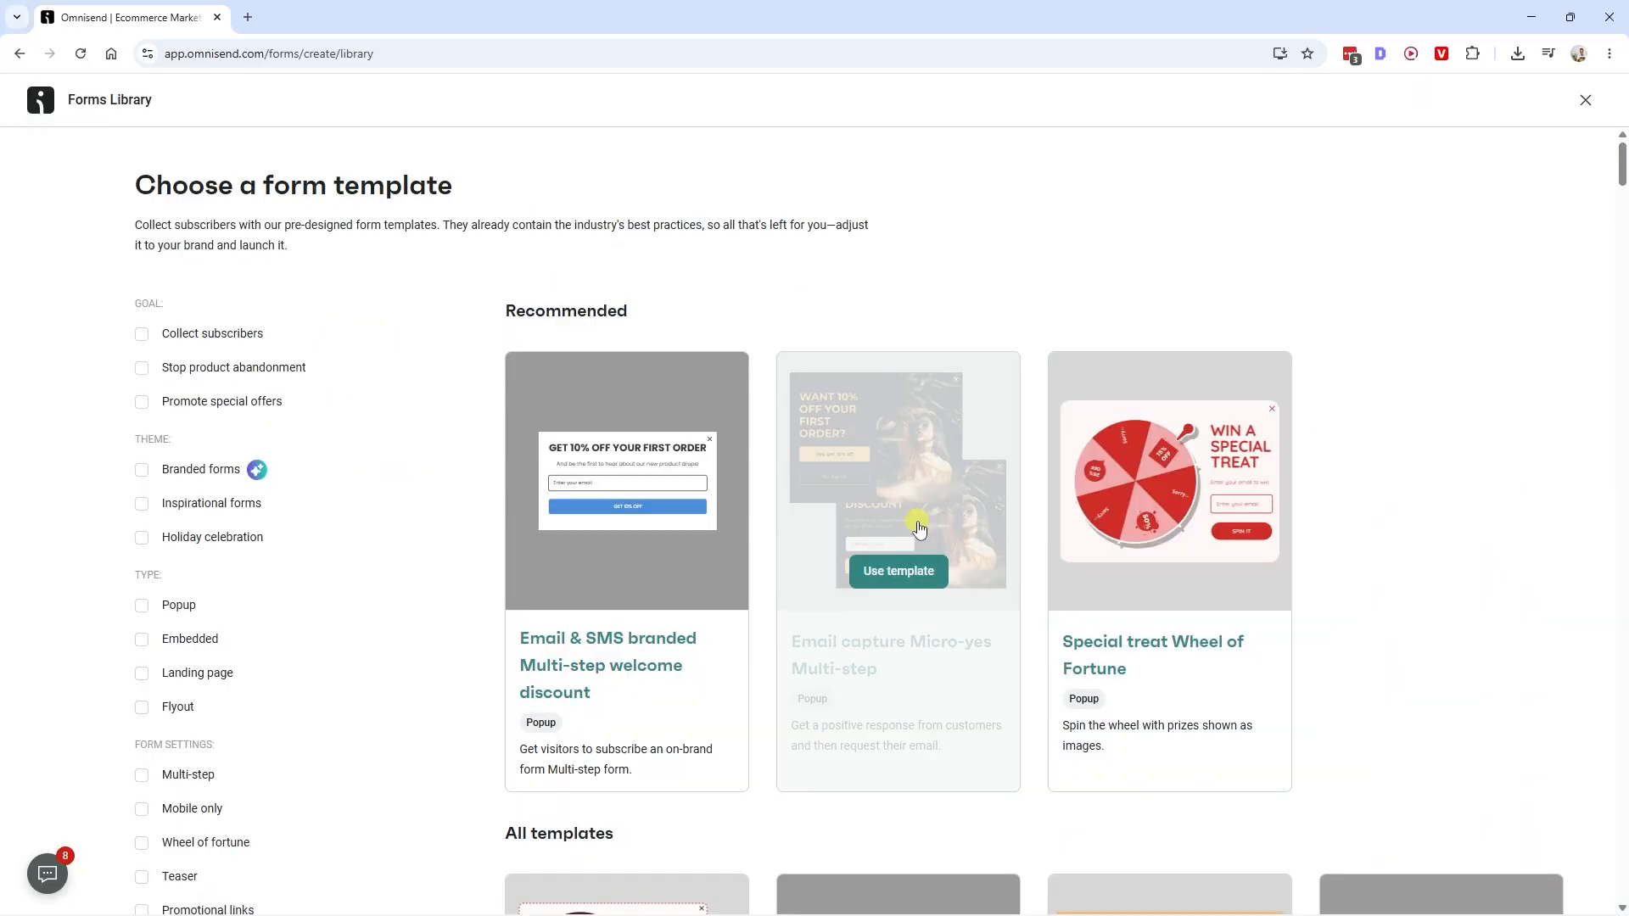
pyautogui.click(898, 571)
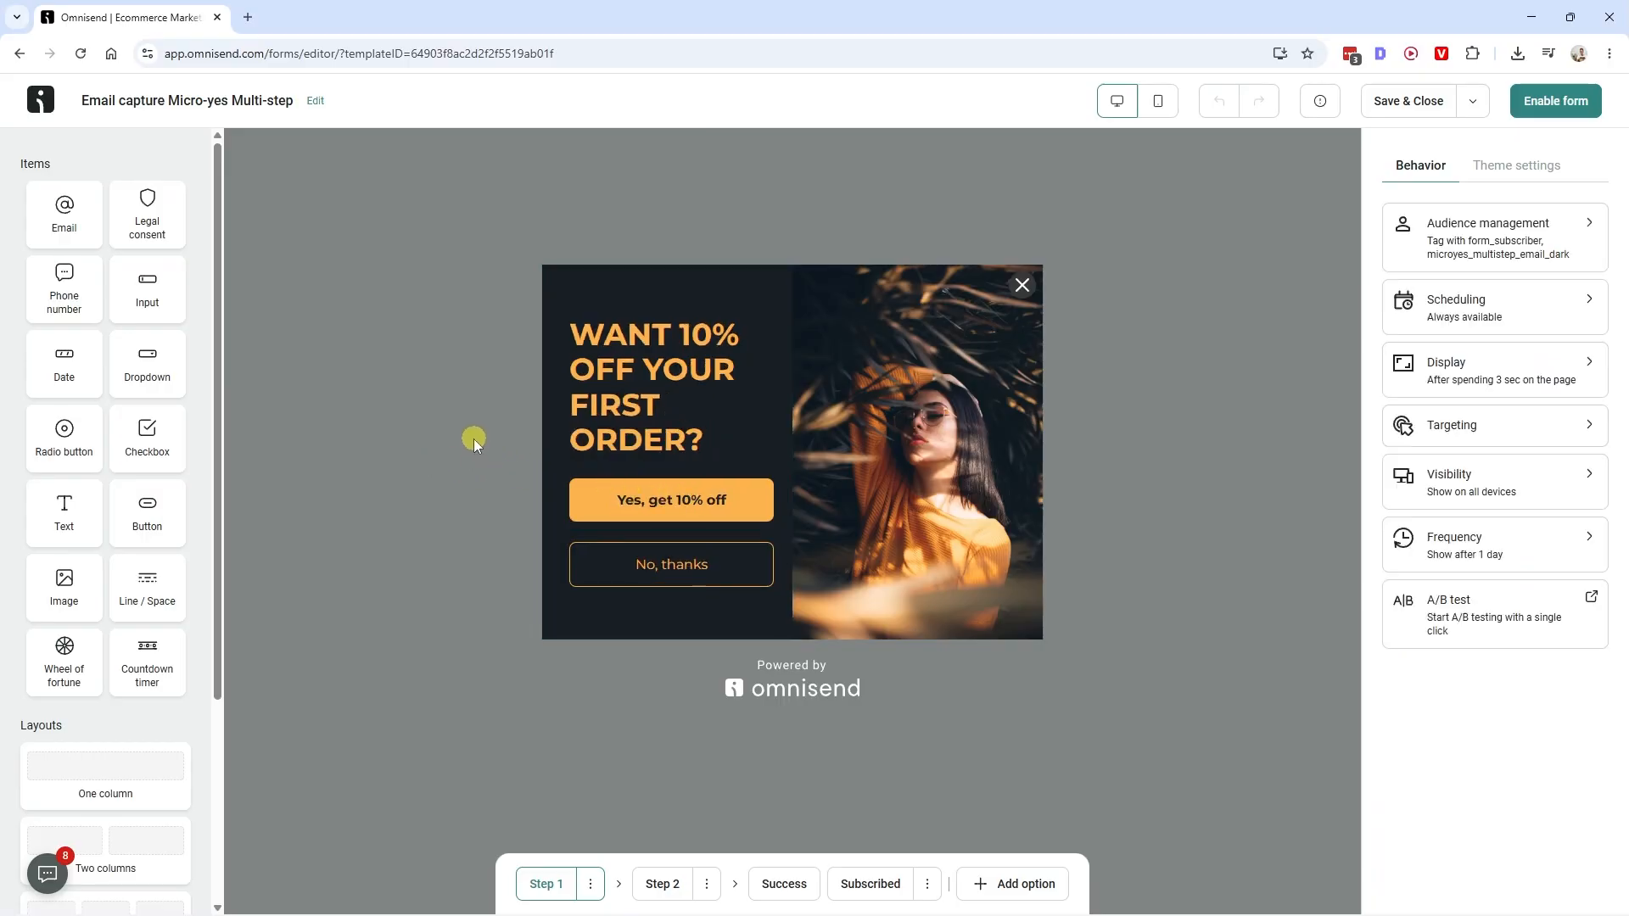
pyautogui.click(679, 884)
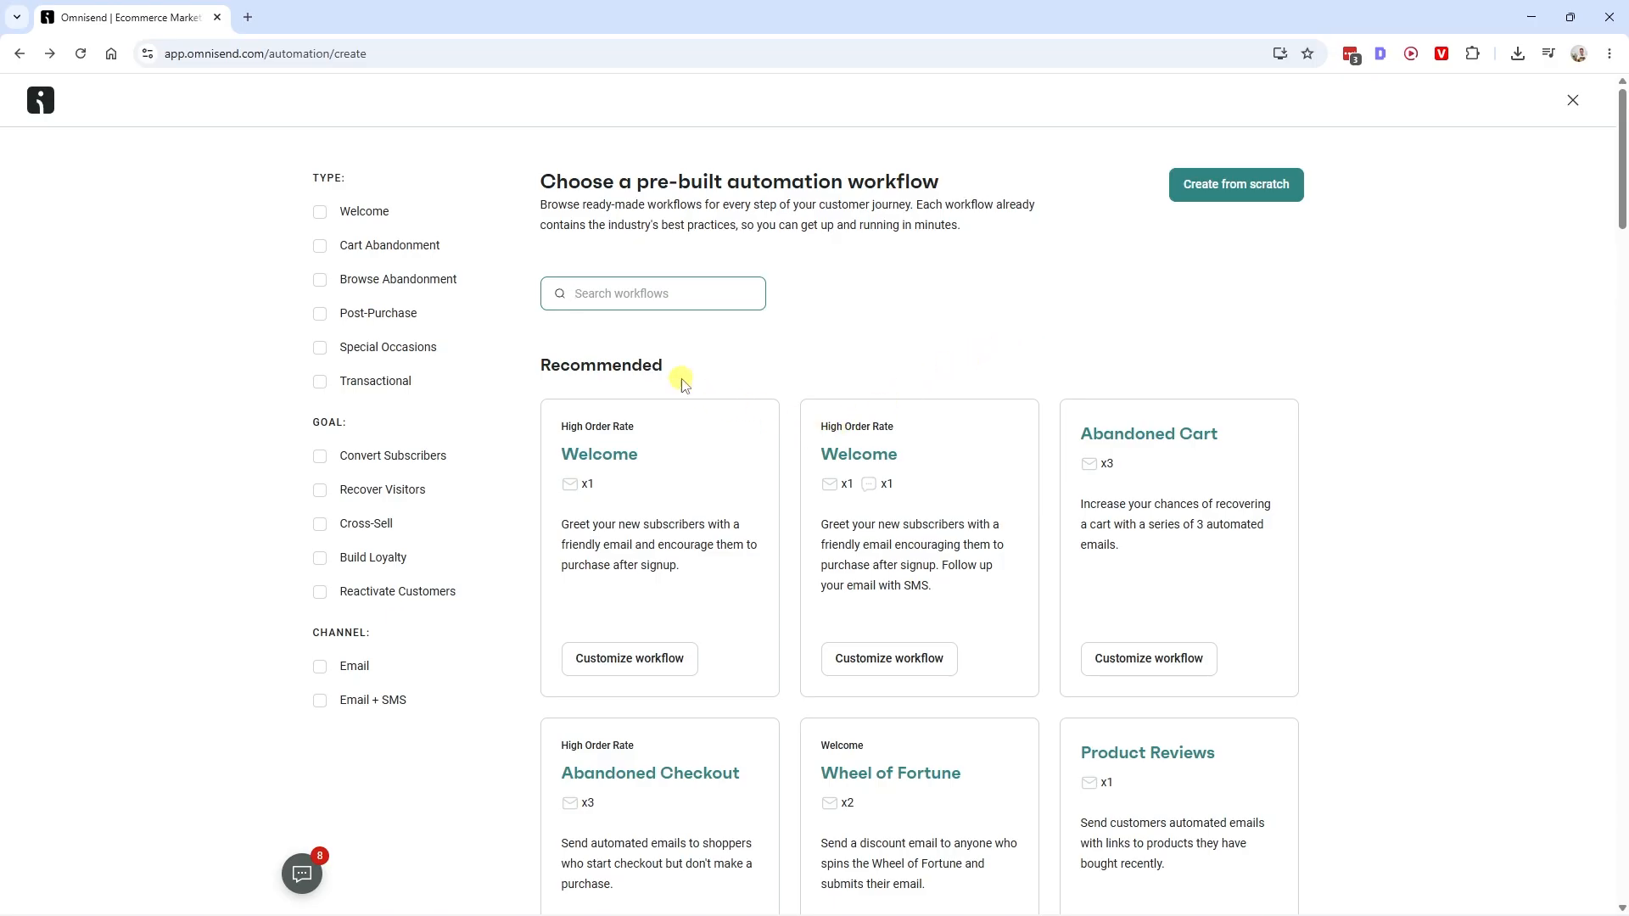
pyautogui.write('wel')
pyautogui.press('BackSpace')
pyautogui.press('BackSpace')
pyautogui.press('BackSpace')
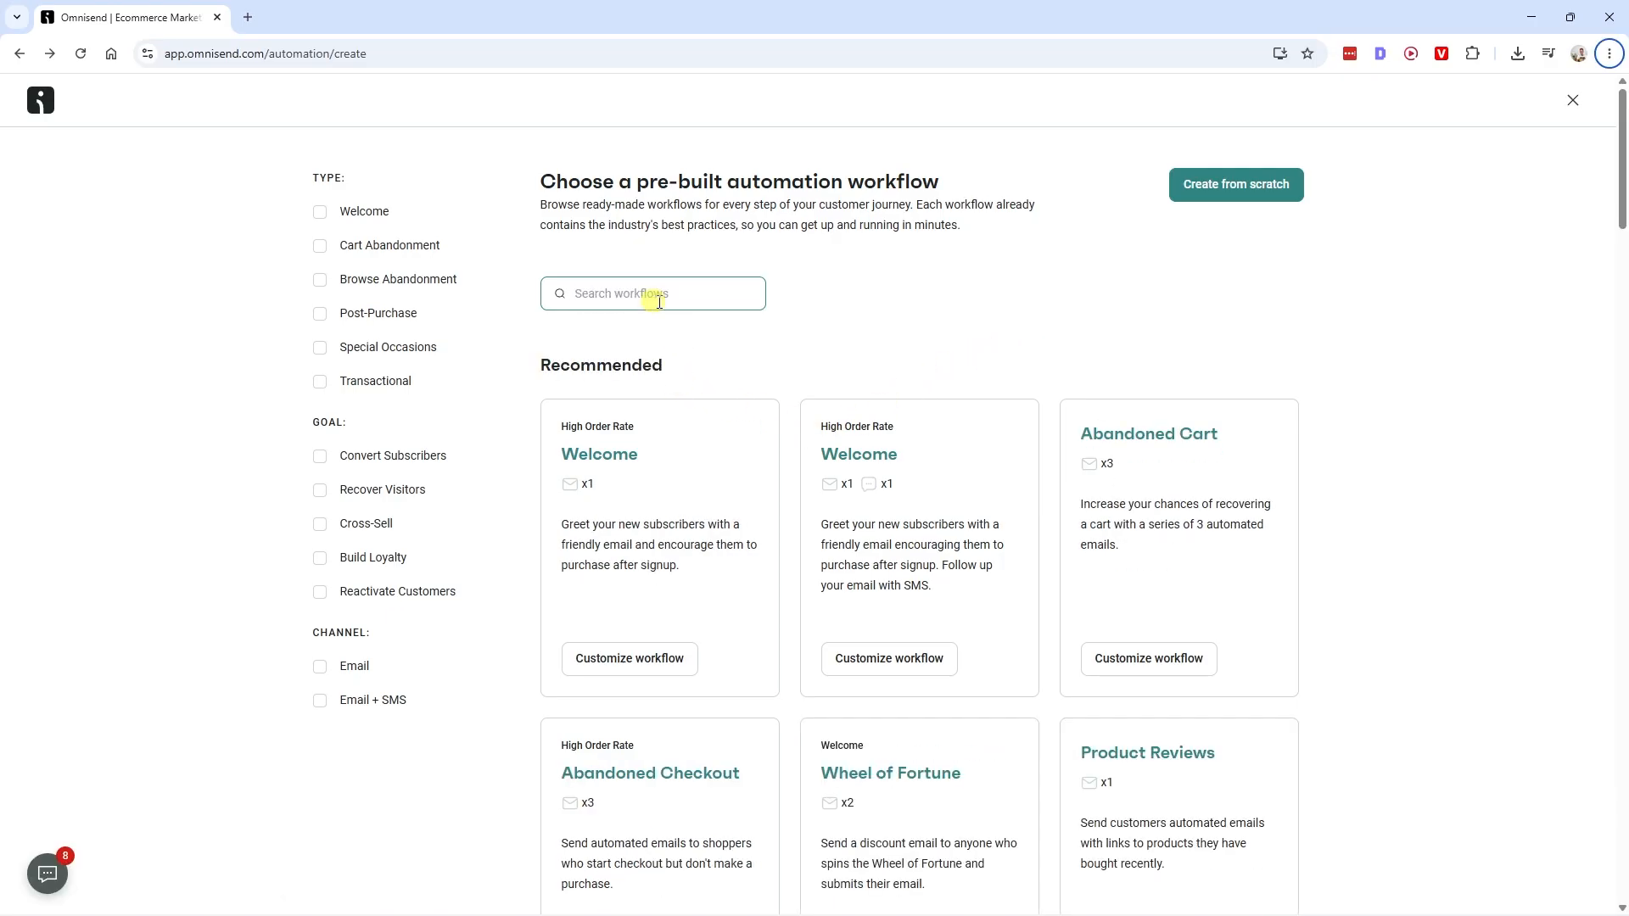
# Open the pre-built Abandoned Cart workflow and examine its sequence of emails and delays
pyautogui.click(1150, 442)
pyautogui.scroll(-3, 591, 526)
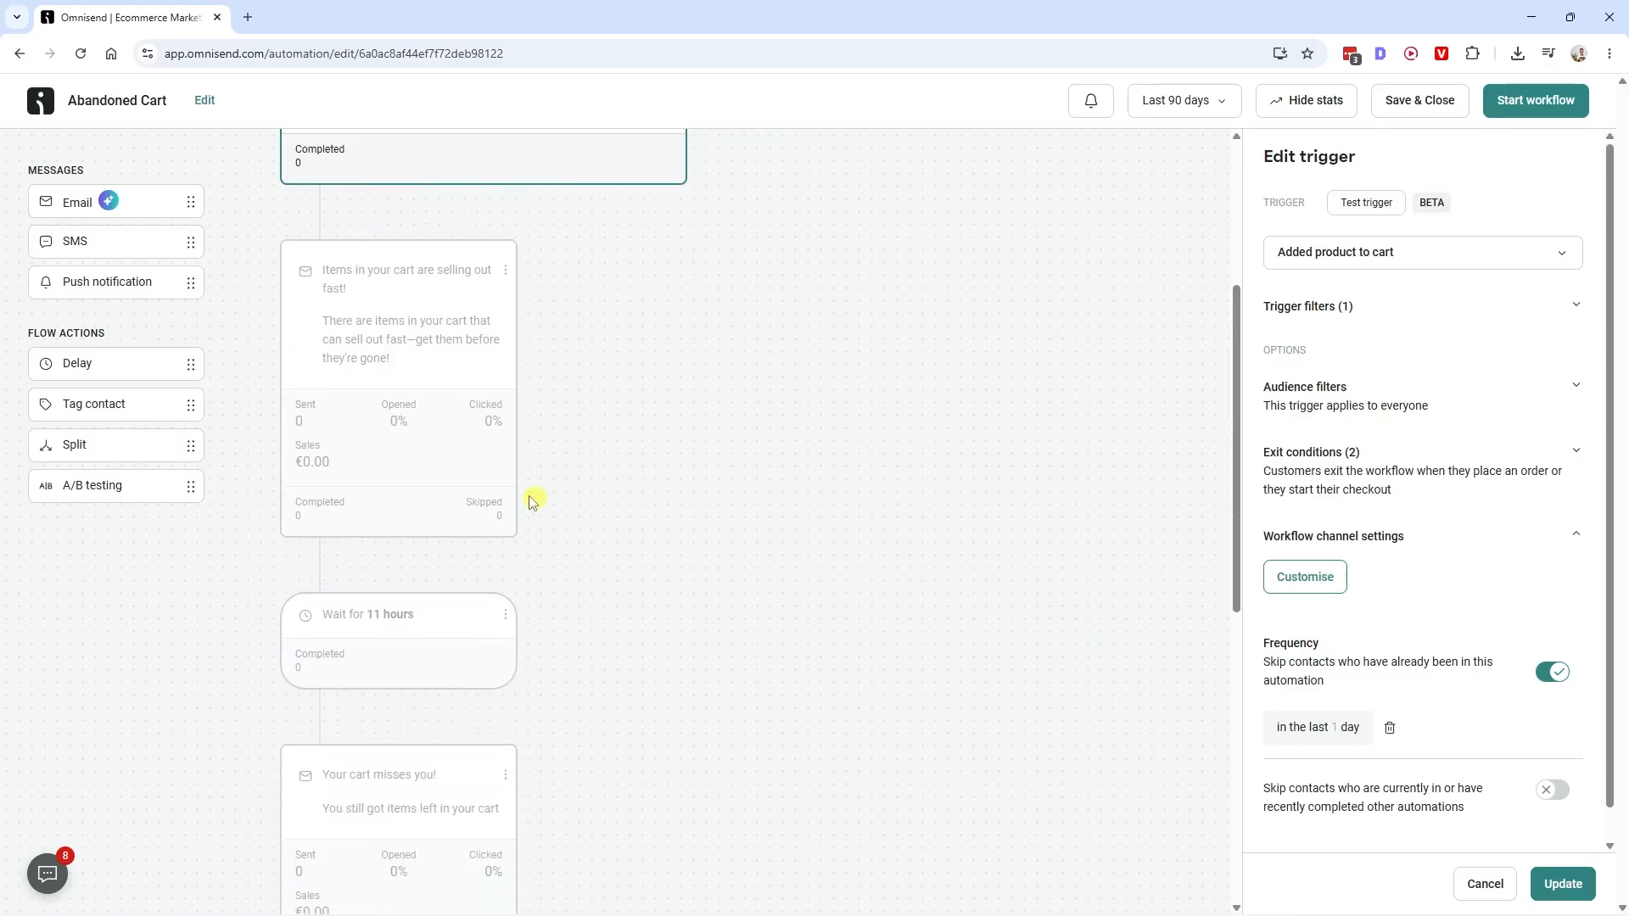
pyautogui.click(429, 416)
pyautogui.scroll(-3, 1335, 571)
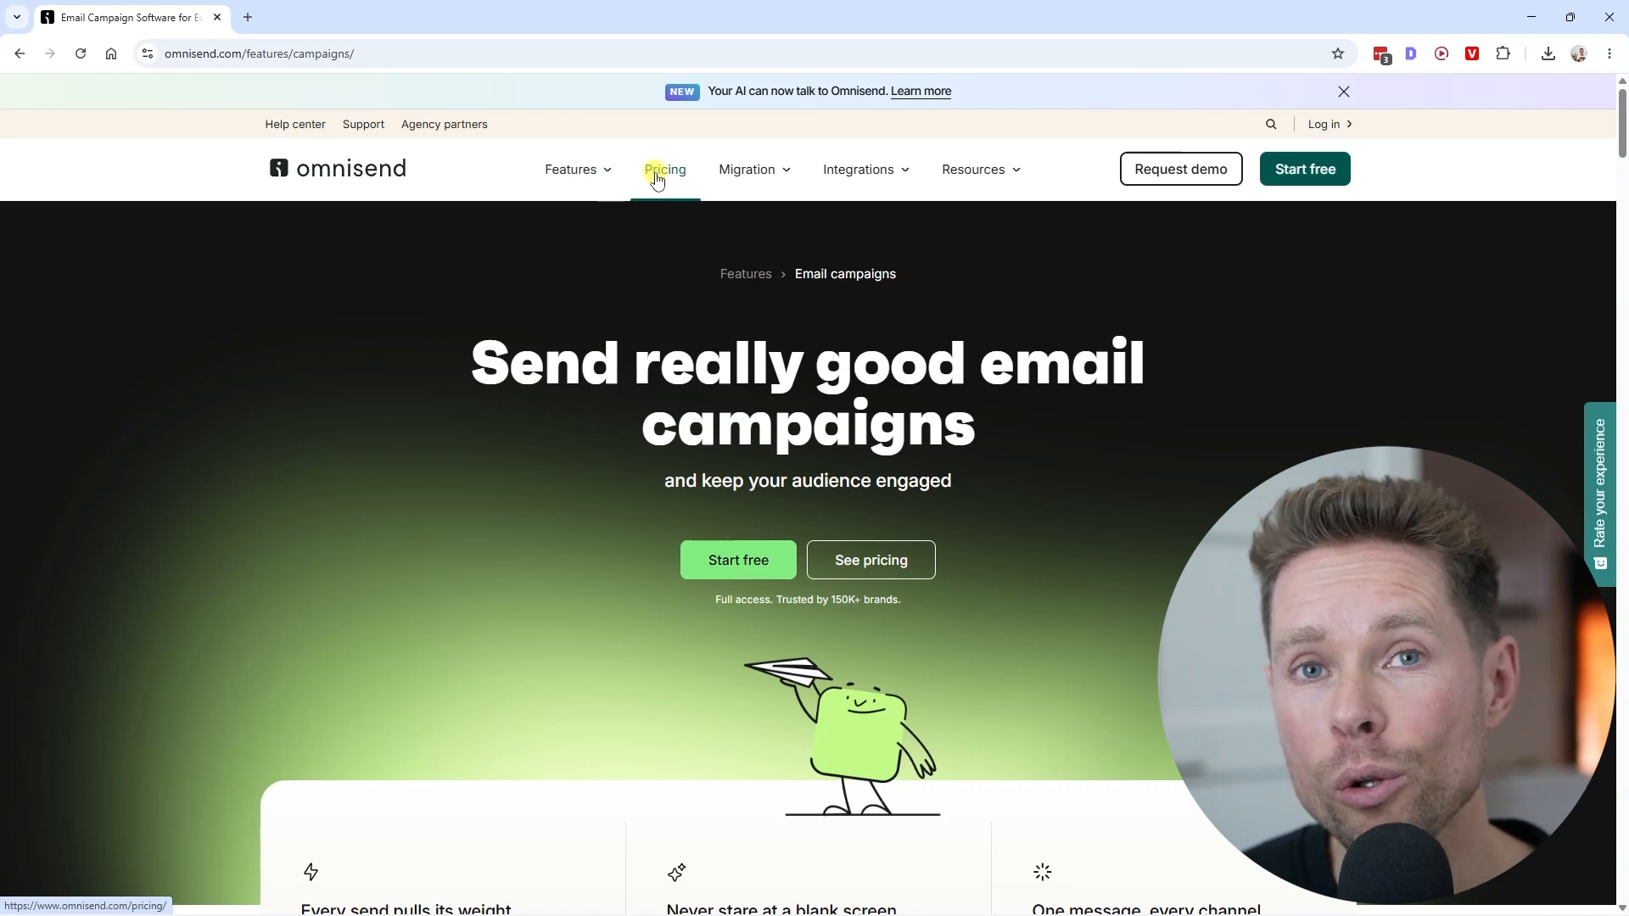
# Open Omnisend's pricing page
pyautogui.click(657, 173)
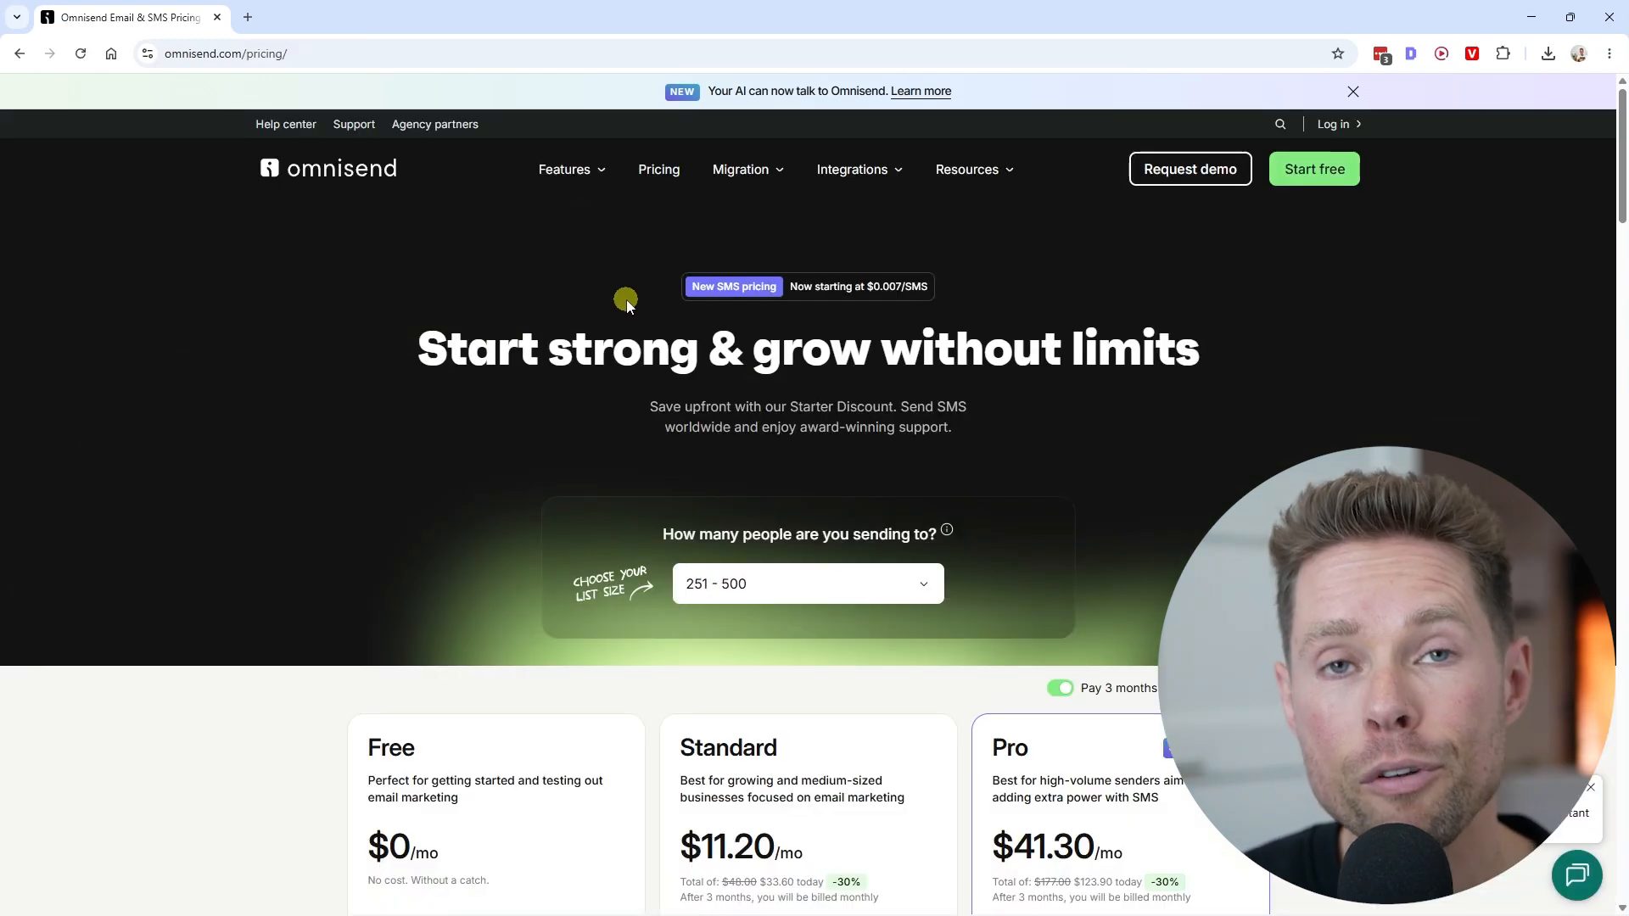
# Examine the prices and limits of Omnisend's Free, Standard and Pro plans, especially the Free plan's allowances
pyautogui.scroll(-5, 626, 302)
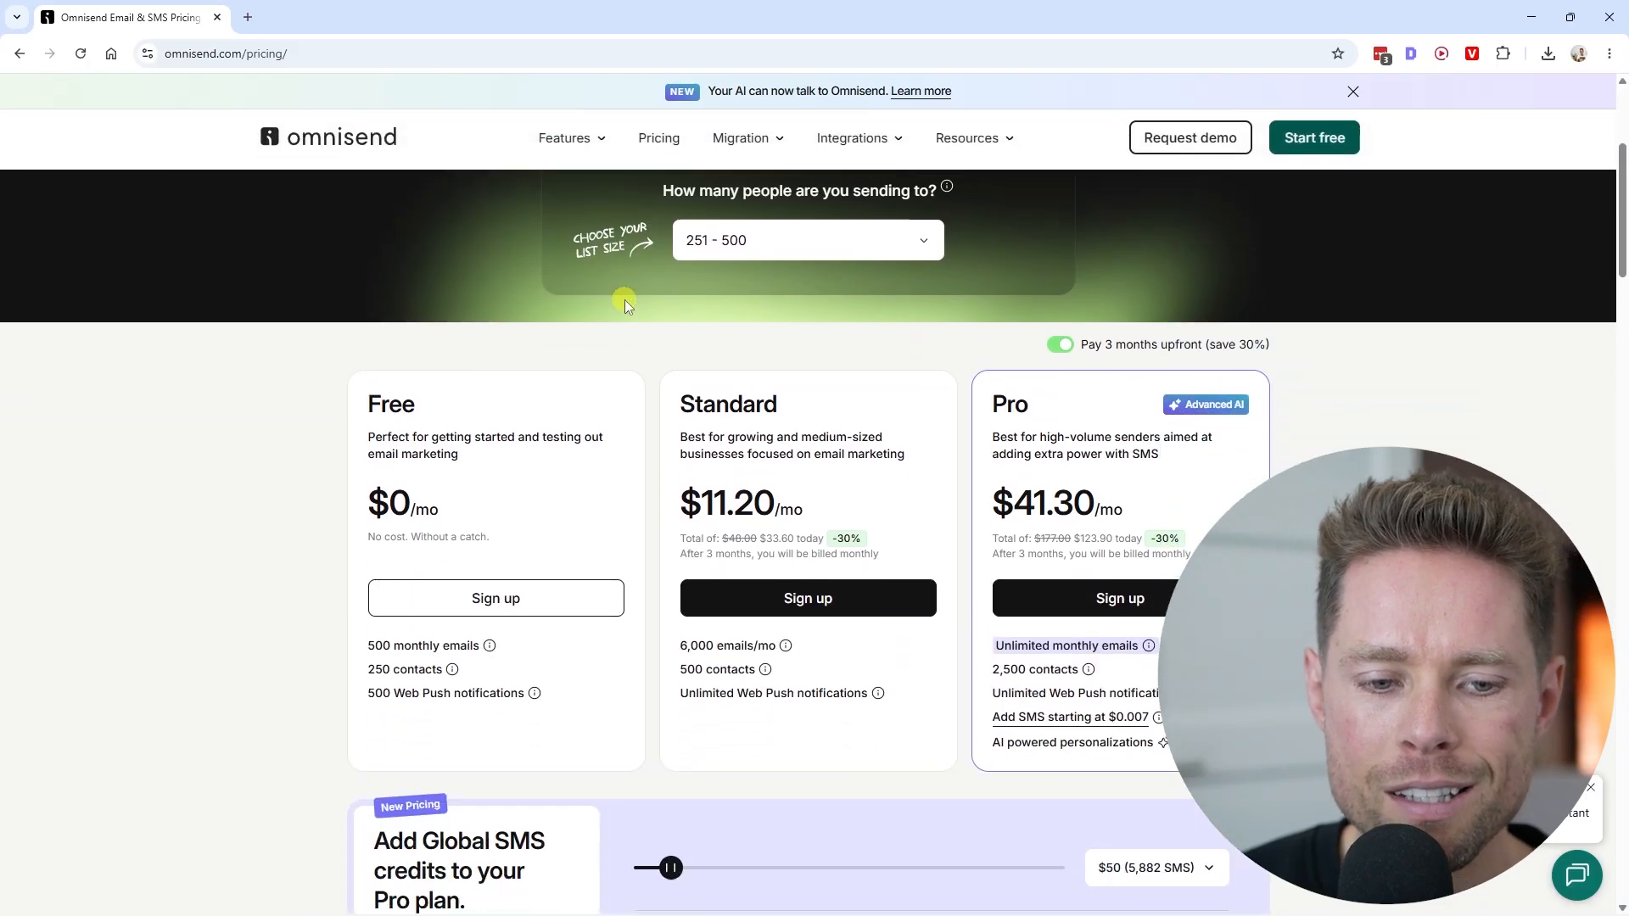
pyautogui.moveTo(366, 319); pyautogui.dragTo(462, 377)
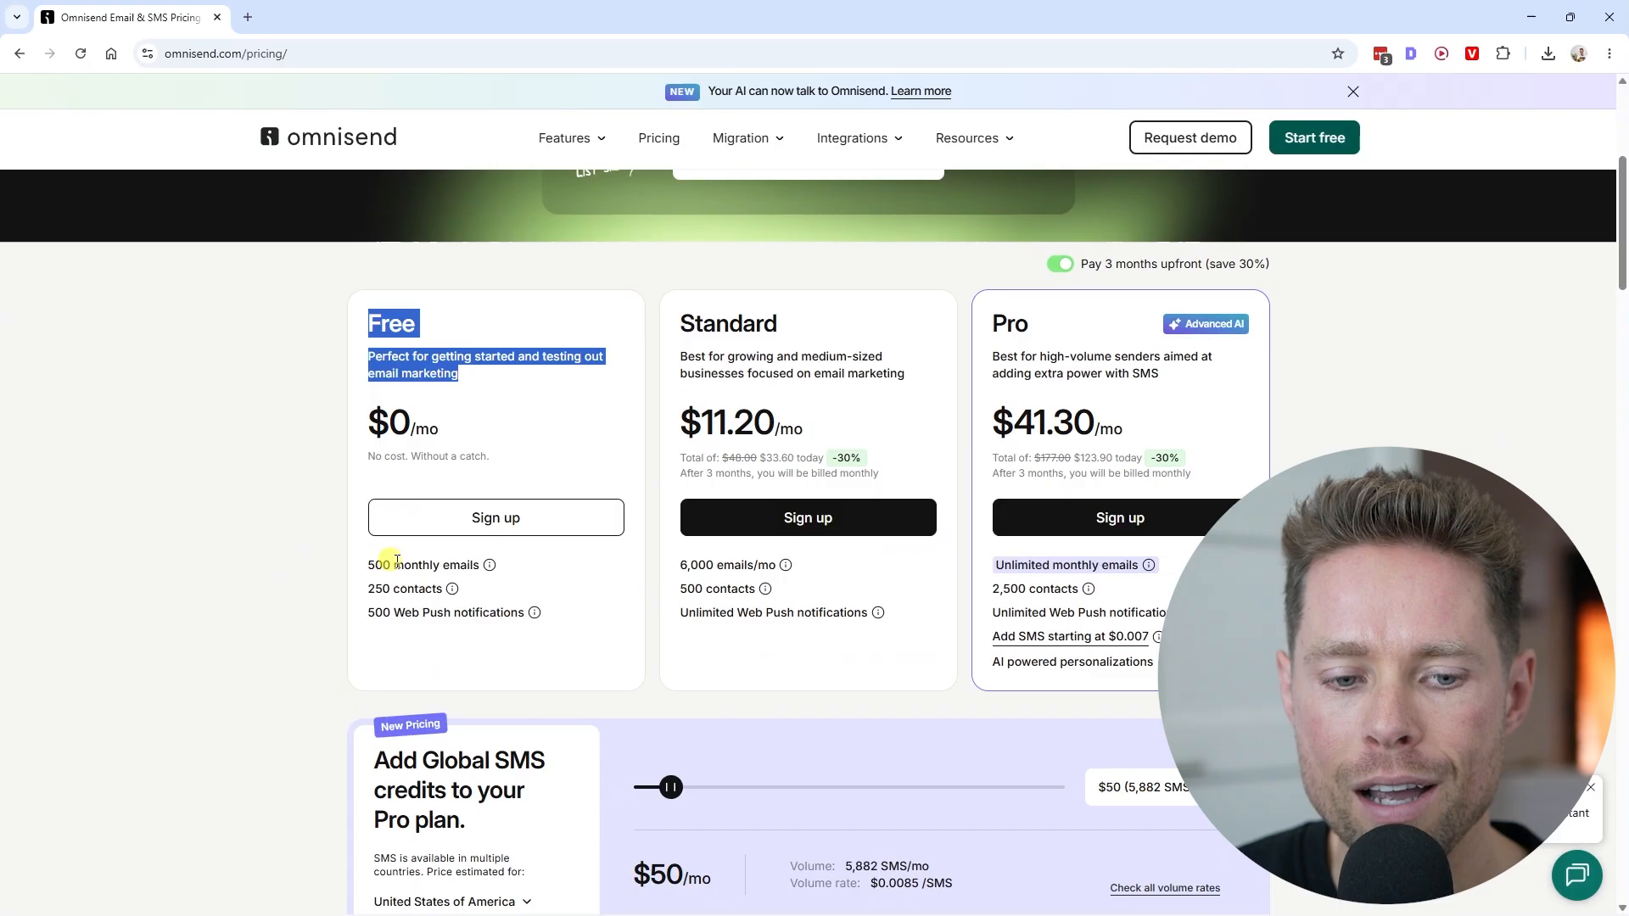
pyautogui.scroll(-2, 398, 569)
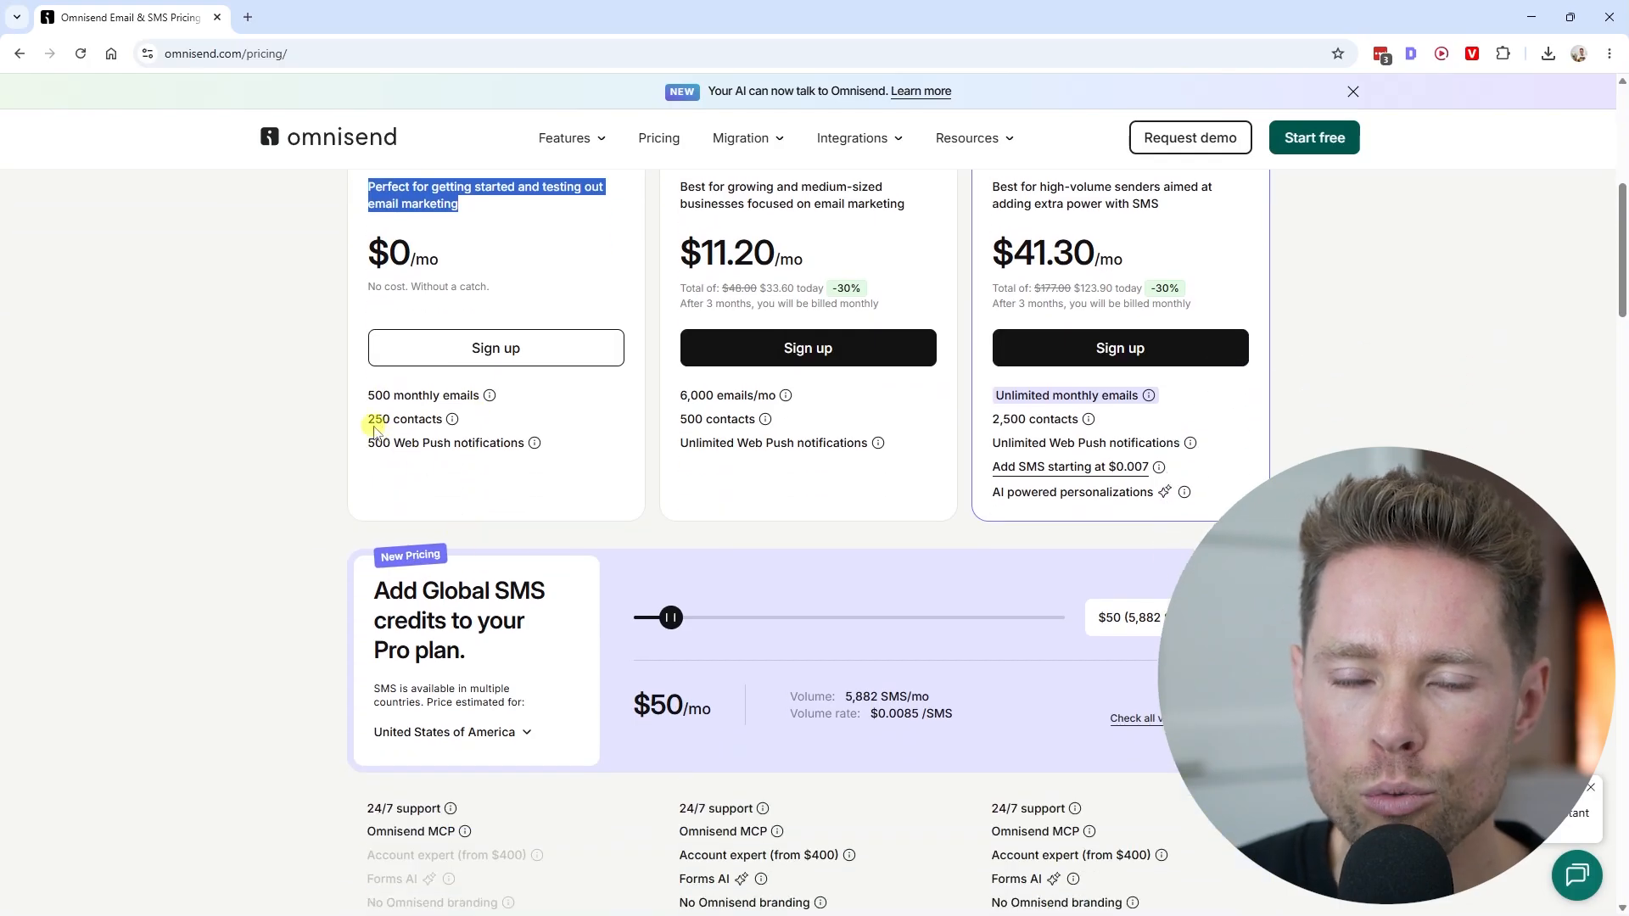
pyautogui.scroll(2, 374, 424)
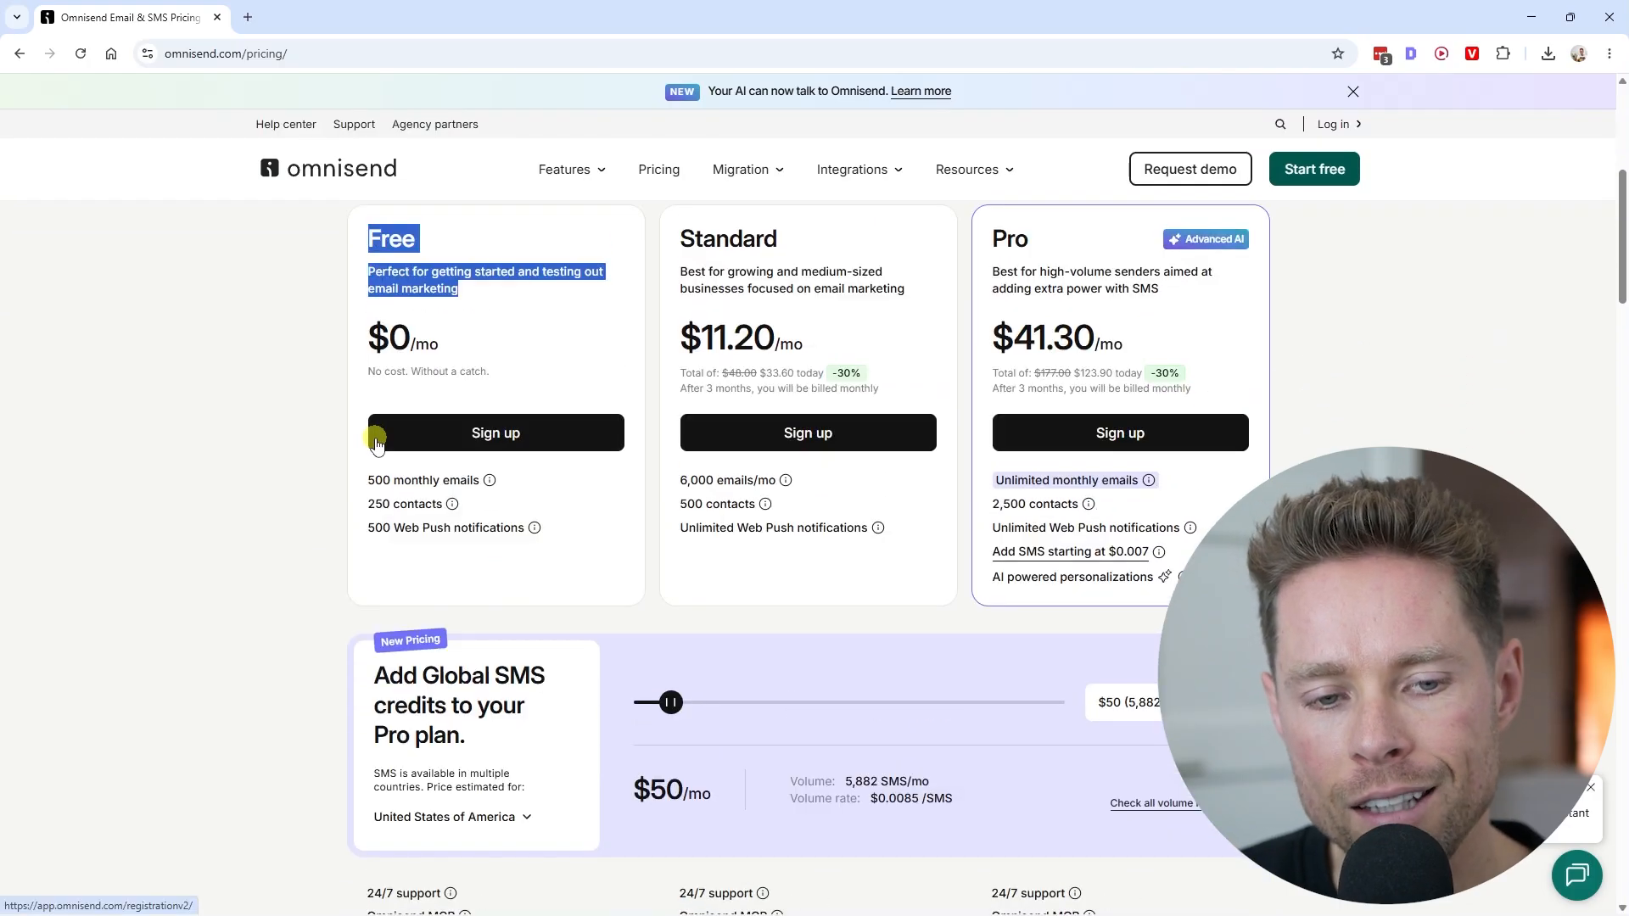
pyautogui.click(481, 385)
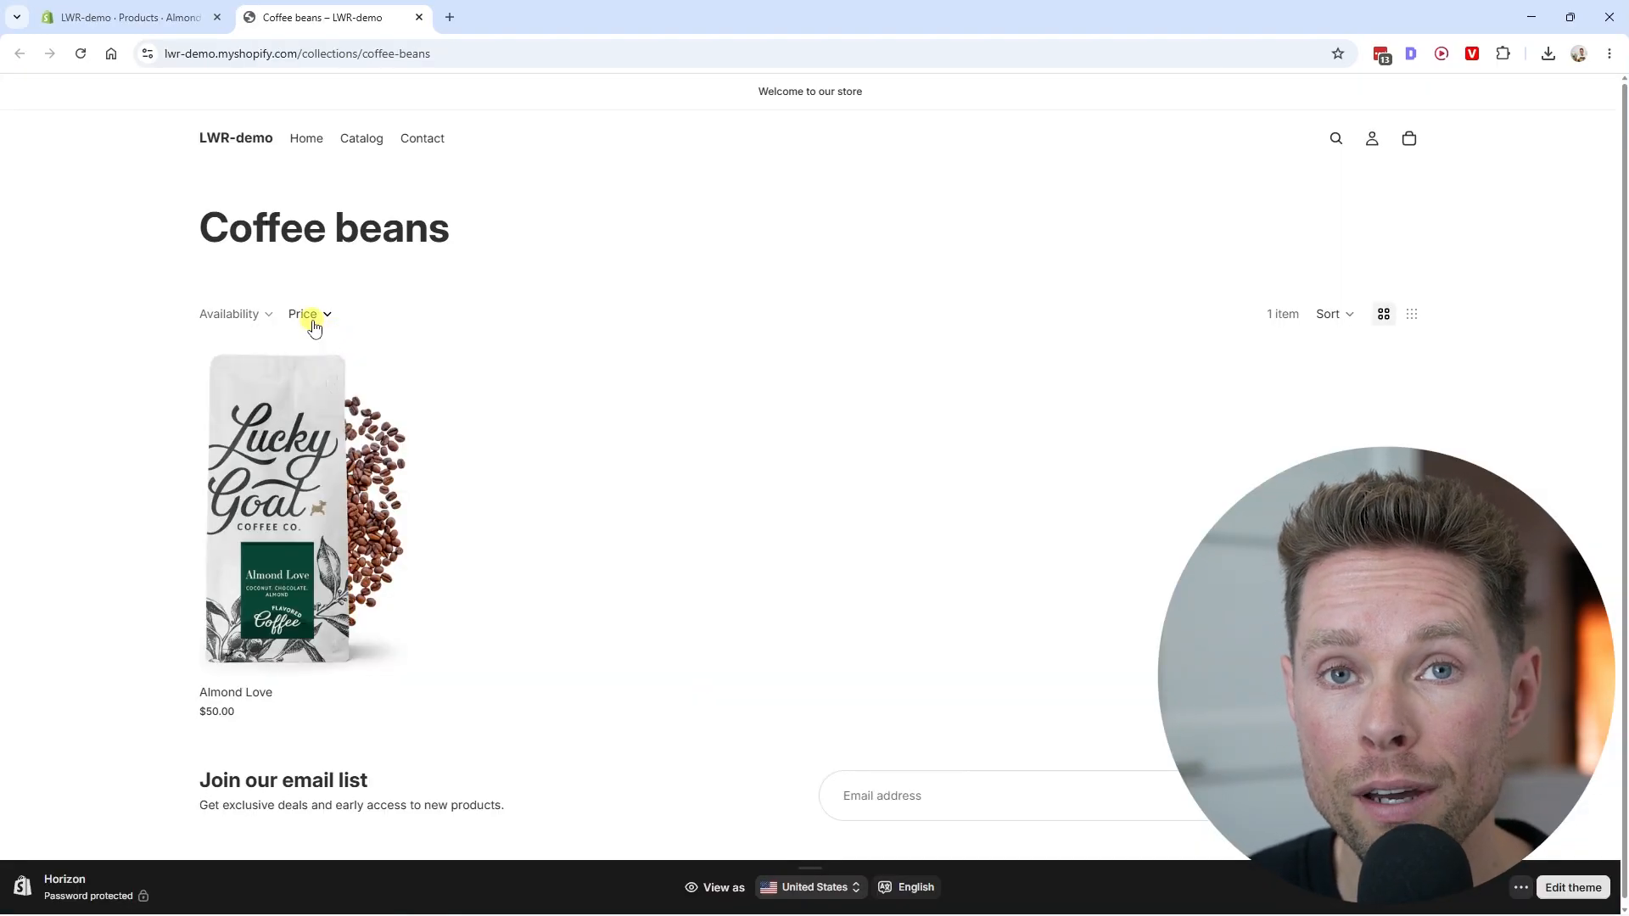
# Switch to the Shopify admin, find and install the Search & Discovery app, and open its filters
pyautogui.click(146, 21)
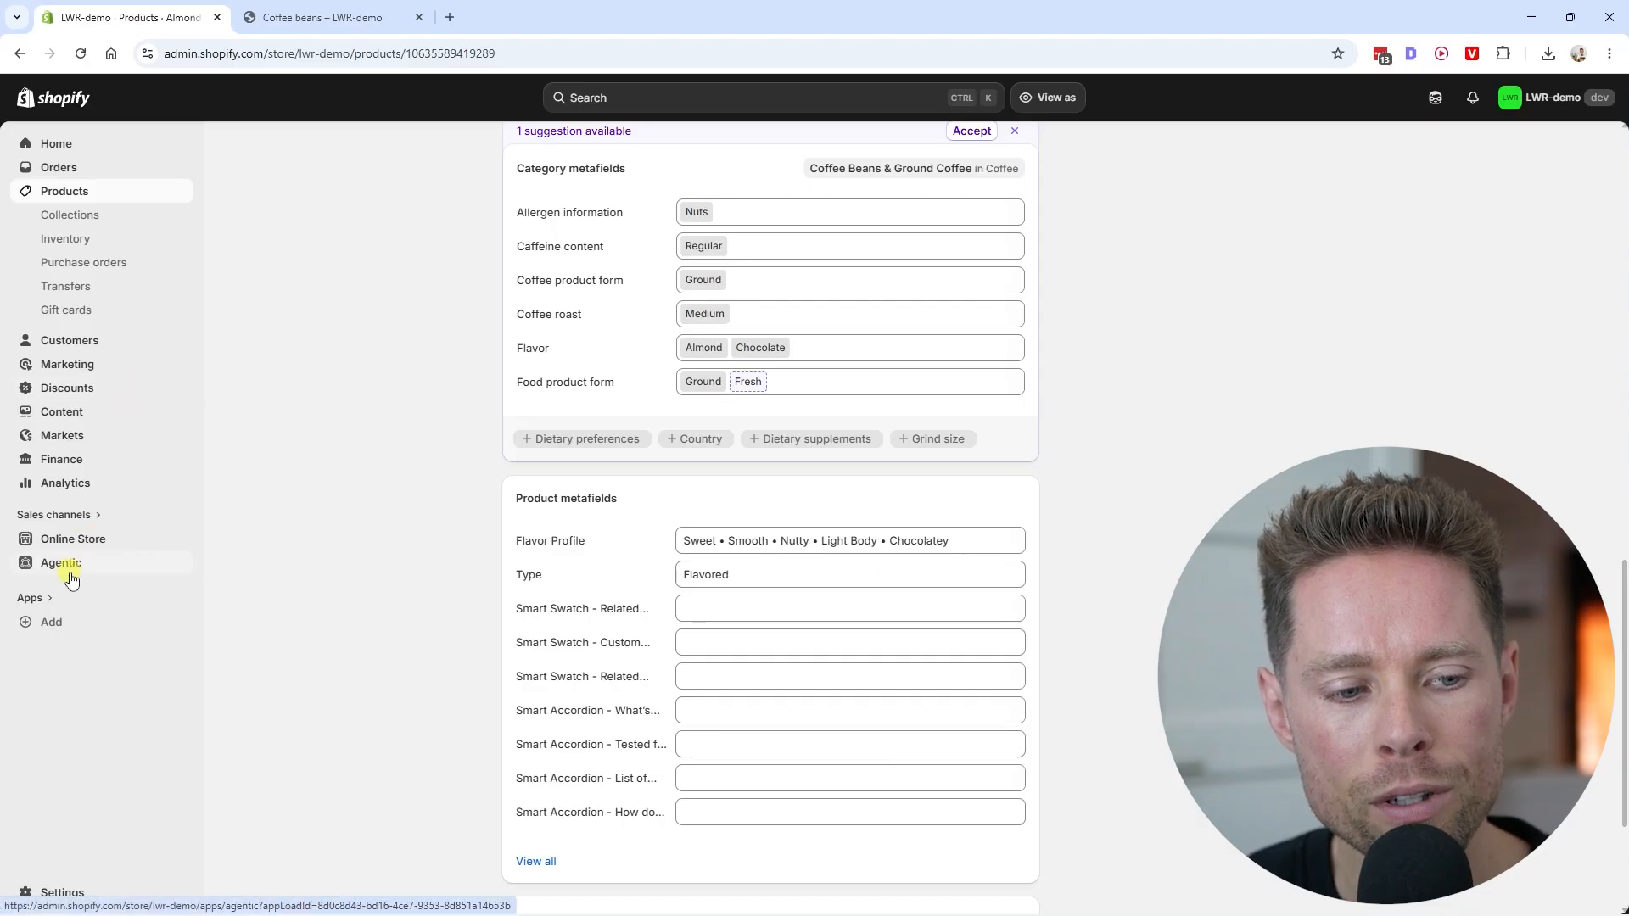
pyautogui.click(62, 634)
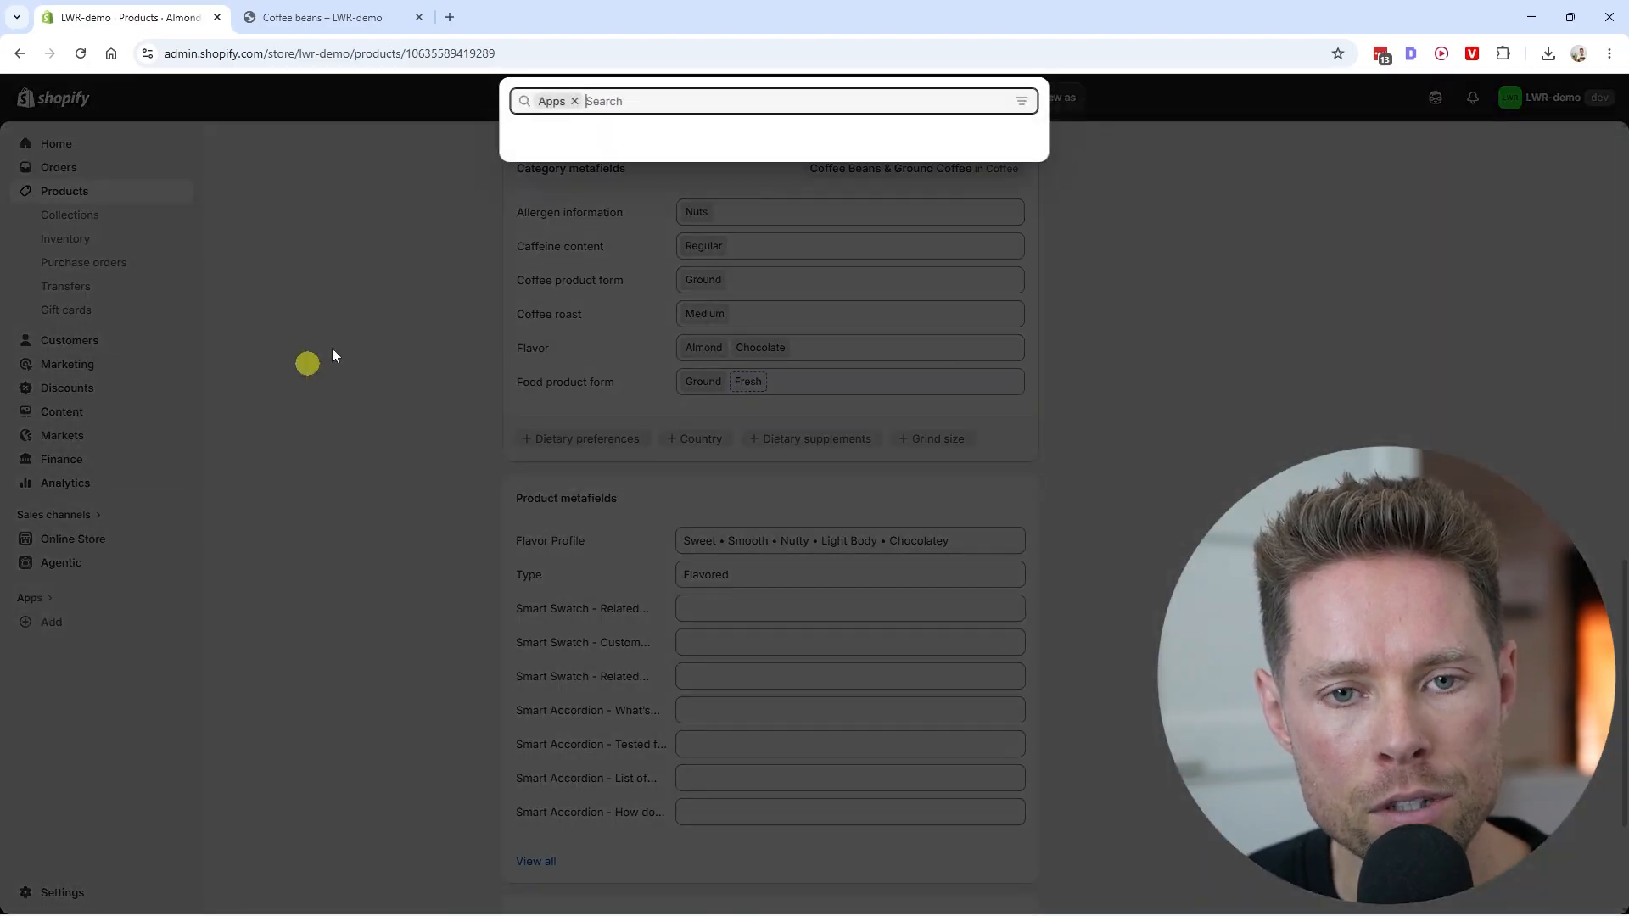
pyautogui.write('search and discovery')
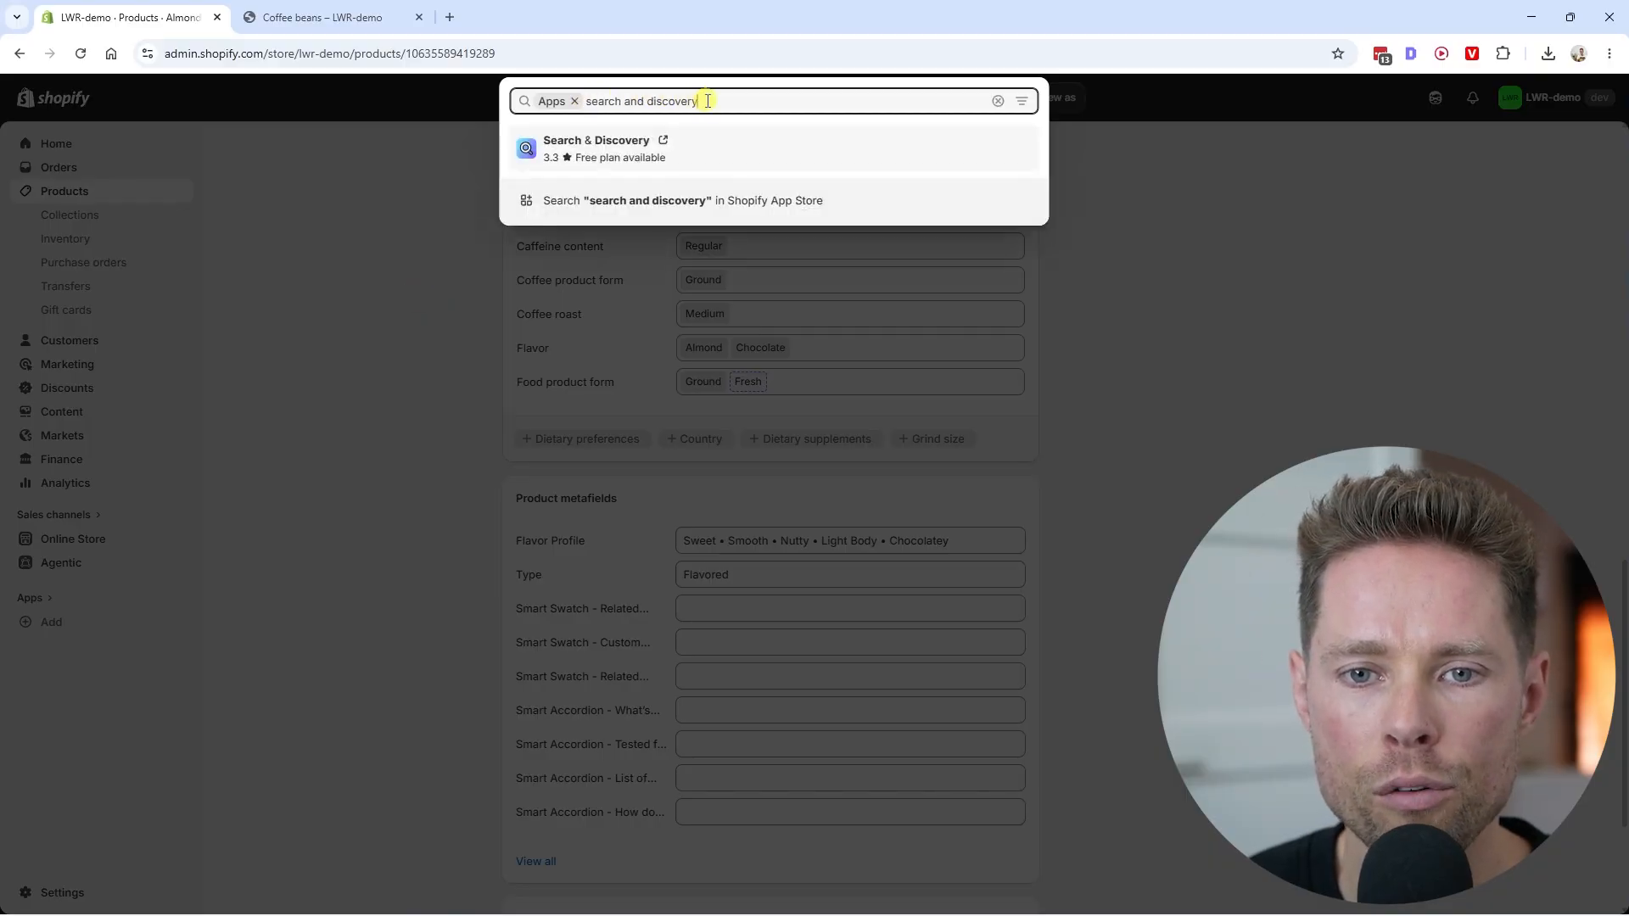
pyautogui.click(547, 150)
pyautogui.click(397, 506)
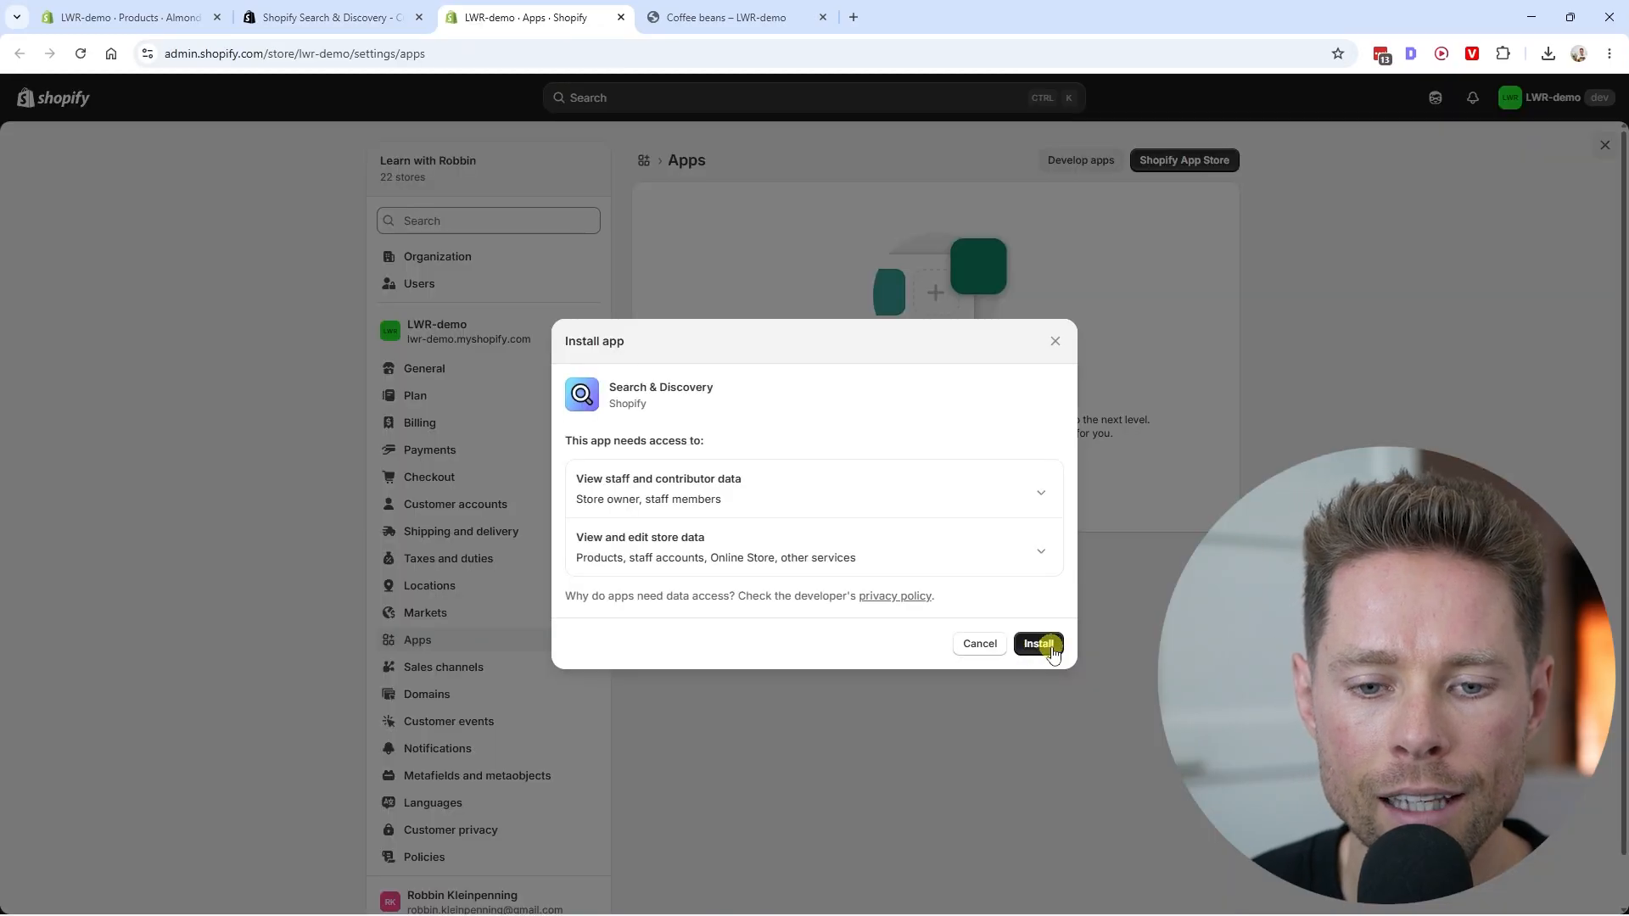
pyautogui.click(1046, 646)
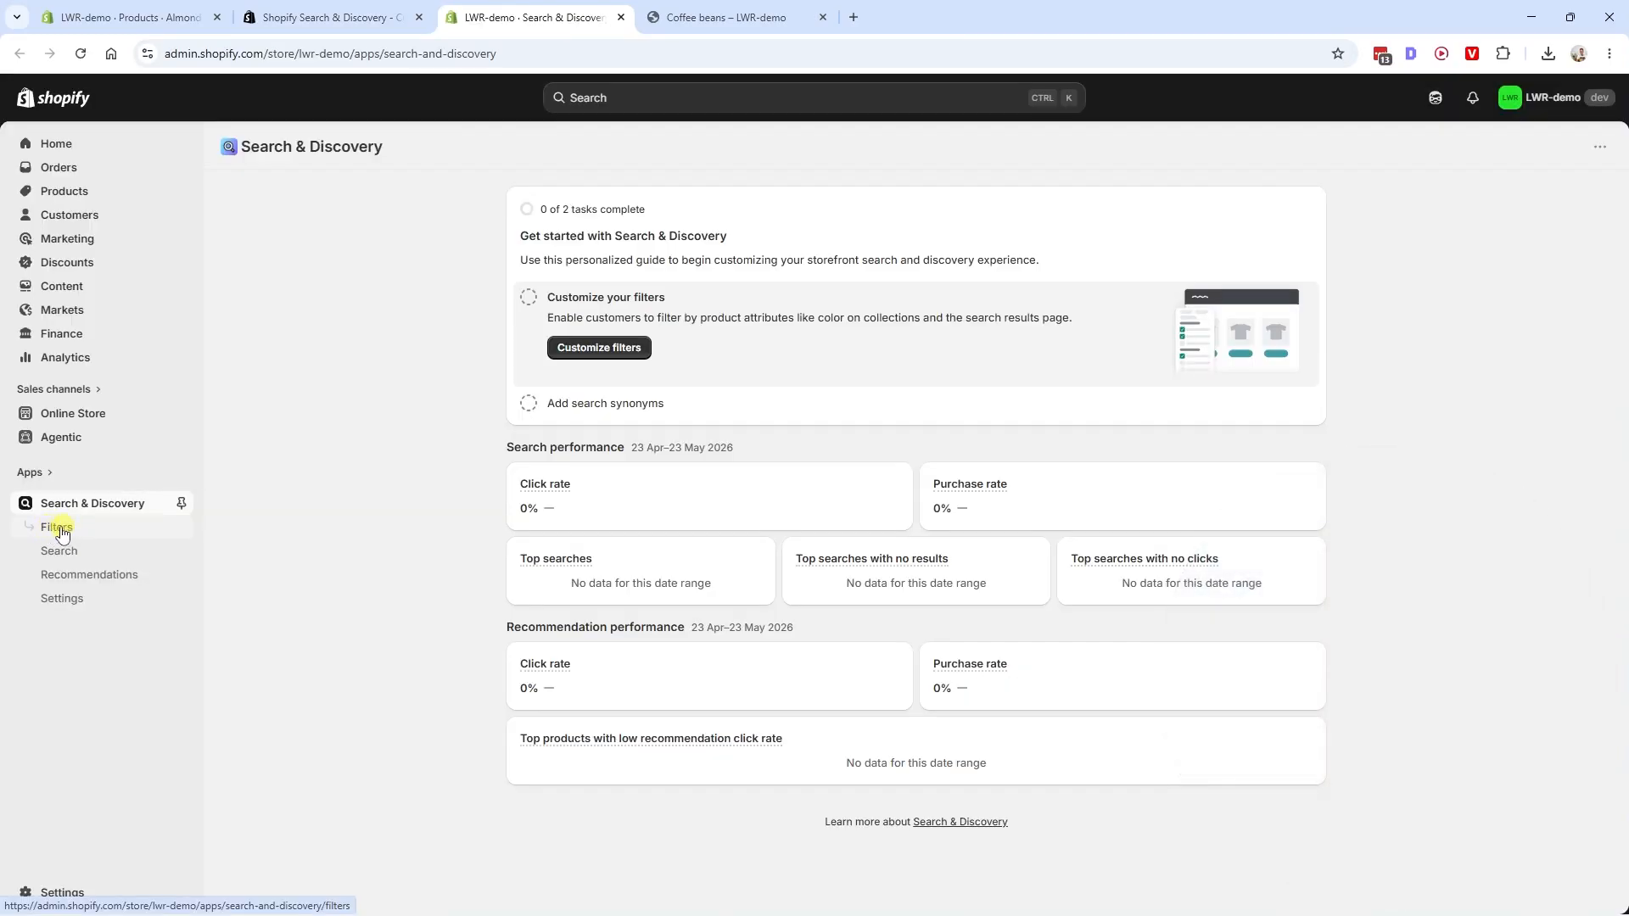
pyautogui.click(76, 530)
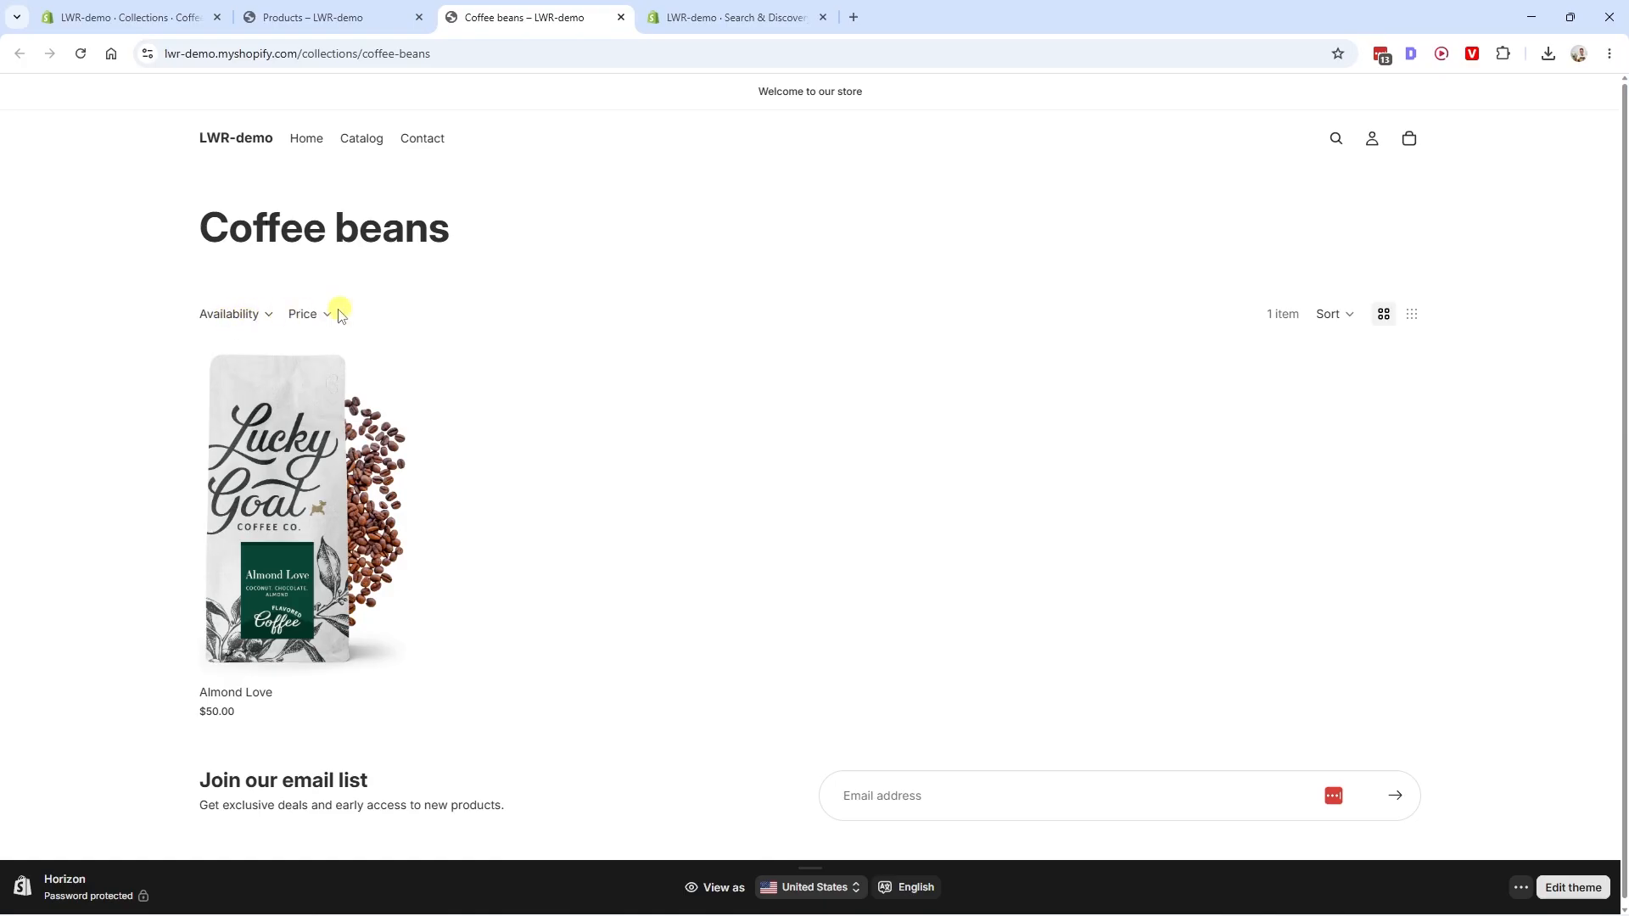
# Check the Availability and Price filter options on the storefront's Coffee beans collection page
pyautogui.click(258, 319)
pyautogui.click(319, 315)
pyautogui.click(317, 317)
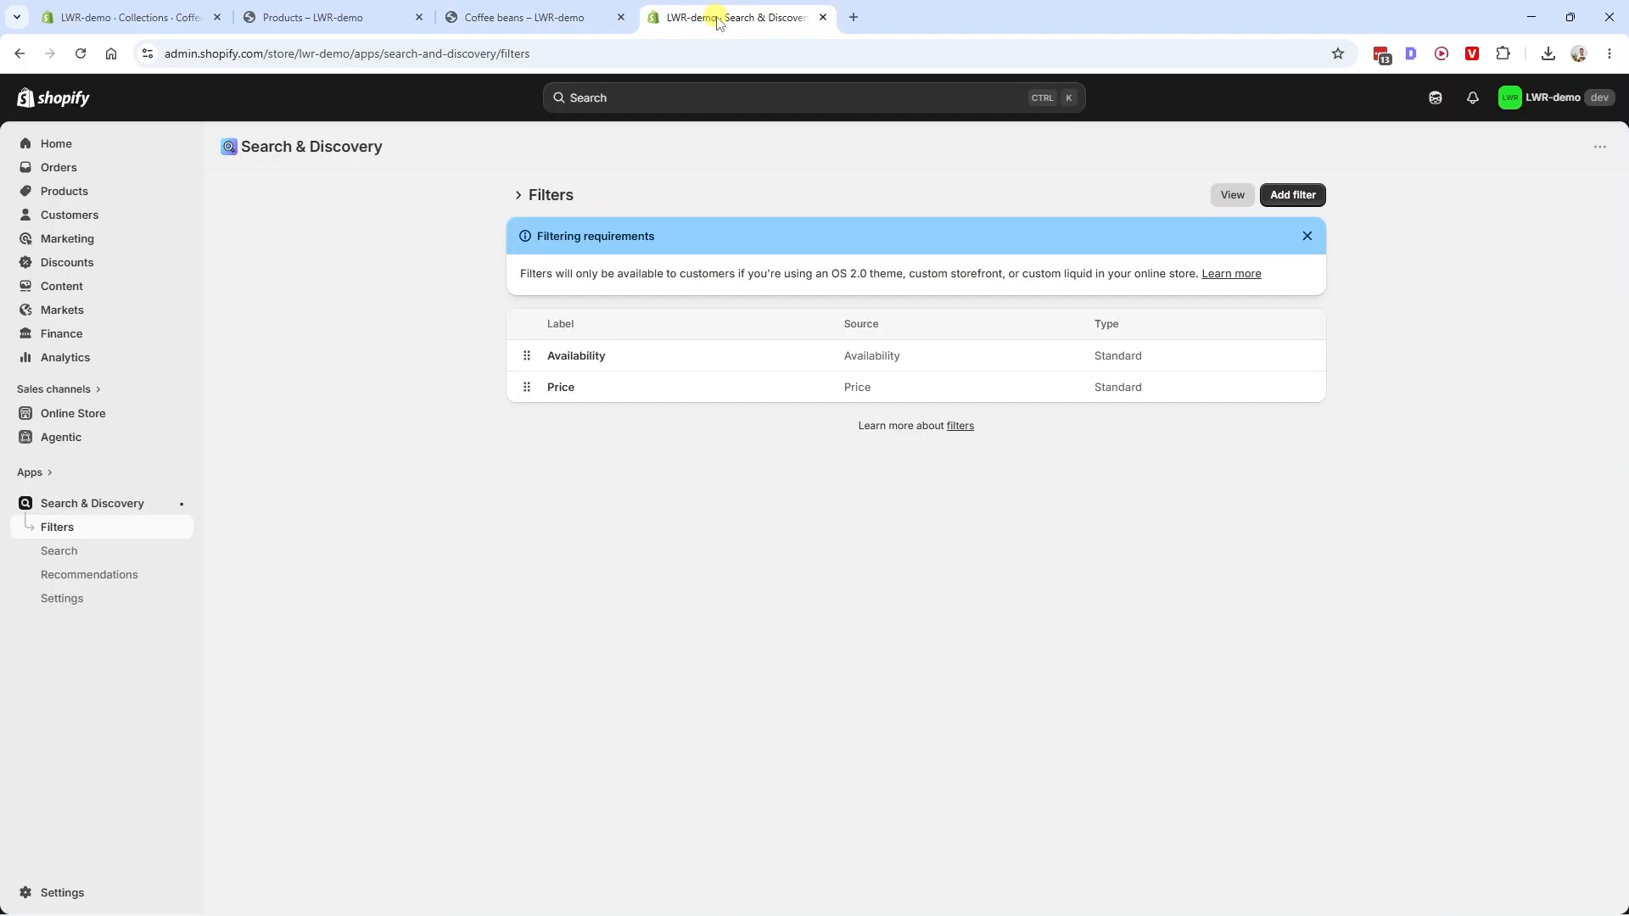
# Add a filter based on the Flavor Profile product metafield in Search & Discovery, select all its values and save it
pyautogui.click(1292, 195)
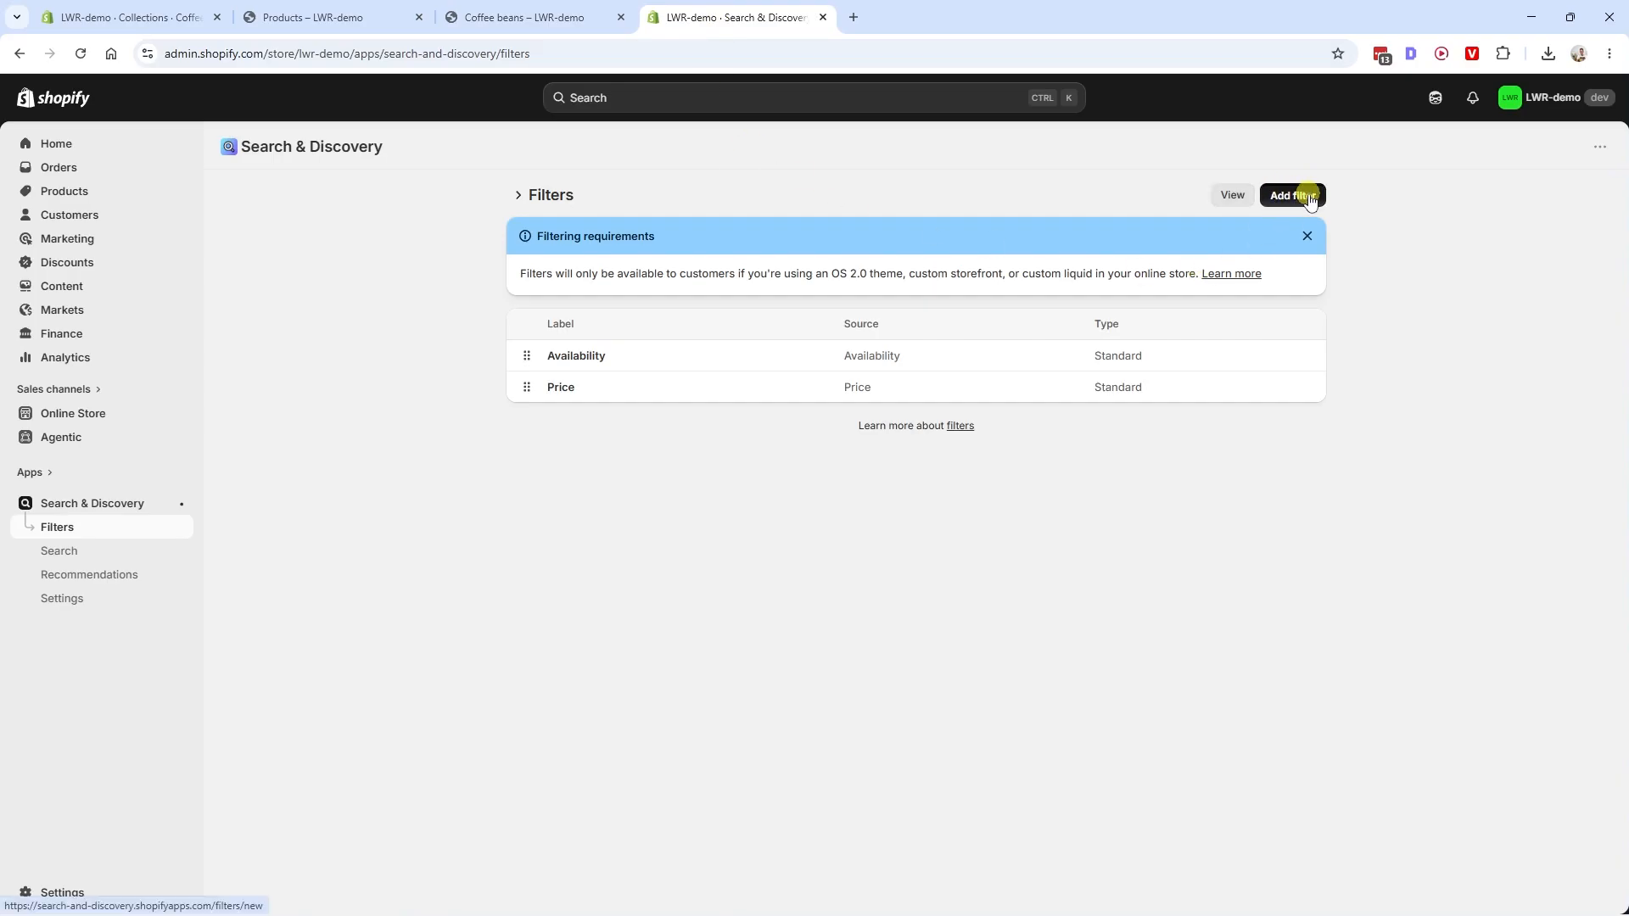
pyautogui.click(585, 273)
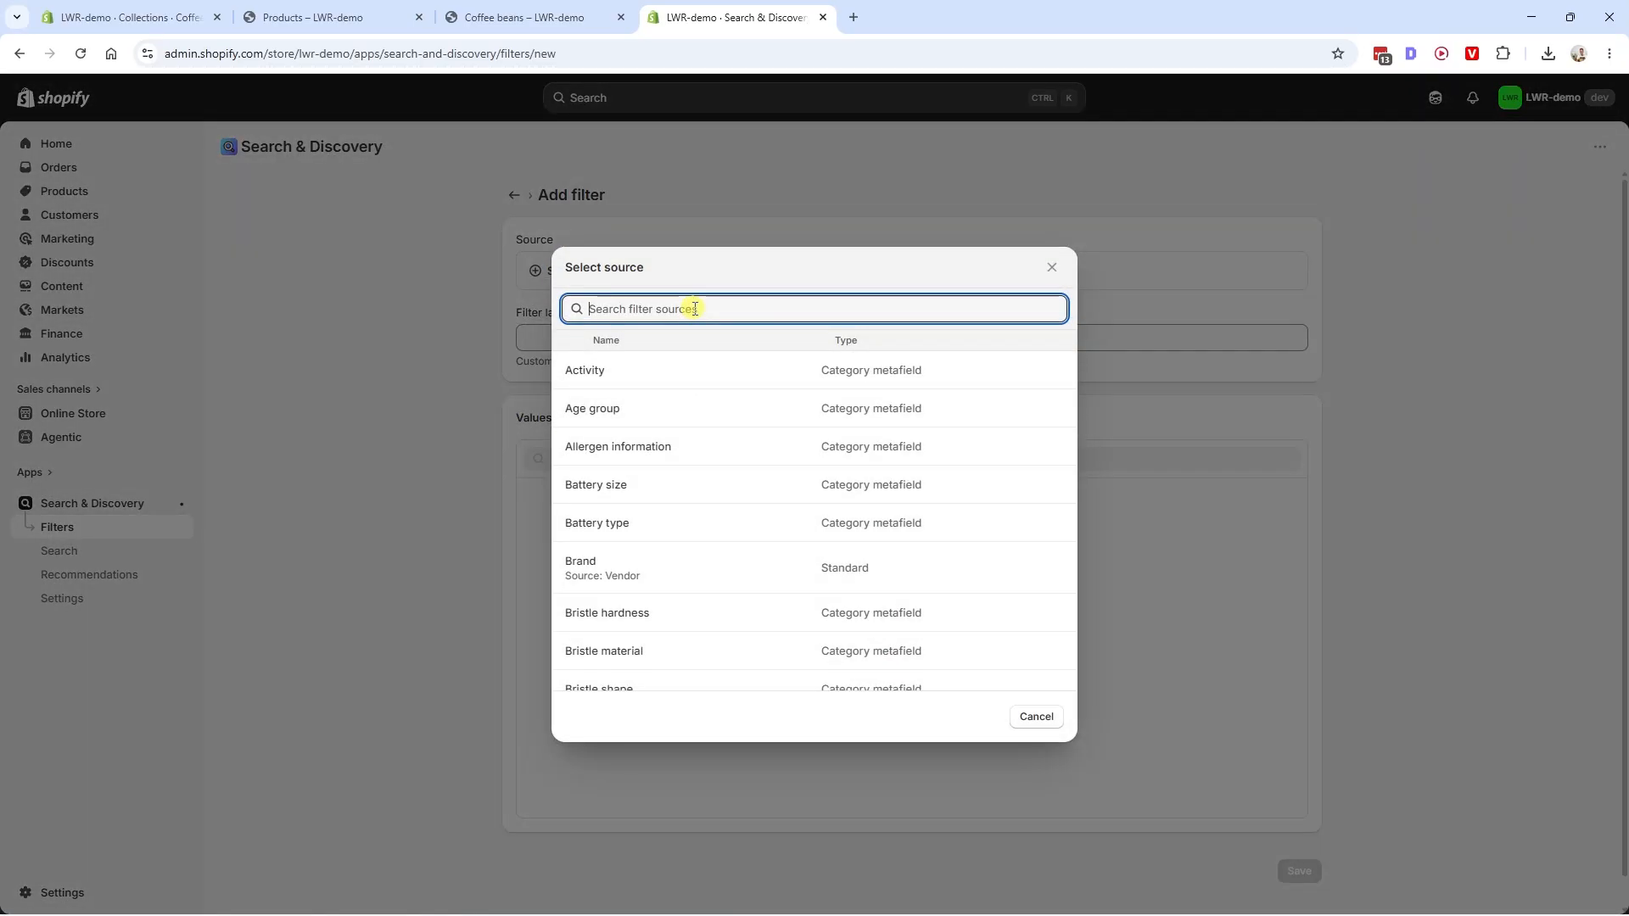
pyautogui.write('fla')
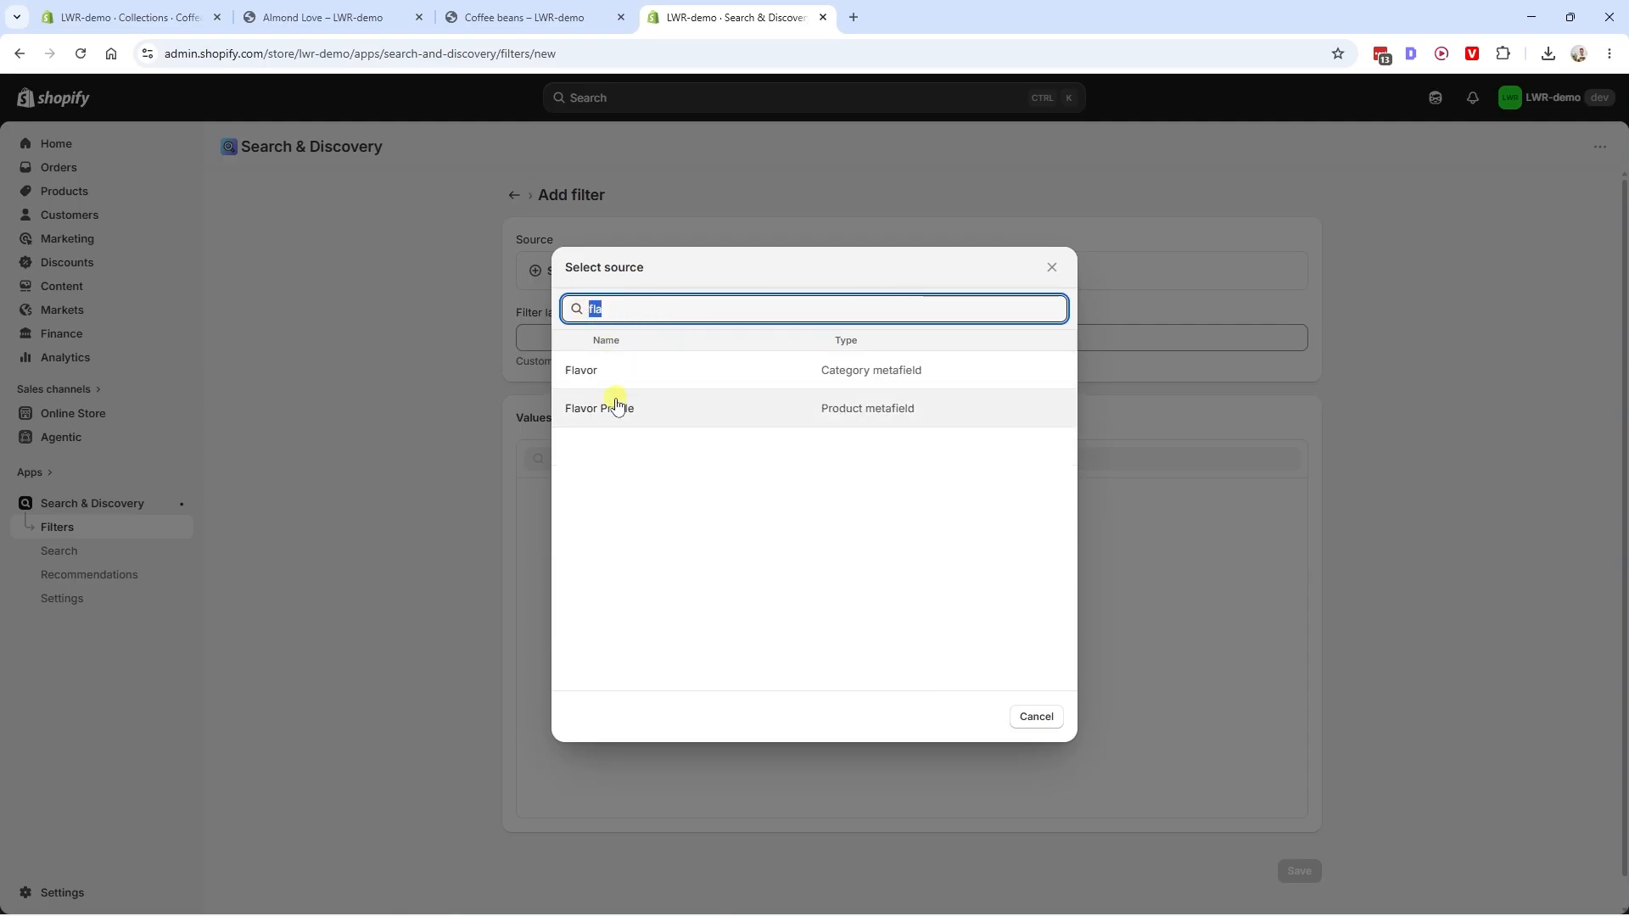
pyautogui.click(602, 415)
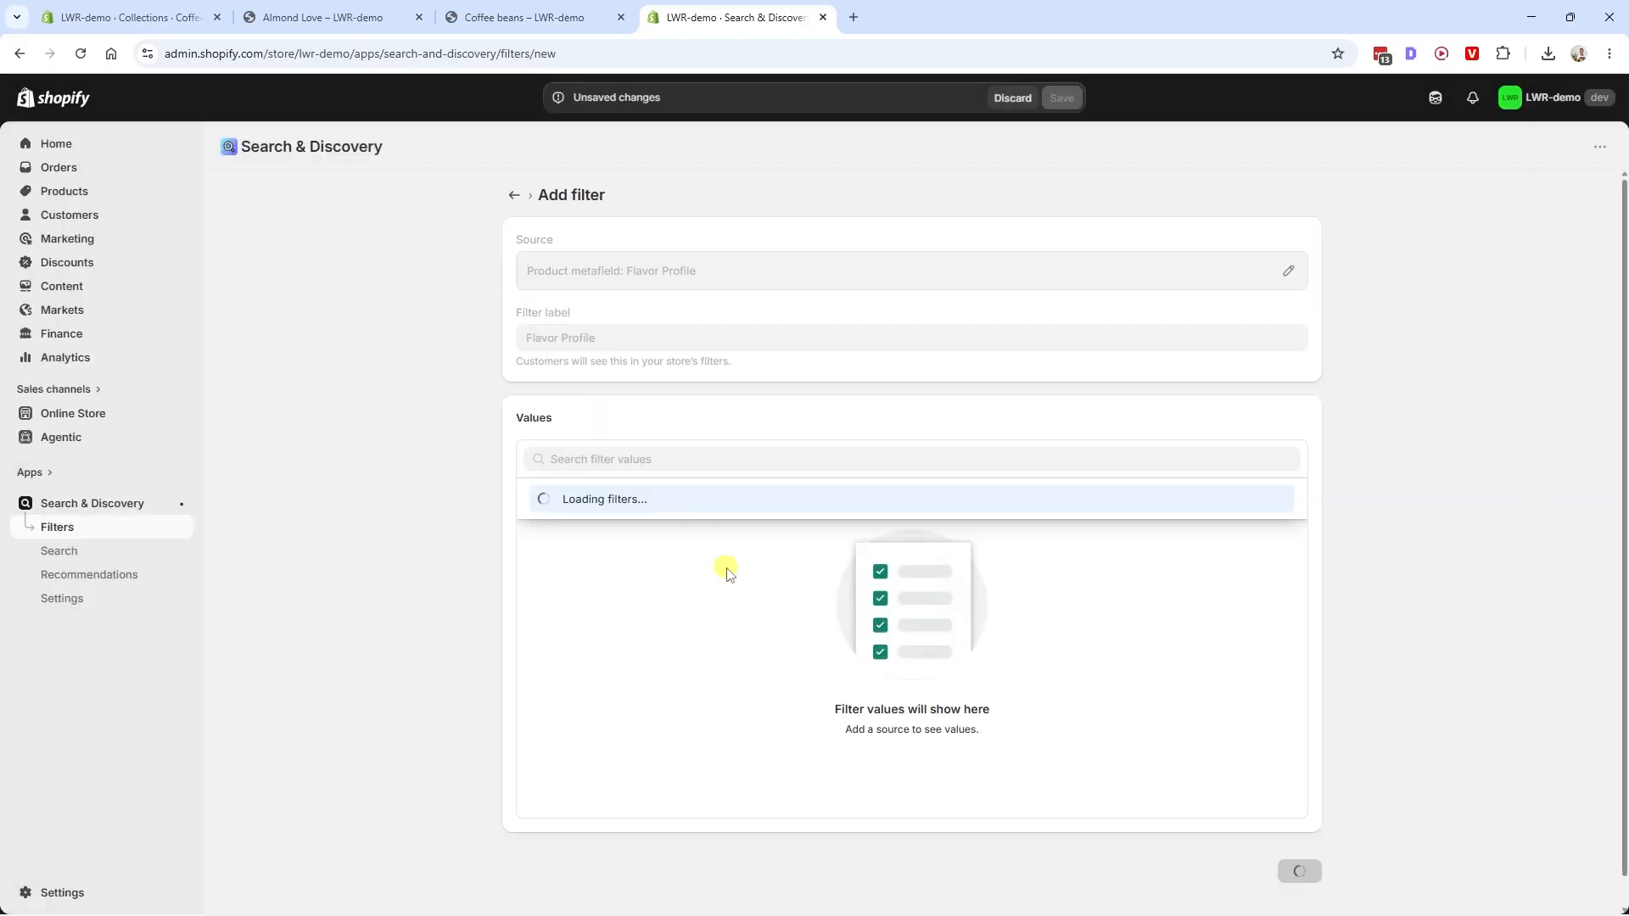
pyautogui.click(534, 633)
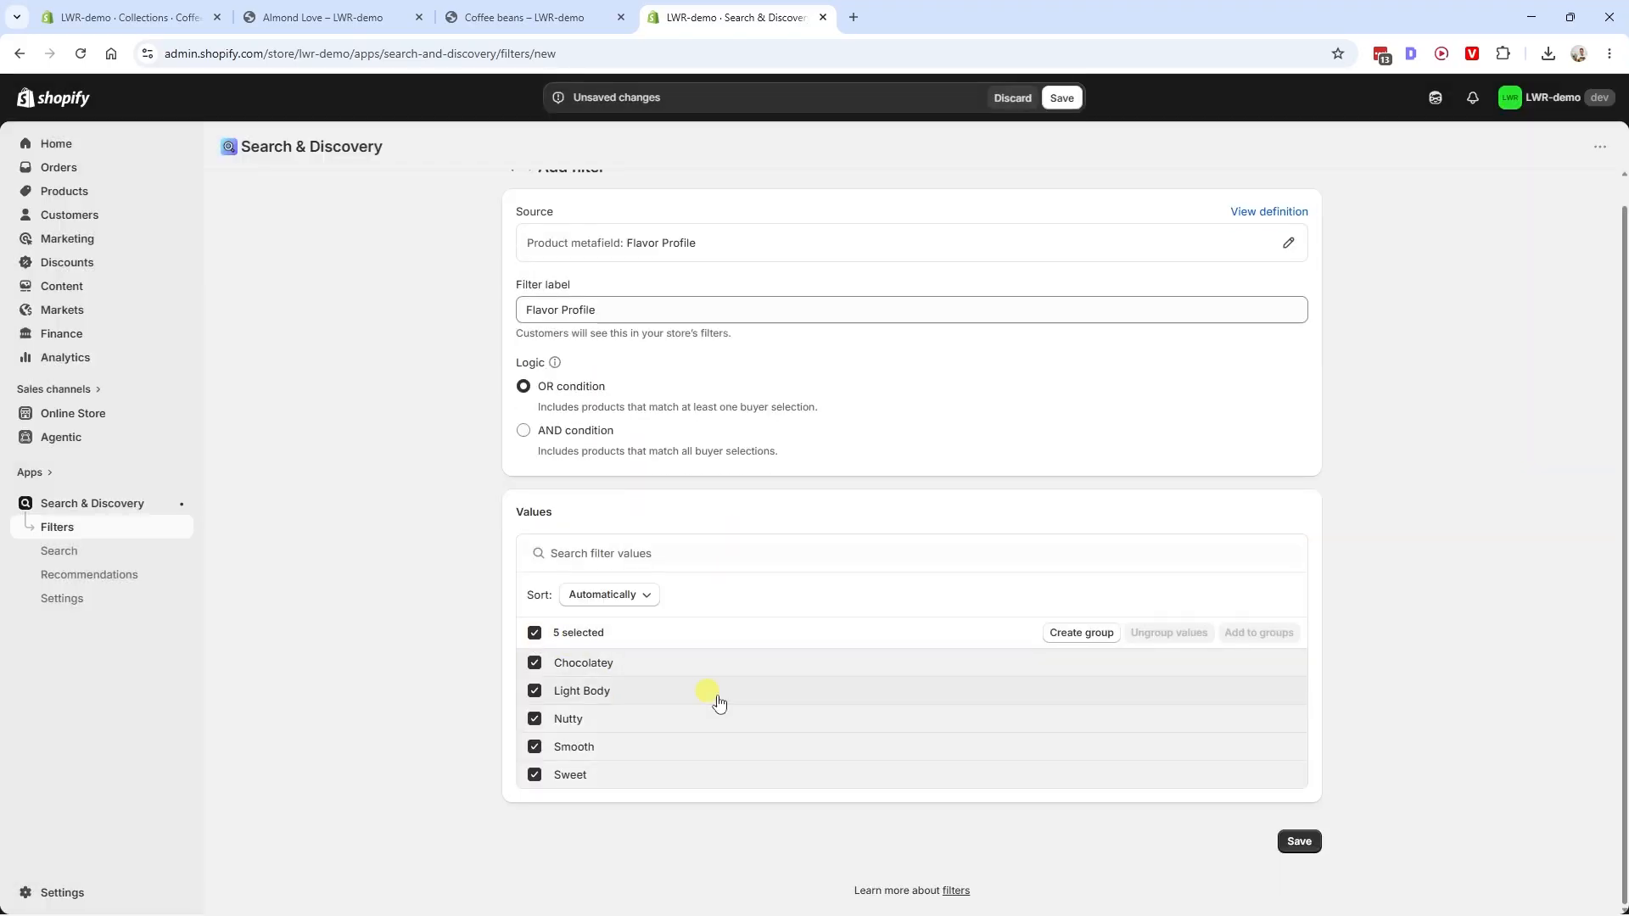
pyautogui.click(1299, 841)
# Test the Flavor Profile filter on the Coffee beans collection page by filtering for Nutty and reviewing the available values
pyautogui.click(525, 17)
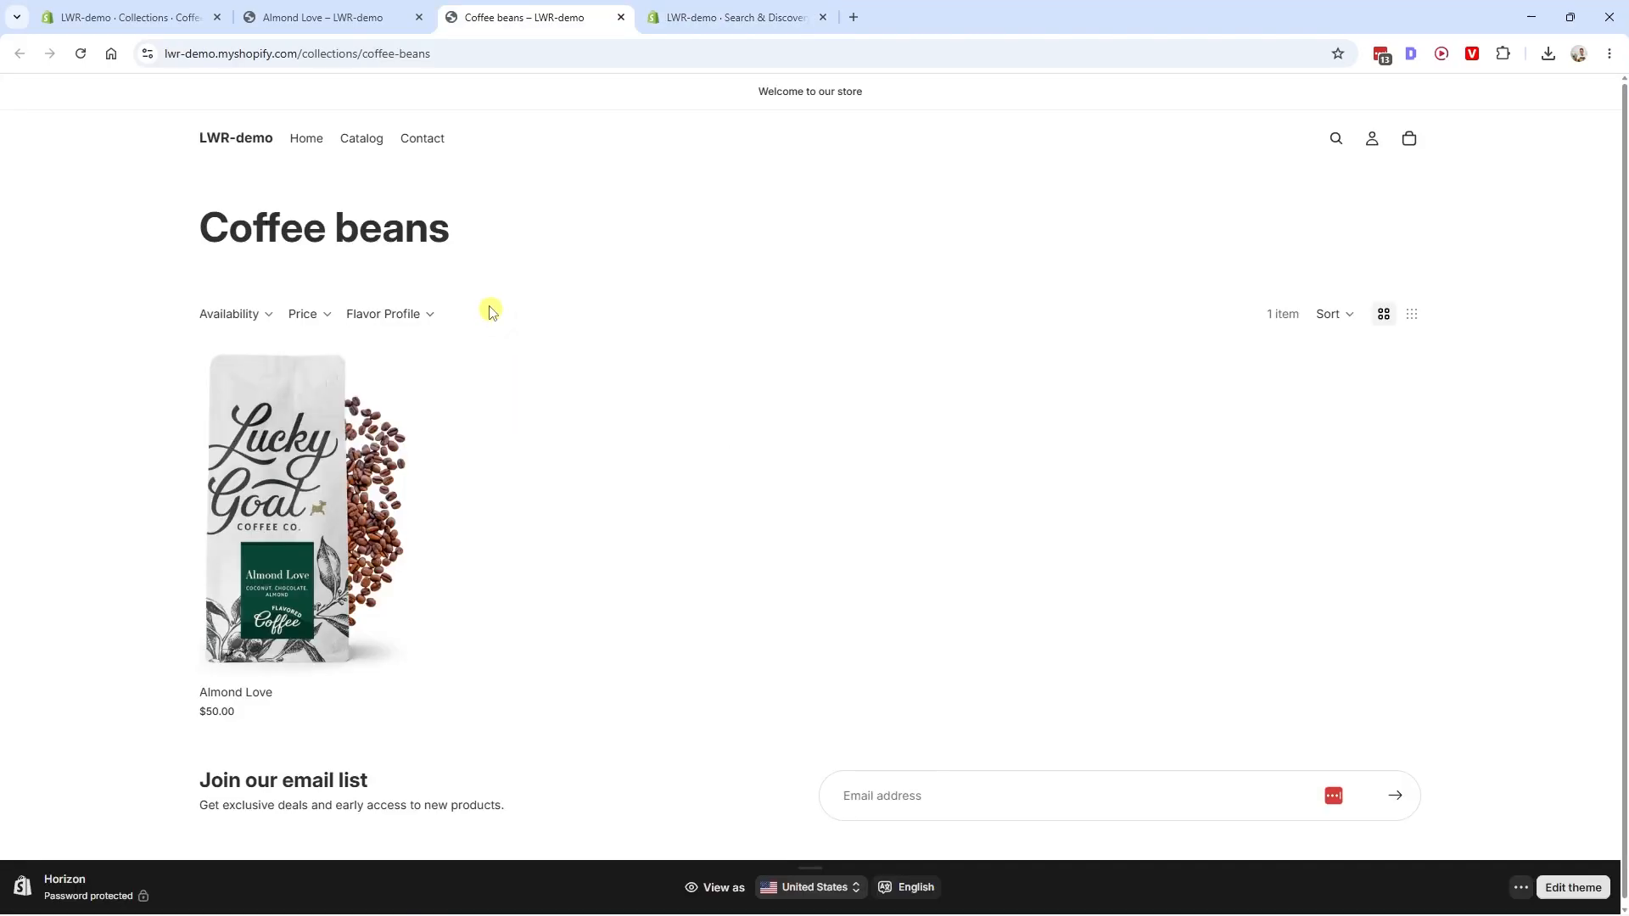
pyautogui.click(407, 316)
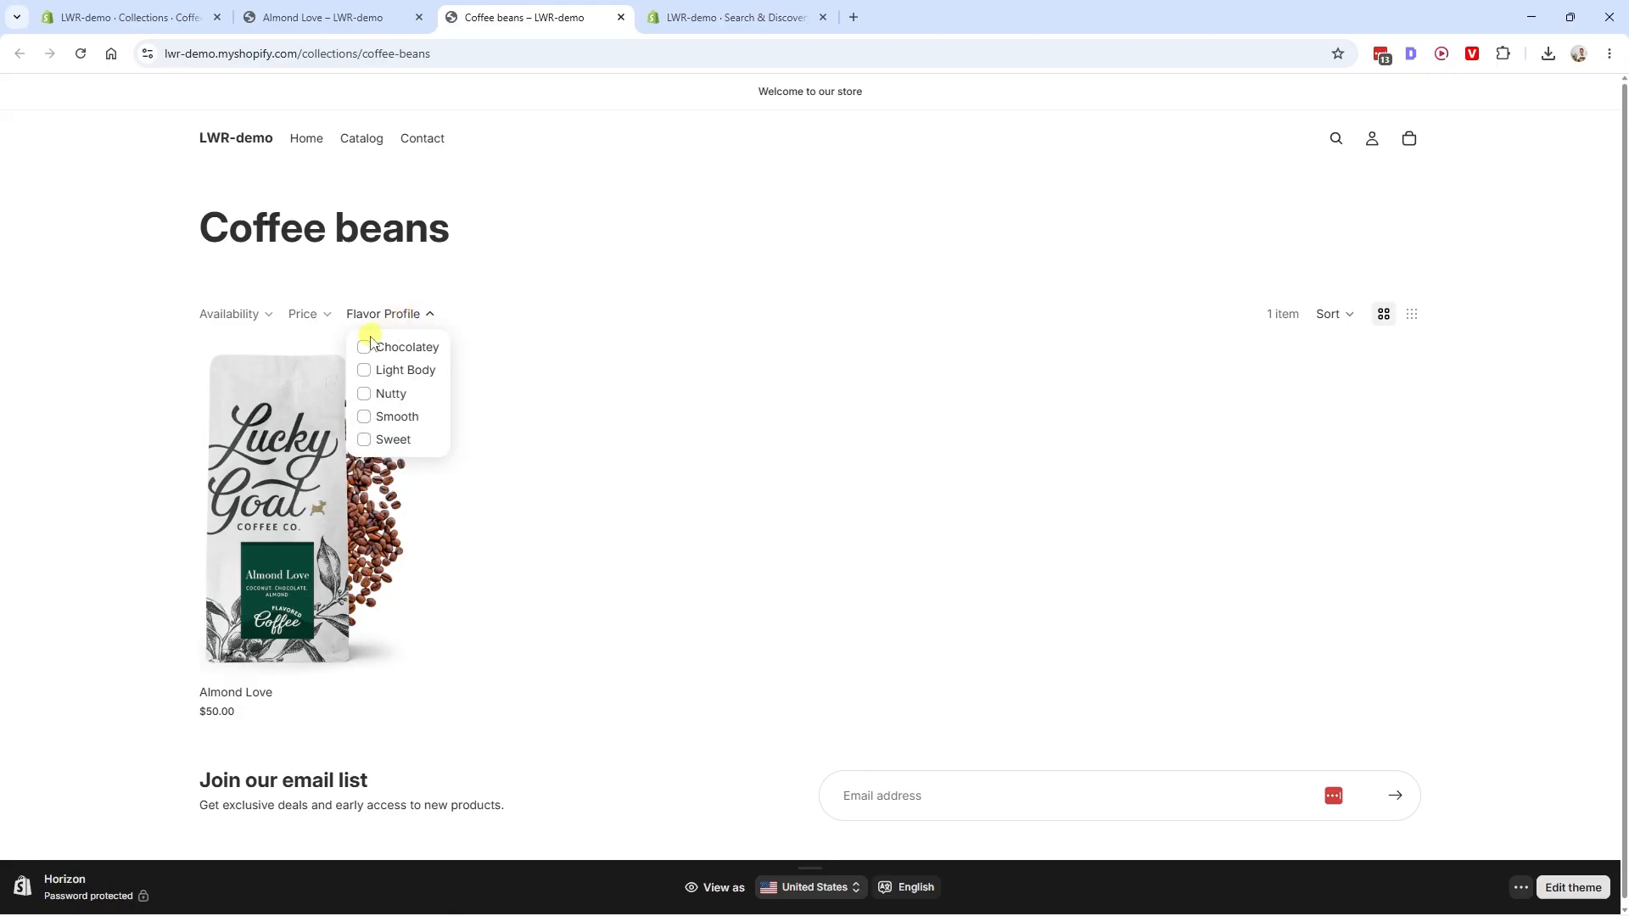
pyautogui.click(364, 394)
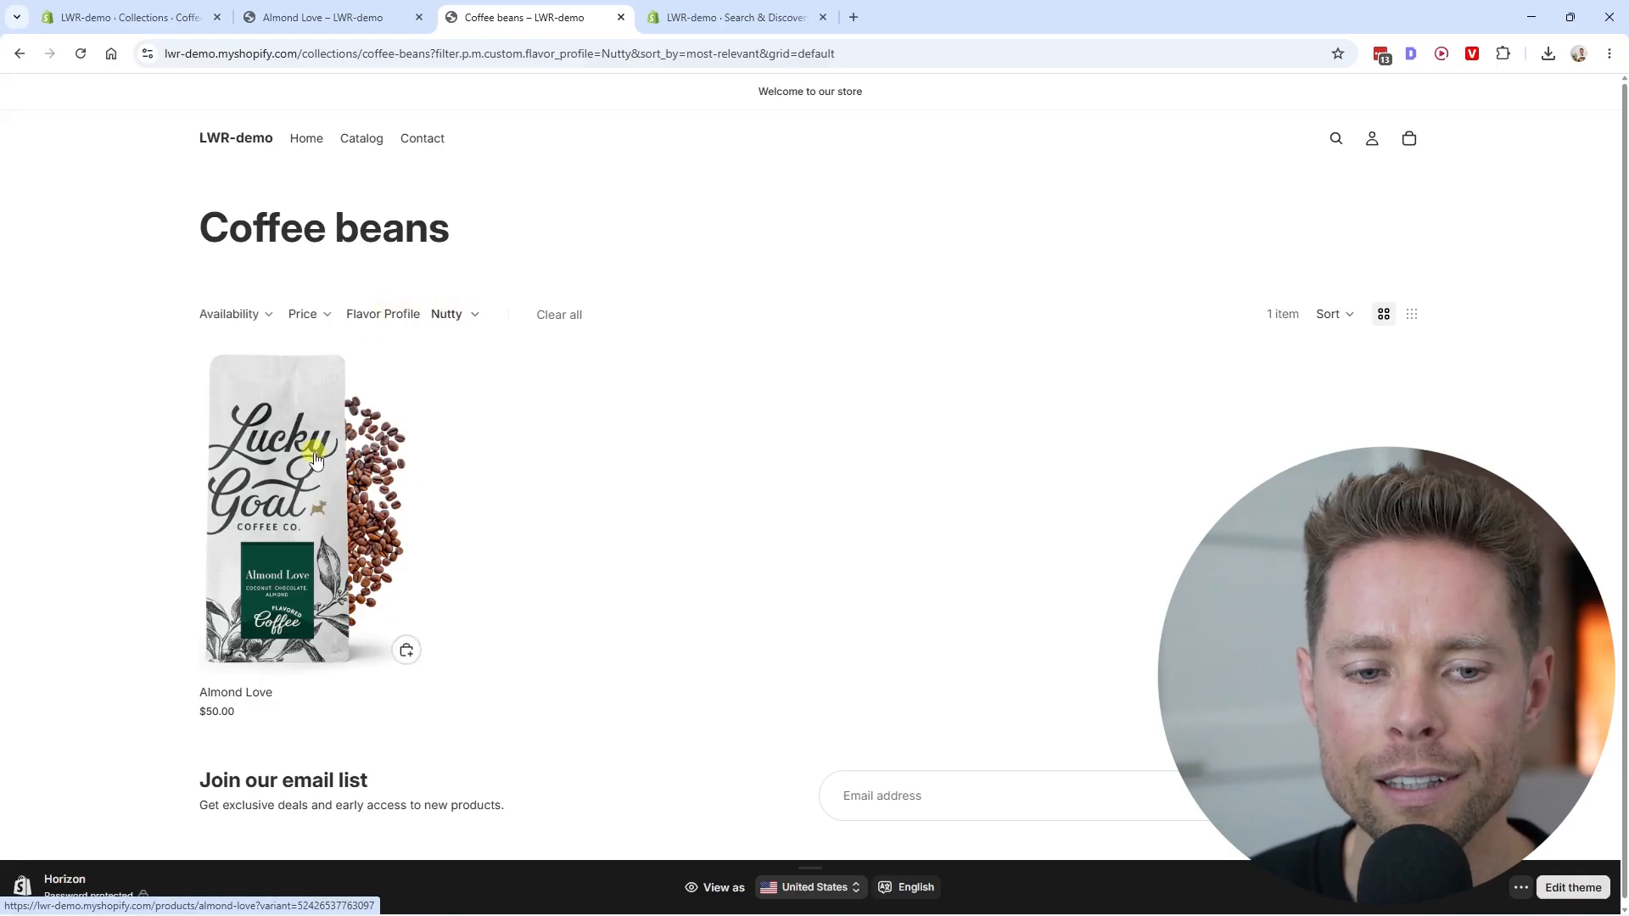
pyautogui.click(450, 313)
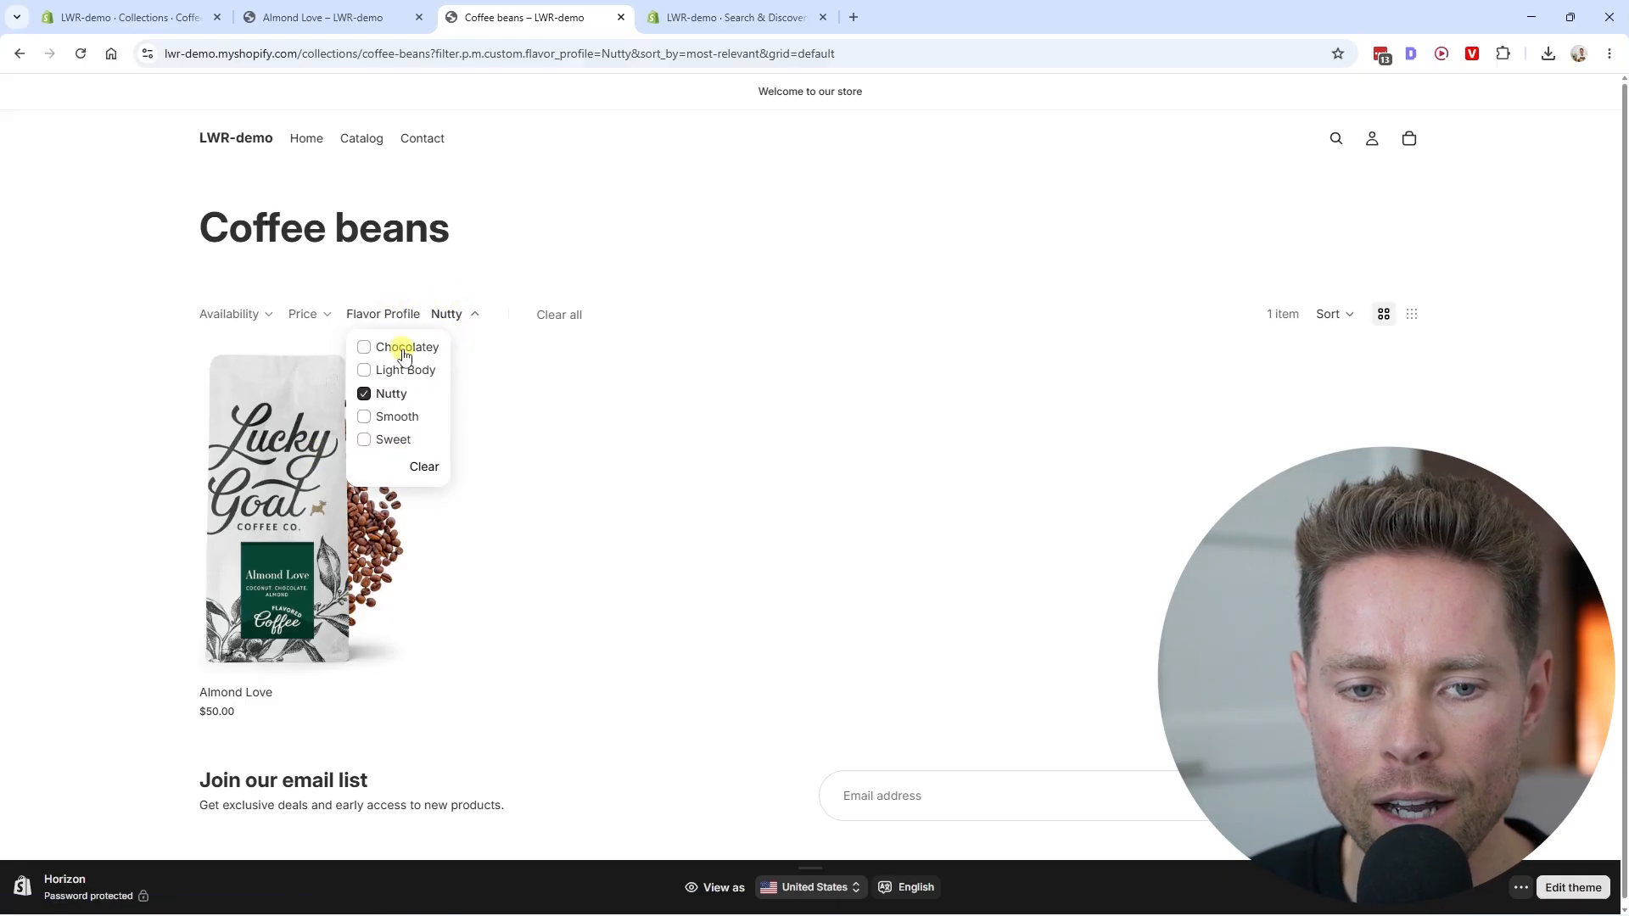
pyautogui.click(465, 314)
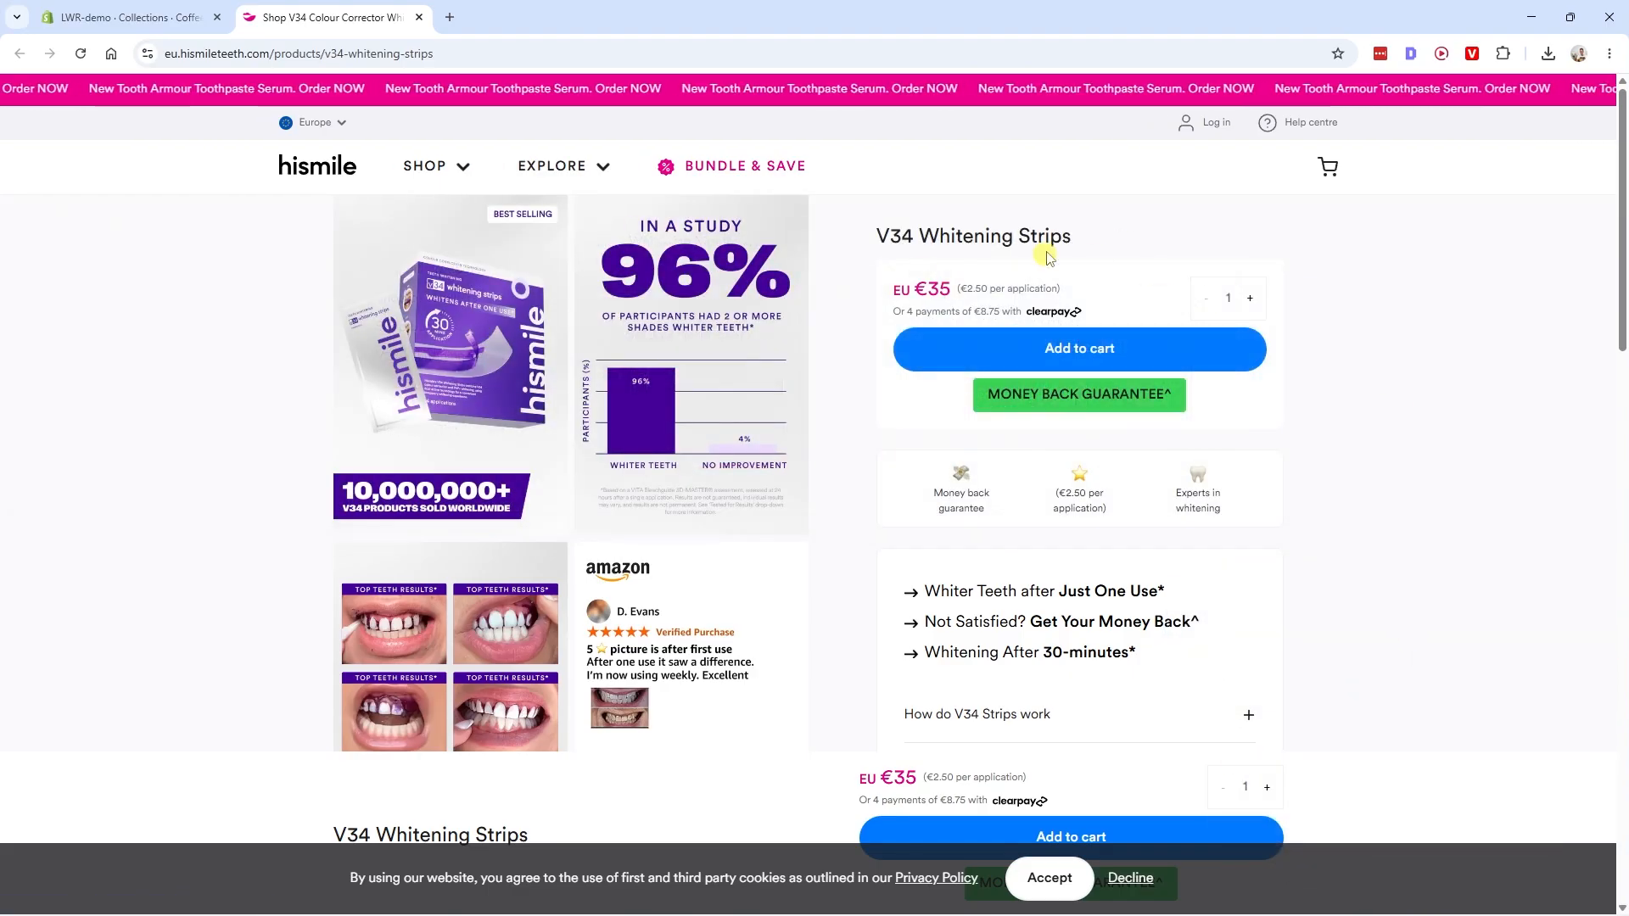
# Examine the icon highlights, benefits and accordion sections on Hismile's V34 Whitening Strips product page, including the list of ingredients
pyautogui.scroll(-2, 1385, 409)
pyautogui.scroll(2, 1385, 402)
pyautogui.scroll(-2, 1391, 416)
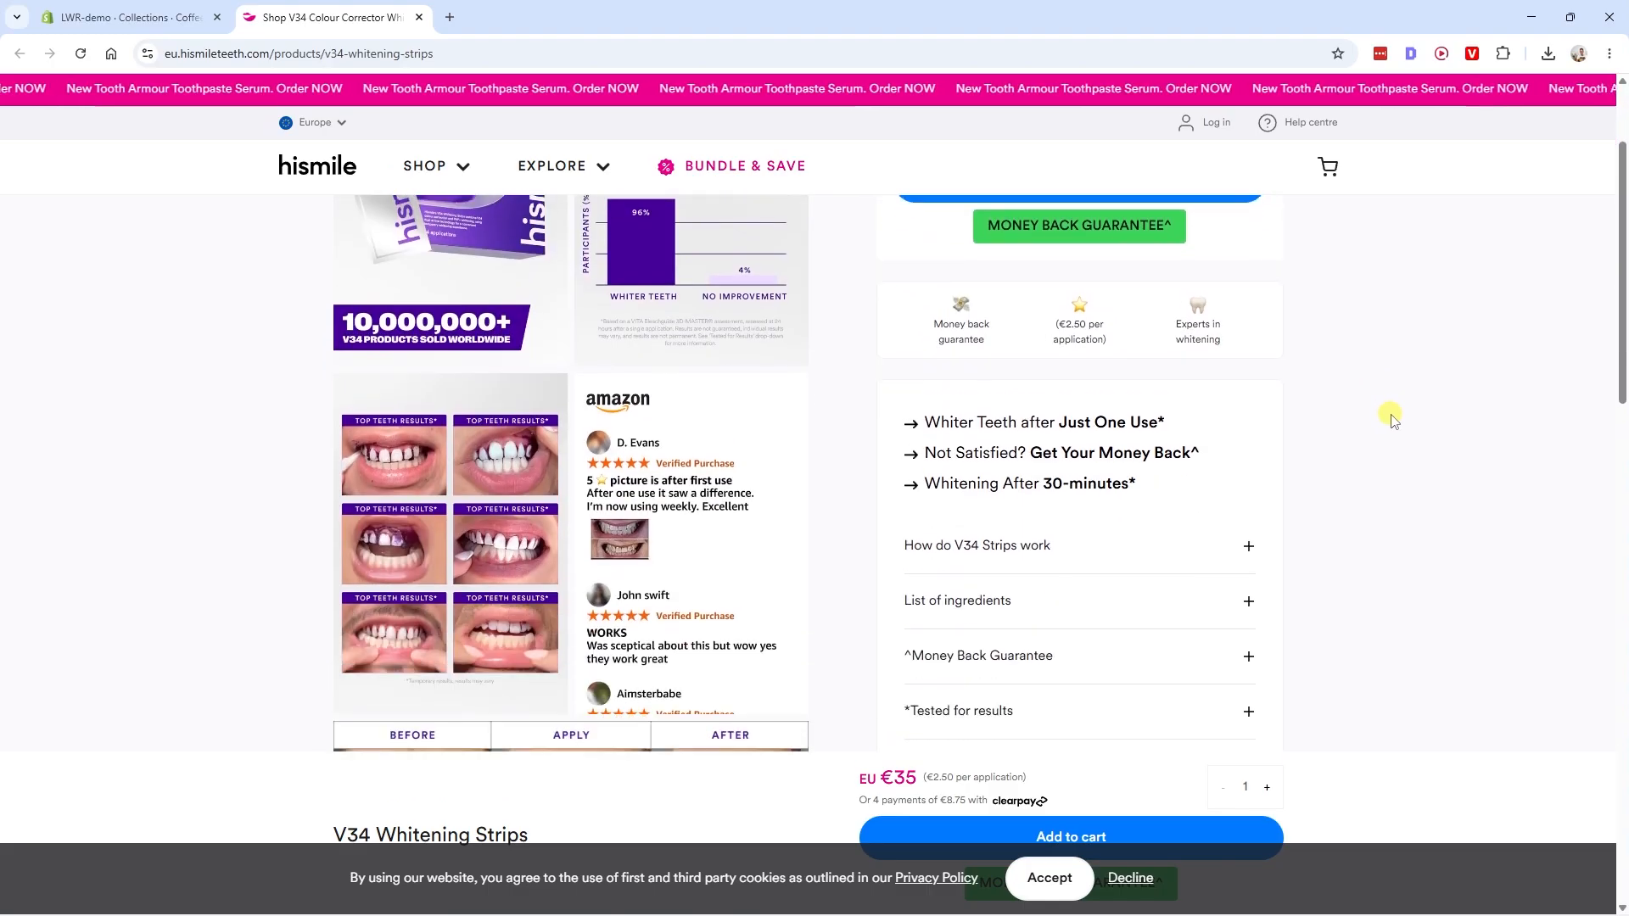
pyautogui.scroll(-1, 1391, 418)
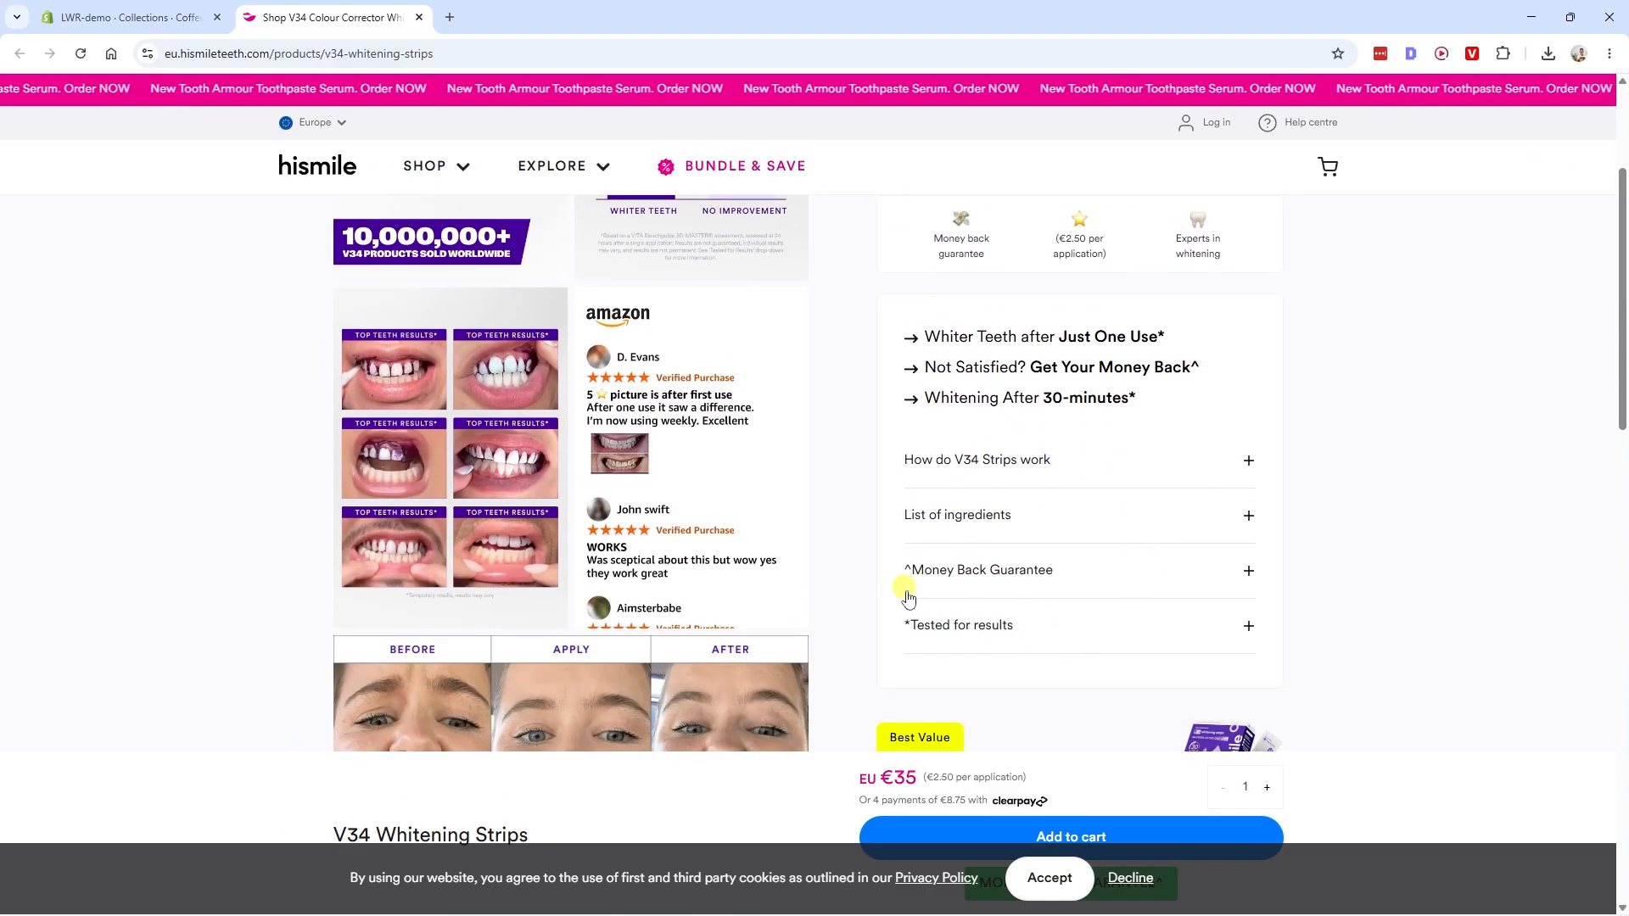
pyautogui.click(984, 526)
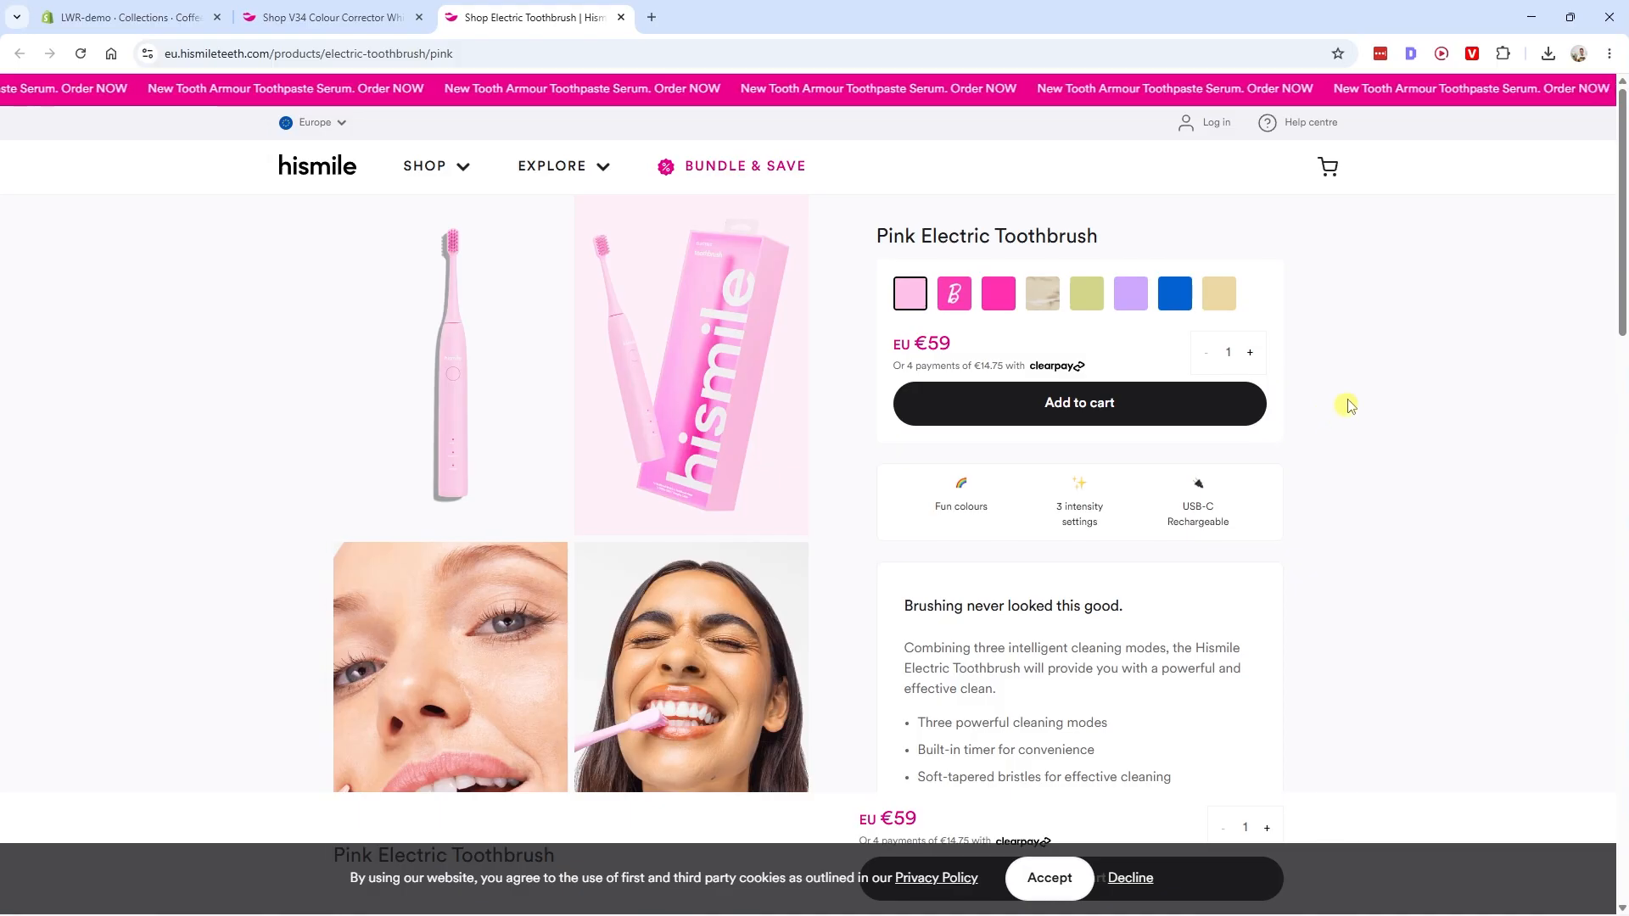
# Examine the icons, description and accordions on the Pink Electric Toothbrush page, expanding and collapsing "What's included?"
pyautogui.moveTo(997, 230); pyautogui.dragTo(1112, 240)
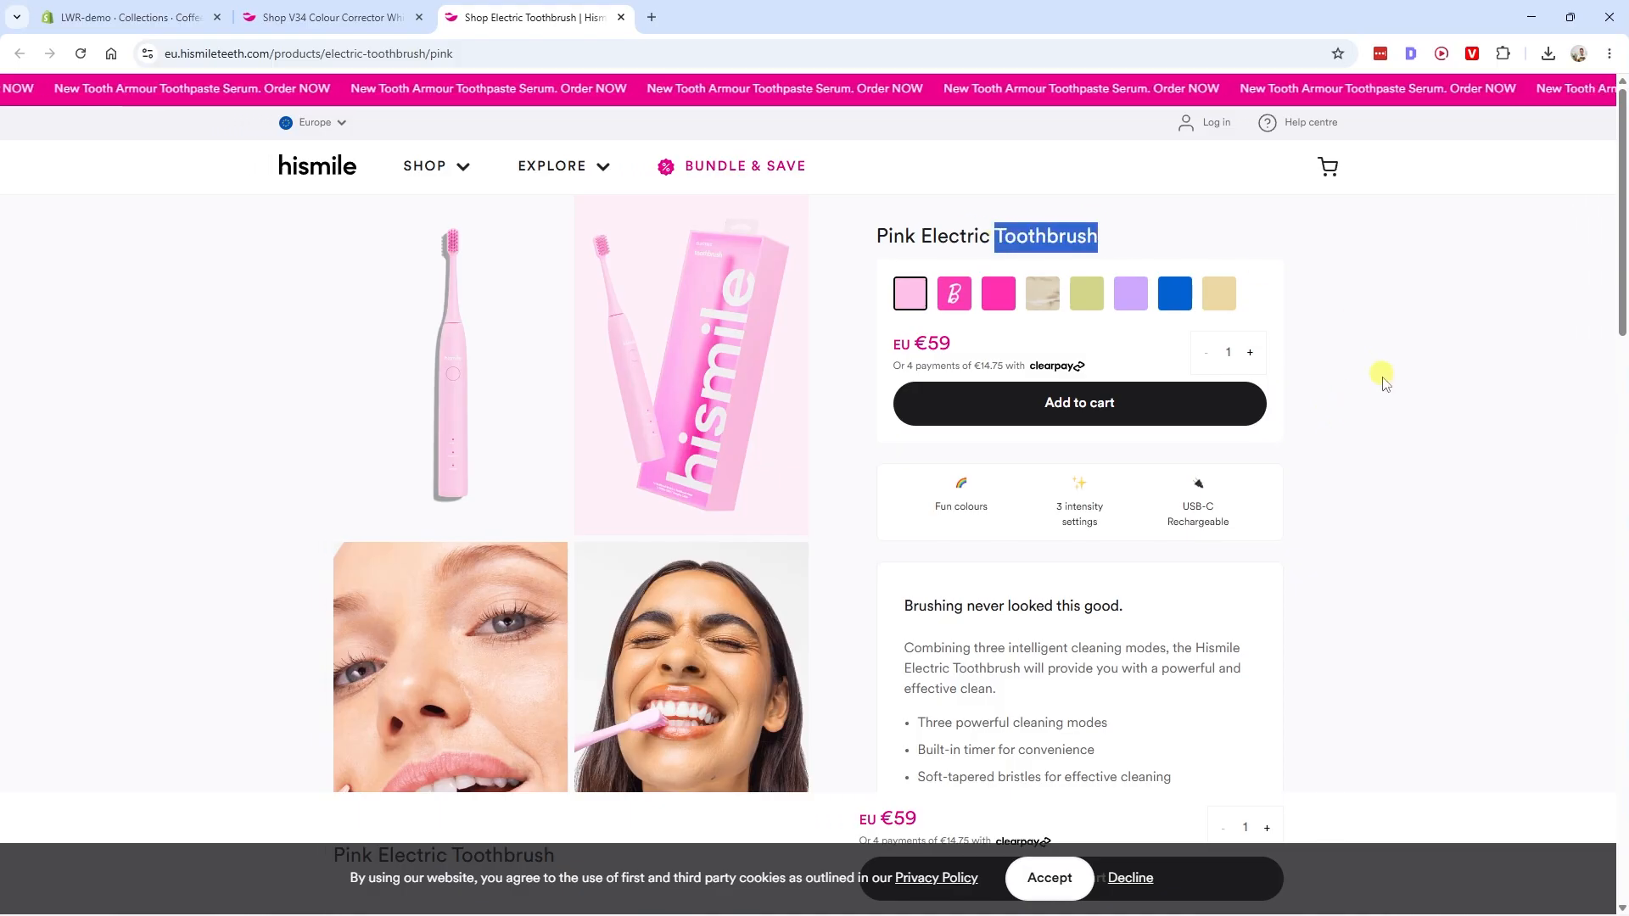
pyautogui.scroll(-4, 1384, 382)
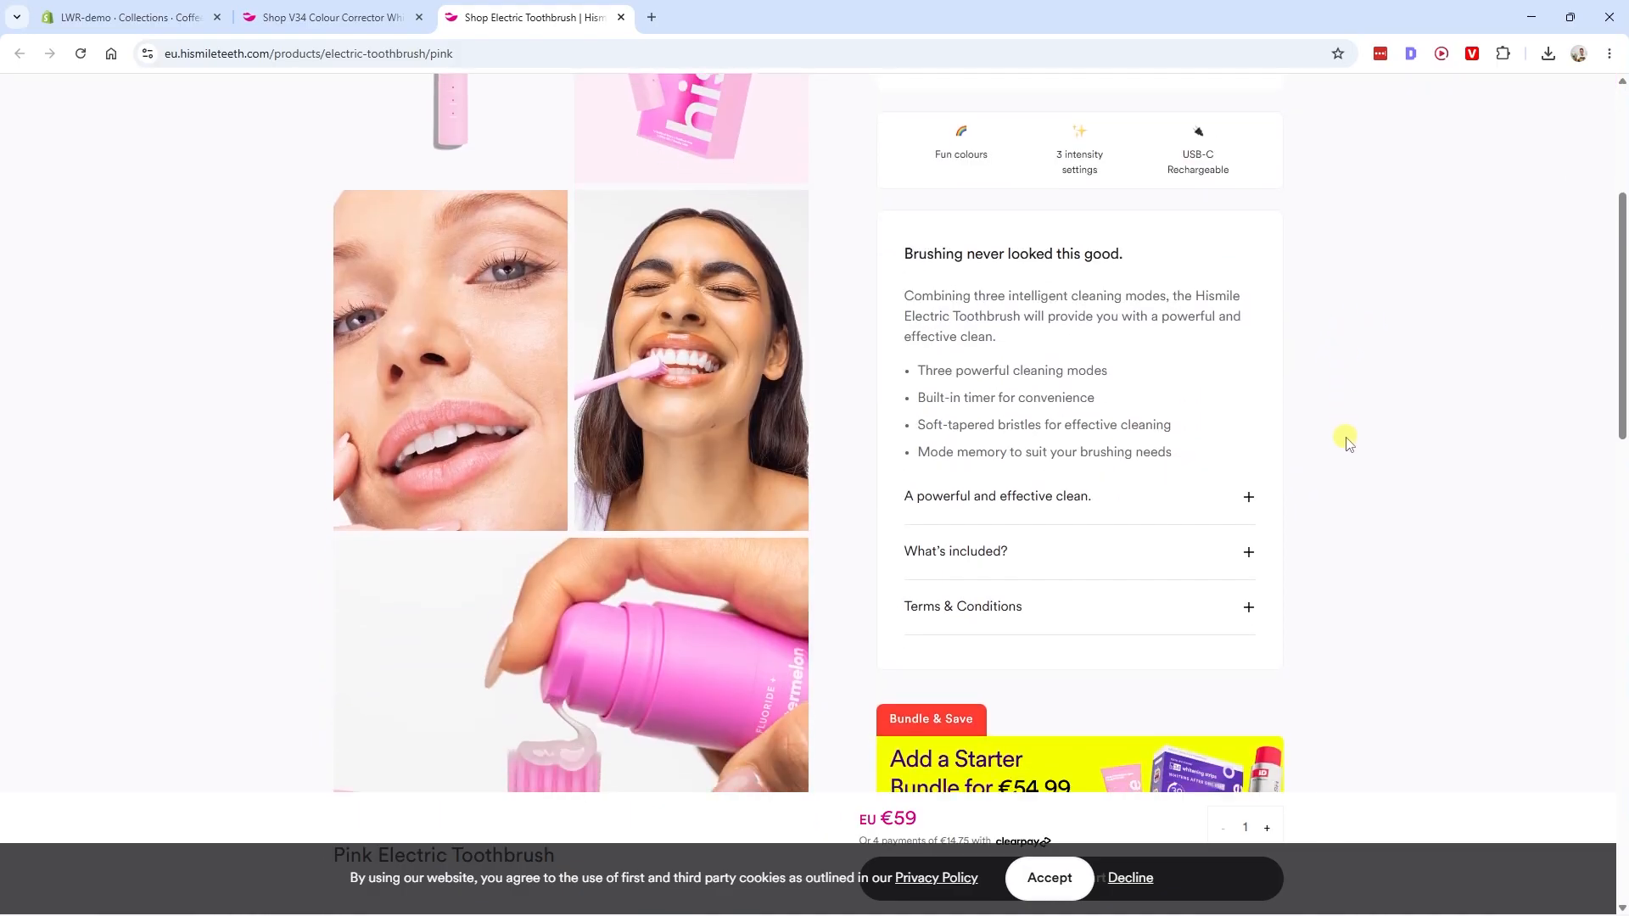
pyautogui.scroll(-2, 1329, 441)
pyautogui.scroll(-1, 1326, 445)
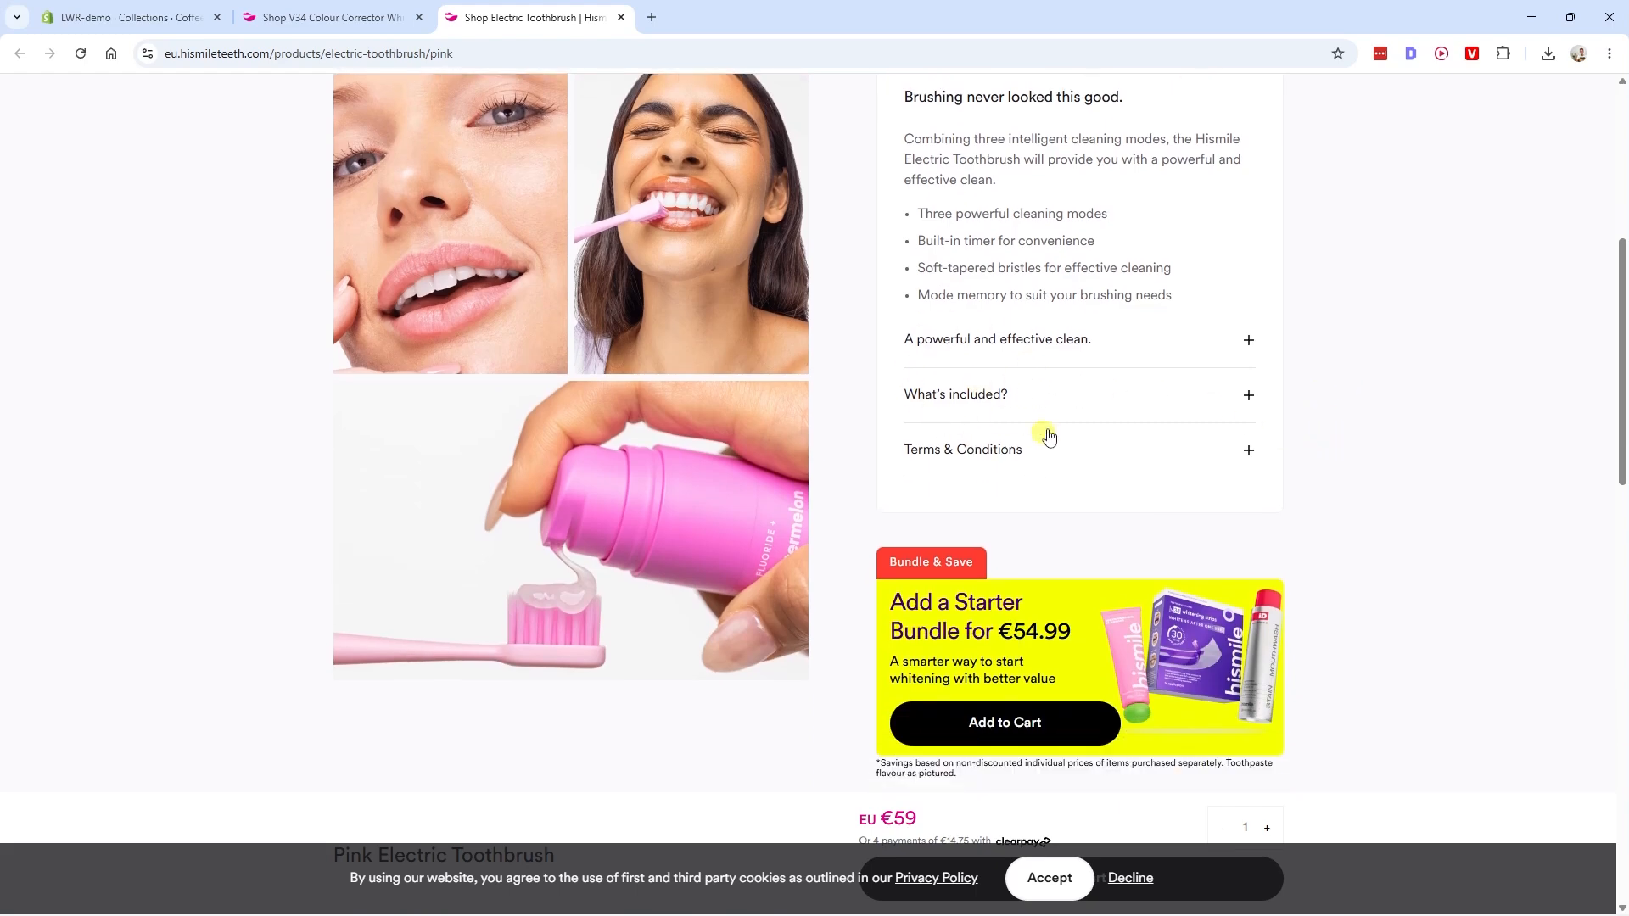
pyautogui.scroll(1, 993, 446)
pyautogui.scroll(2, 1066, 478)
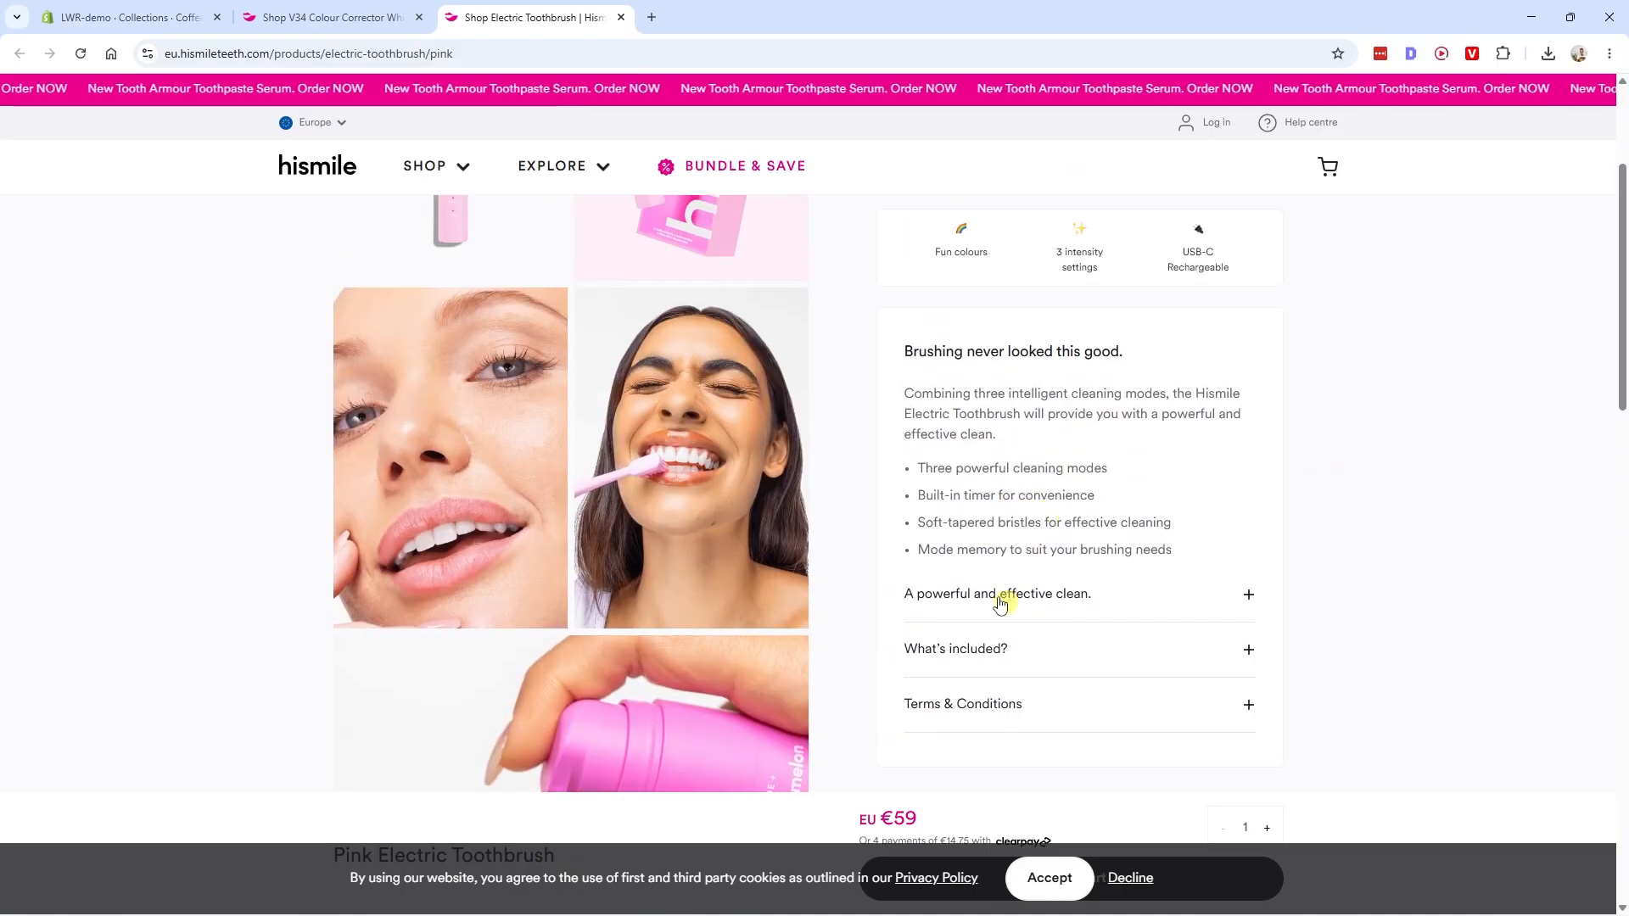
pyautogui.click(965, 652)
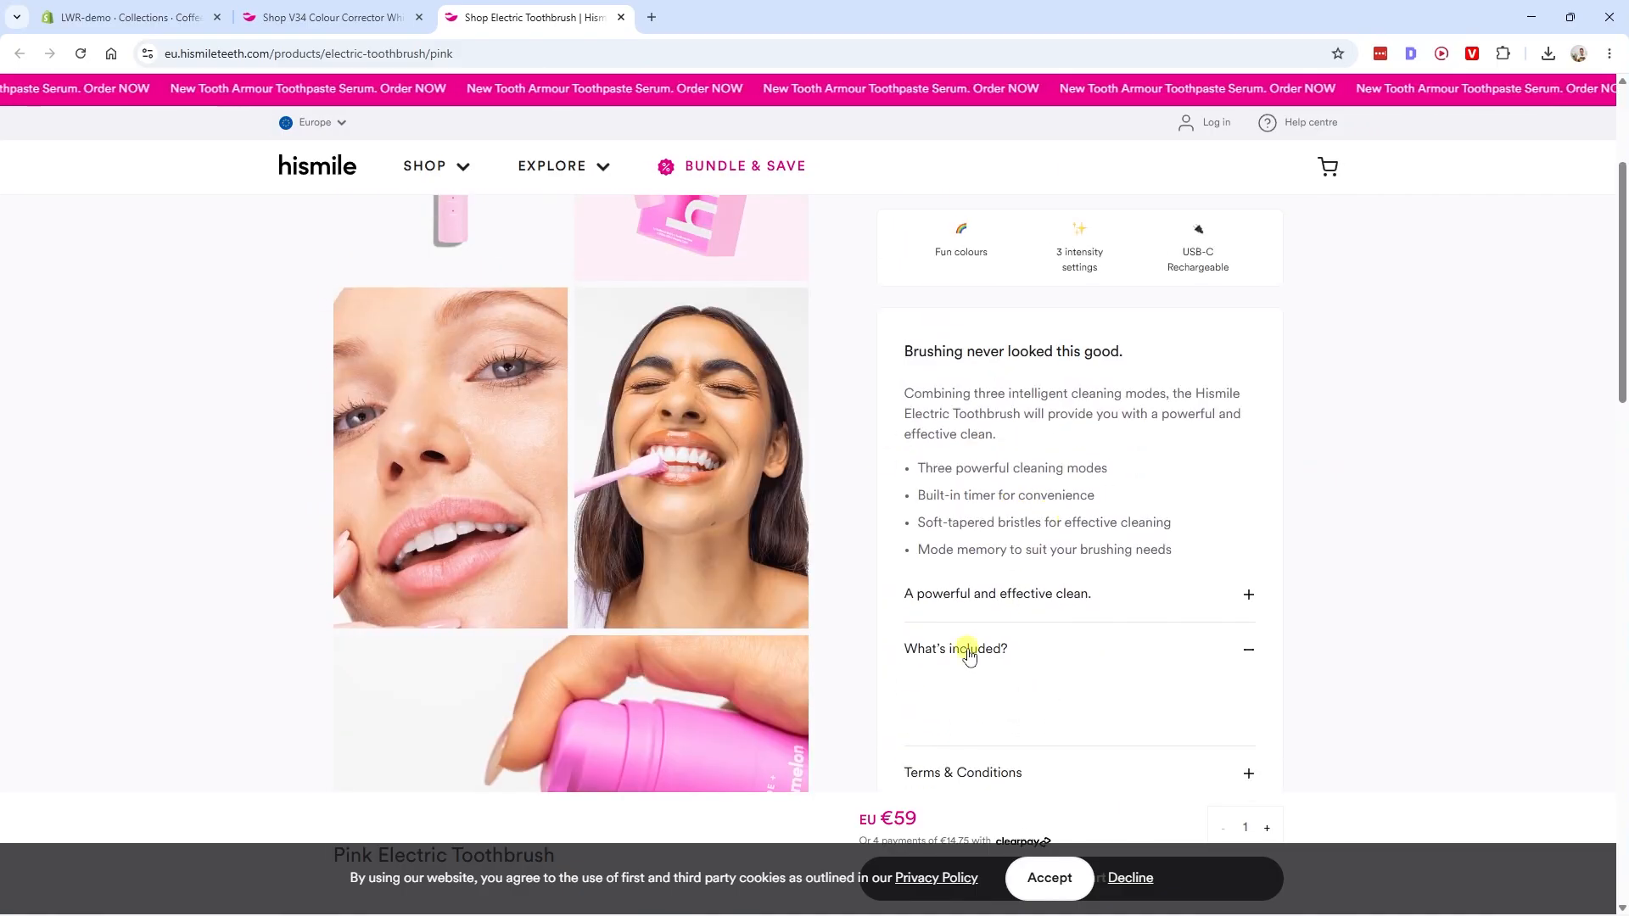
pyautogui.click(1000, 654)
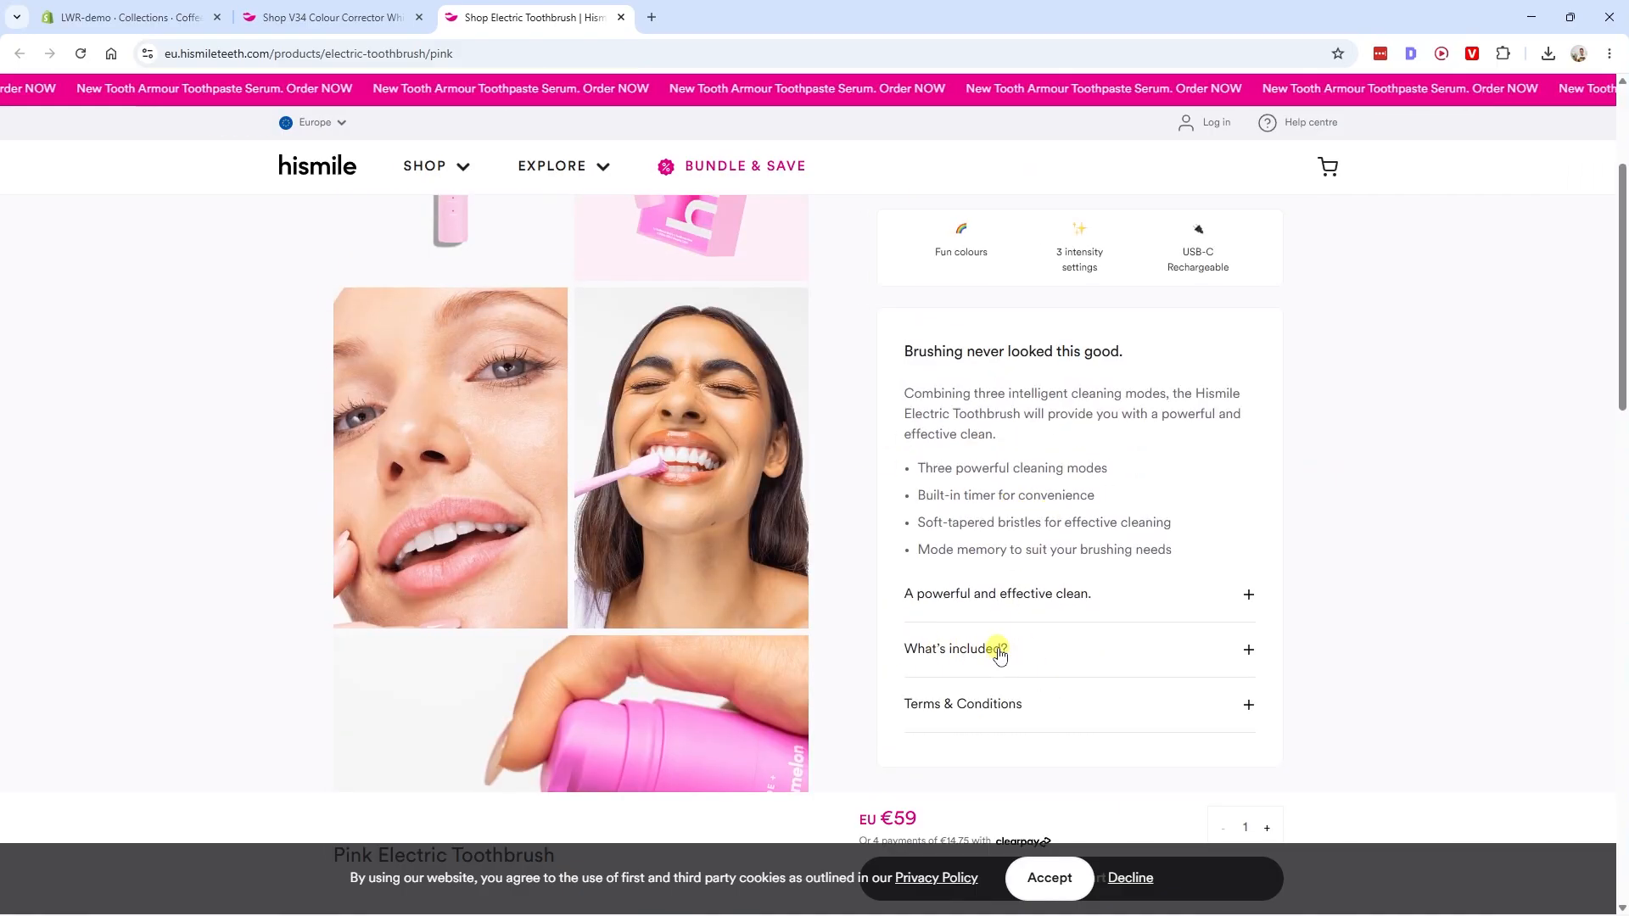
# Return to the V34 Whitening Strips page, expand its list of ingredients, and compare it with the Pink Electric Toothbrush page
pyautogui.hotkey('ctrl', 'shift', 'Tab')
pyautogui.scroll(3, 959, 499)
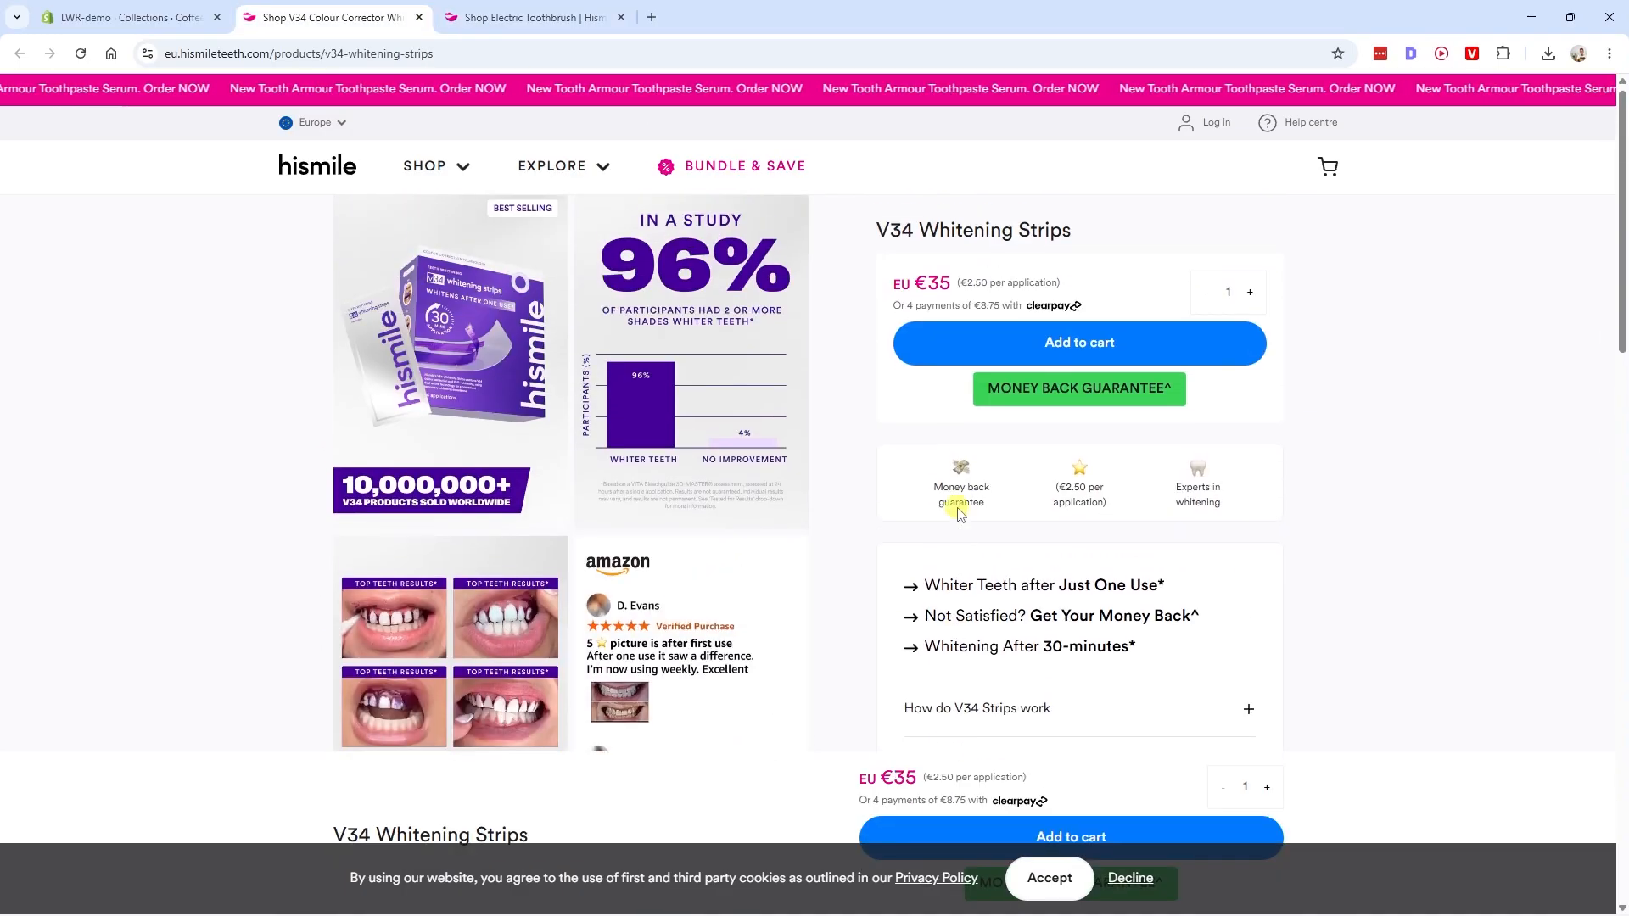
pyautogui.scroll(-3, 1137, 340)
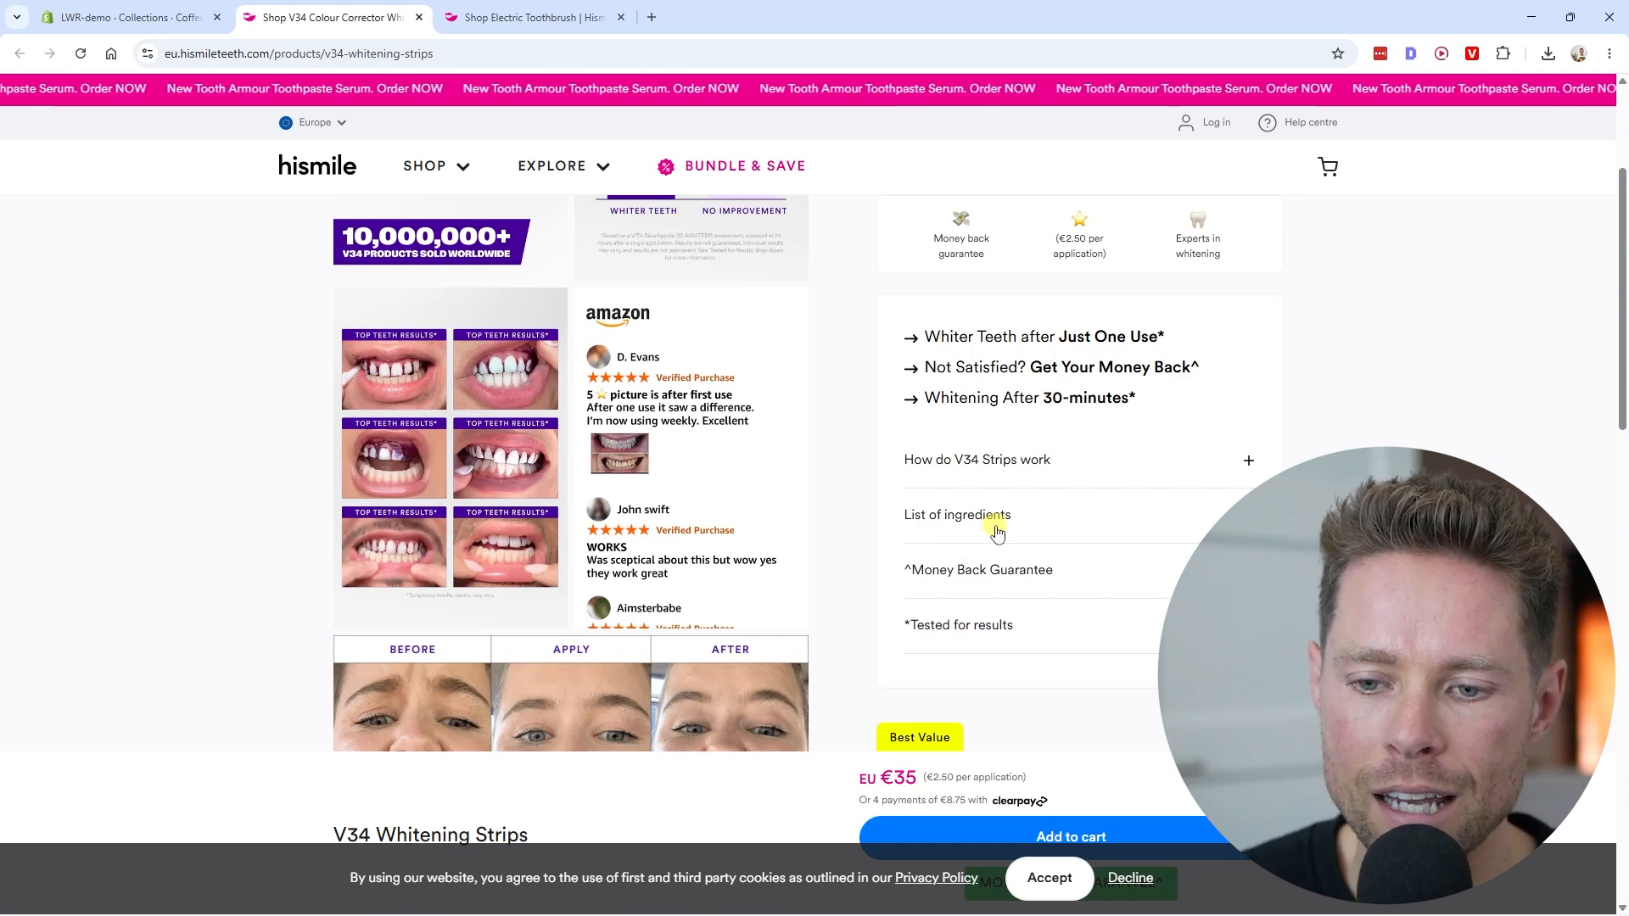
pyautogui.click(955, 522)
pyautogui.click(533, 17)
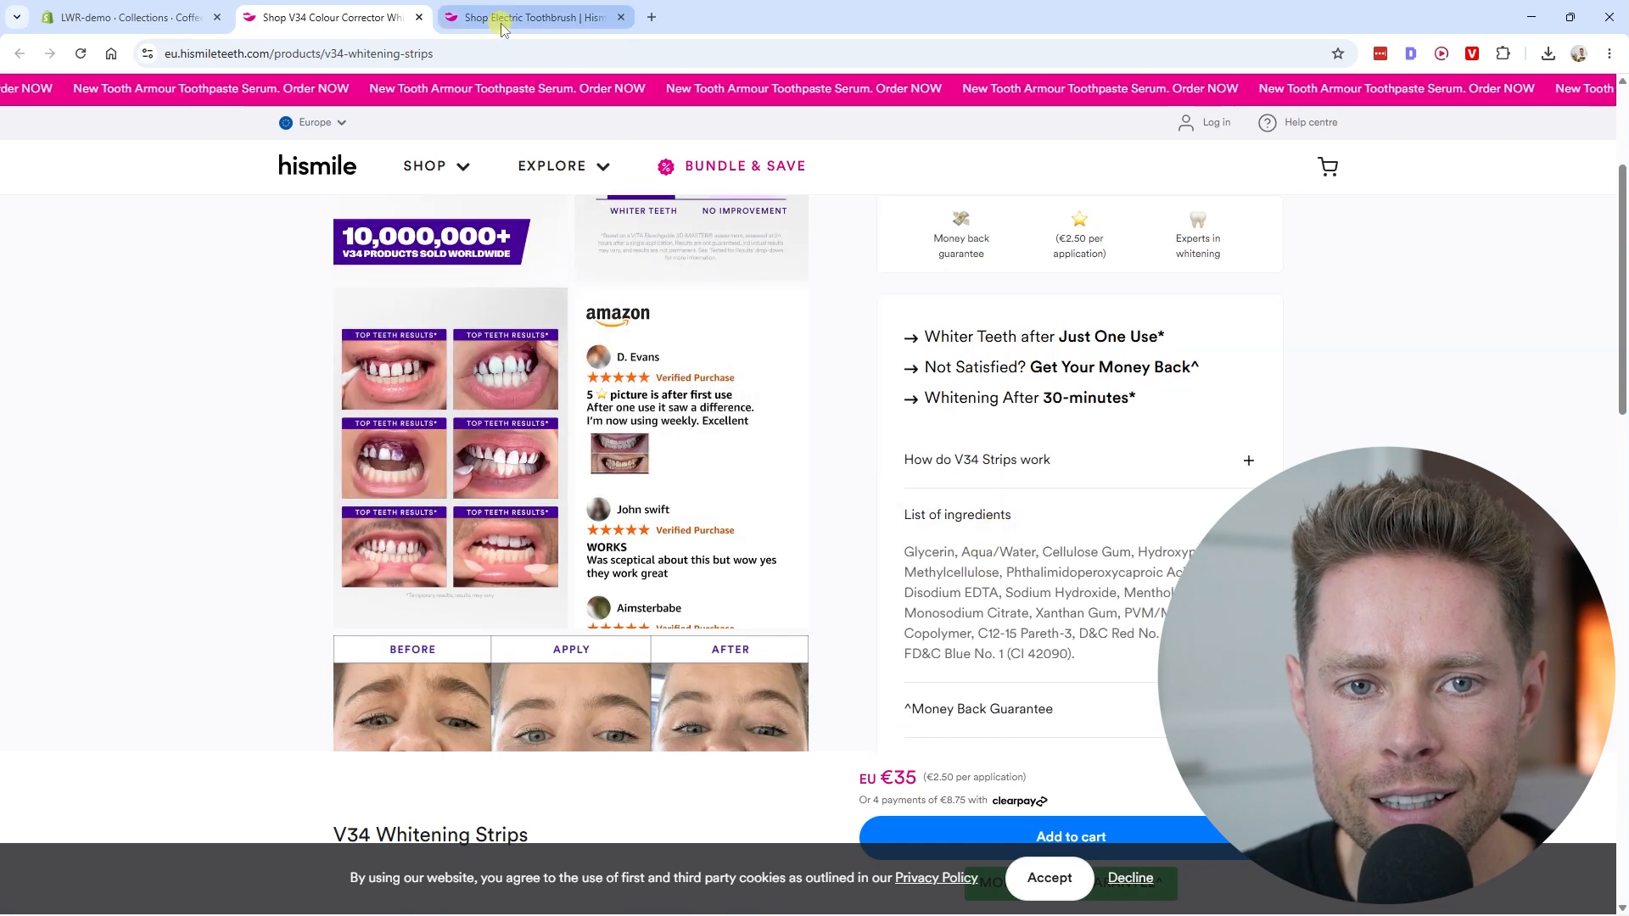
pyautogui.click(1110, 320)
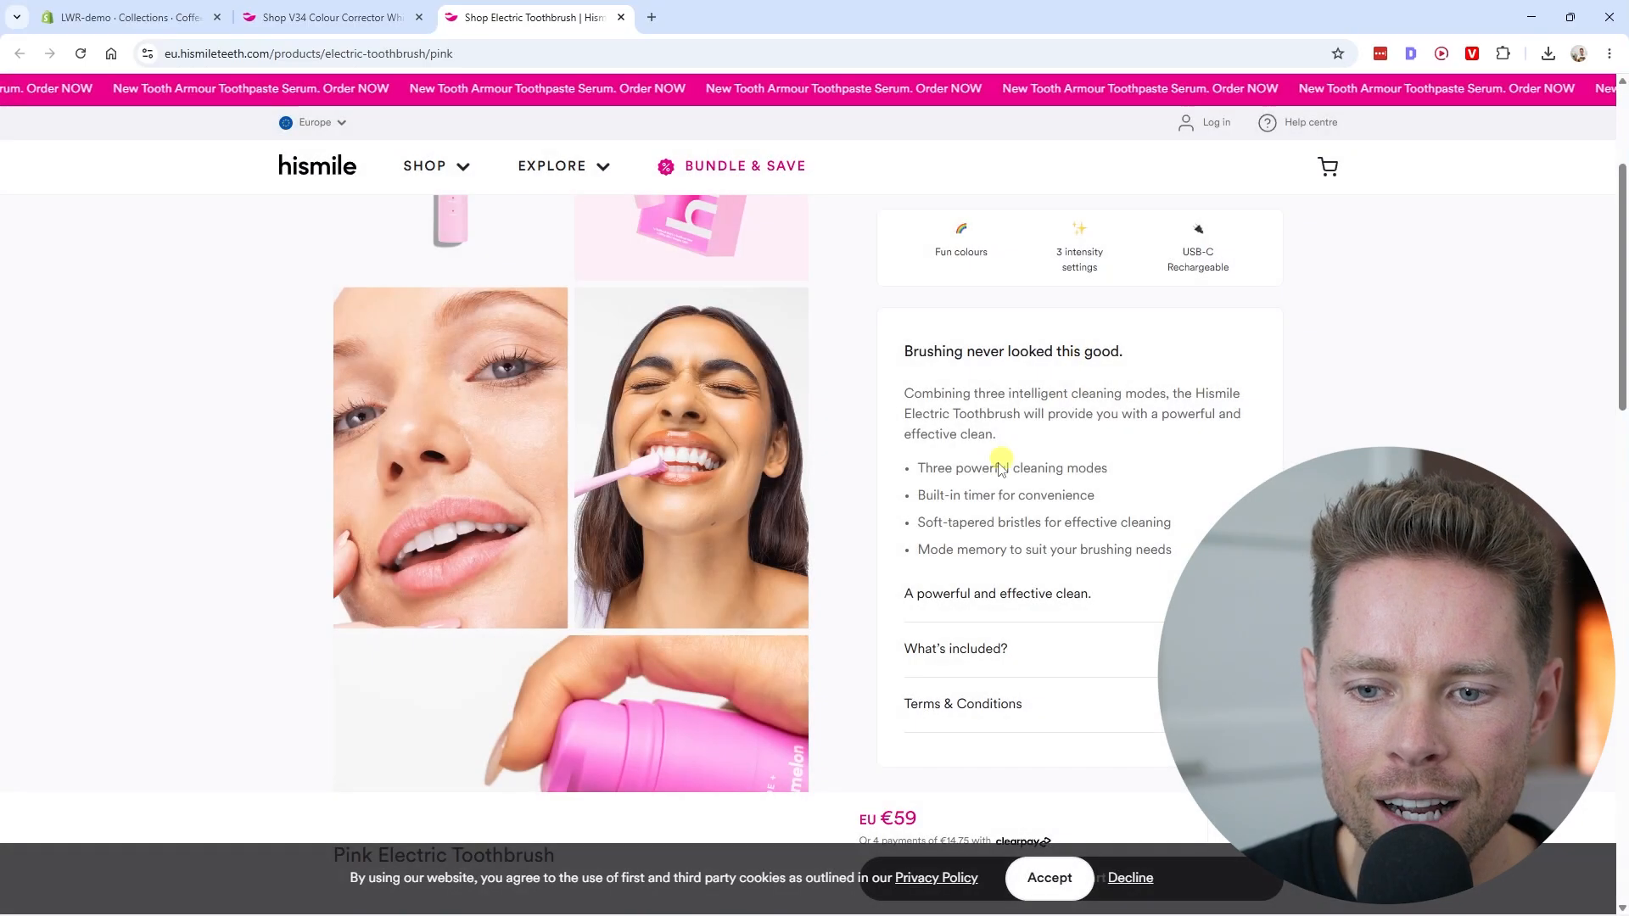
# Review the Pink Electric Toothbrush page from its colour options down to the product details
pyautogui.scroll(2, 1023, 441)
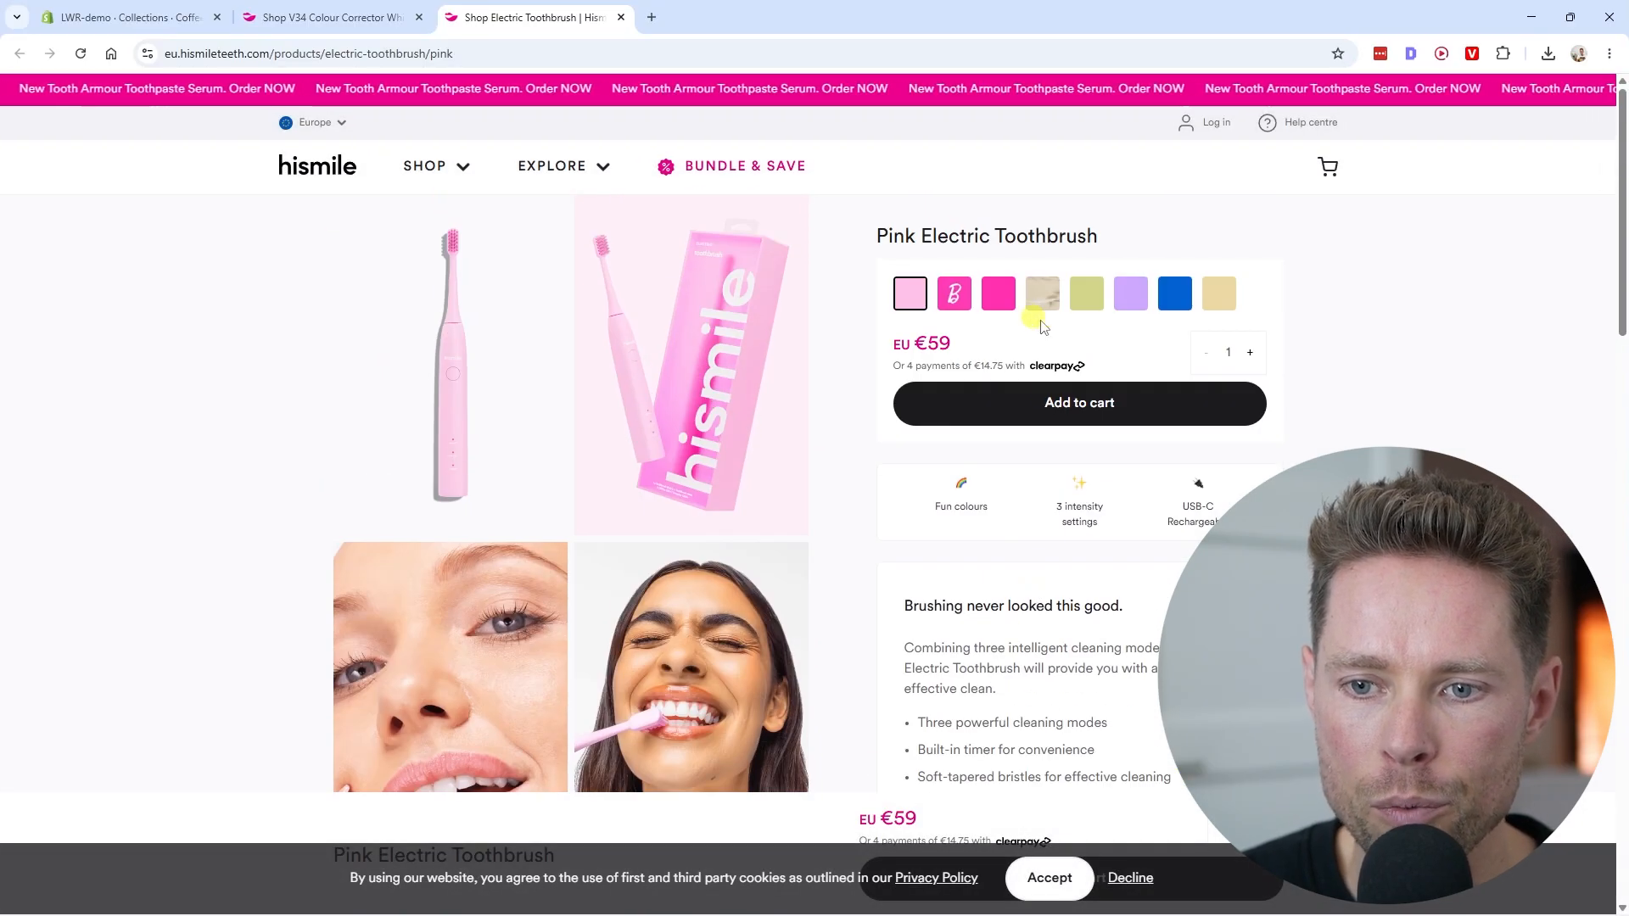
pyautogui.scroll(-5, 1043, 467)
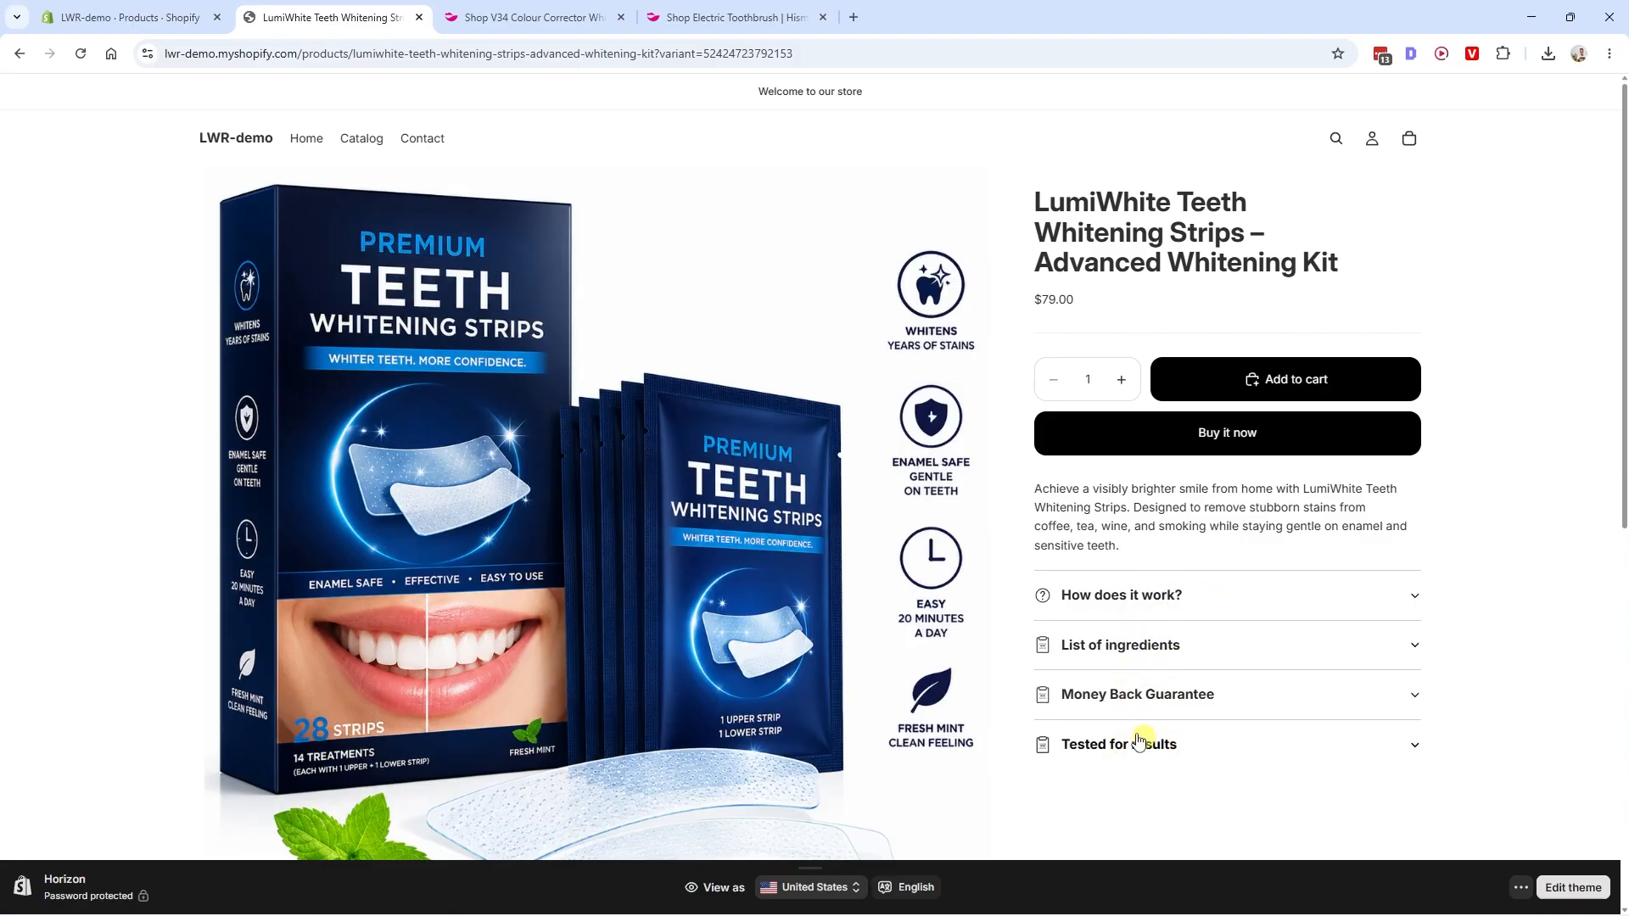
# Expand the Money Back Guarantee accordion on the LumiWhite strips and Blush Sonic toothbrush demo store pages to compare its text
pyautogui.click(1133, 701)
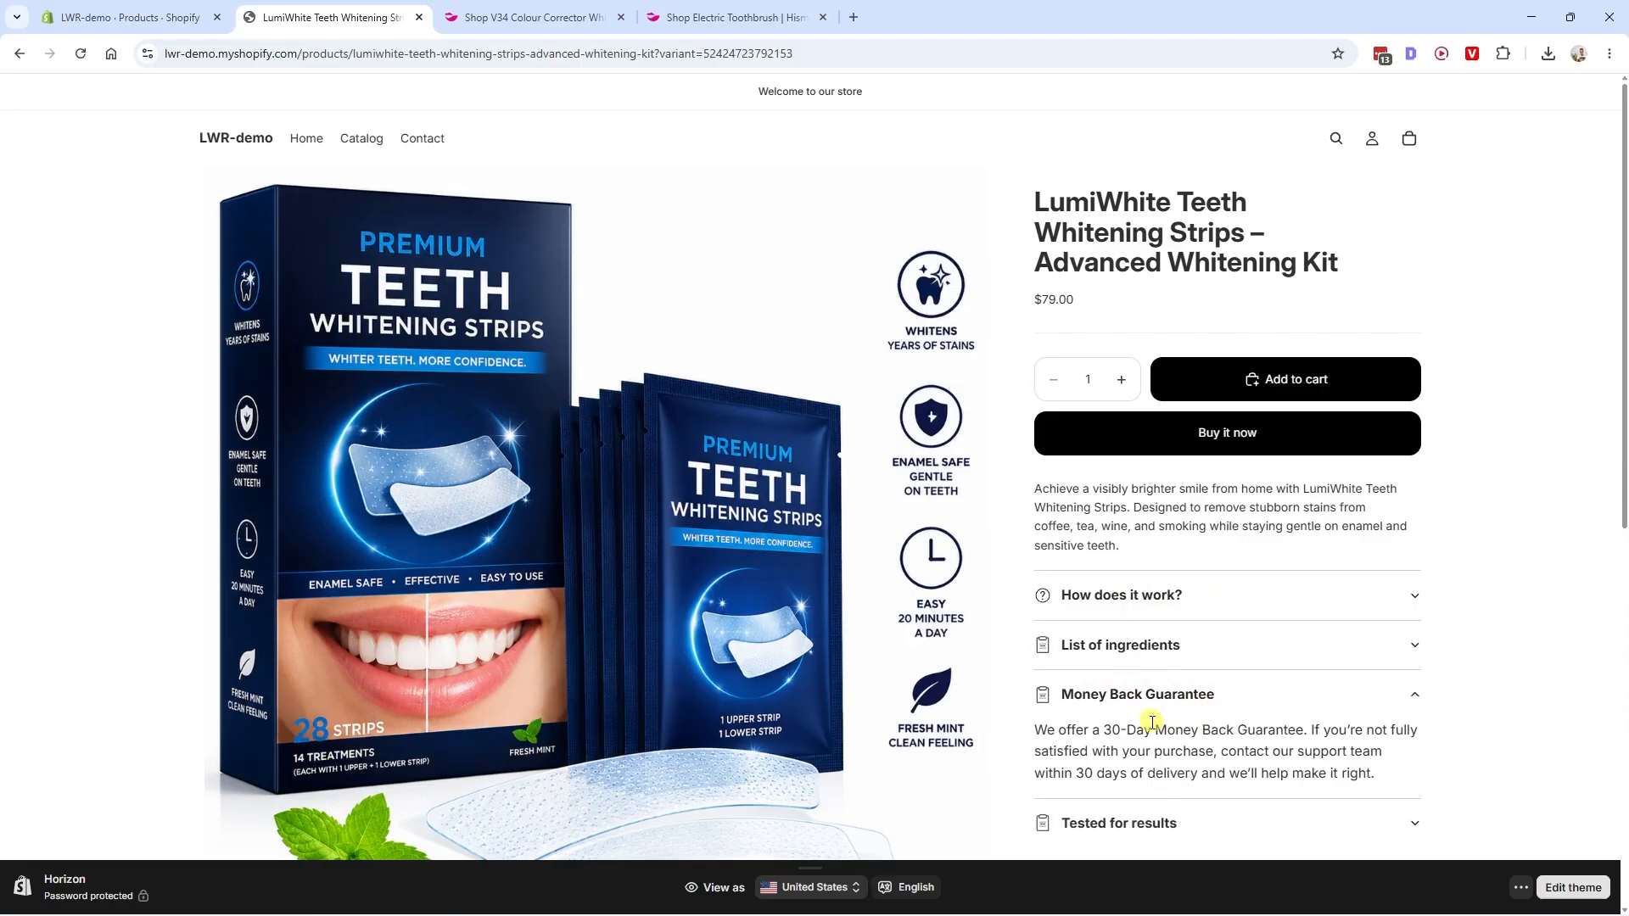
pyautogui.scroll(-1, 1145, 718)
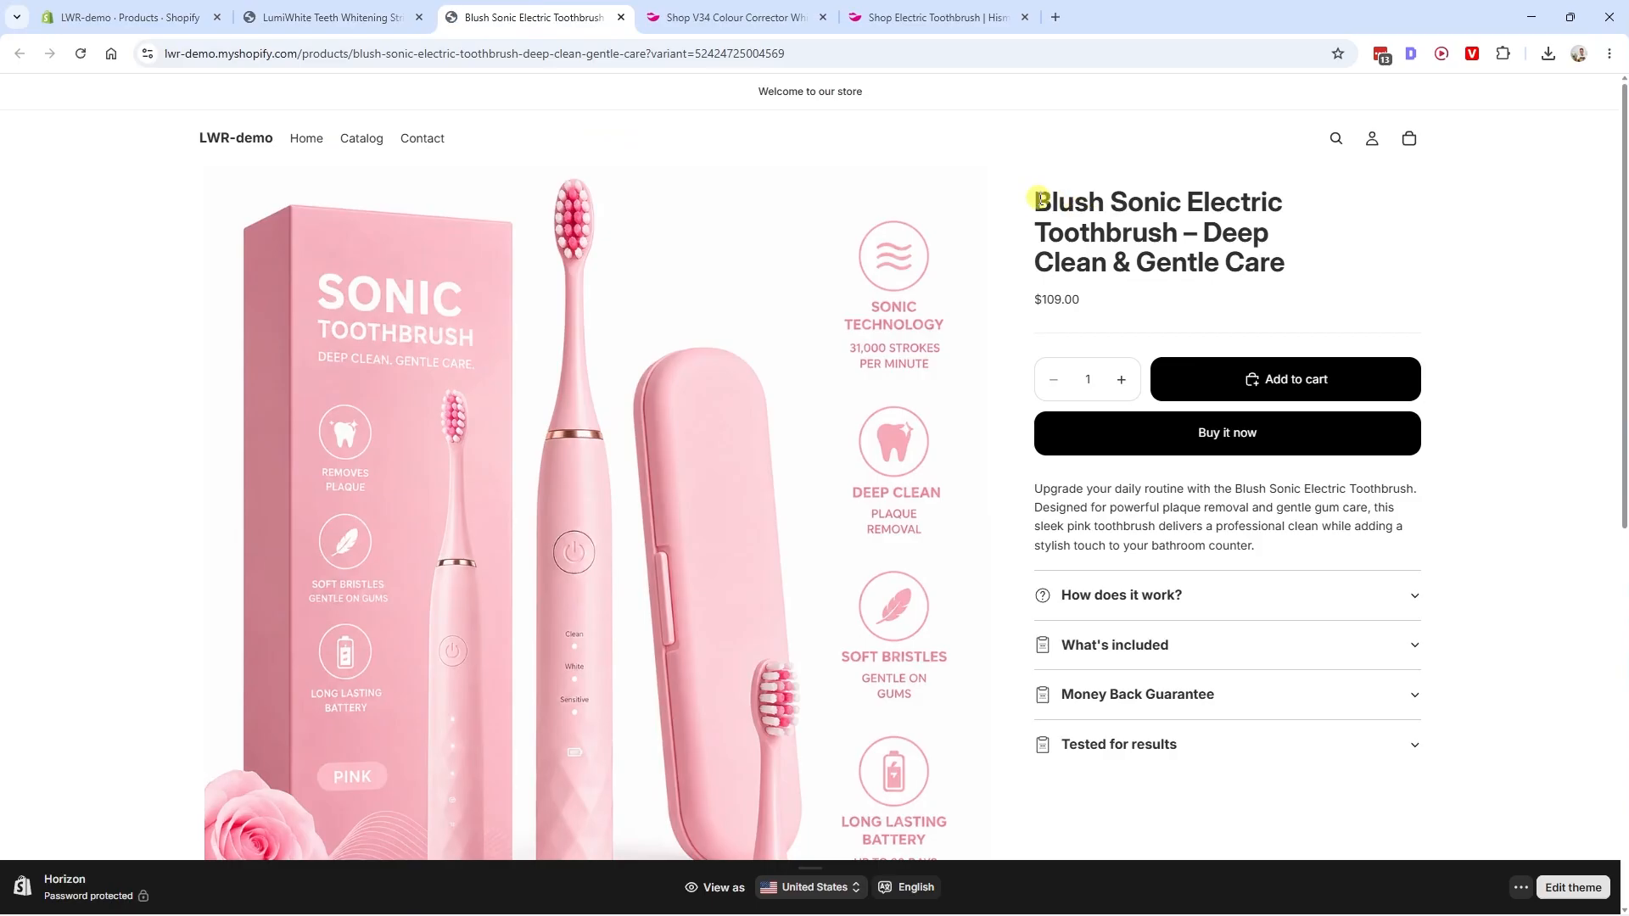
pyautogui.moveTo(1041, 235); pyautogui.dragTo(1174, 233)
pyautogui.click(1174, 233)
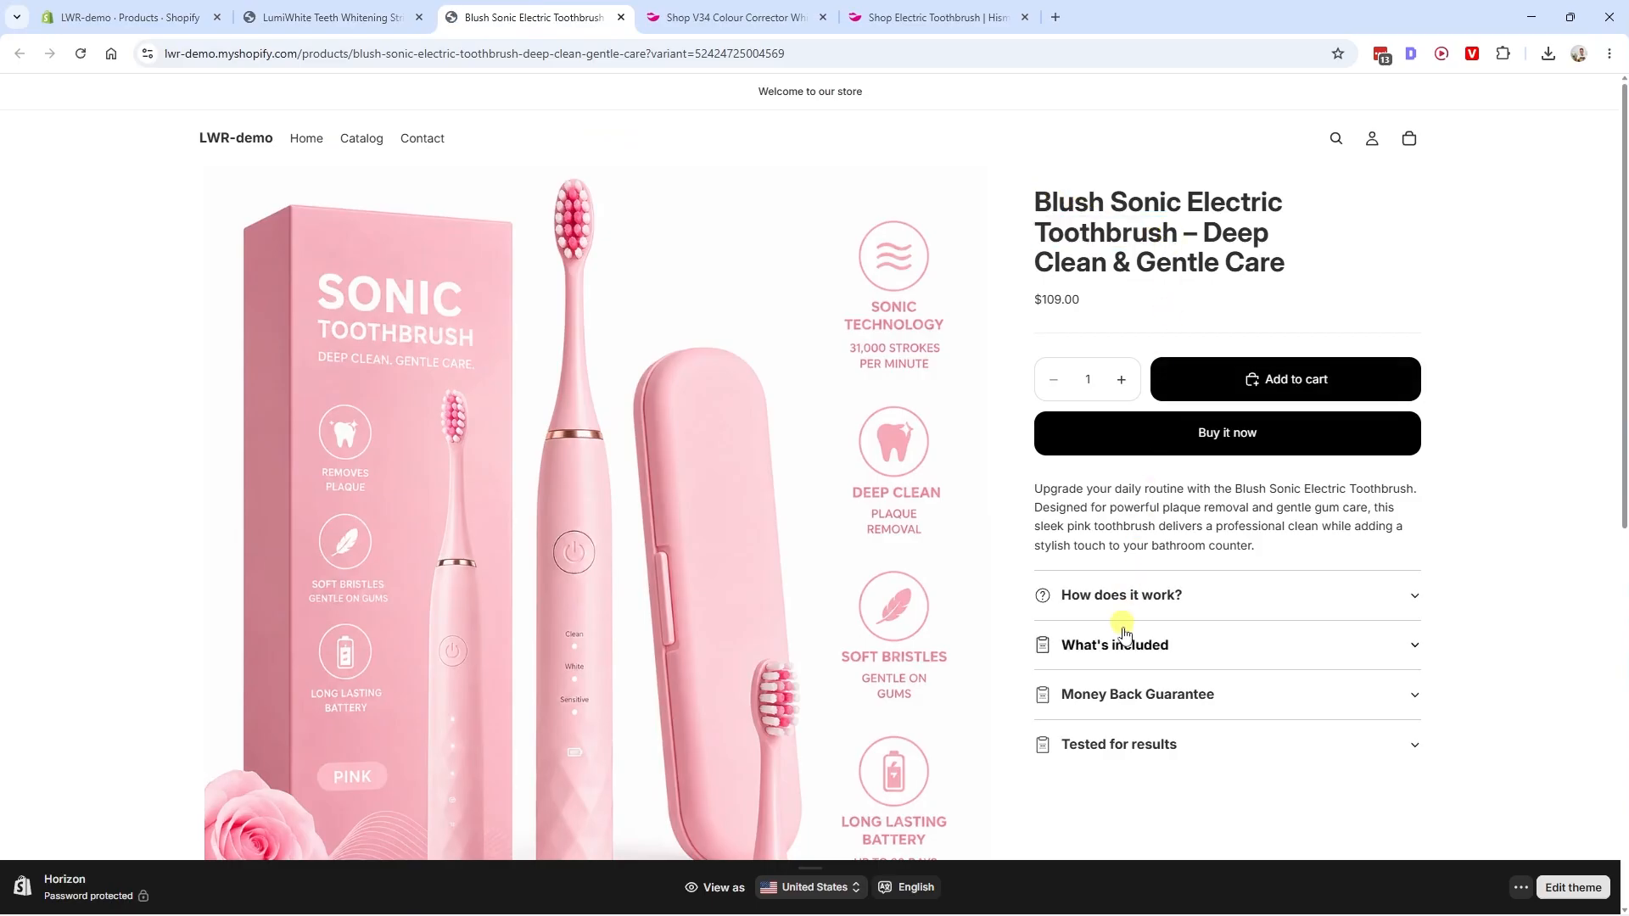
pyautogui.click(1159, 700)
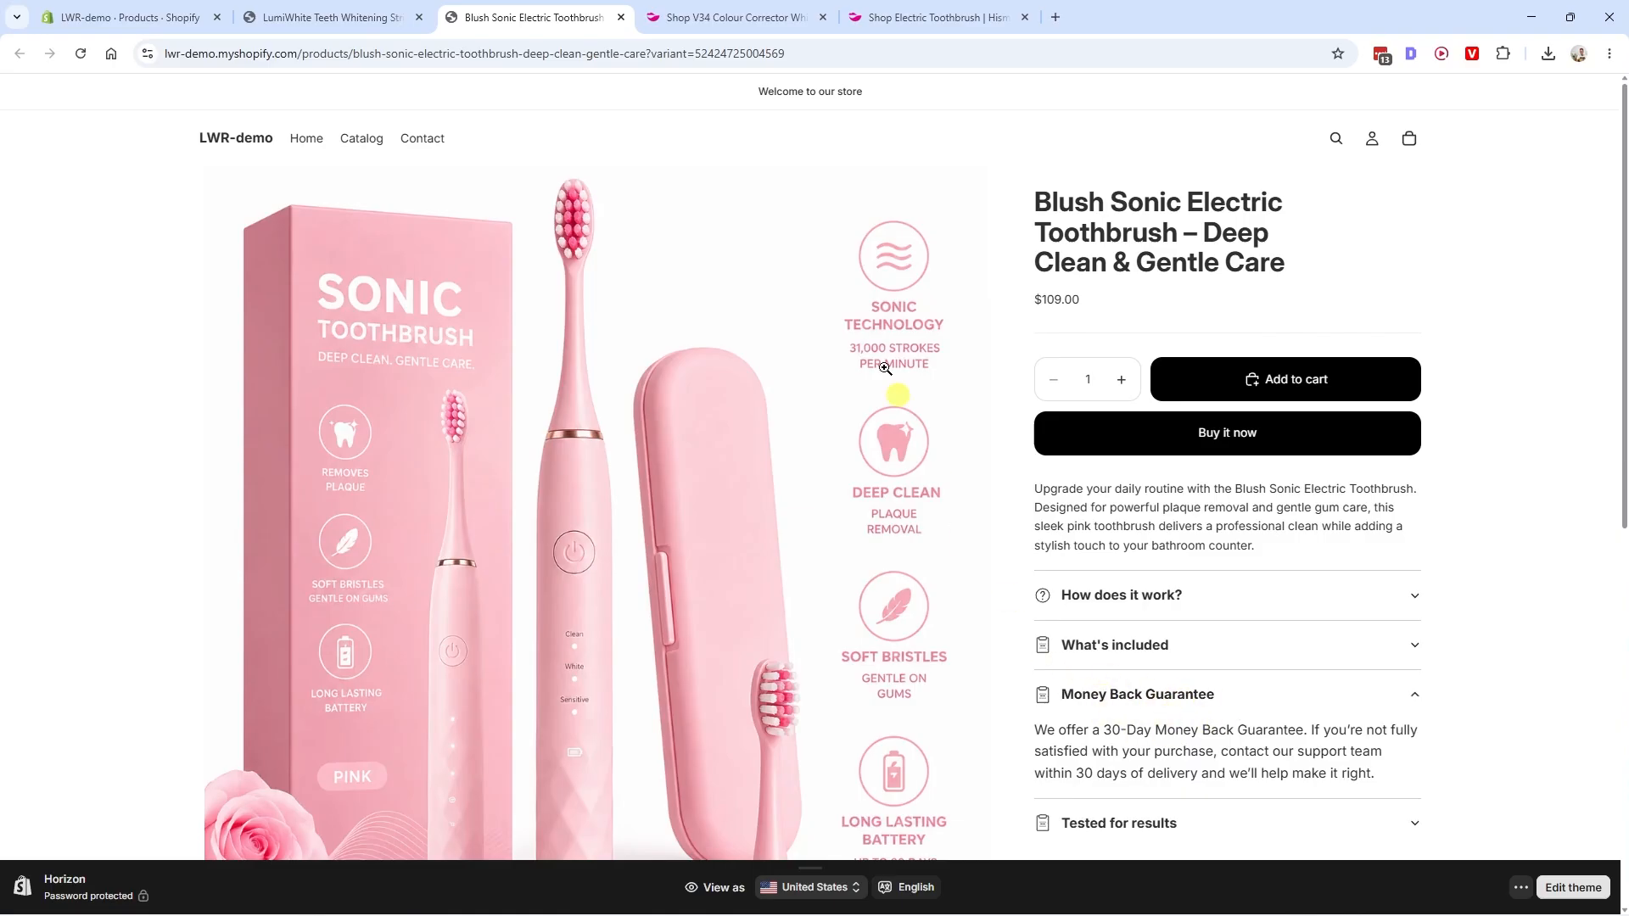
pyautogui.click(331, 17)
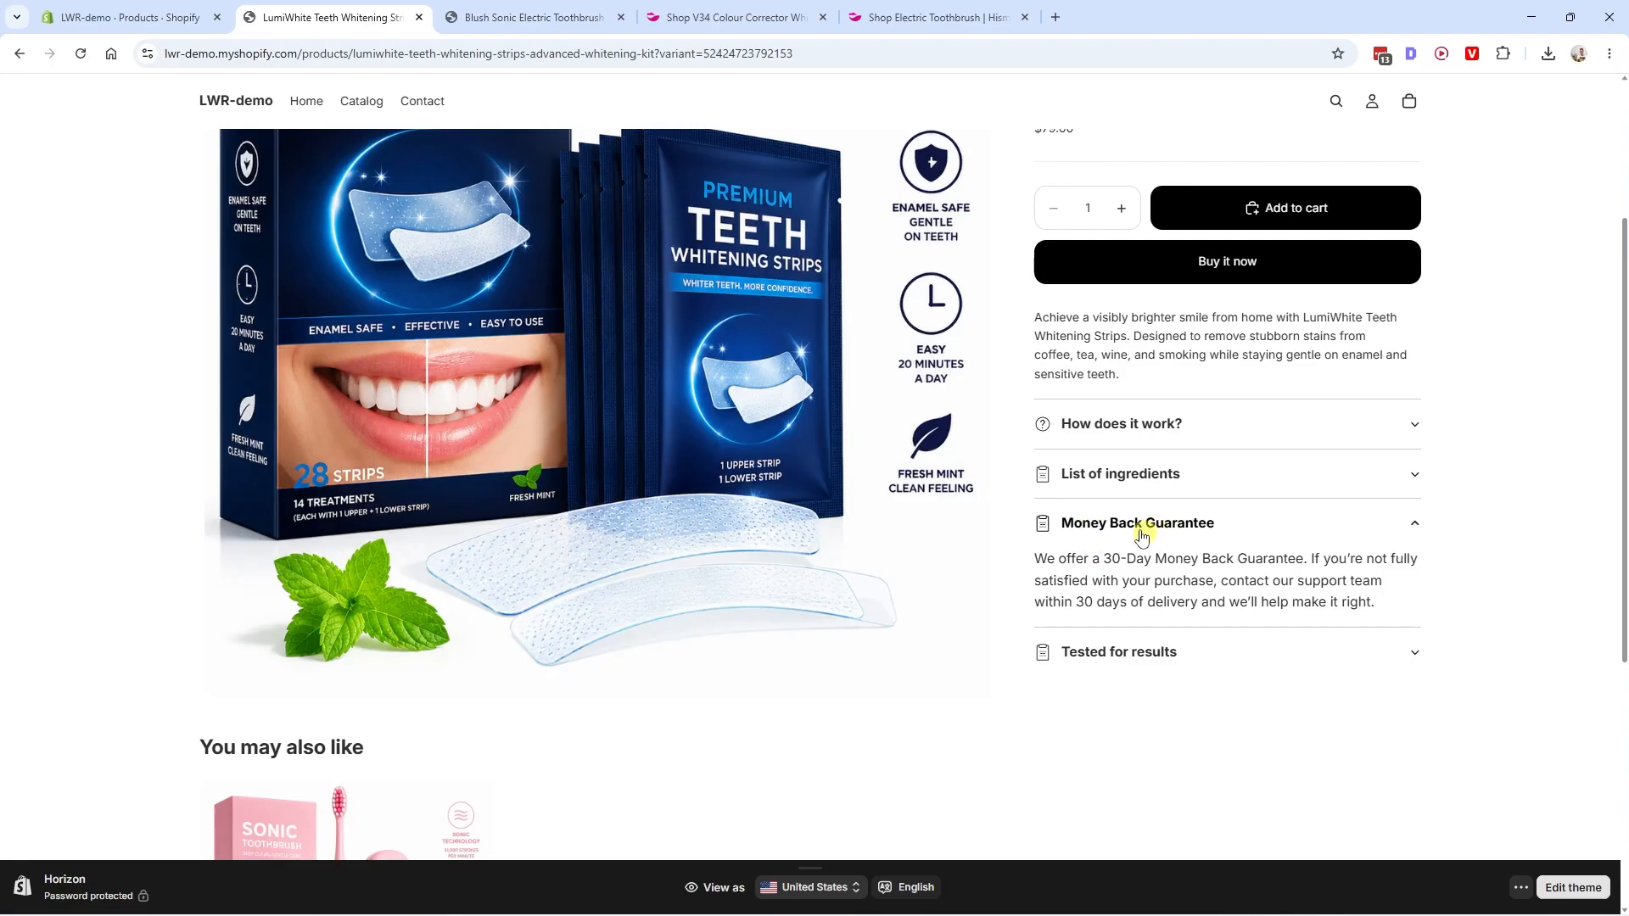
# Inspect the metafield content text of the Money Back Guarantee accordion block in the theme editor
pyautogui.hotkey('ctrl', 'shift', 'Tab')
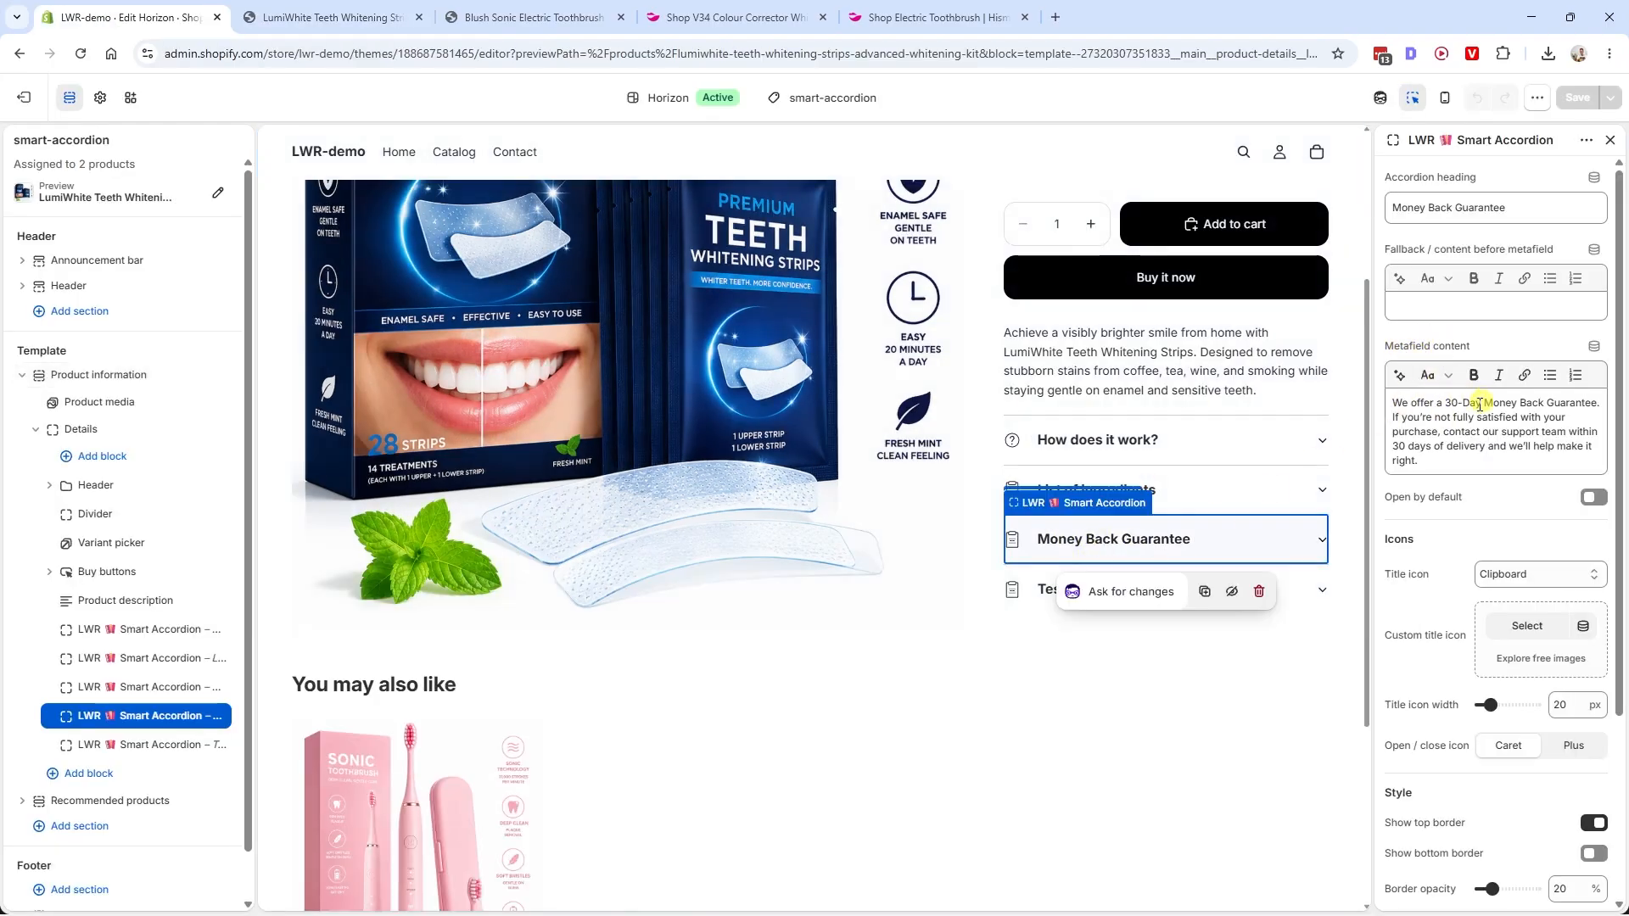
pyautogui.tripleClick(1500, 421)
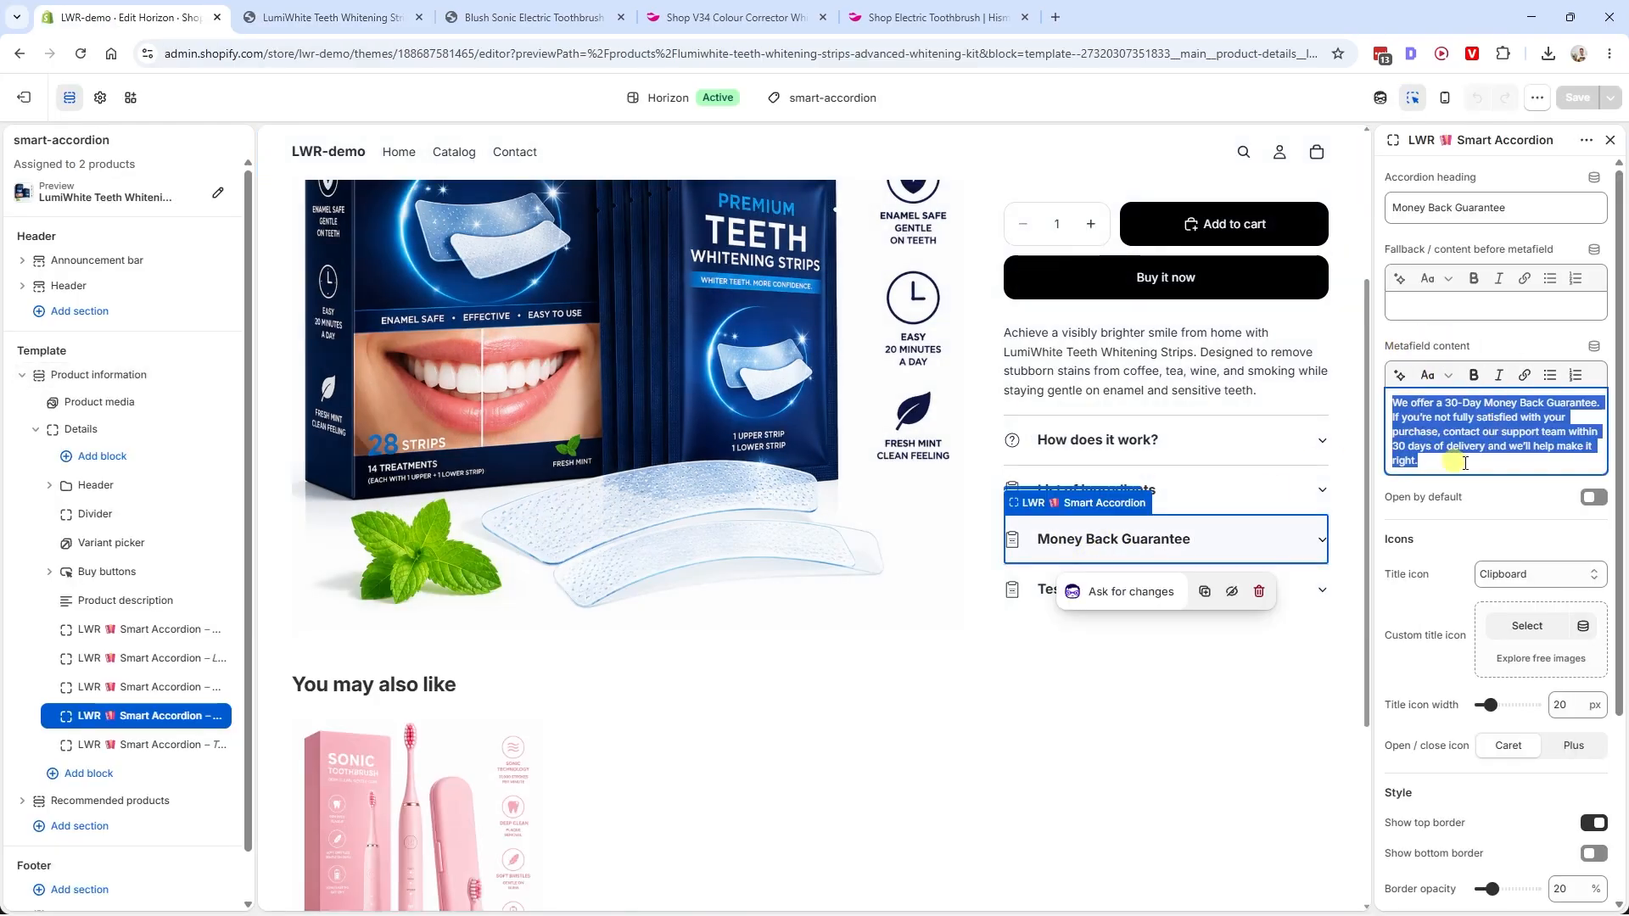
pyautogui.click(1479, 418)
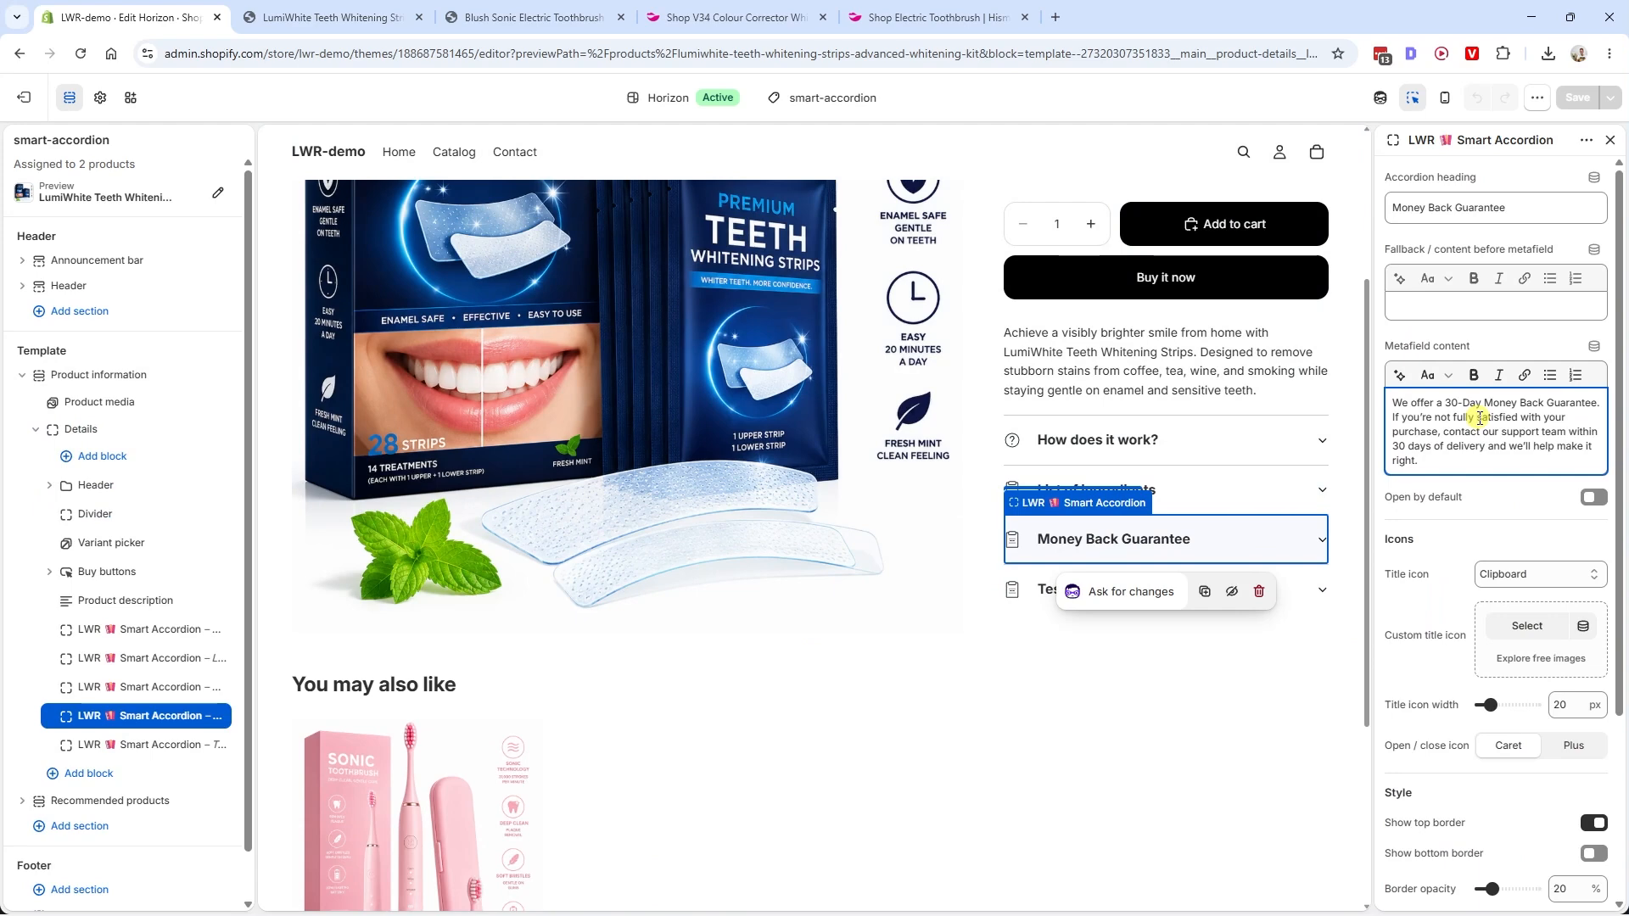
# Return to the LumiWhite product page, expand the List of ingredients accordion and highlight all of its bullet items
pyautogui.hotkey('ctrl', 'Tab')
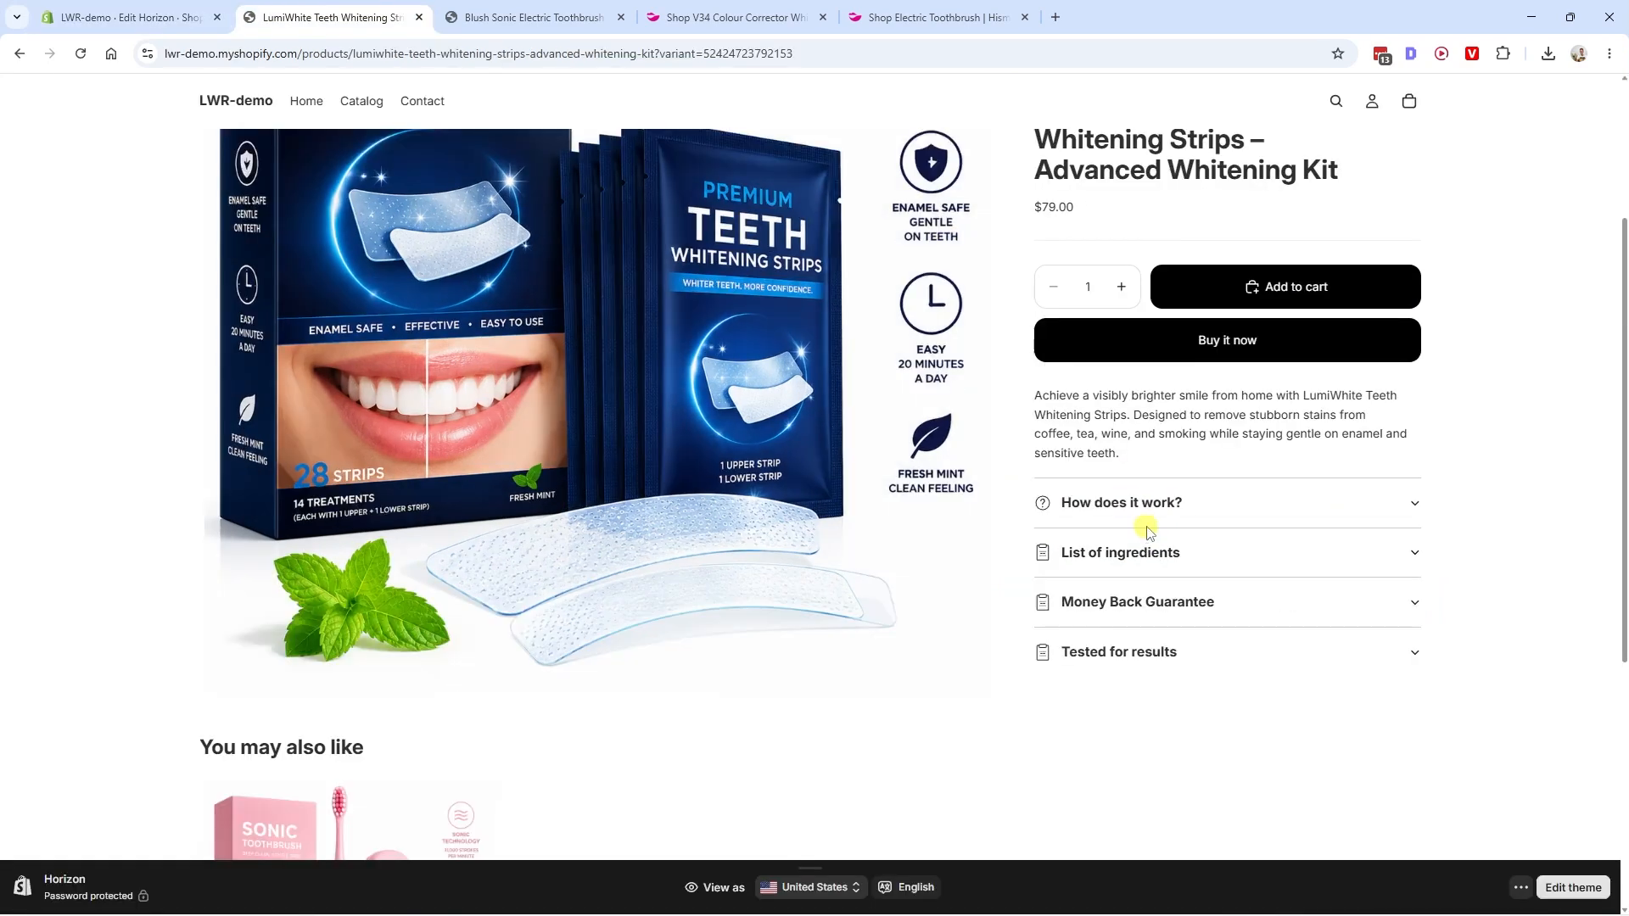
pyautogui.scroll(1, 1133, 563)
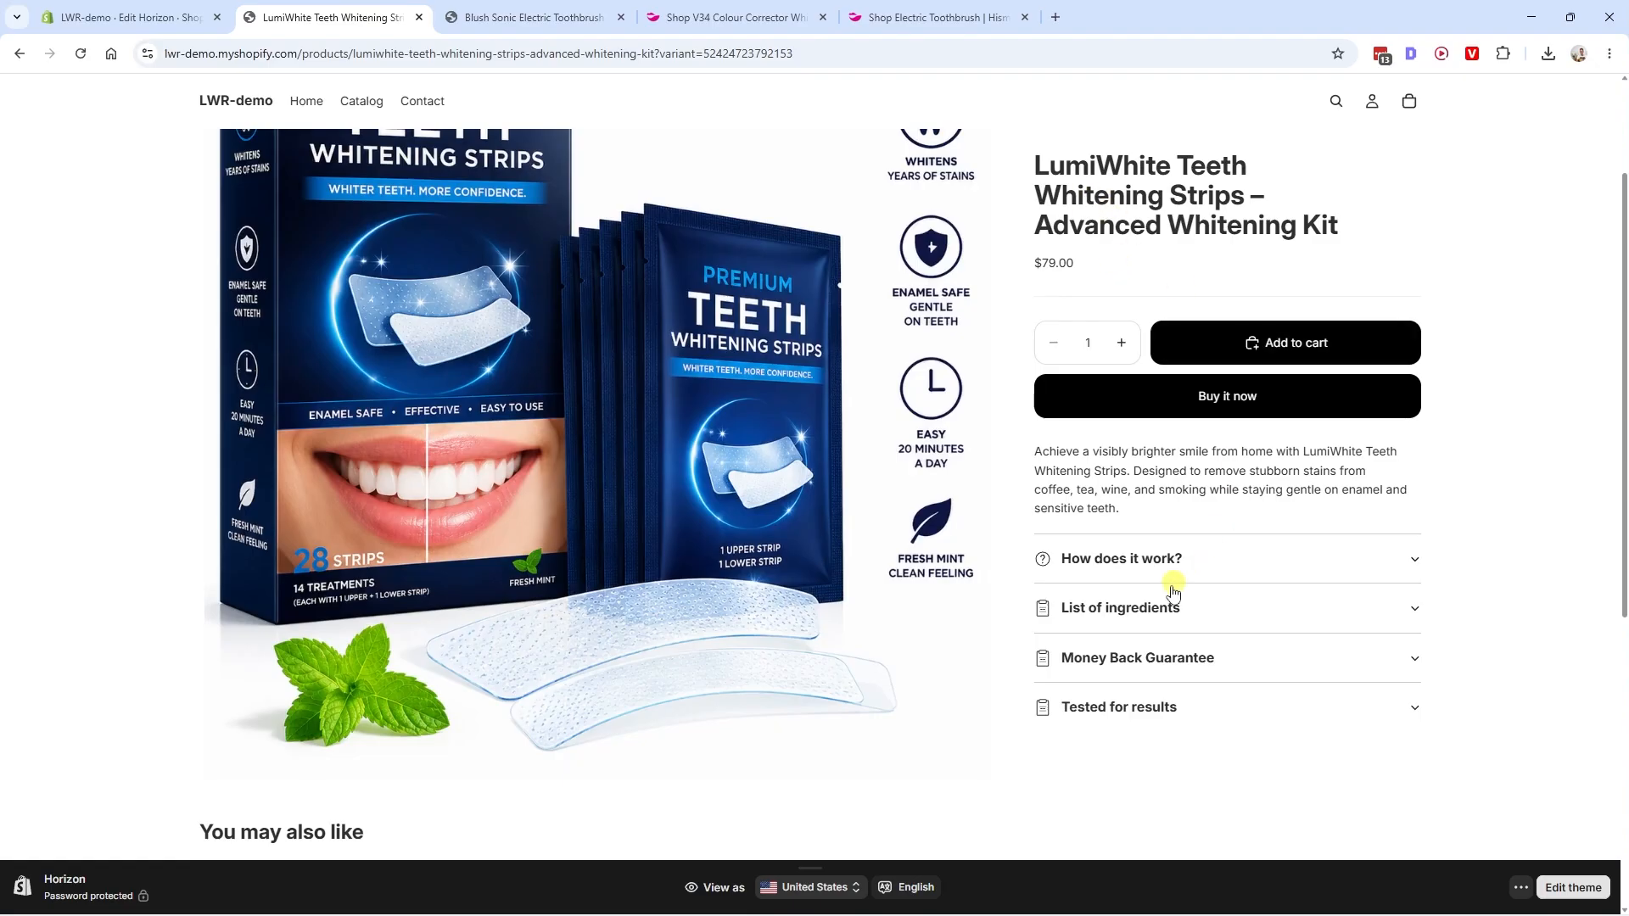
pyautogui.click(1156, 610)
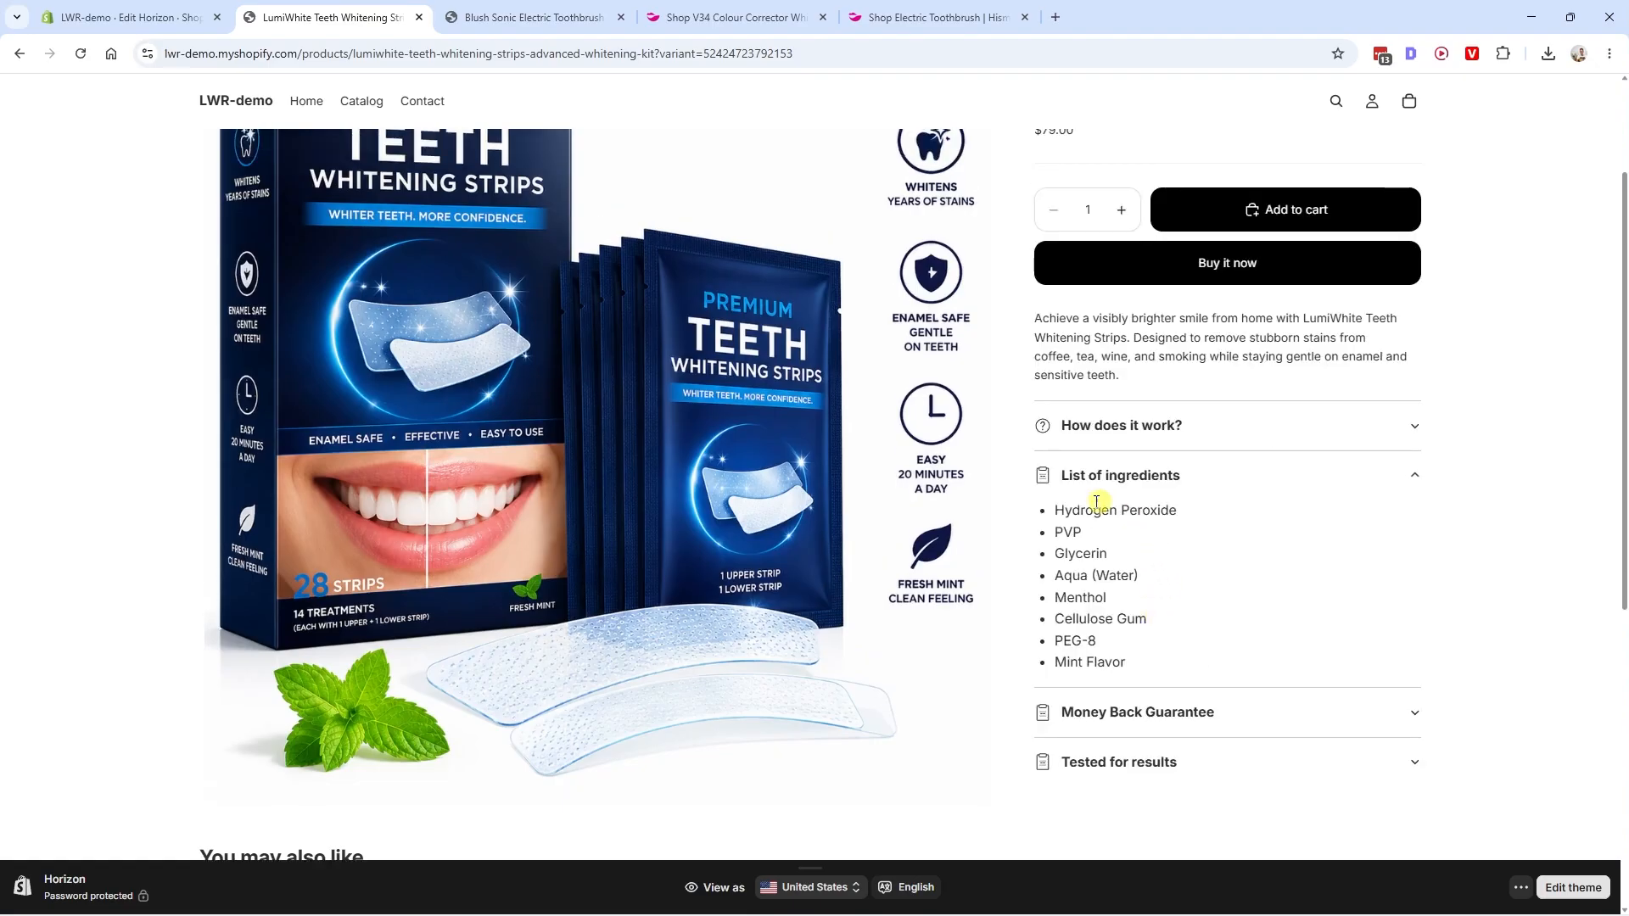
pyautogui.moveTo(1057, 507); pyautogui.dragTo(1126, 665)
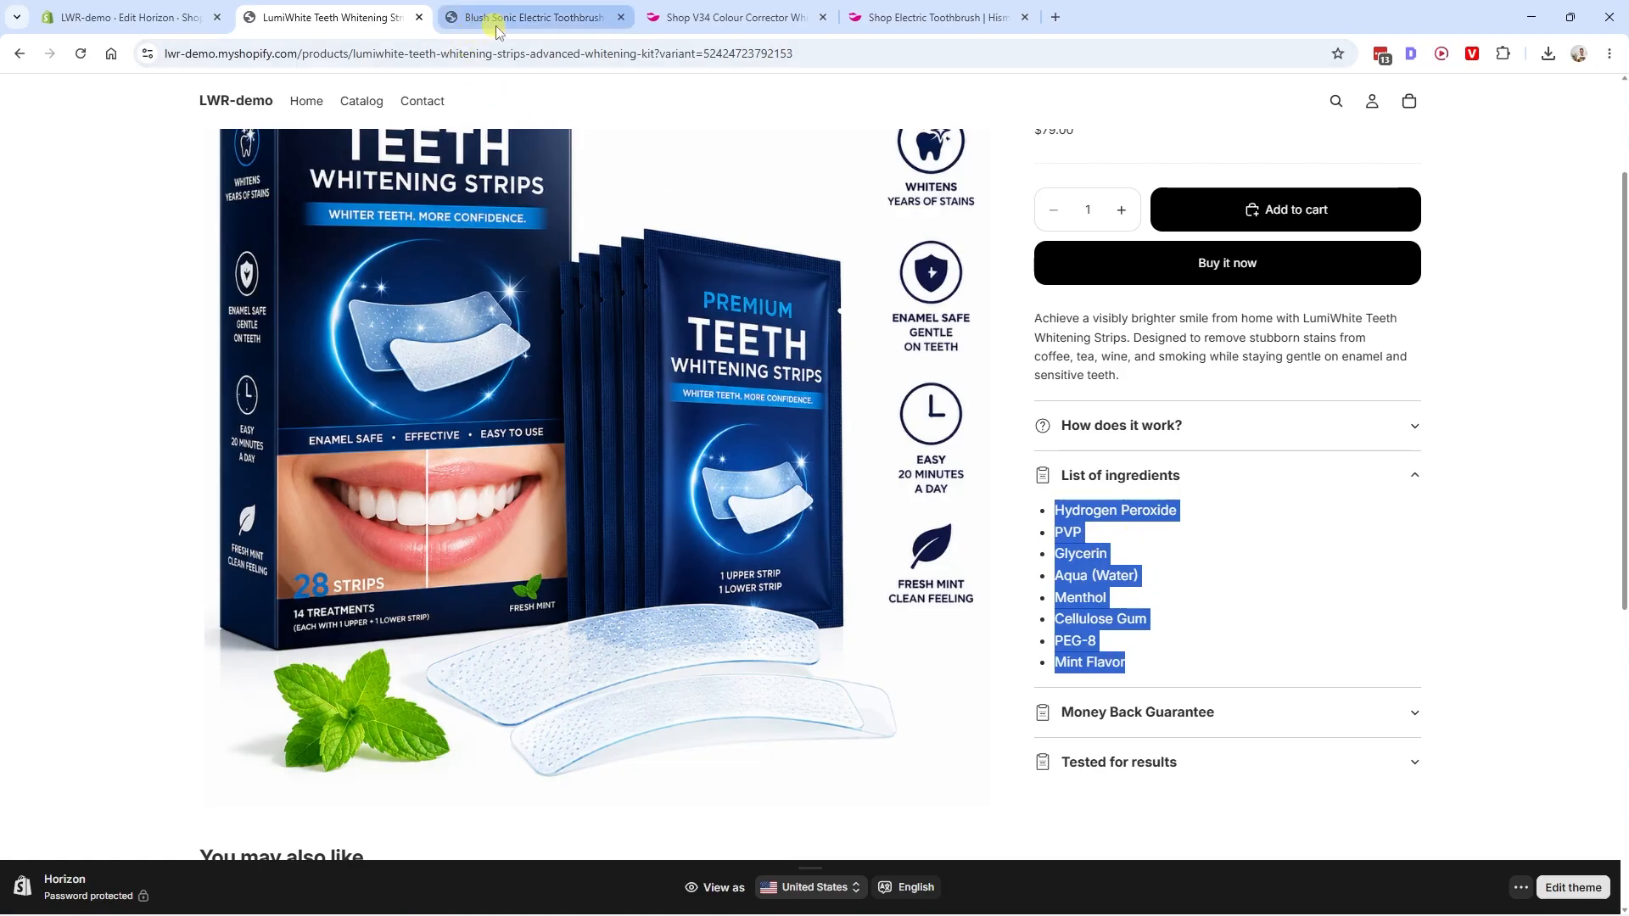
# Expand What's included on the Blush Sonic toothbrush page, highlight its items, and compare it with the LumiWhite page's List of ingredients
pyautogui.click(524, 18)
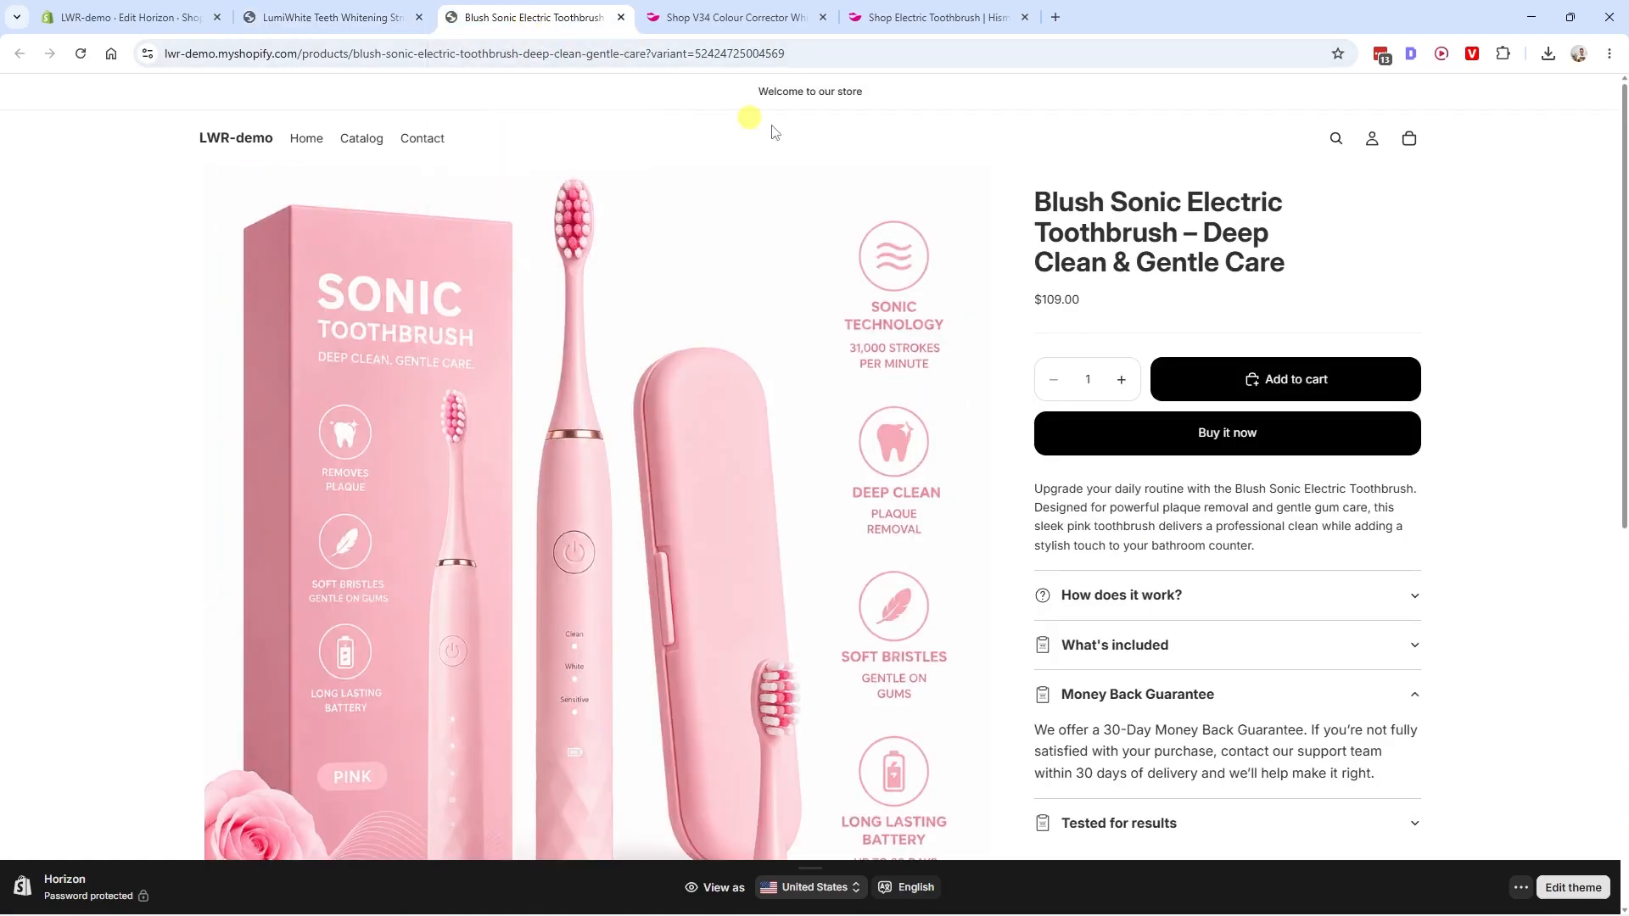
pyautogui.scroll(-1, 1150, 475)
pyautogui.click(1136, 612)
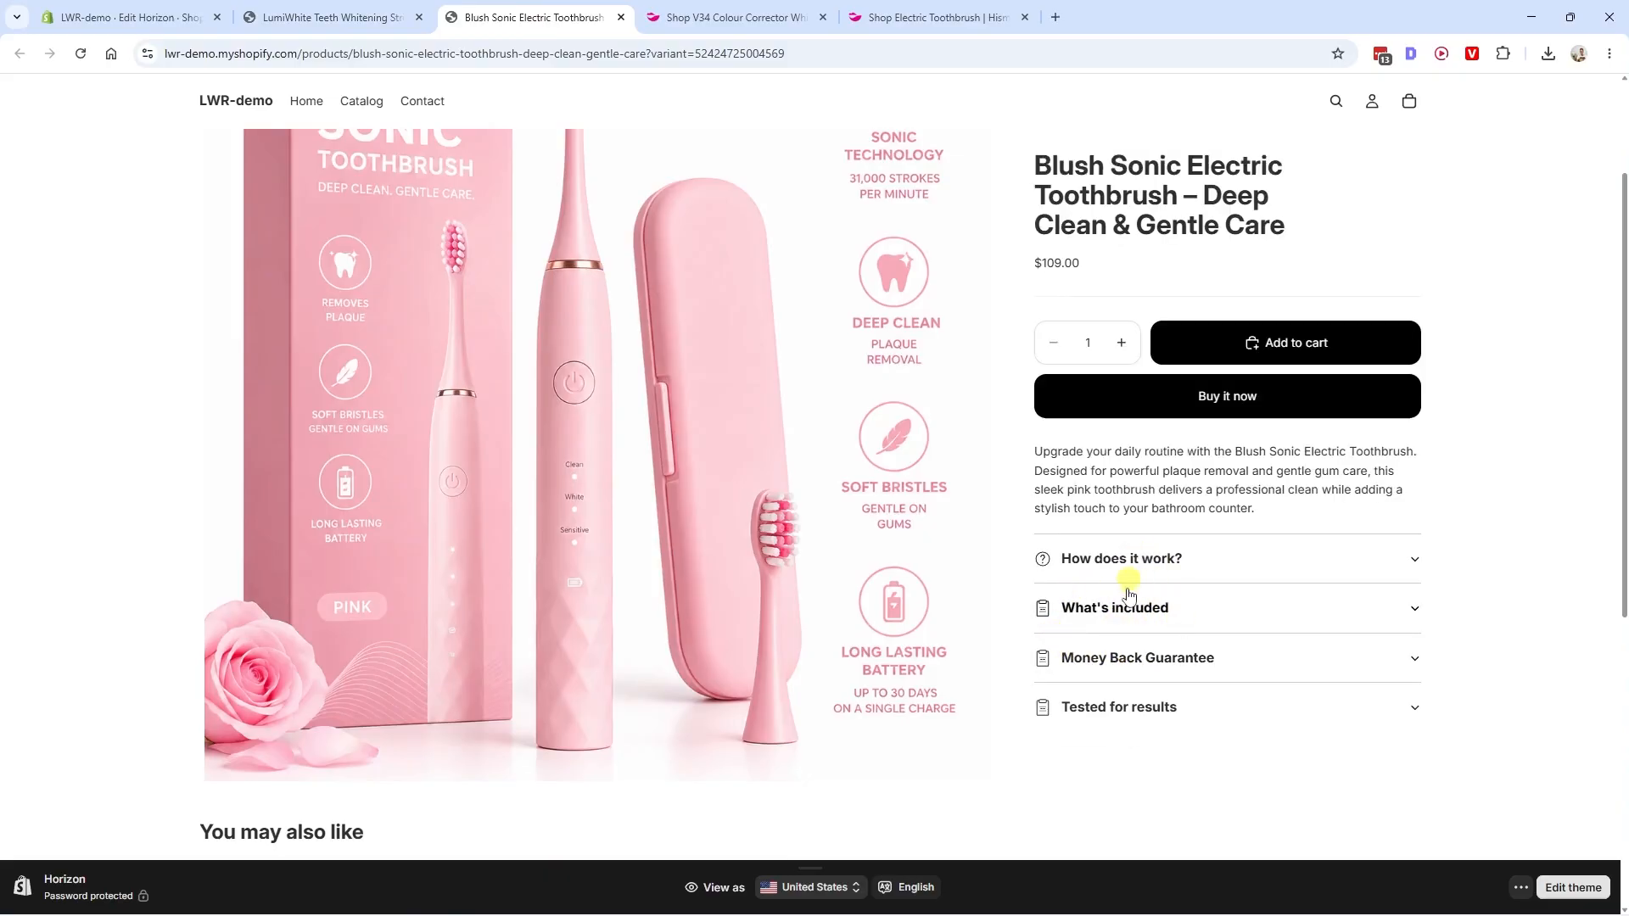
pyautogui.click(1149, 612)
pyautogui.scroll(-1, 1149, 612)
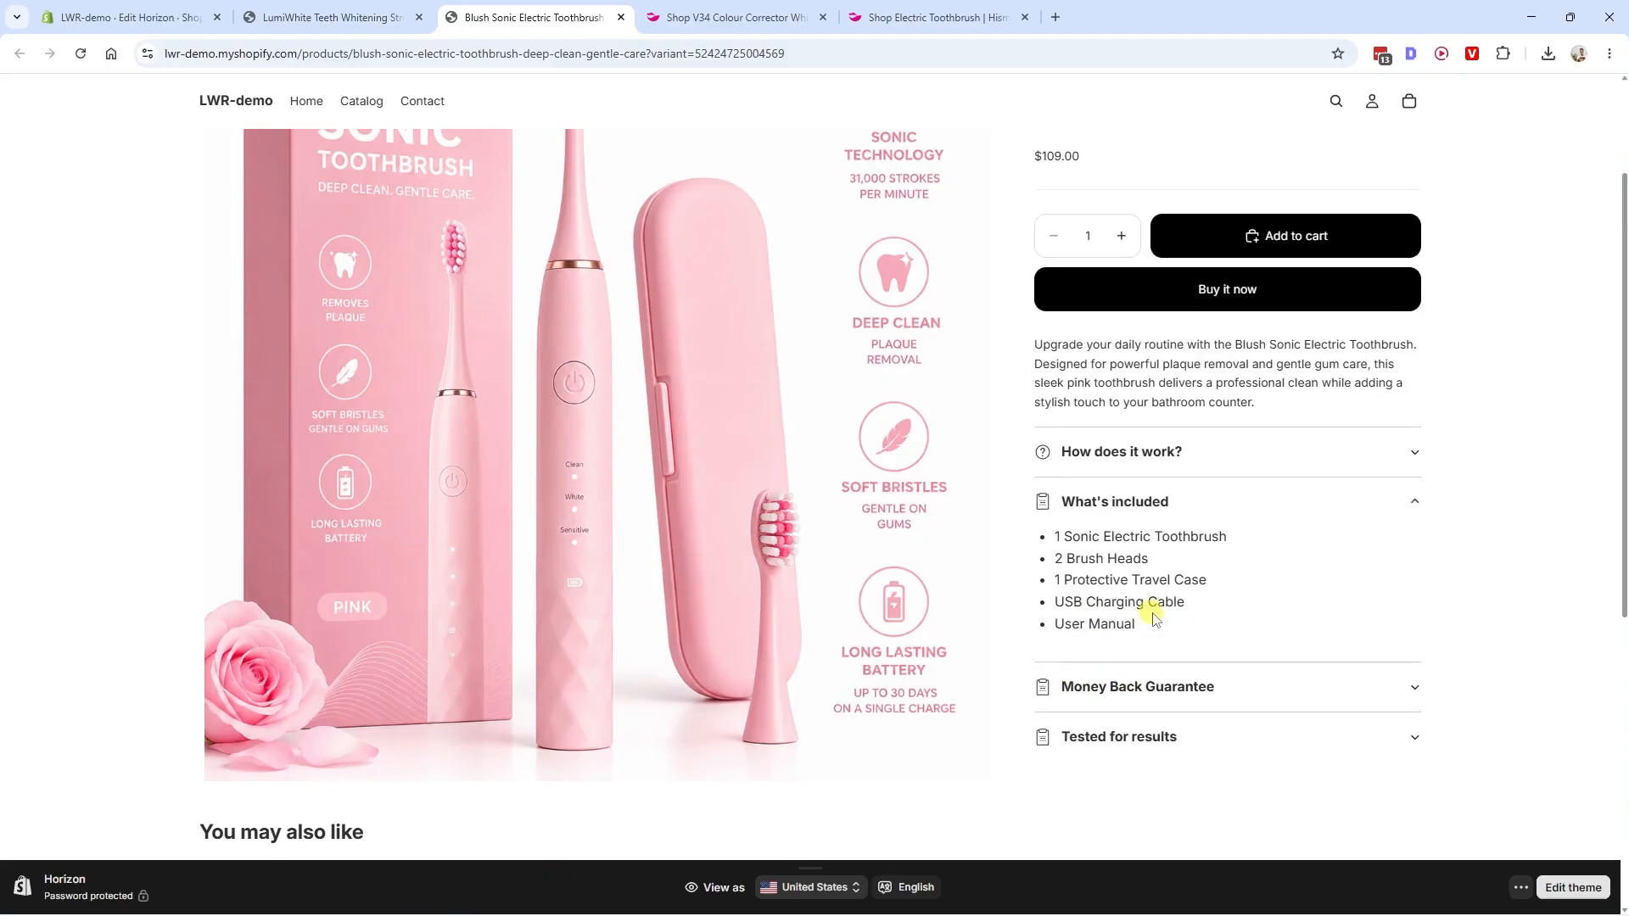
pyautogui.moveTo(1052, 537); pyautogui.dragTo(1153, 628)
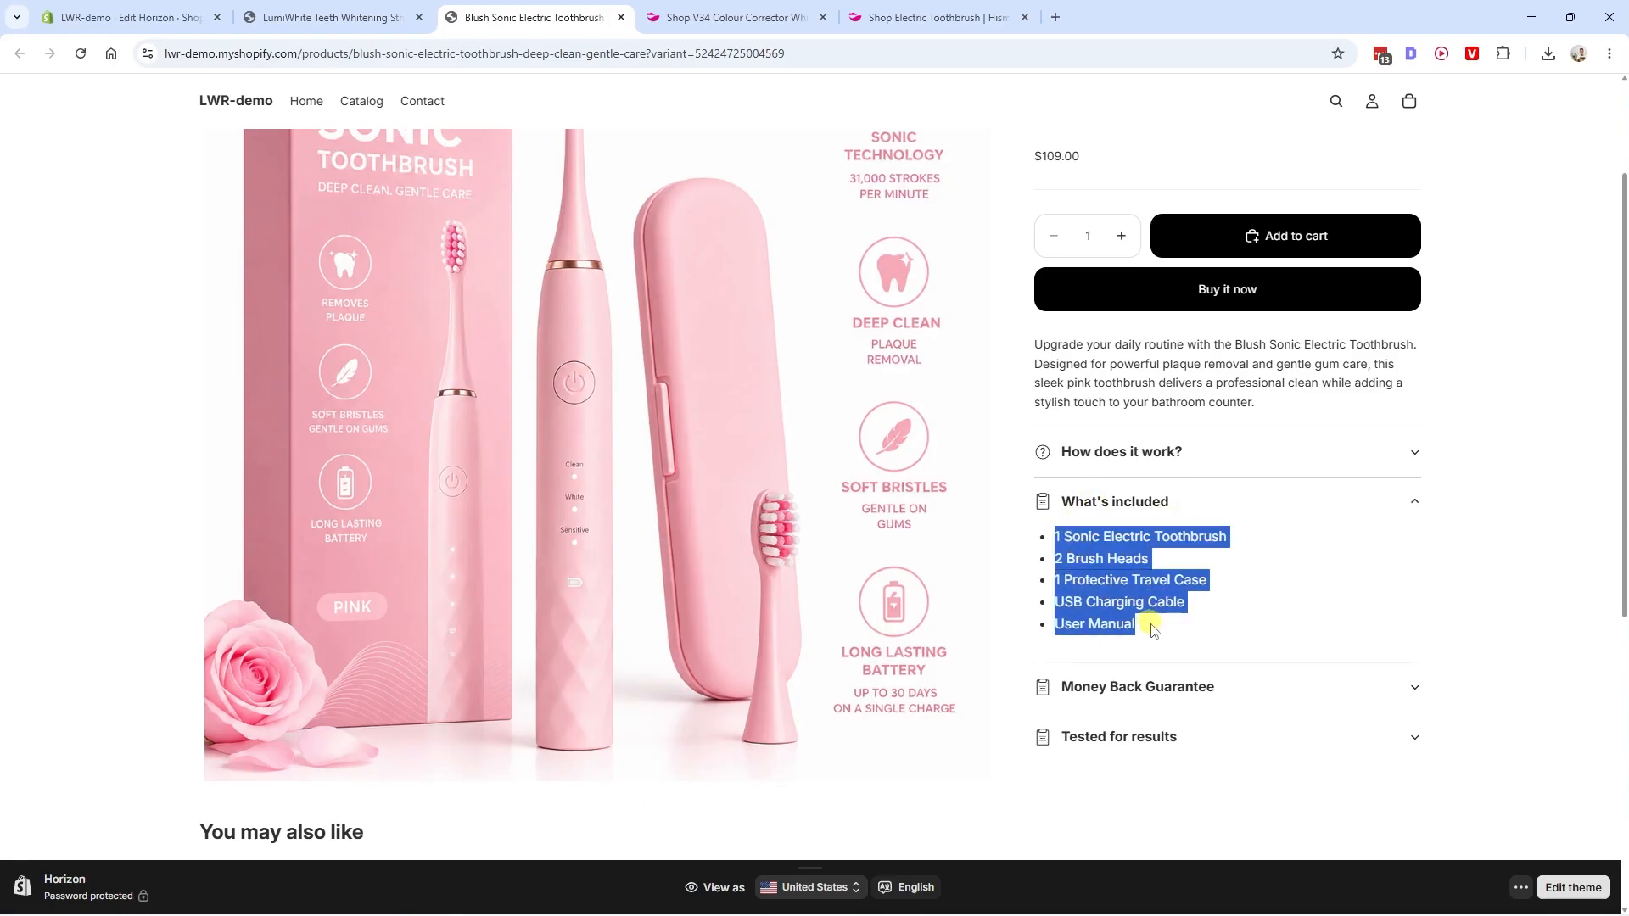
pyautogui.click(1159, 637)
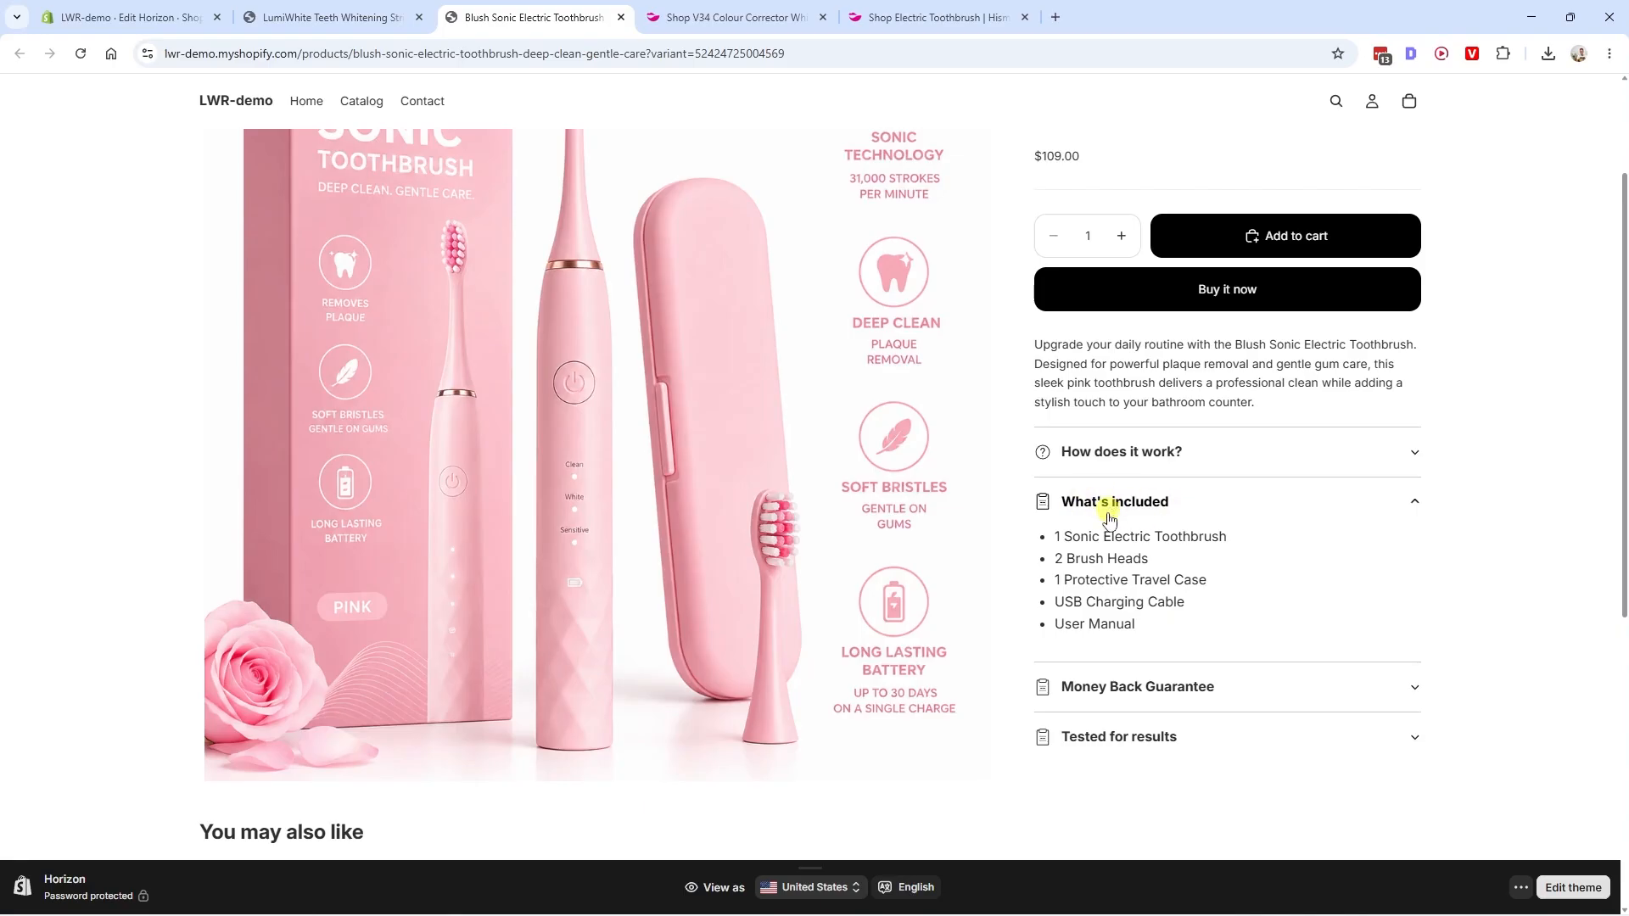
pyautogui.hotkey('ctrl', 'shift', 'Tab')
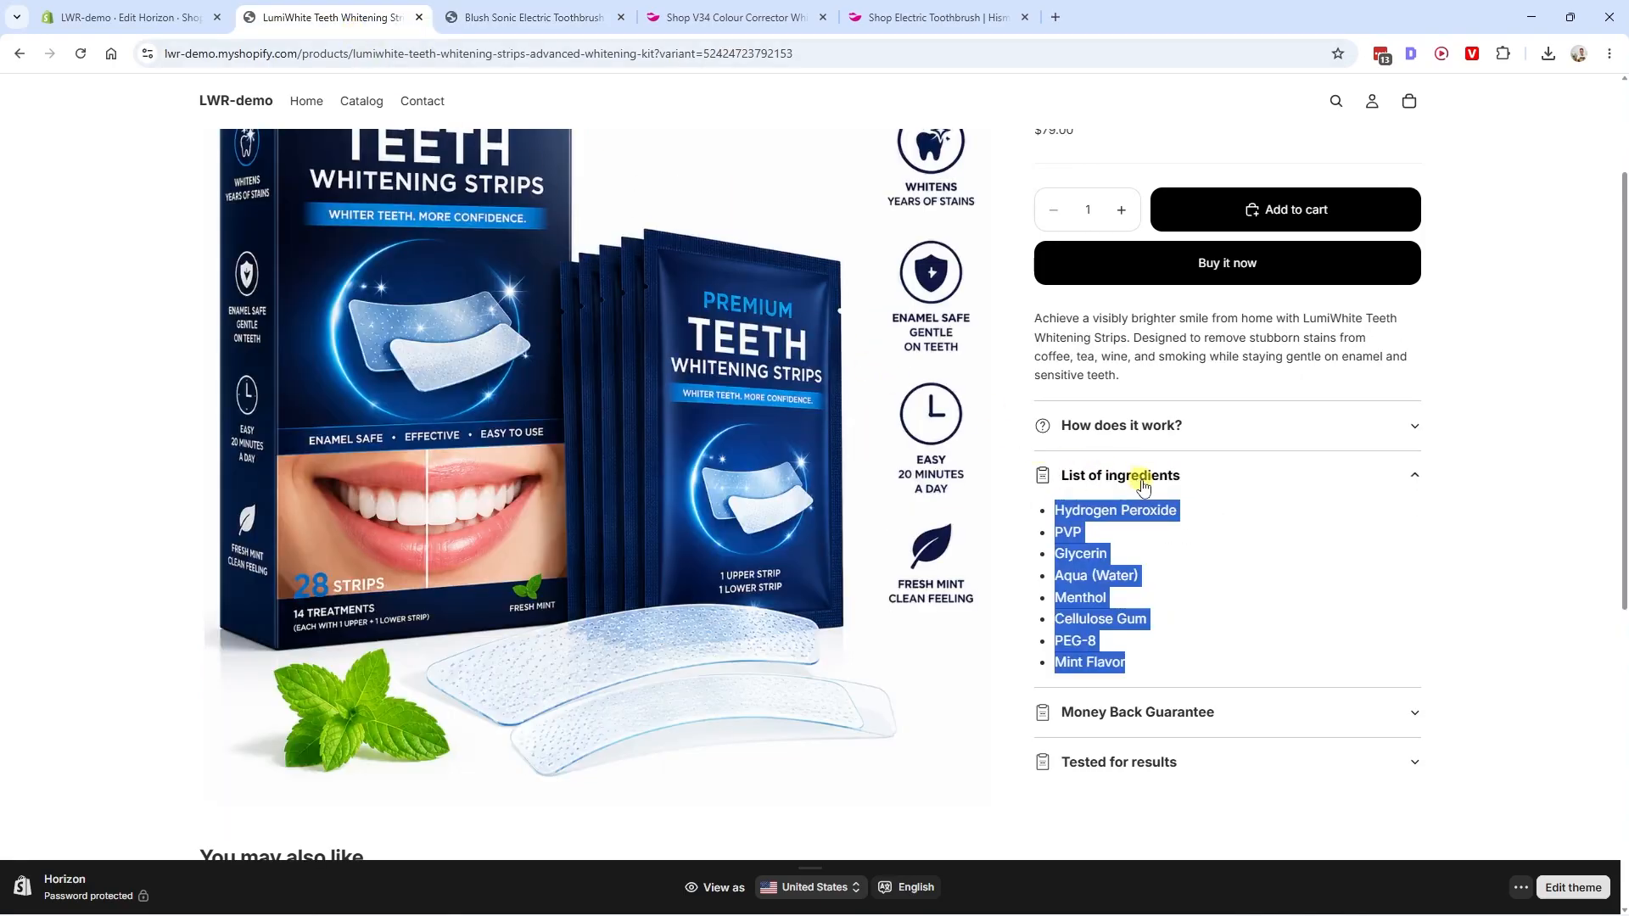
pyautogui.scroll(1, 1120, 679)
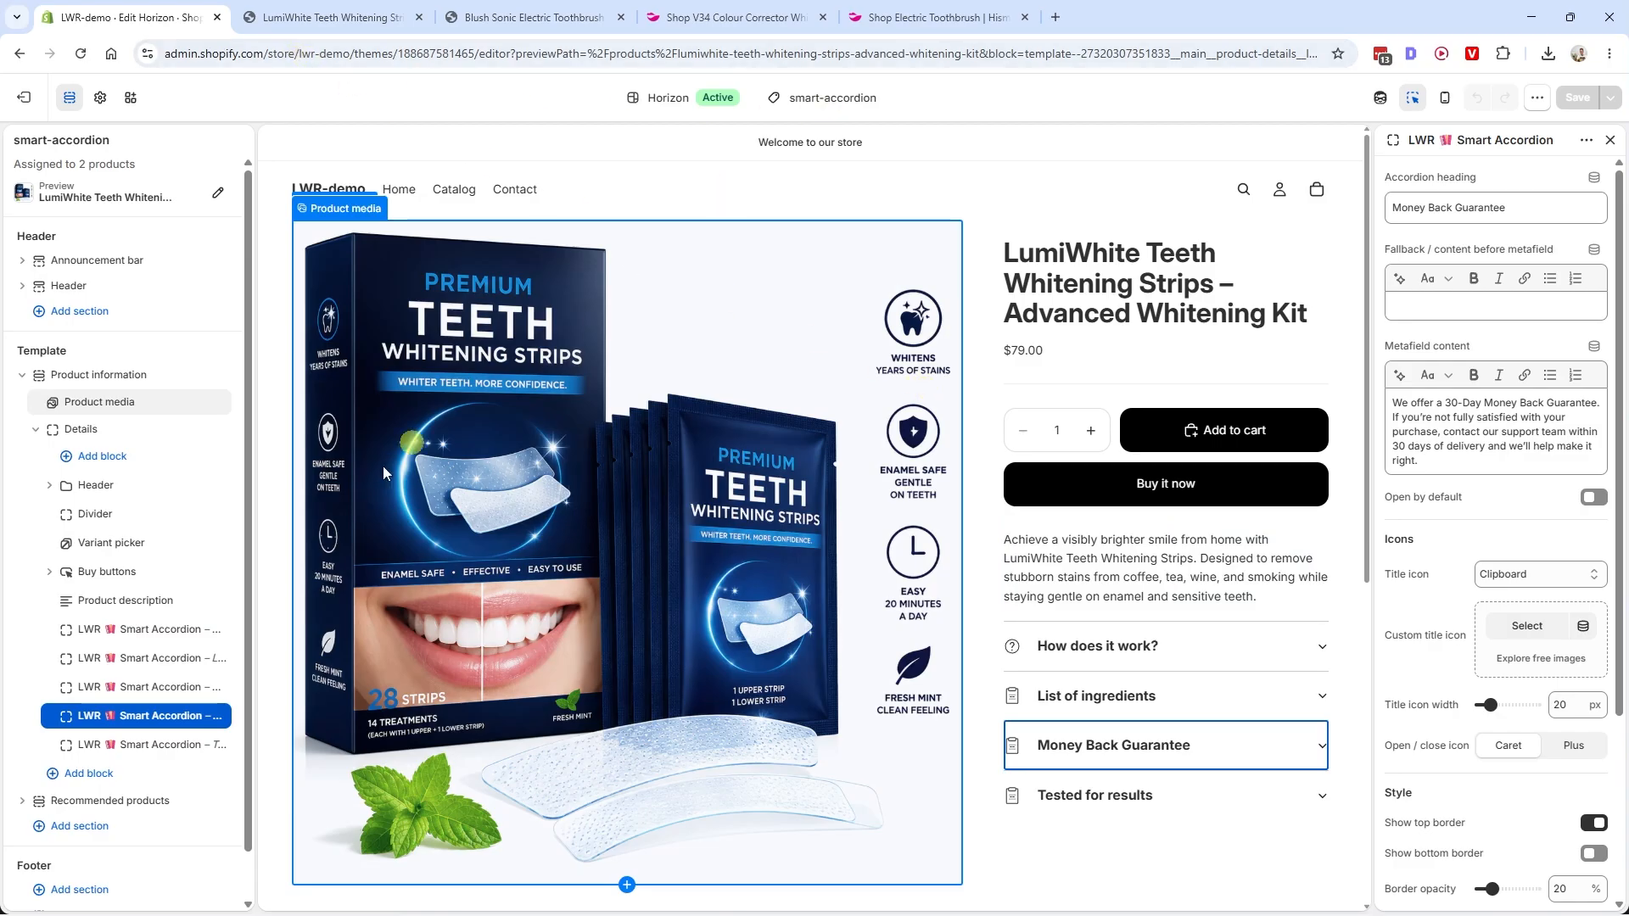
# Open the List of ingredients Smart Accordion block in the theme editor and inspect its heading and metafield content
pyautogui.click(140, 614)
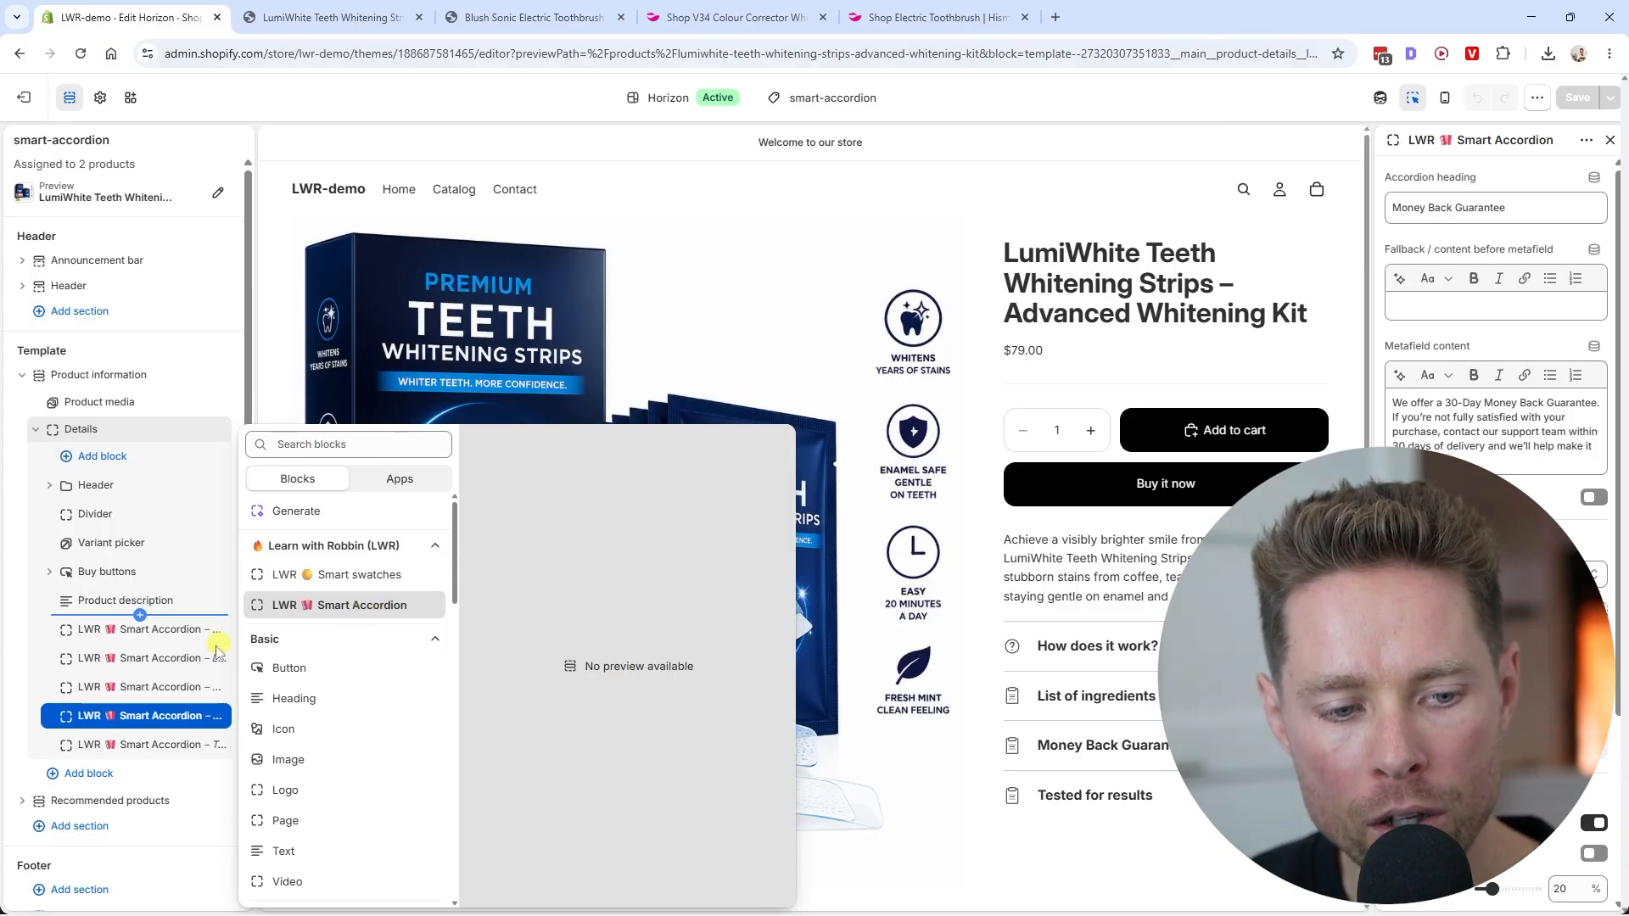
pyautogui.press('Escape')
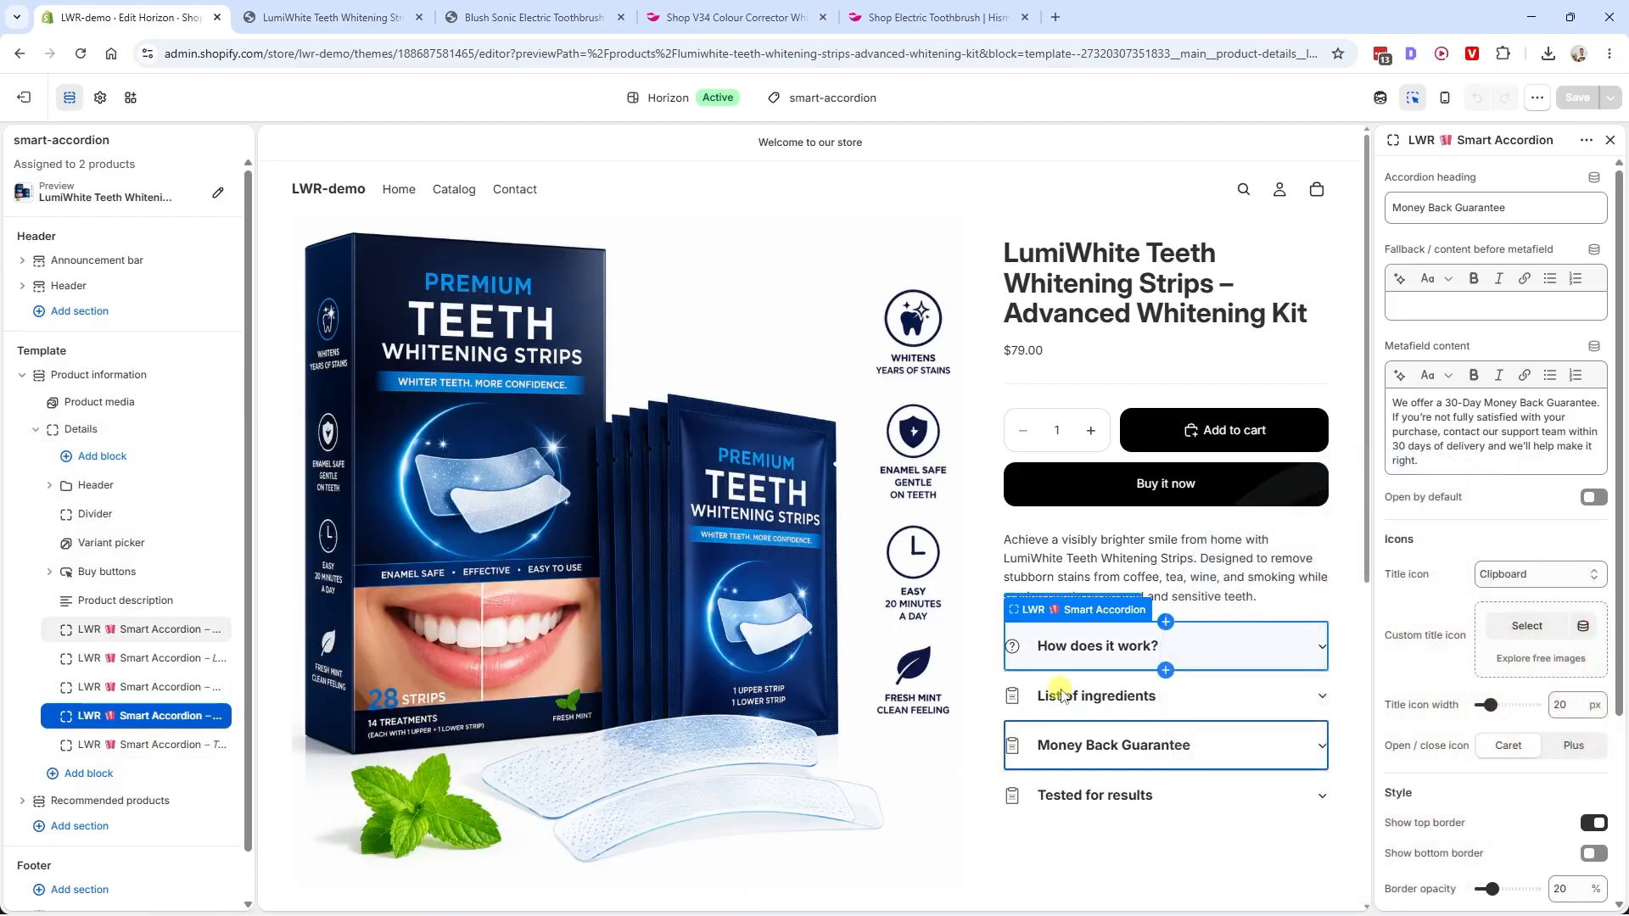
pyautogui.click(1049, 694)
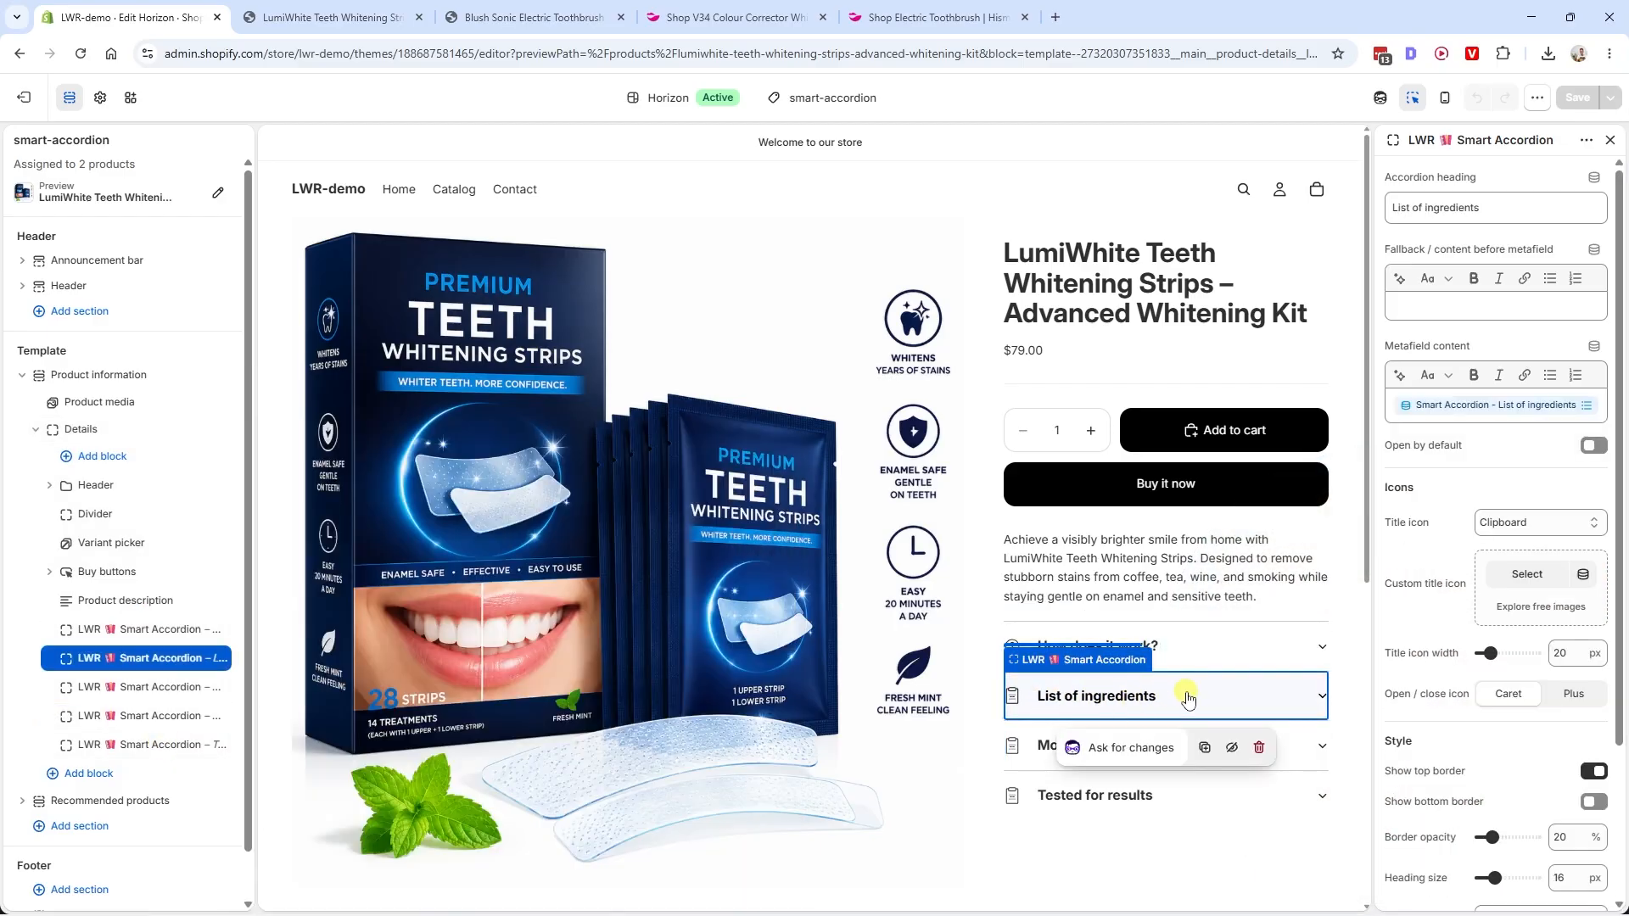
pyautogui.tripleClick(1504, 221)
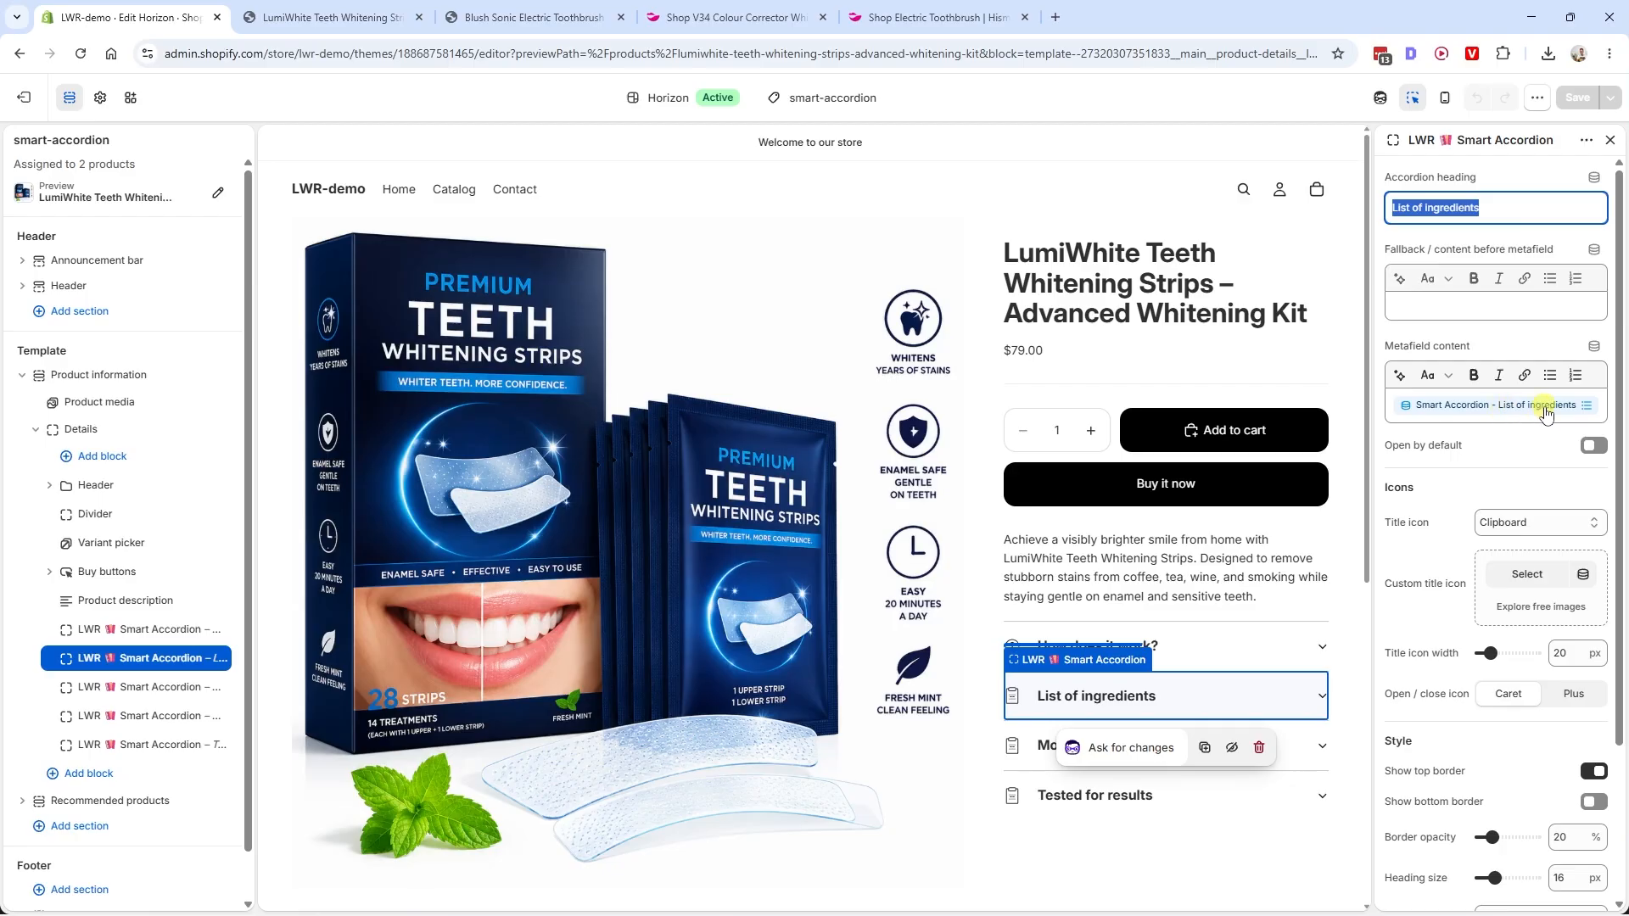
# Try the Open by default option and the Box title icon on the List of ingredients accordion, restoring the closed default and Clipboard icon
pyautogui.click(1598, 447)
pyautogui.click(1595, 448)
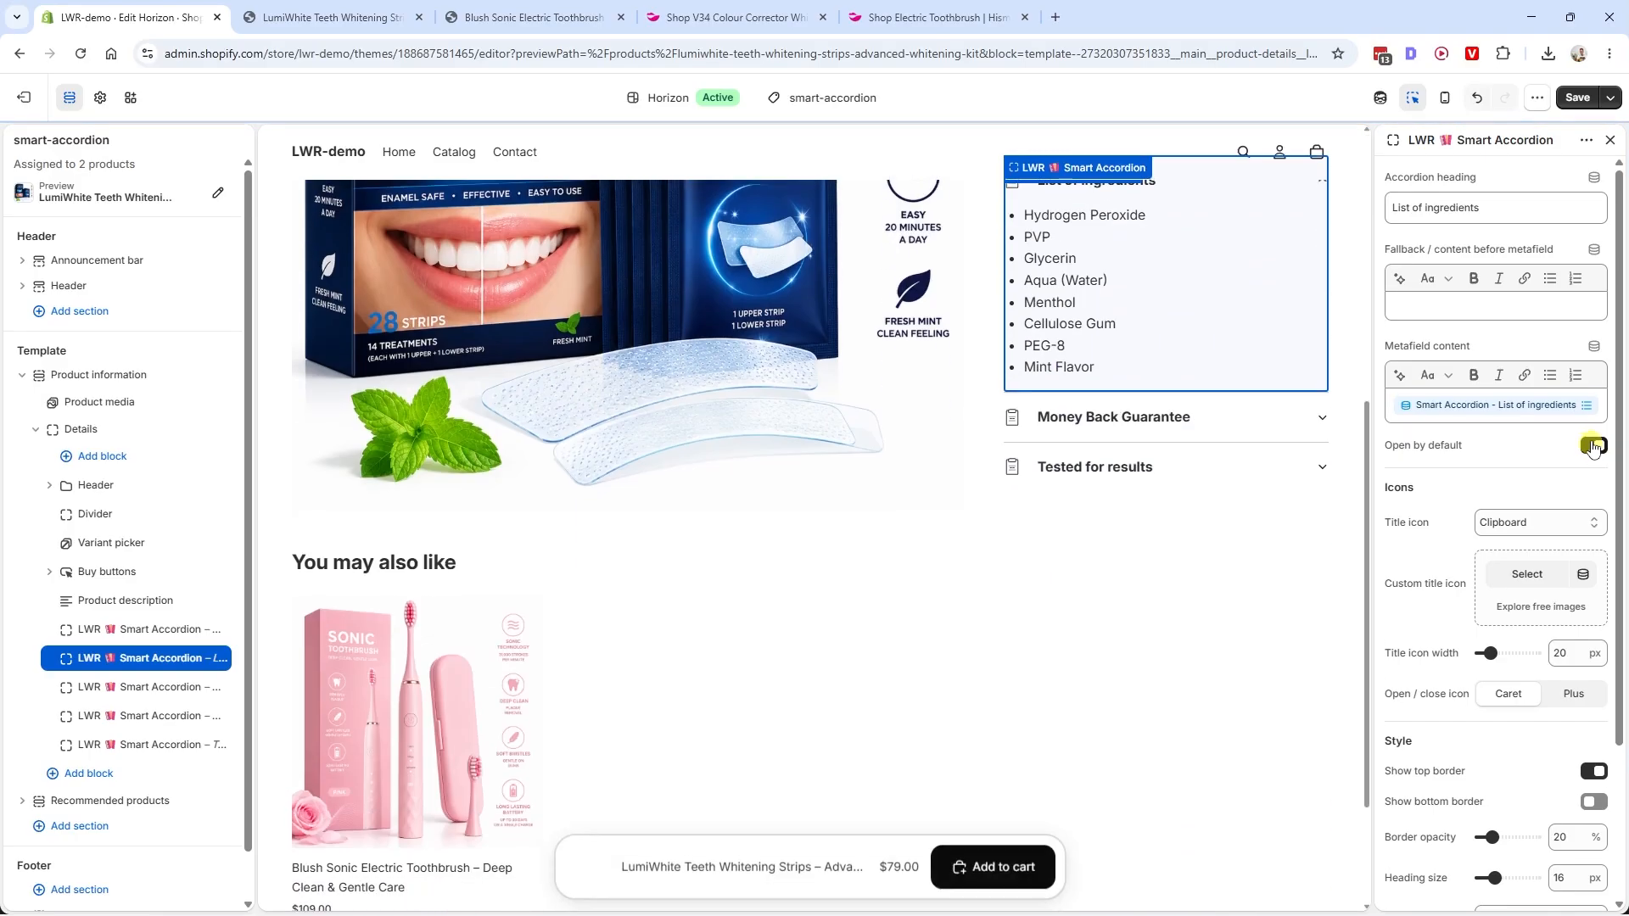
pyautogui.click(1537, 524)
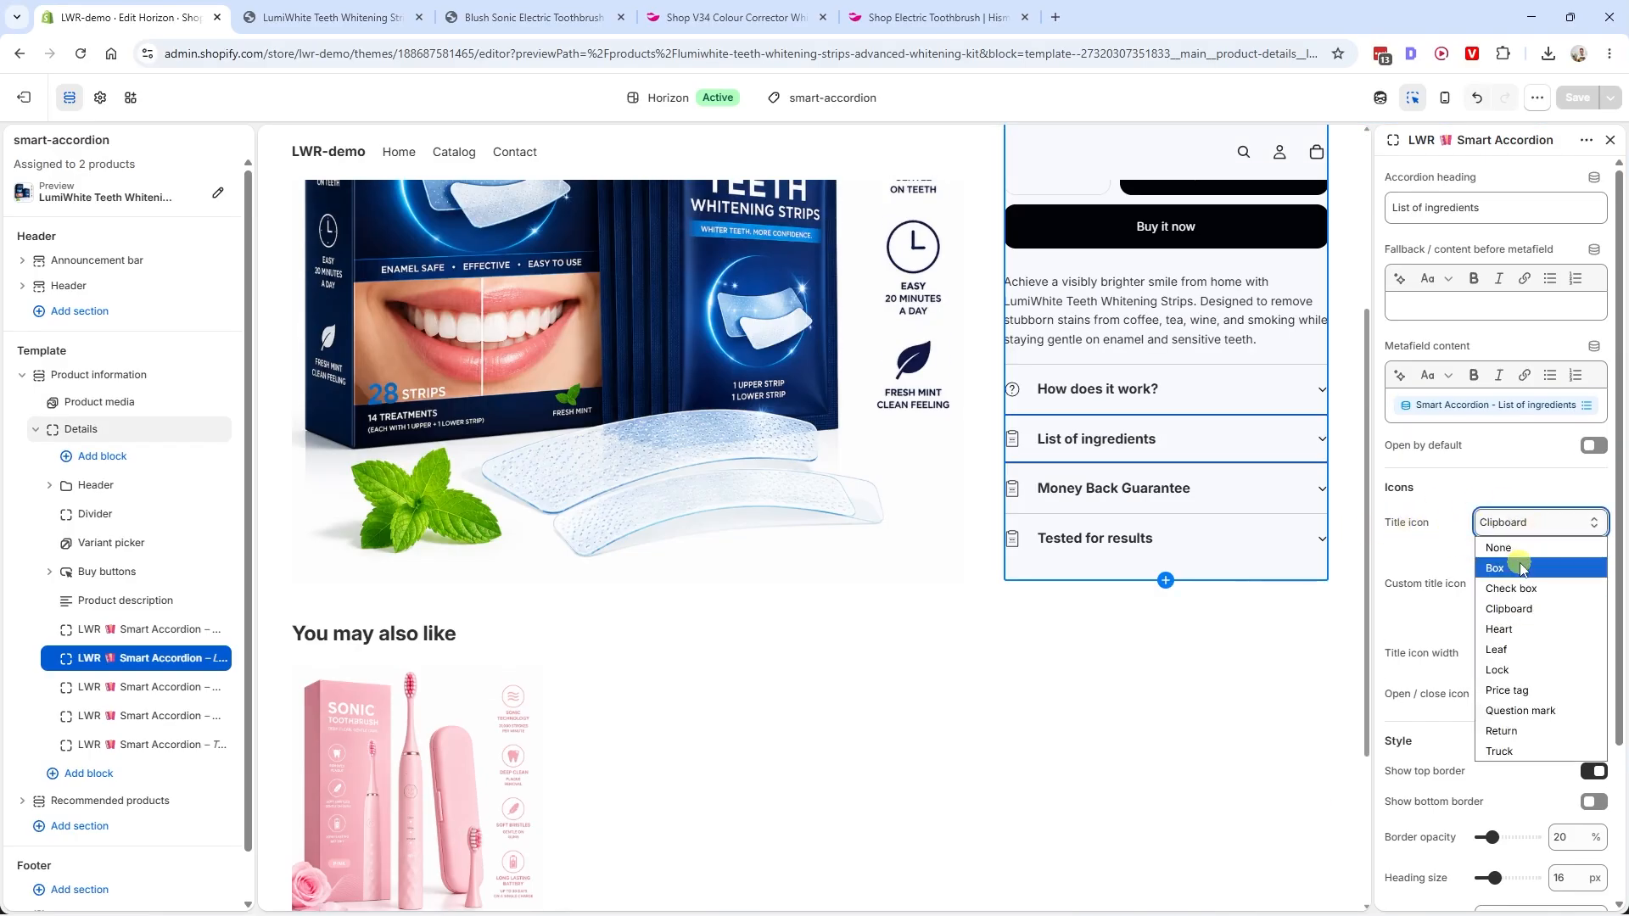
pyautogui.click(1518, 563)
pyautogui.click(1523, 525)
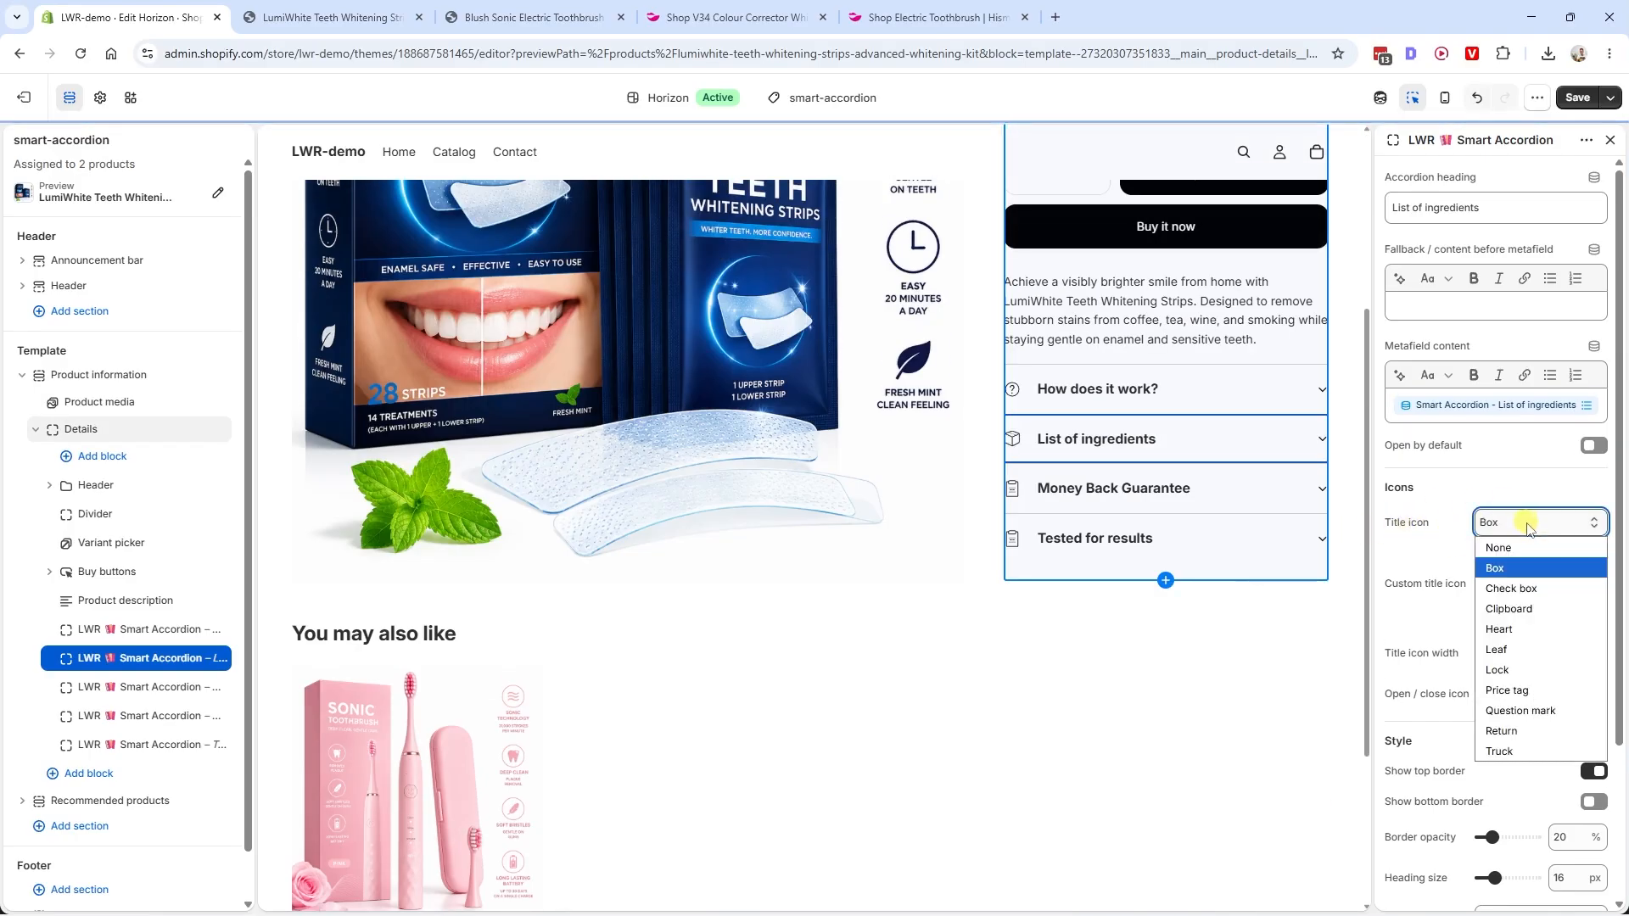
pyautogui.click(1527, 608)
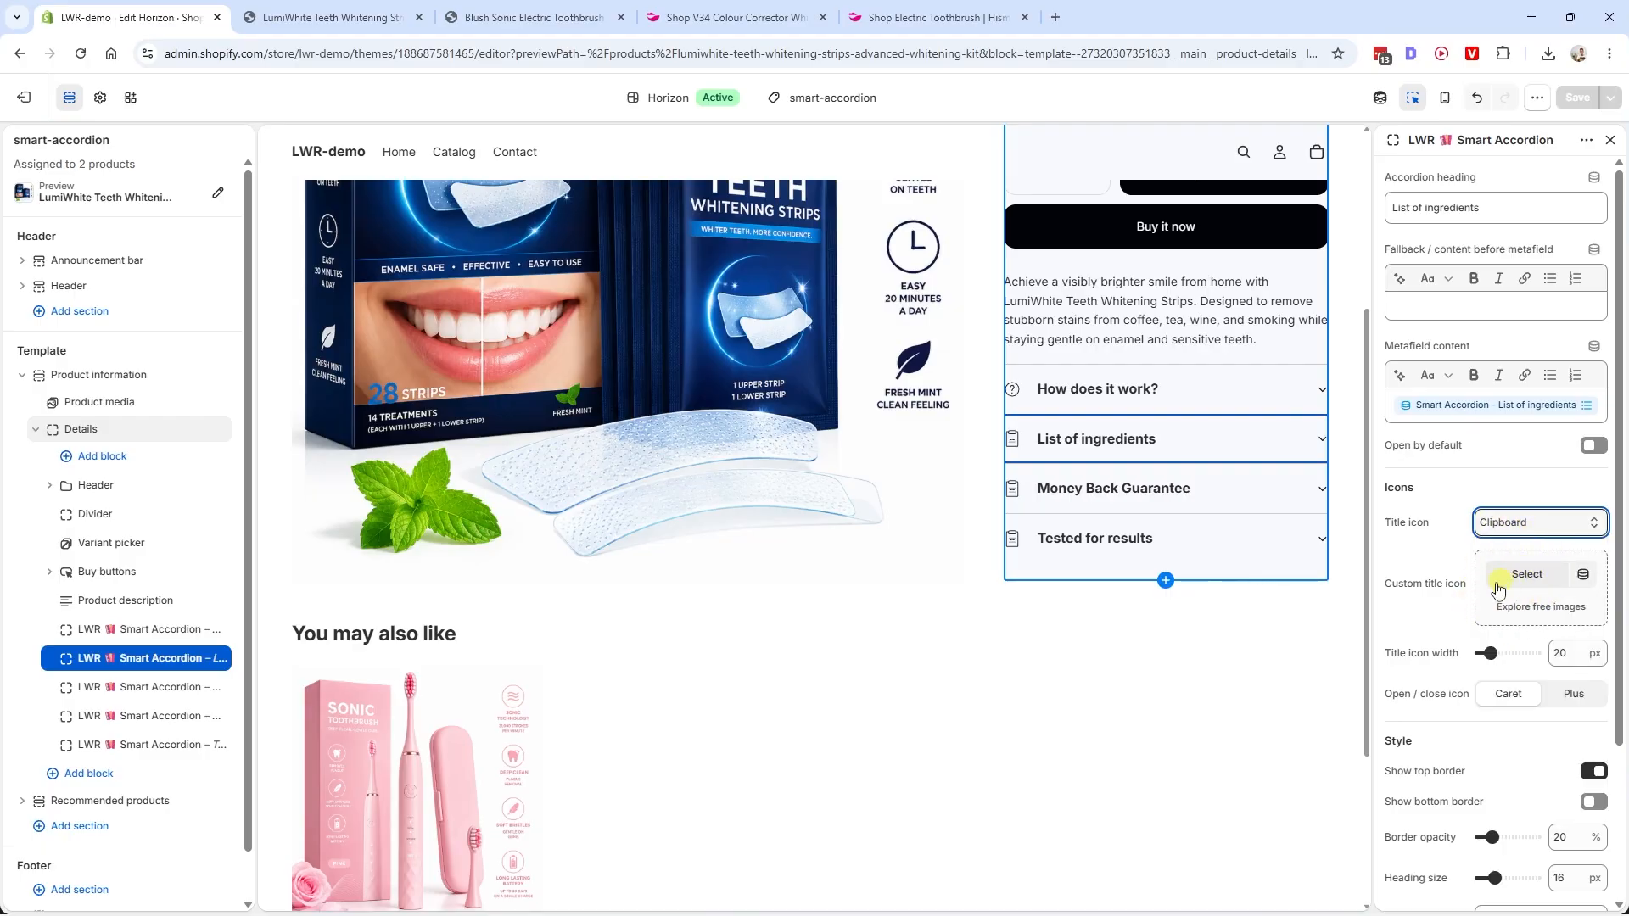
# Review the remaining icon, border, heading and padding settings of the List of ingredients accordion block
pyautogui.scroll(-2, 1513, 585)
pyautogui.scroll(-1, 1451, 509)
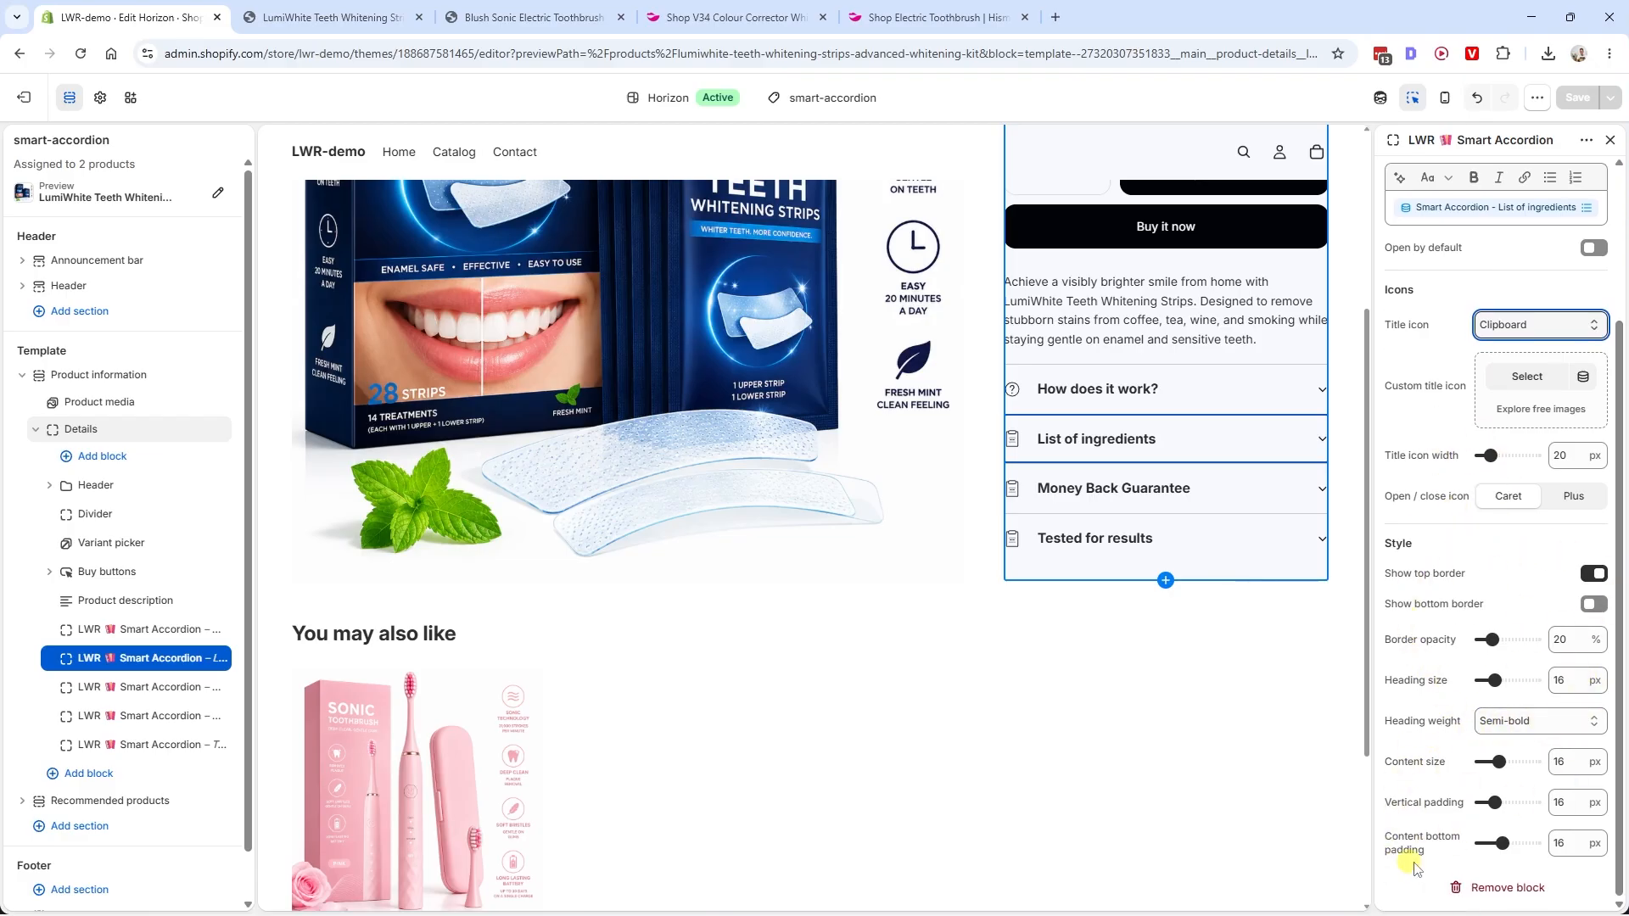
pyautogui.scroll(2, 1453, 805)
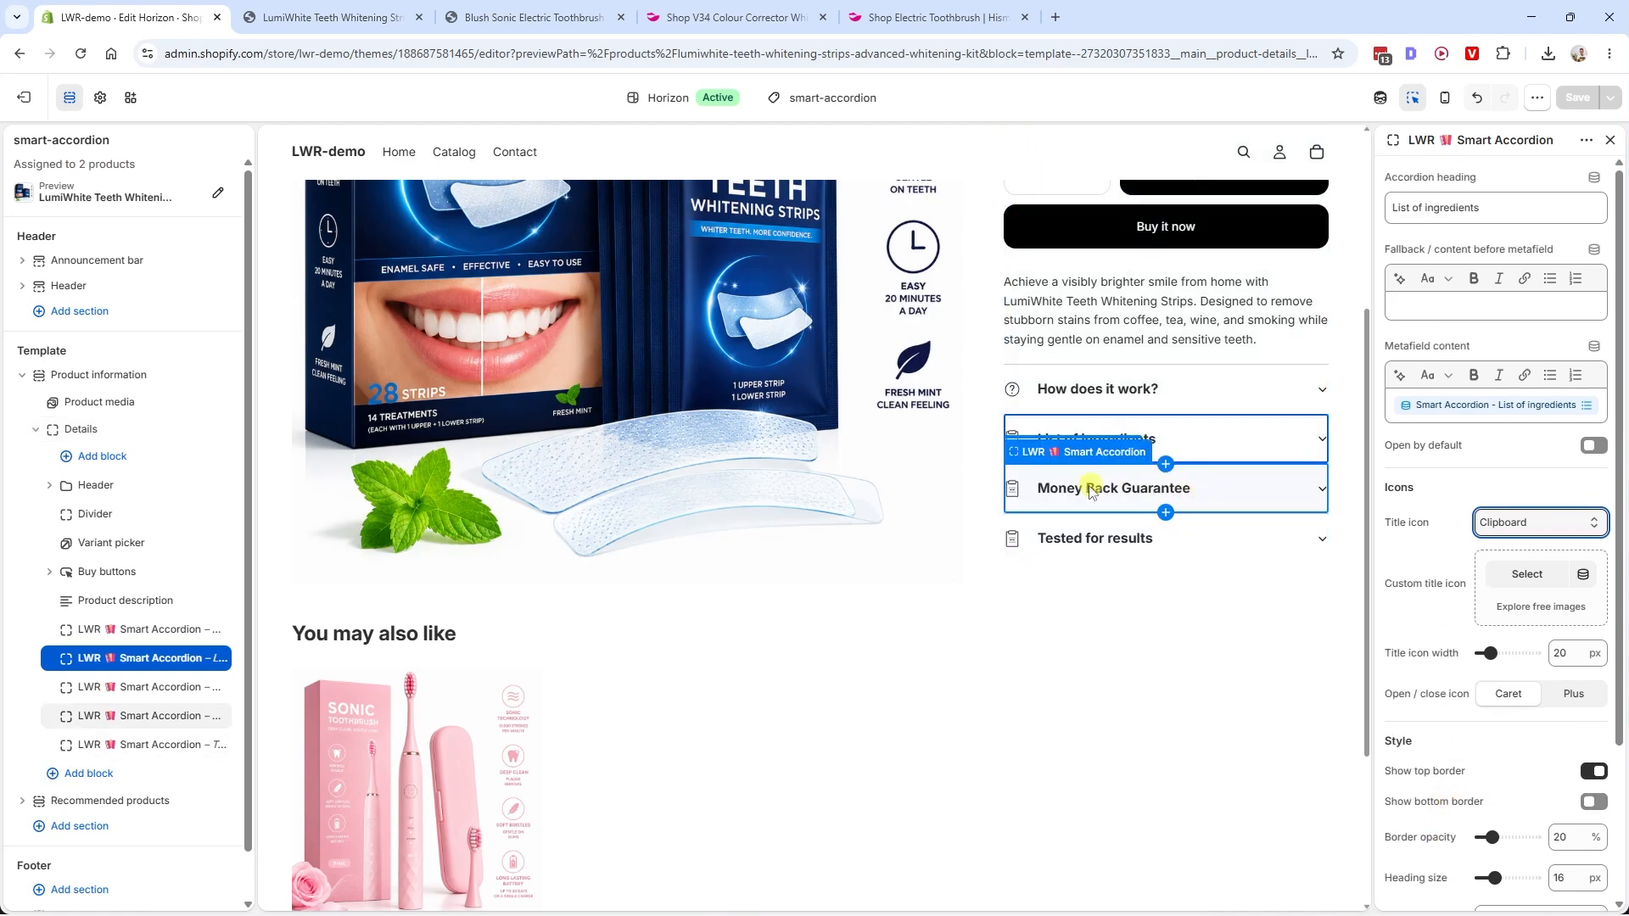
# Inspect the Money Back Guarantee accordion's fixed text in its metafield content, and open the What's included accordion block's settings
pyautogui.click(1164, 488)
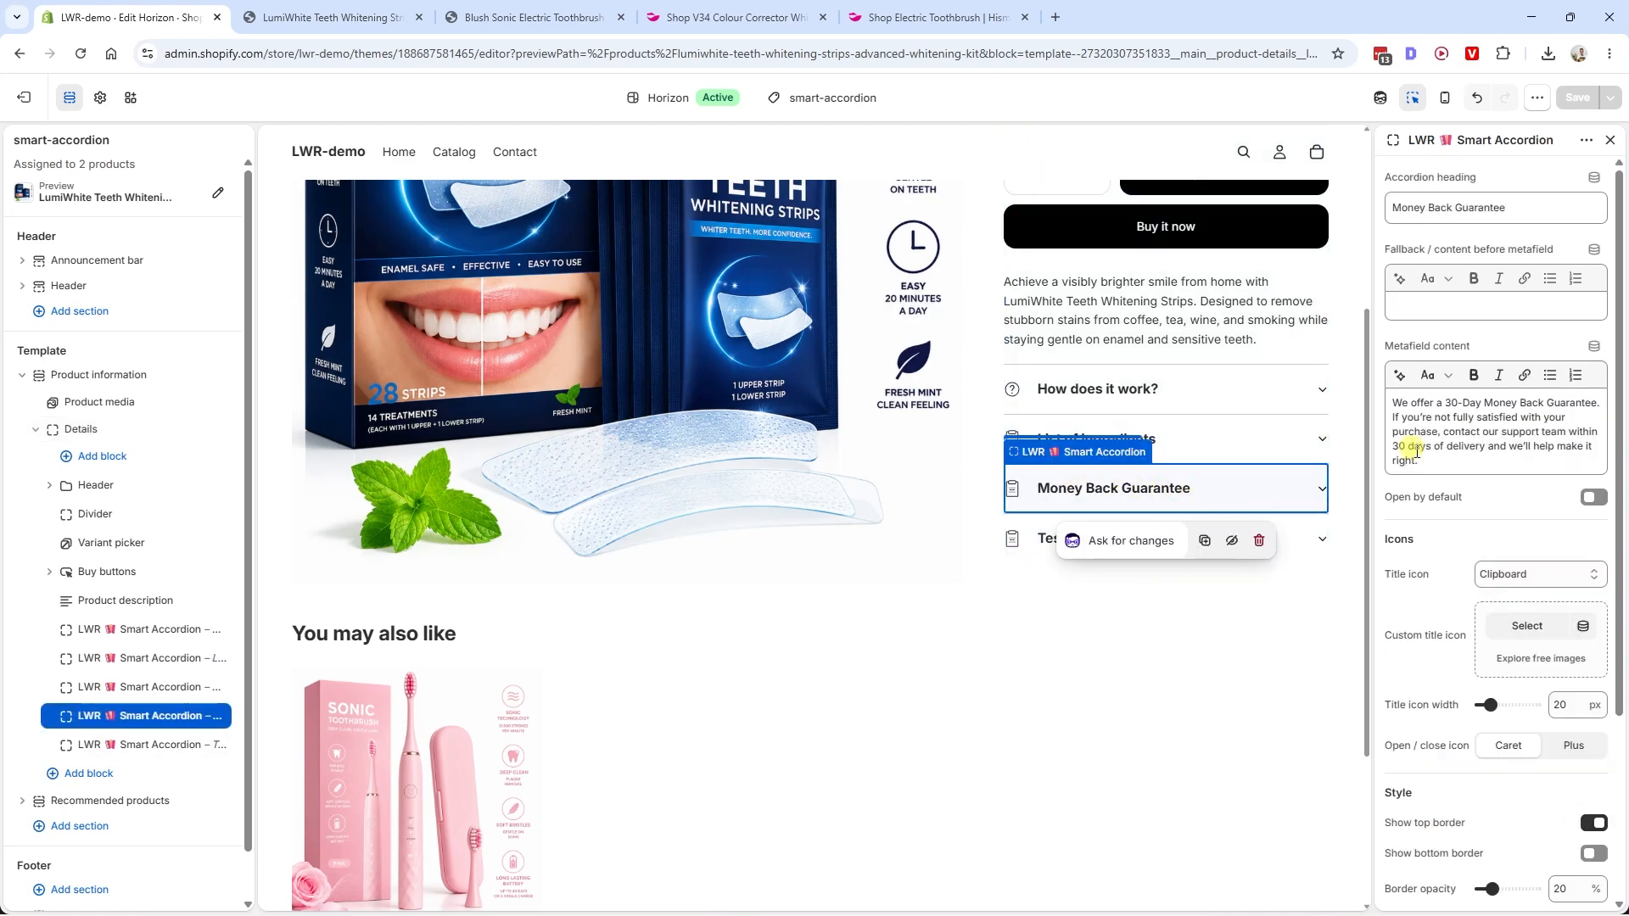
pyautogui.moveTo(1434, 461); pyautogui.dragTo(1389, 401)
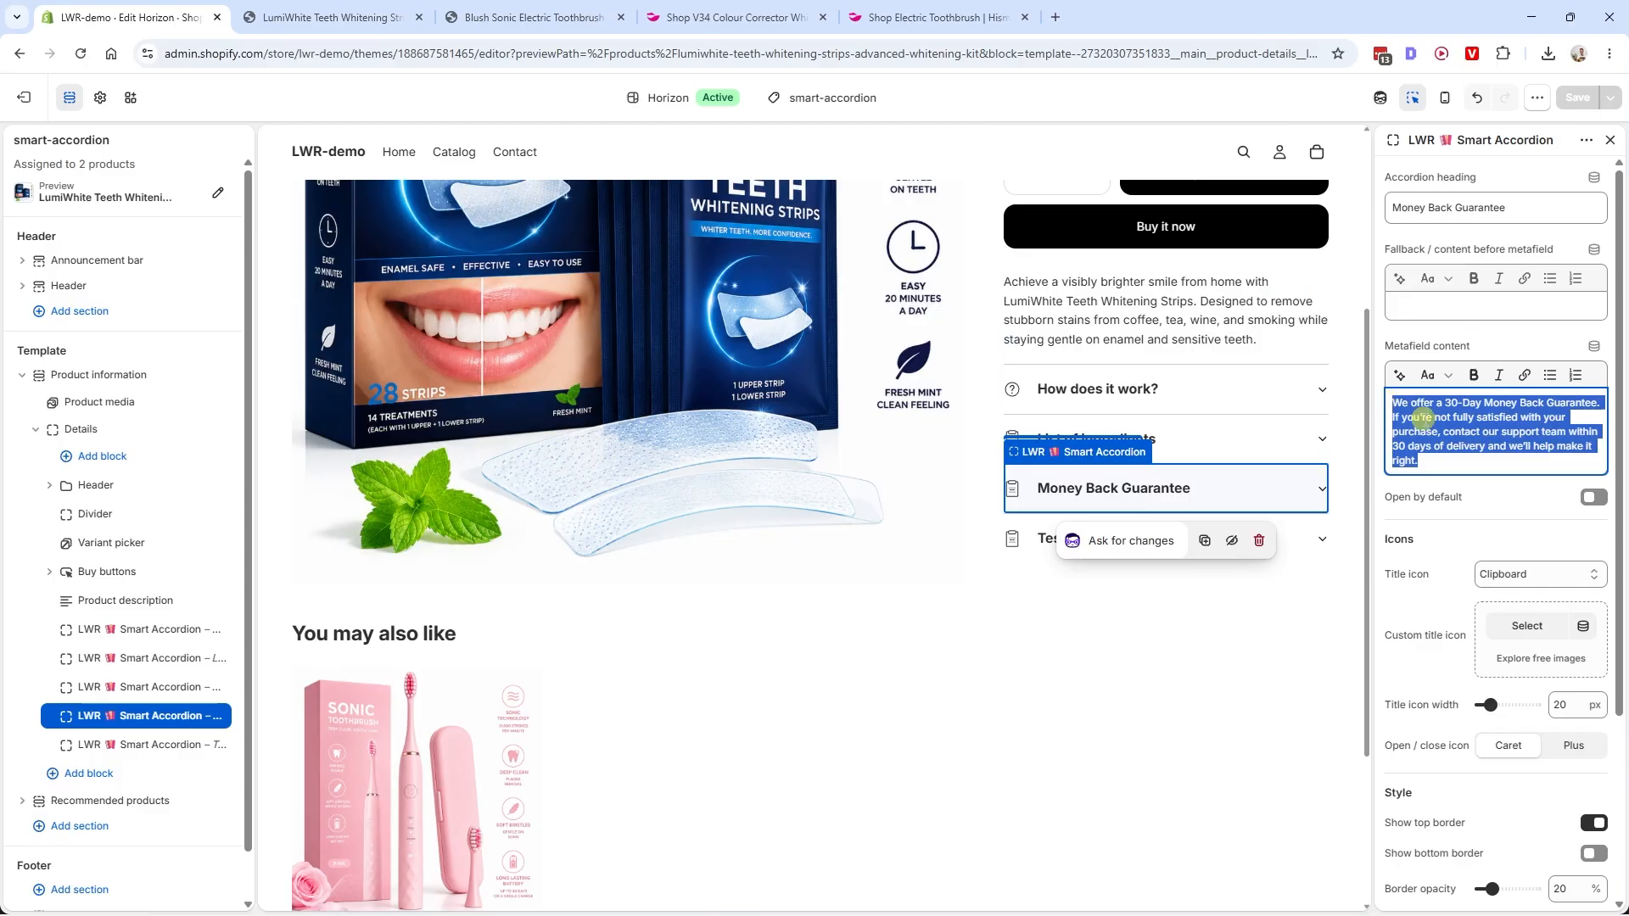
pyautogui.click(1425, 418)
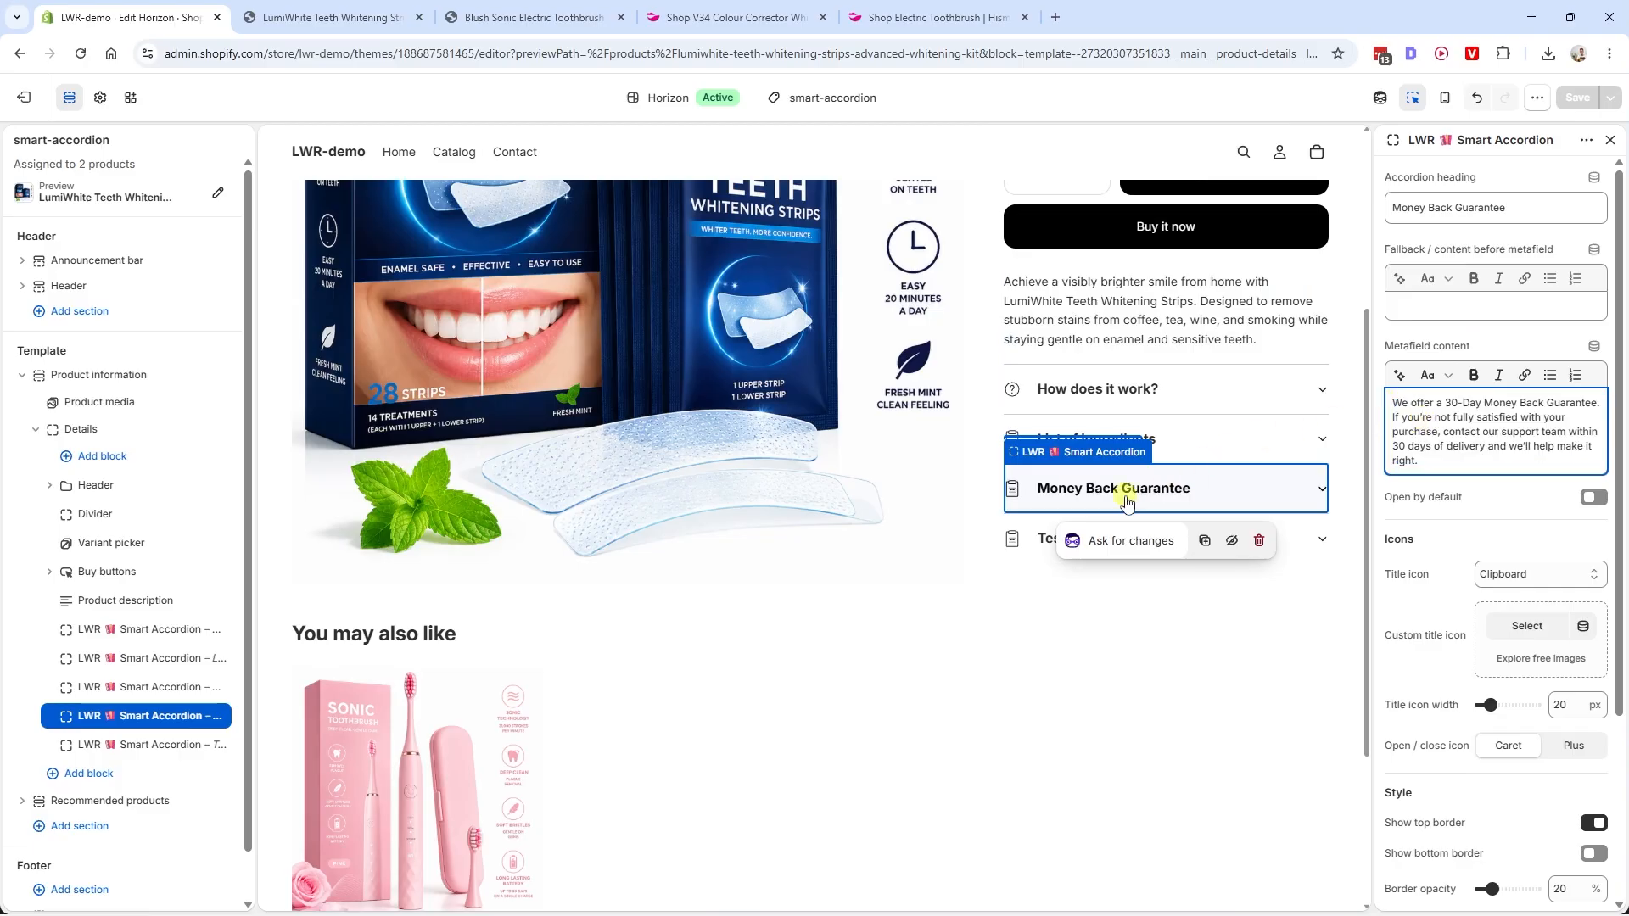
pyautogui.click(85, 689)
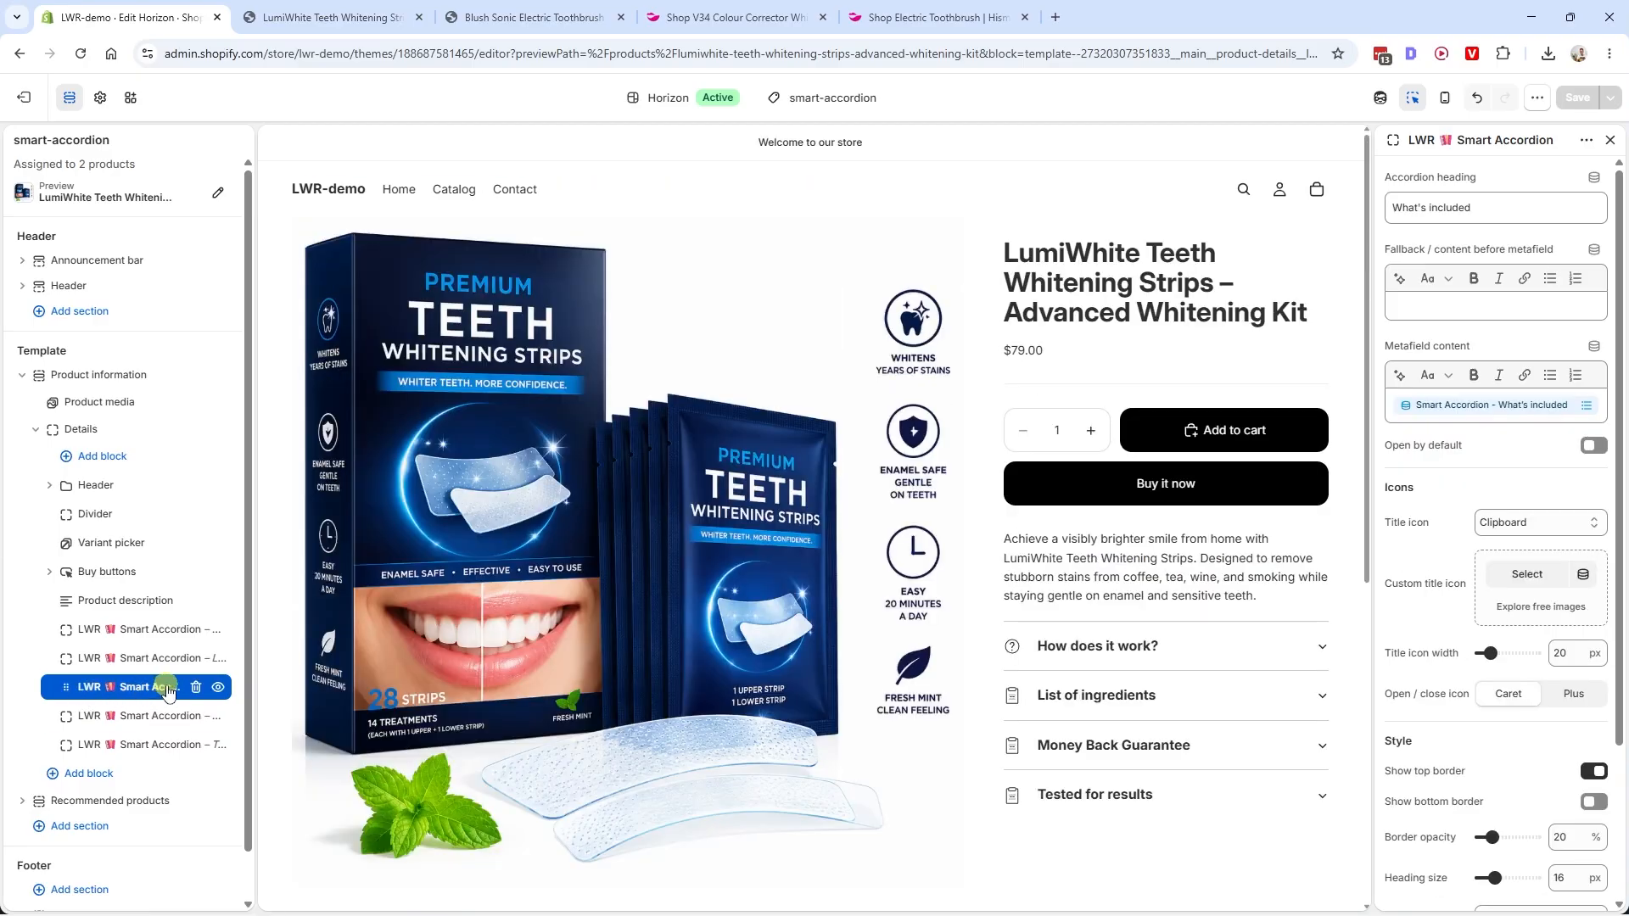
# Inspect the What's included accordion's heading by selecting its full text
pyautogui.click(1505, 209)
pyautogui.hotkey('shift', 'Left')
pyautogui.hotkey('shift', 'Left')
pyautogui.hotkey('shift', 'Left')
pyautogui.hotkey('shift', 'Left')
pyautogui.hotkey('shift', 'Left')
pyautogui.hotkey('shift', 'Left')
pyautogui.hotkey('shift', 'Left')
pyautogui.hotkey('shift', 'Left')
pyautogui.hotkey('shift', 'Left')
pyautogui.hotkey('shift', 'Left')
pyautogui.hotkey('shift', 'Left')
pyautogui.hotkey('shift', 'Left')
pyautogui.hotkey('shift', 'Left')
pyautogui.hotkey('shift', 'Left')
pyautogui.hotkey('shift', 'Left')
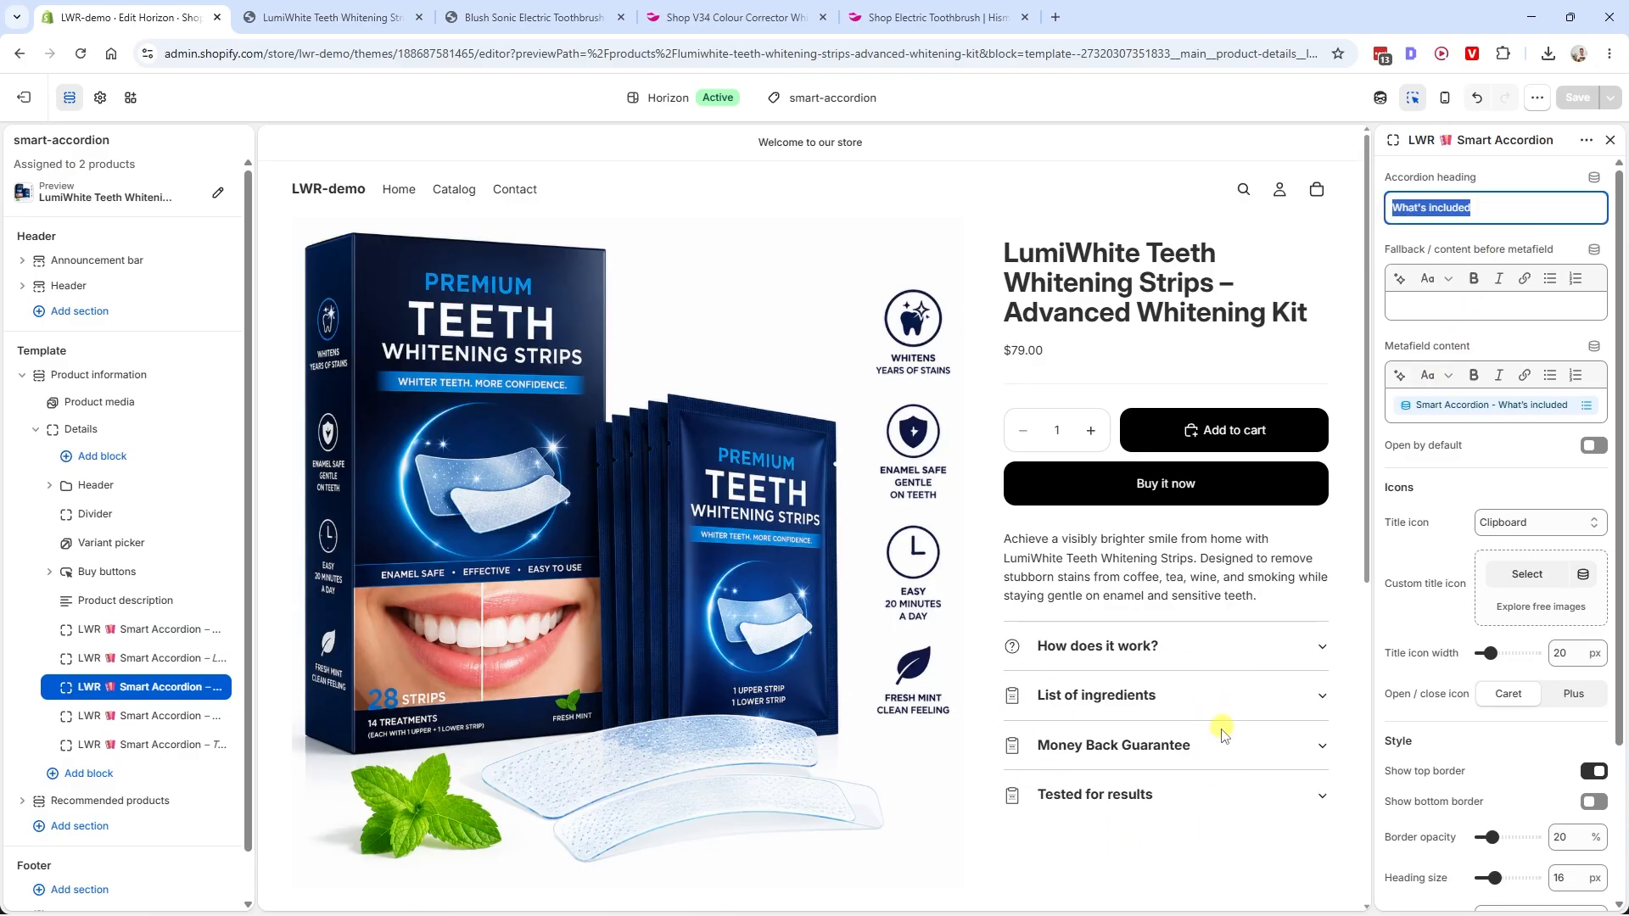
# Preview the template with the Blush Sonic Electric Toothbrush and inspect the List of ingredients accordion's heading
pyautogui.click(181, 202)
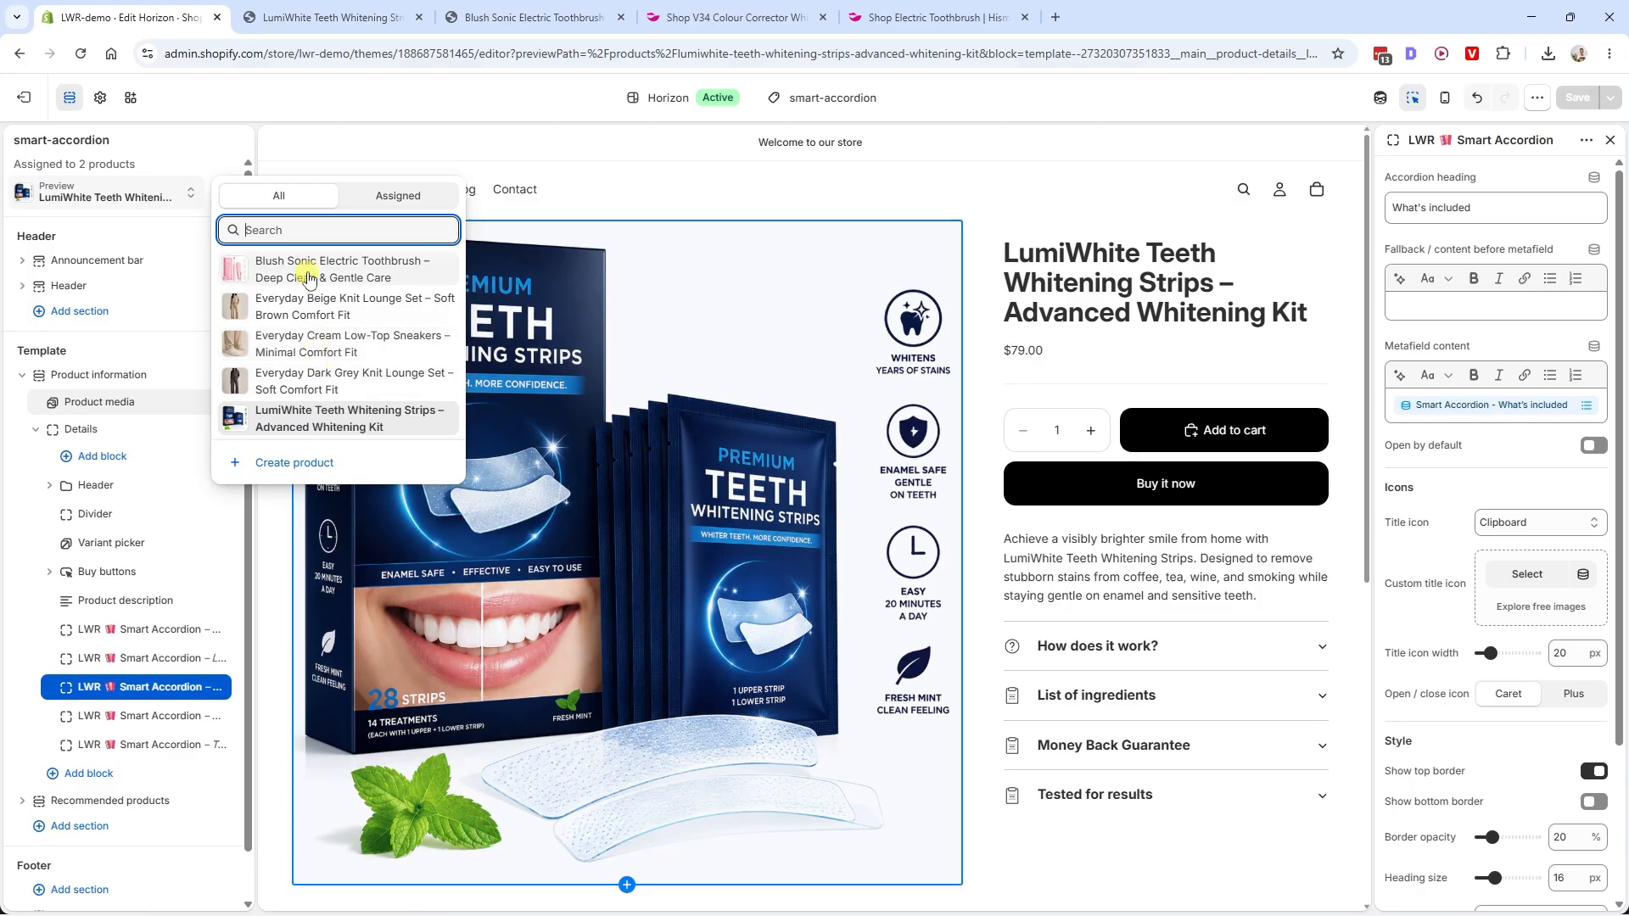
pyautogui.click(402, 276)
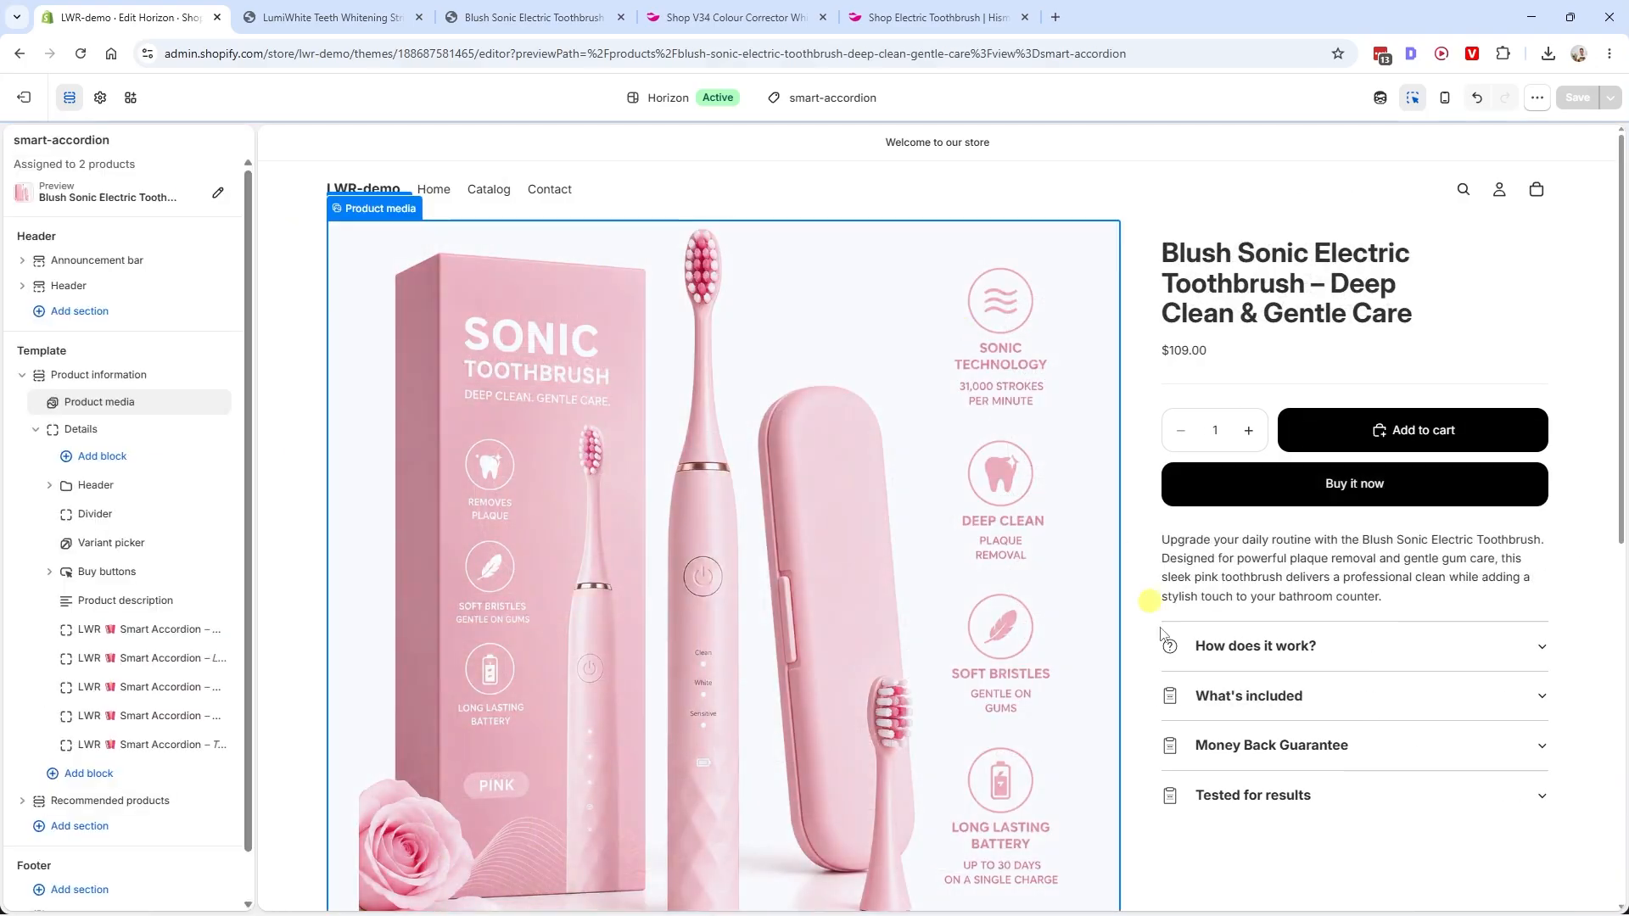
pyautogui.scroll(-1, 1145, 585)
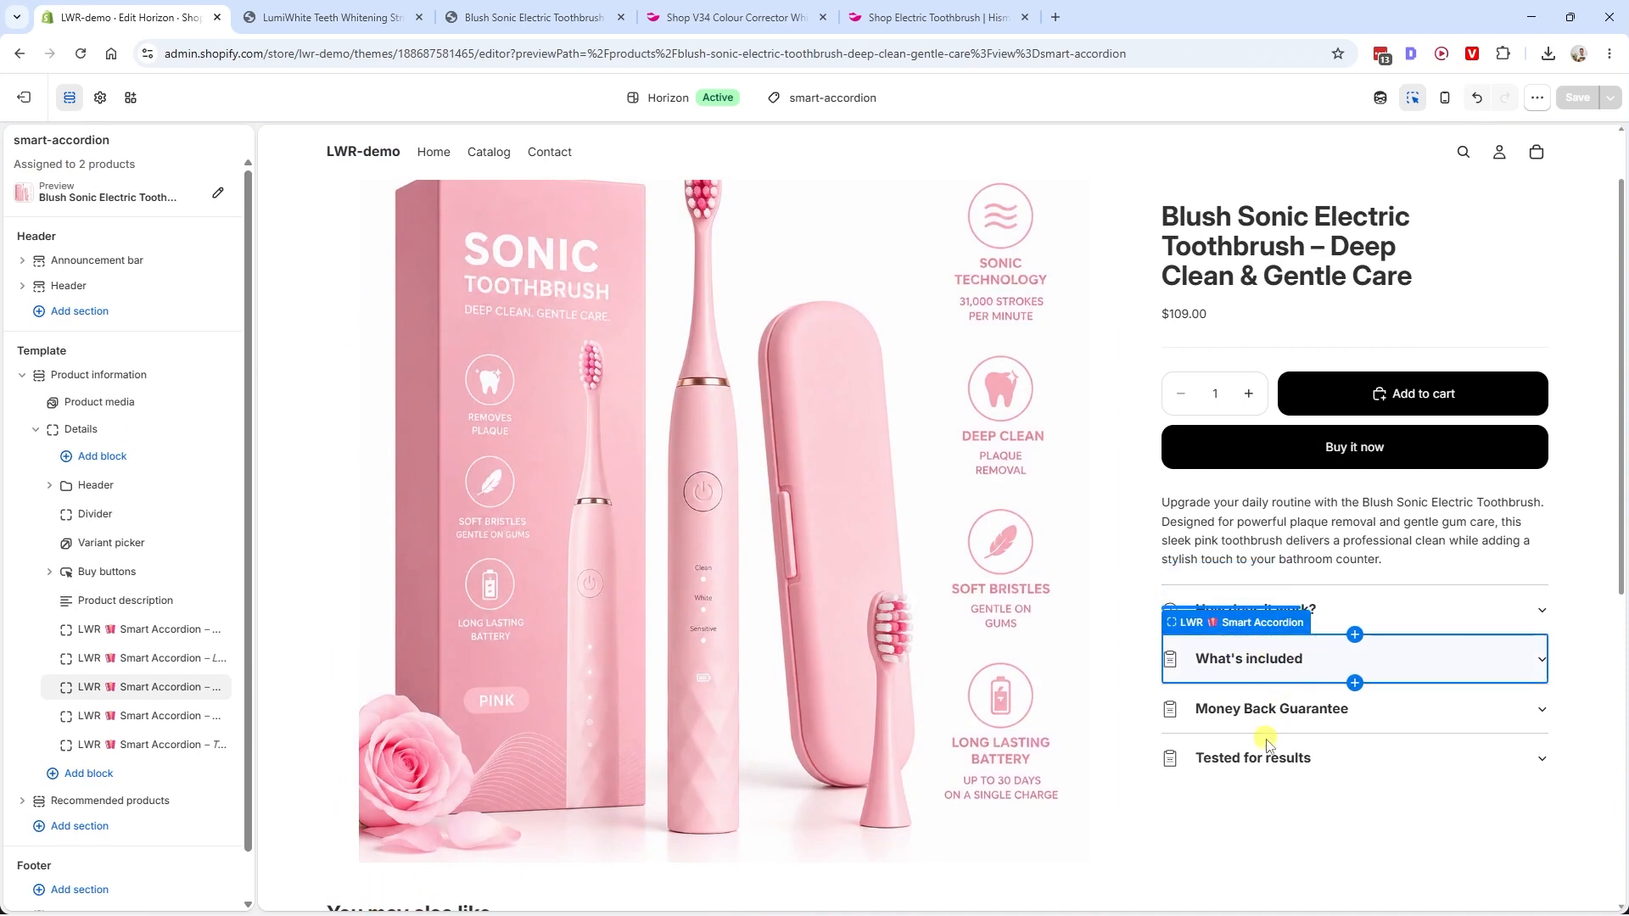
pyautogui.click(151, 658)
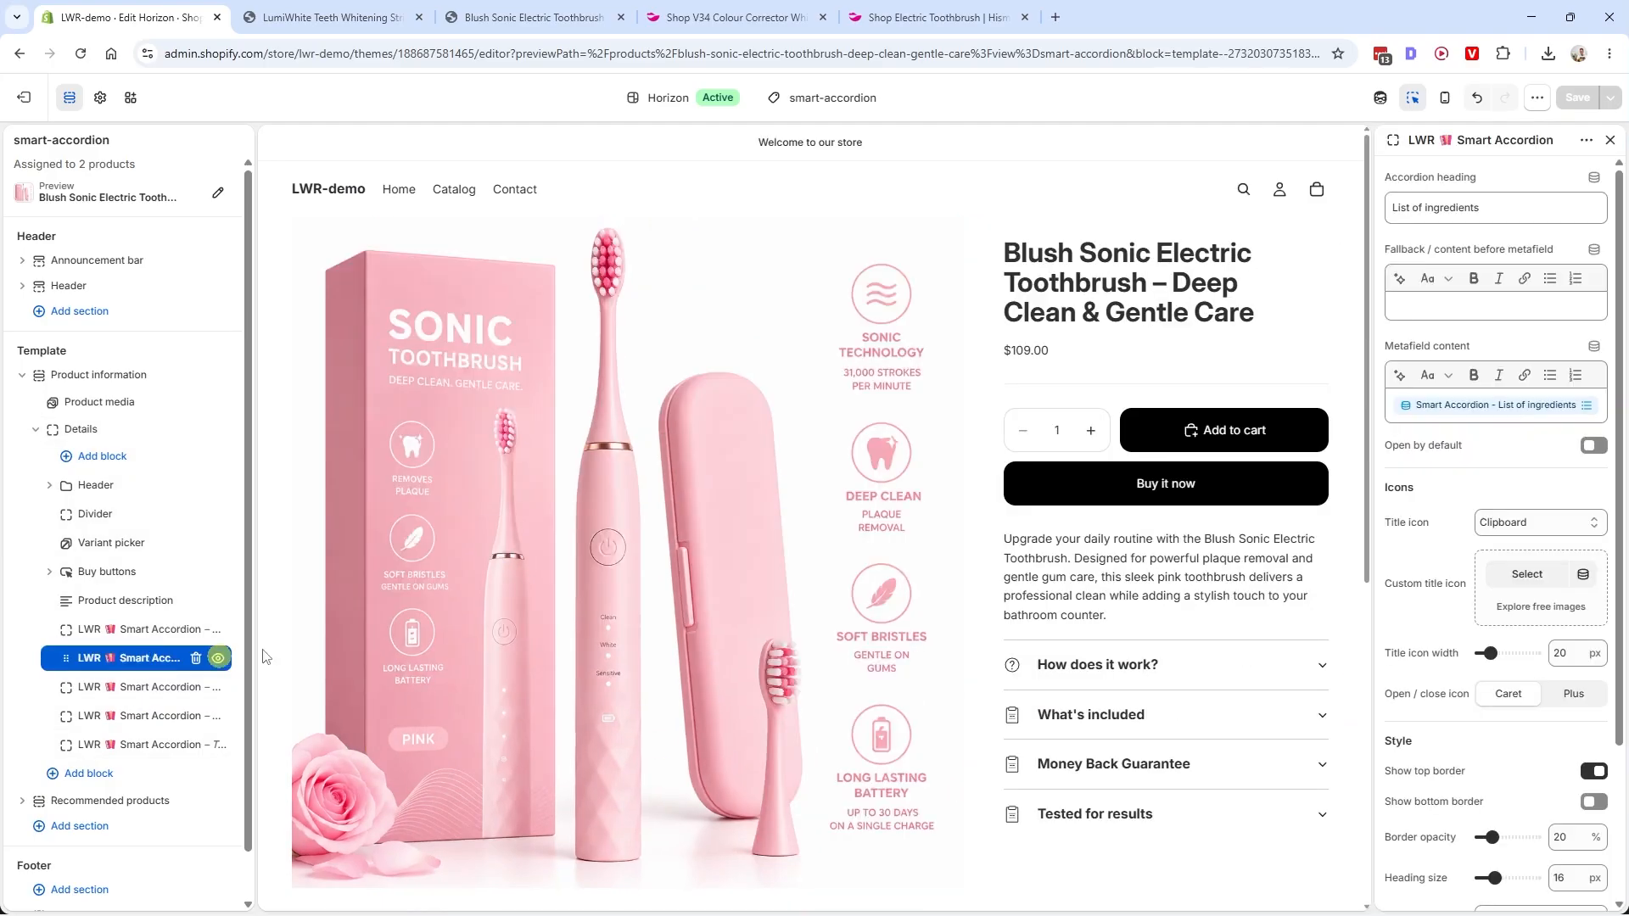
pyautogui.moveTo(1508, 209); pyautogui.dragTo(1390, 206)
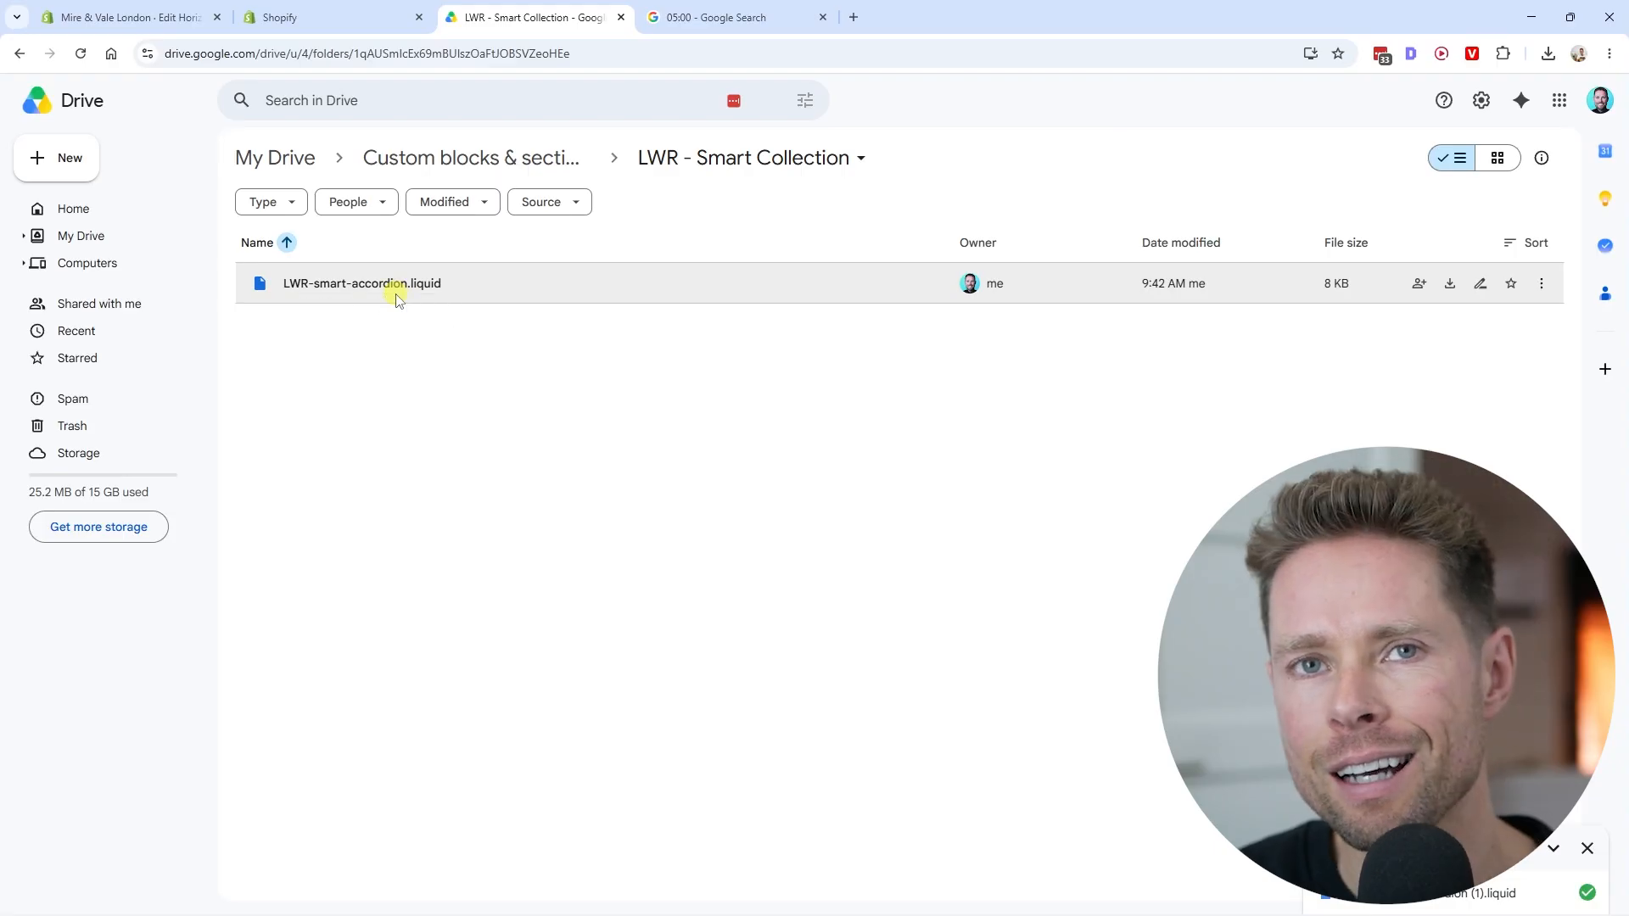
# Start the Google stopwatch and download LWR-smart-accordion.liquid from the LWR - Smart Collection folder in Google Drive
pyautogui.click(724, 17)
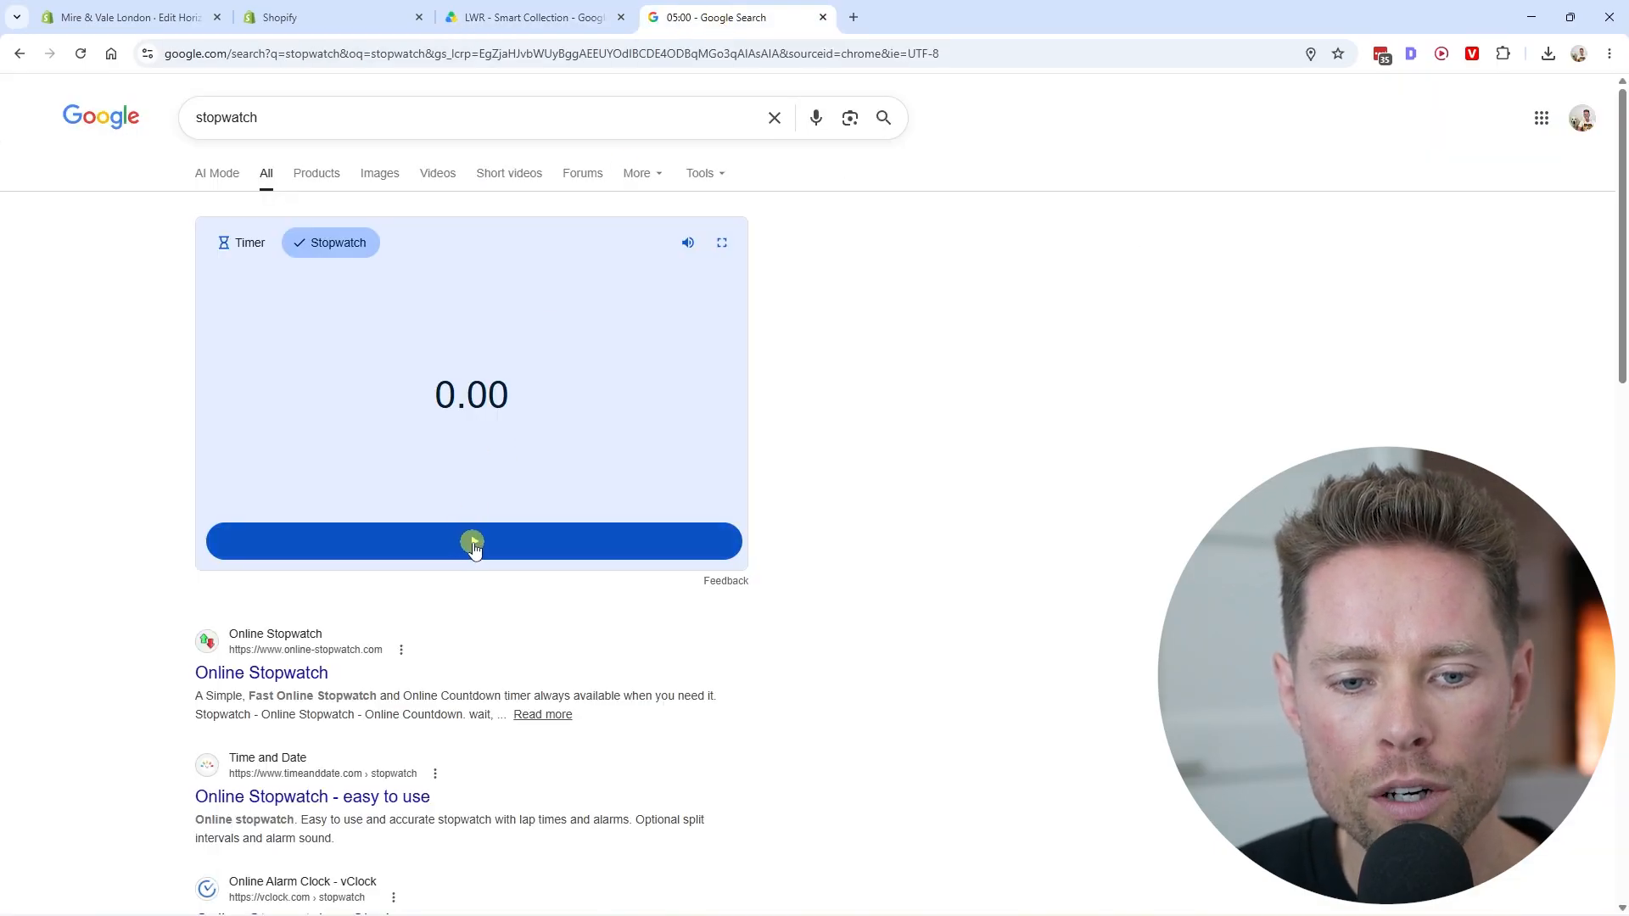
pyautogui.click(473, 543)
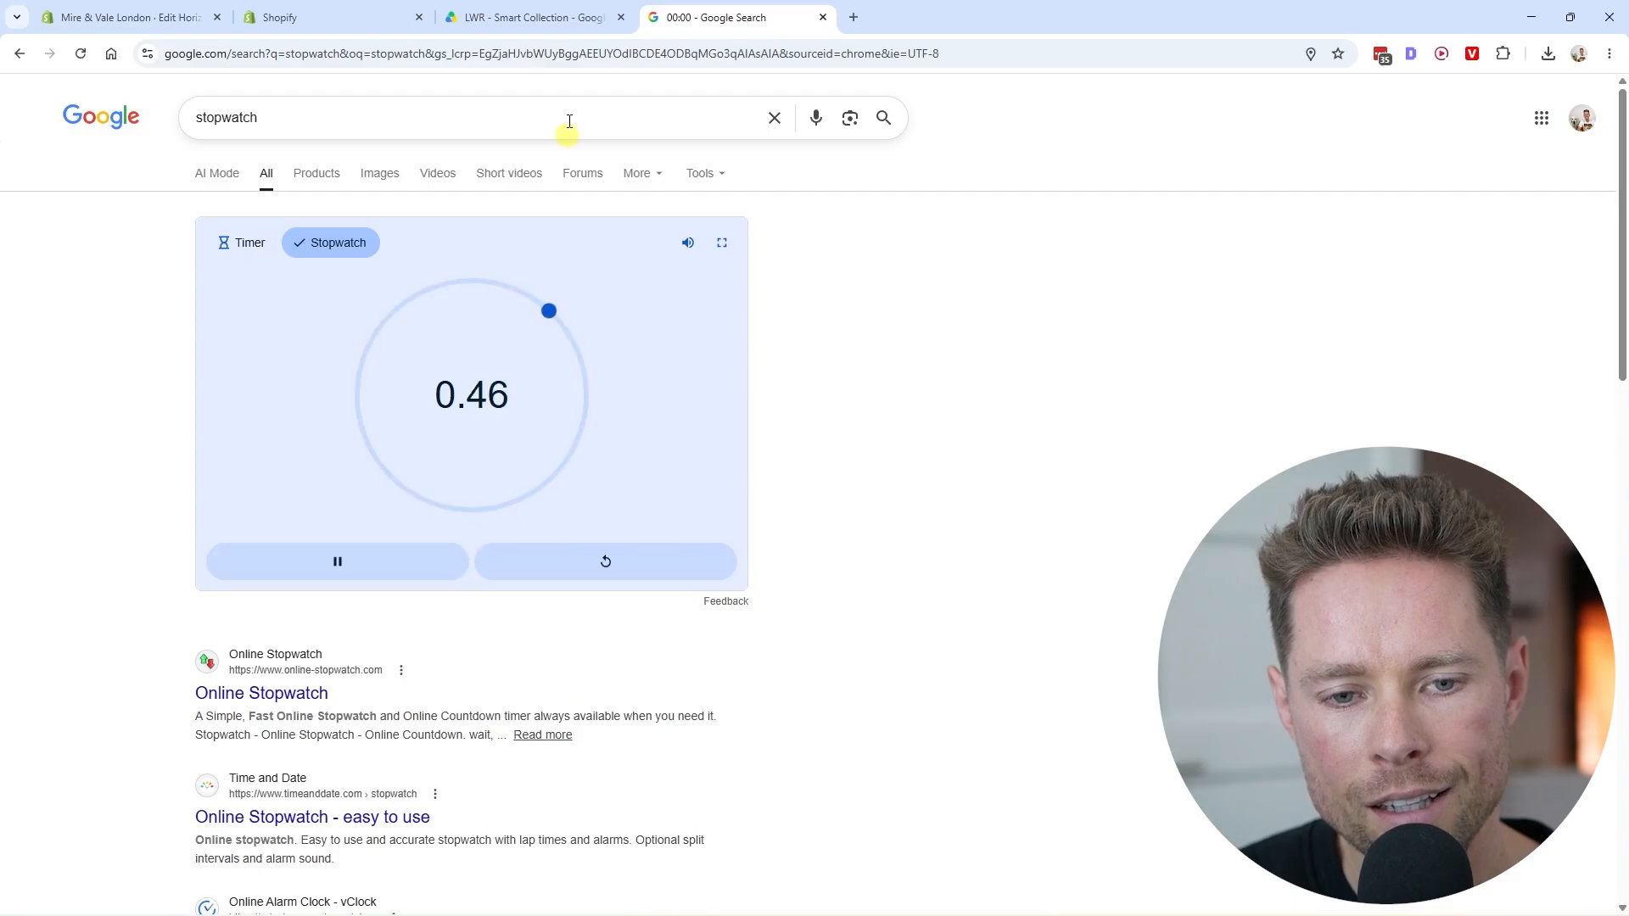
pyautogui.click(538, 17)
pyautogui.rightClick(406, 282)
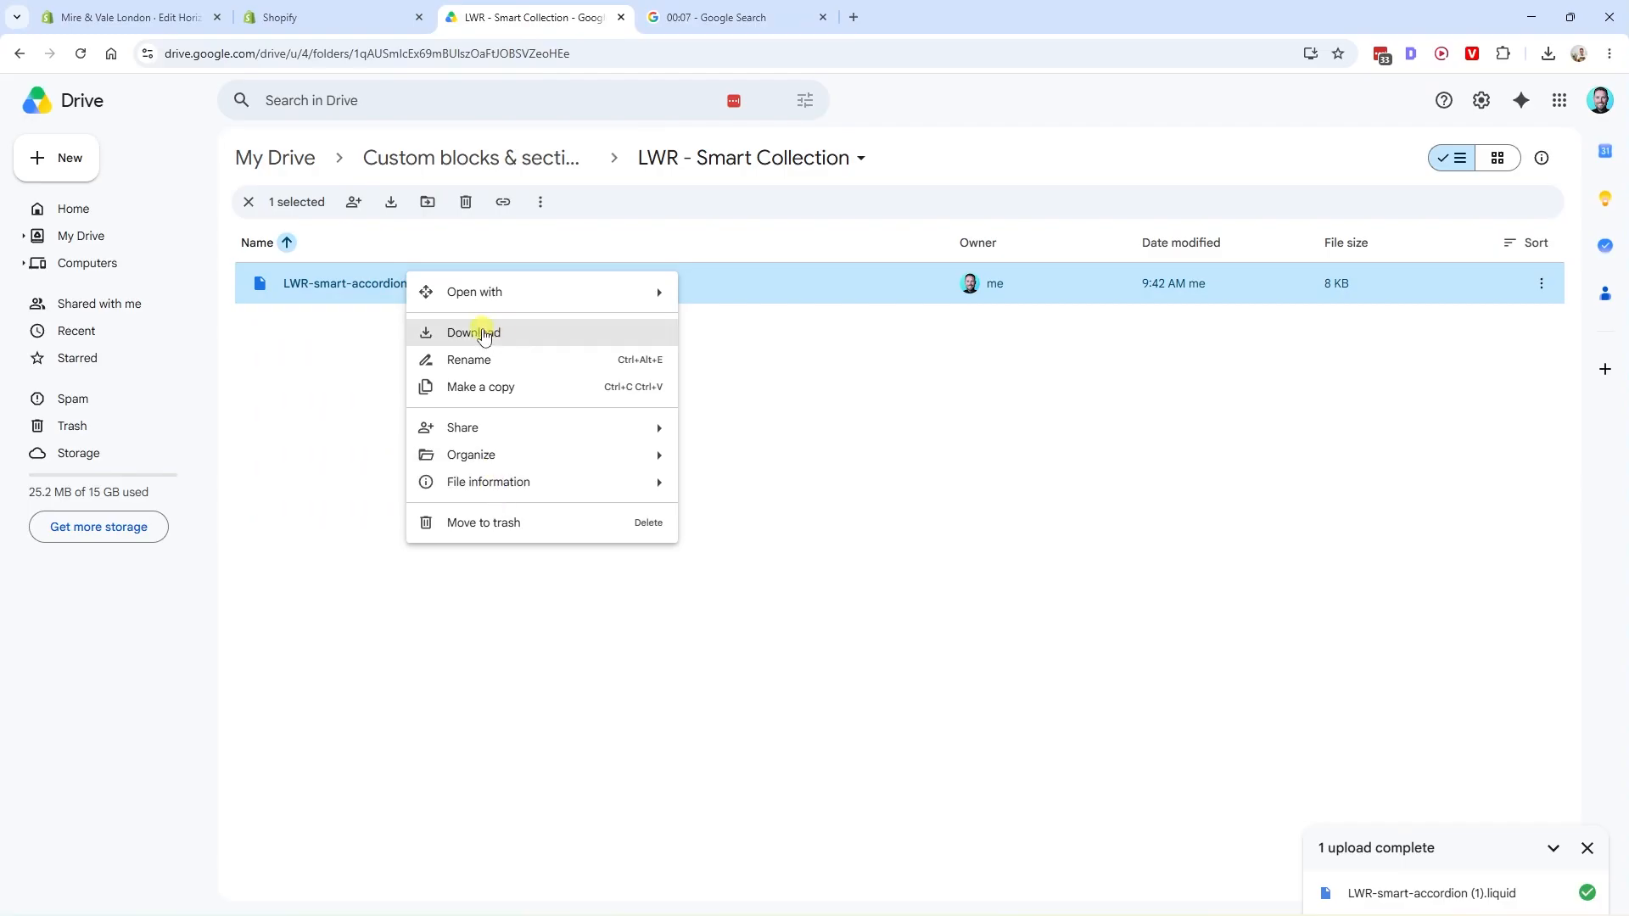
# Open the code of the live Horizon theme in Shopify and upload the downloaded LWR-smart-accordion.liquid into its blocks folder
pyautogui.click(335, 17)
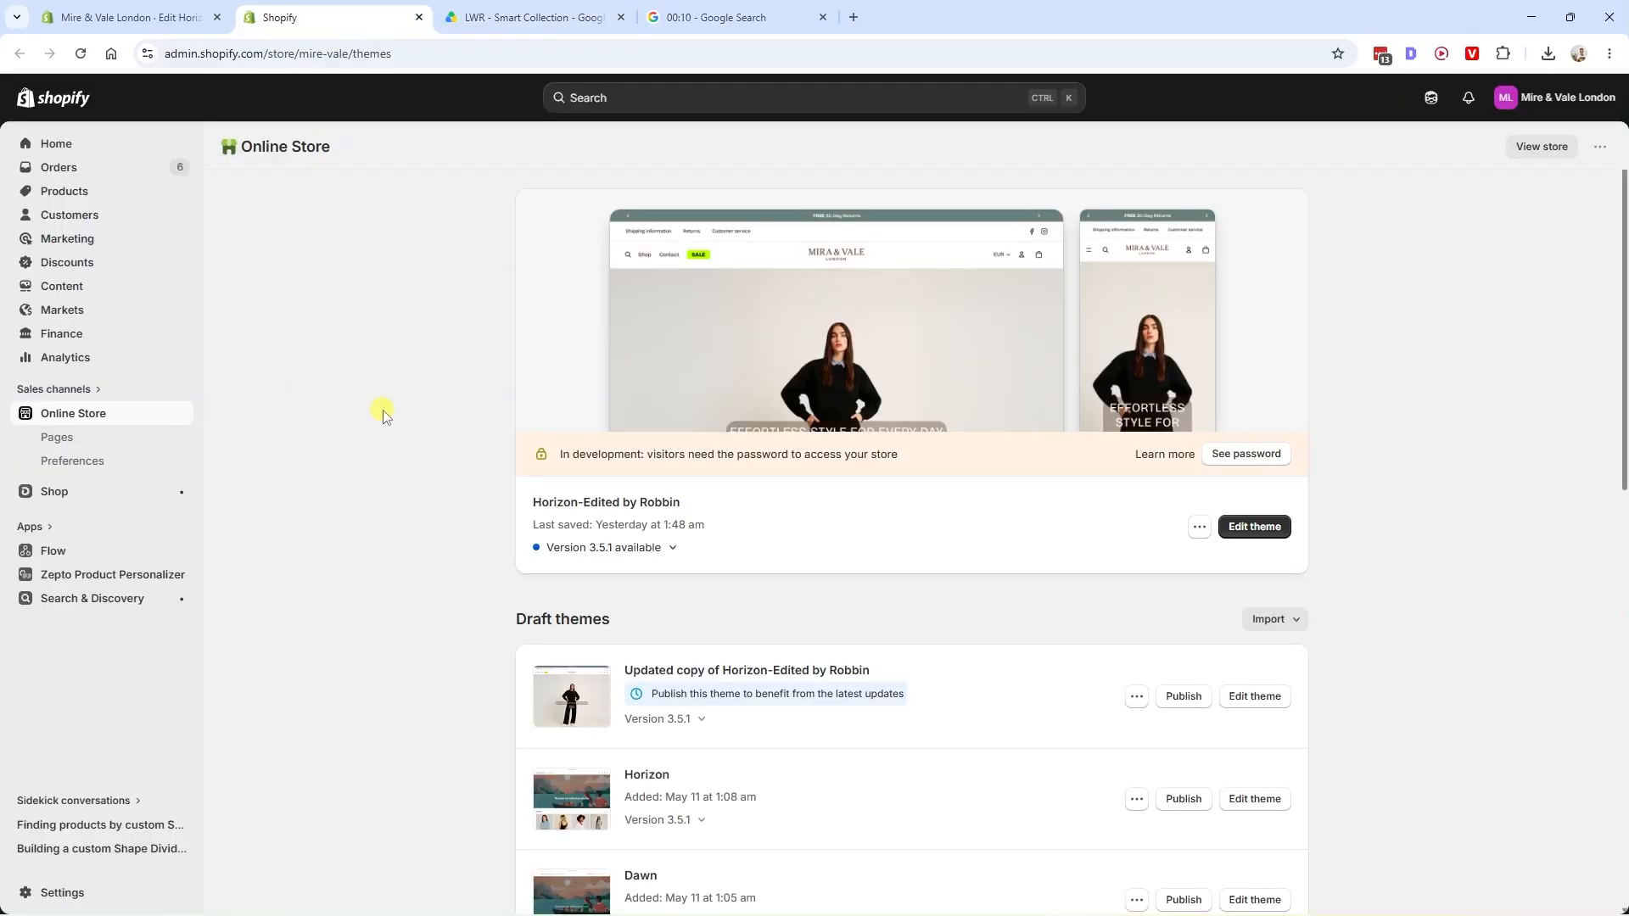
pyautogui.click(1201, 527)
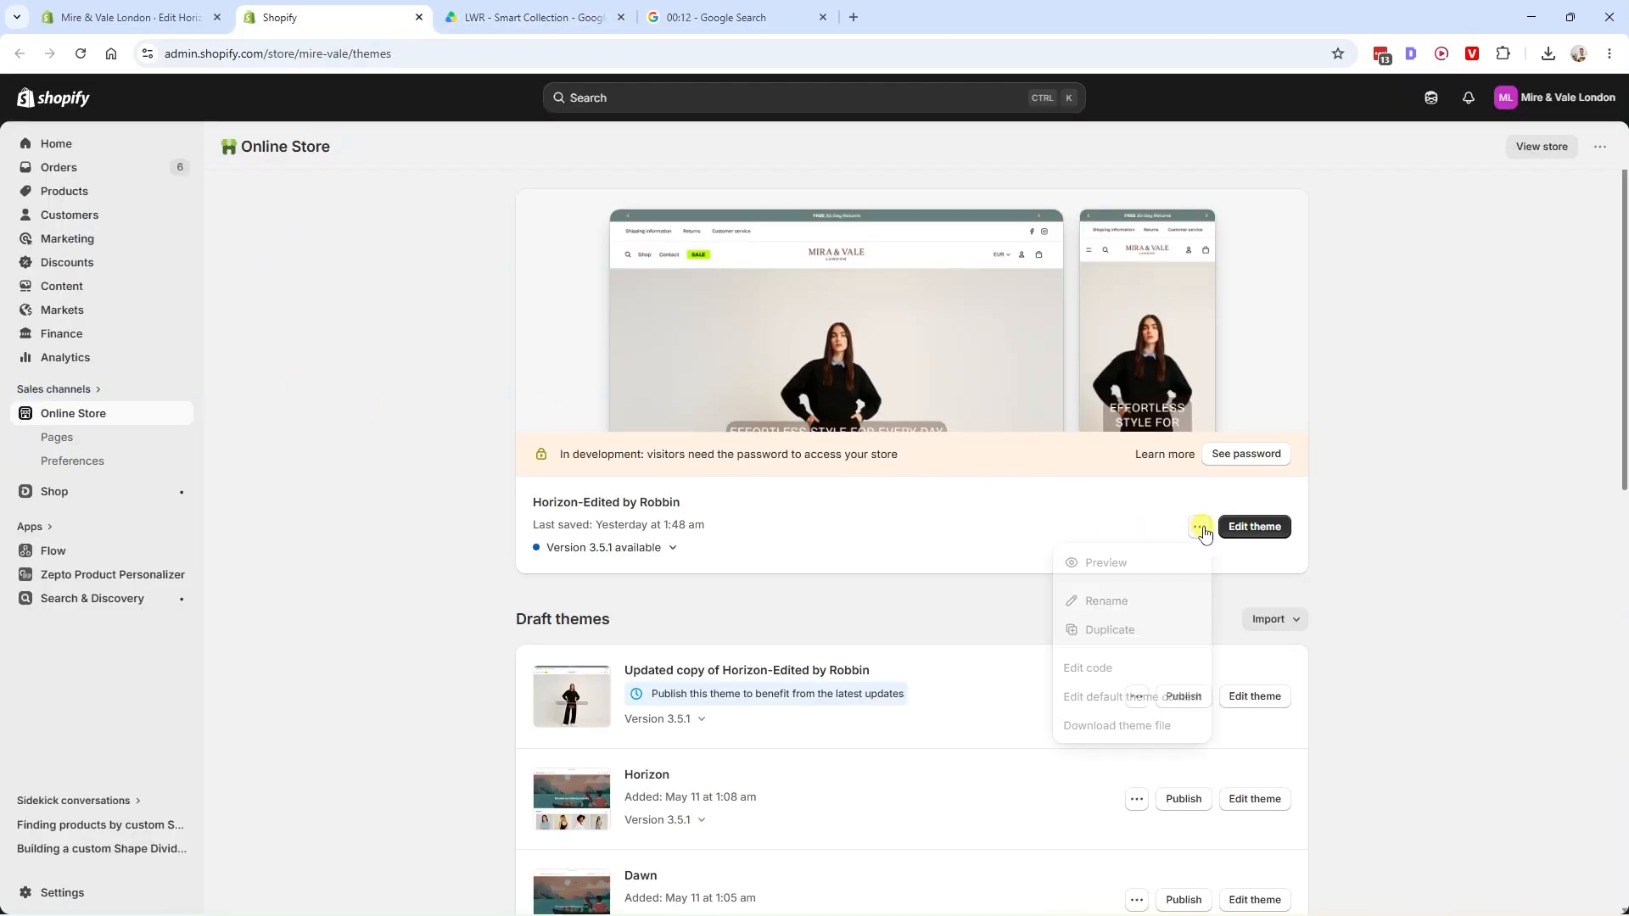
pyautogui.click(1129, 669)
pyautogui.click(117, 182)
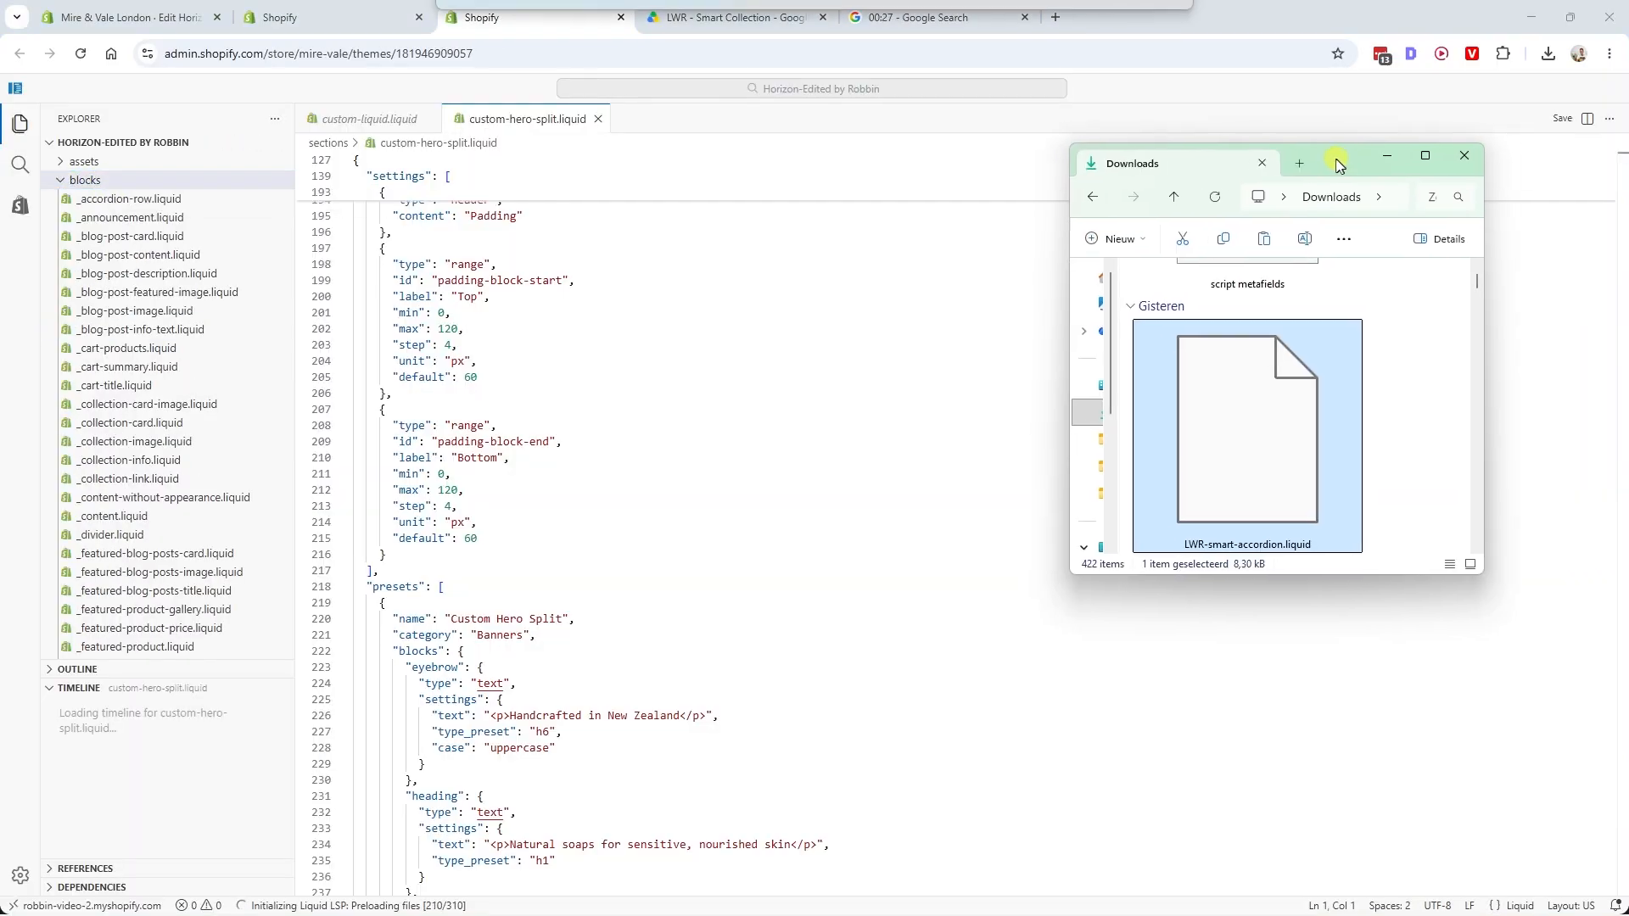
pyautogui.moveTo(1335, 162); pyautogui.dragTo(1284, 179)
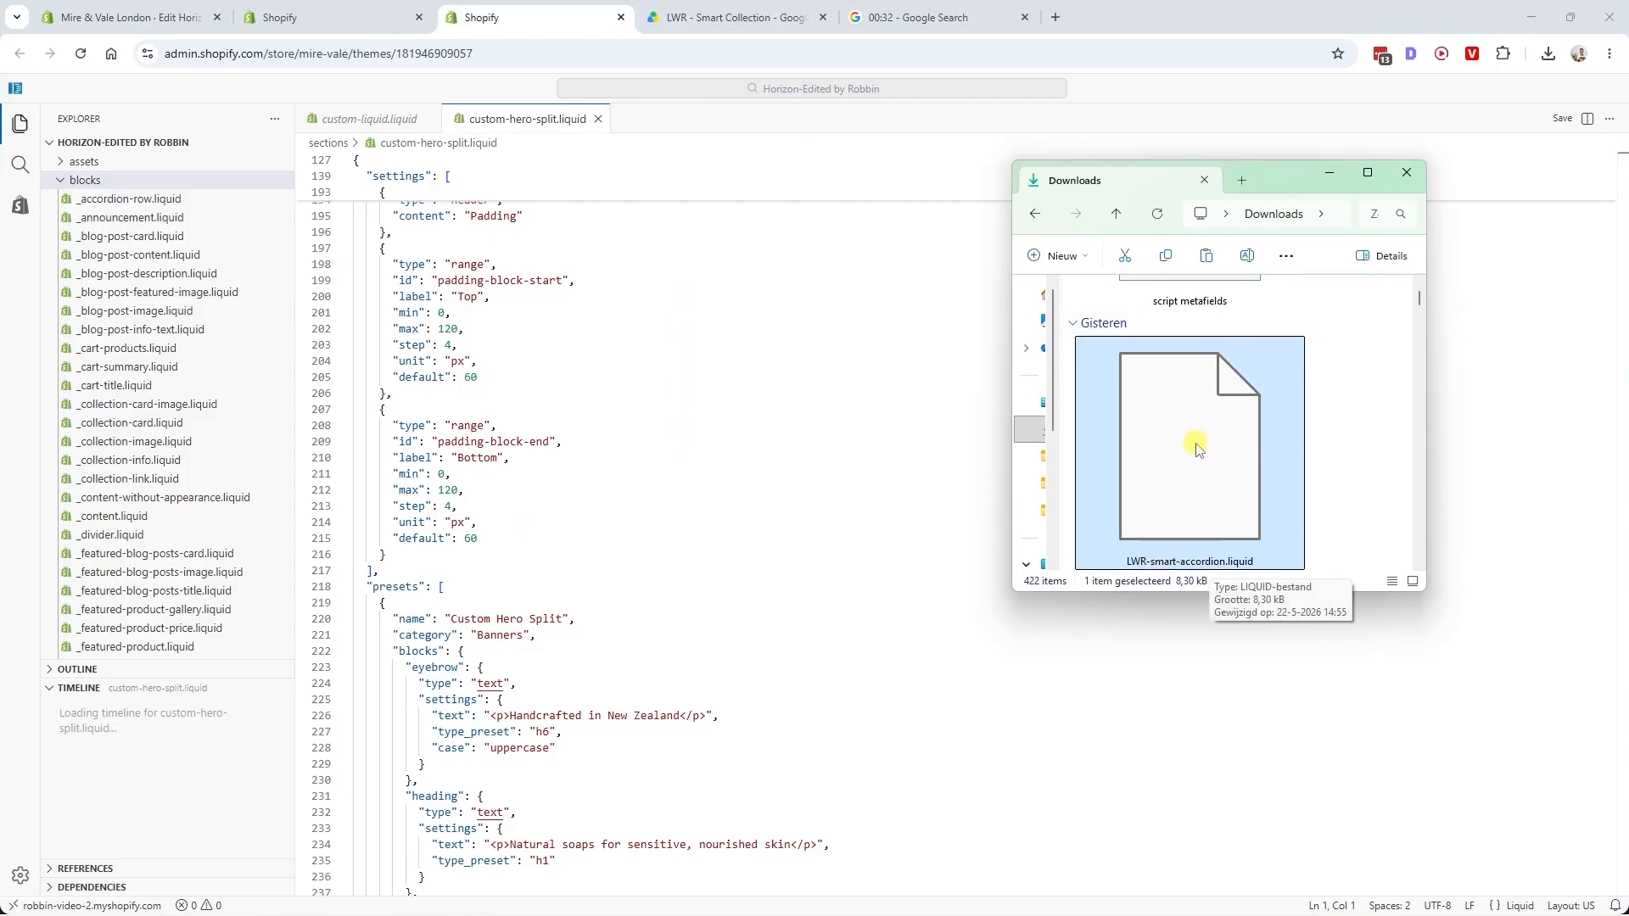
pyautogui.moveTo(1196, 448); pyautogui.dragTo(131, 249)
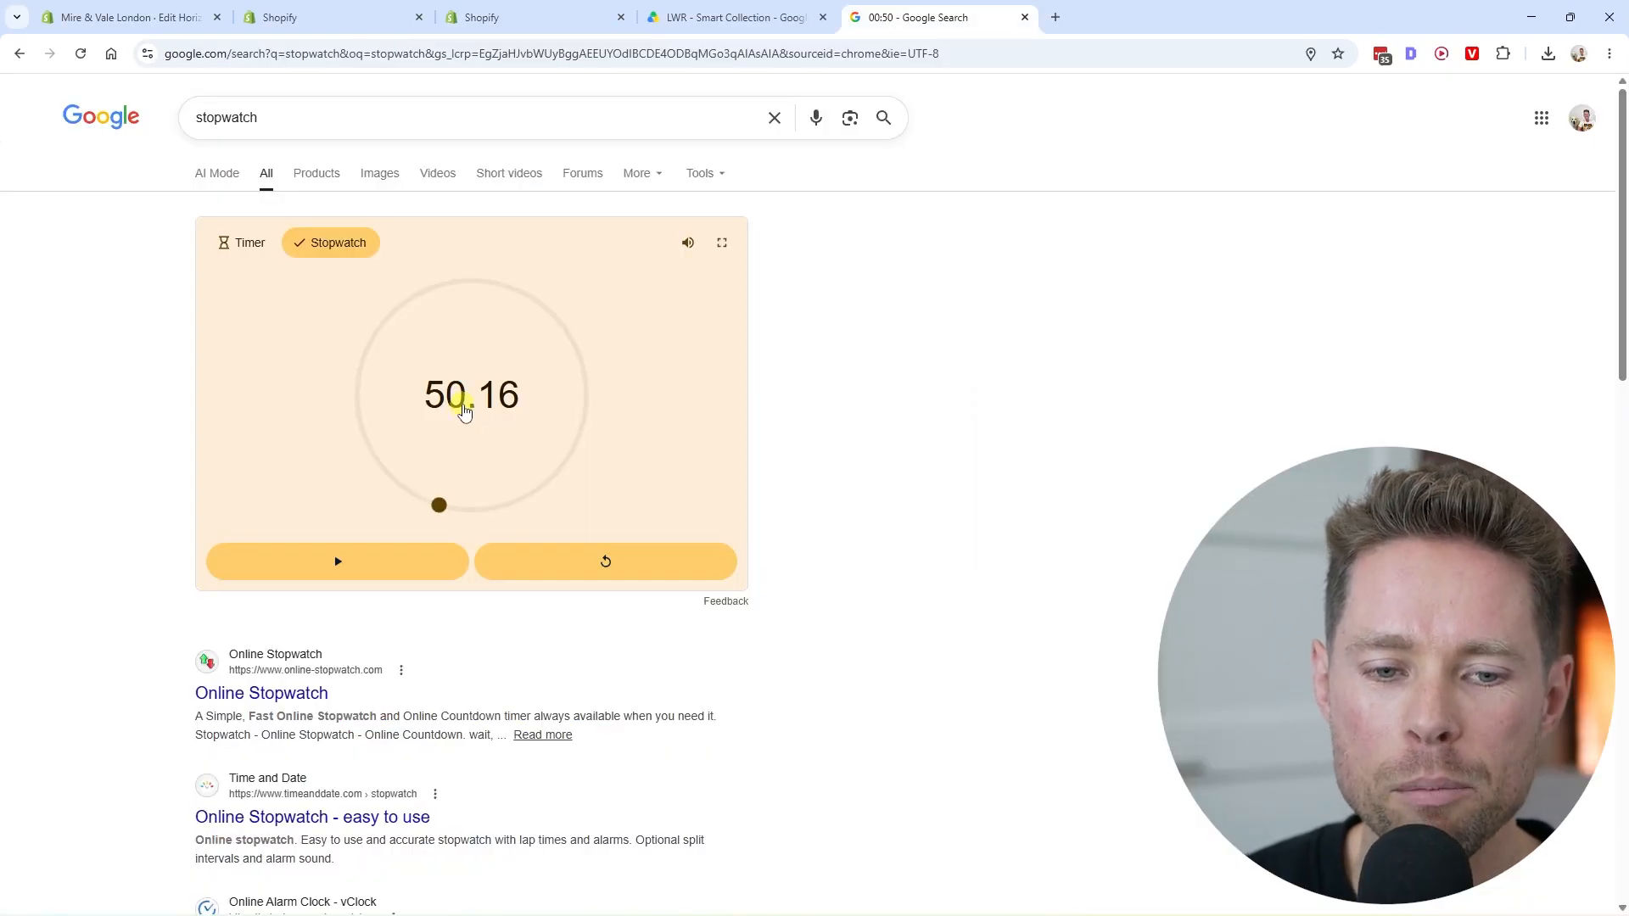
# Open the live Horizon theme in the theme editor and show its Default product template
pyautogui.click(483, 18)
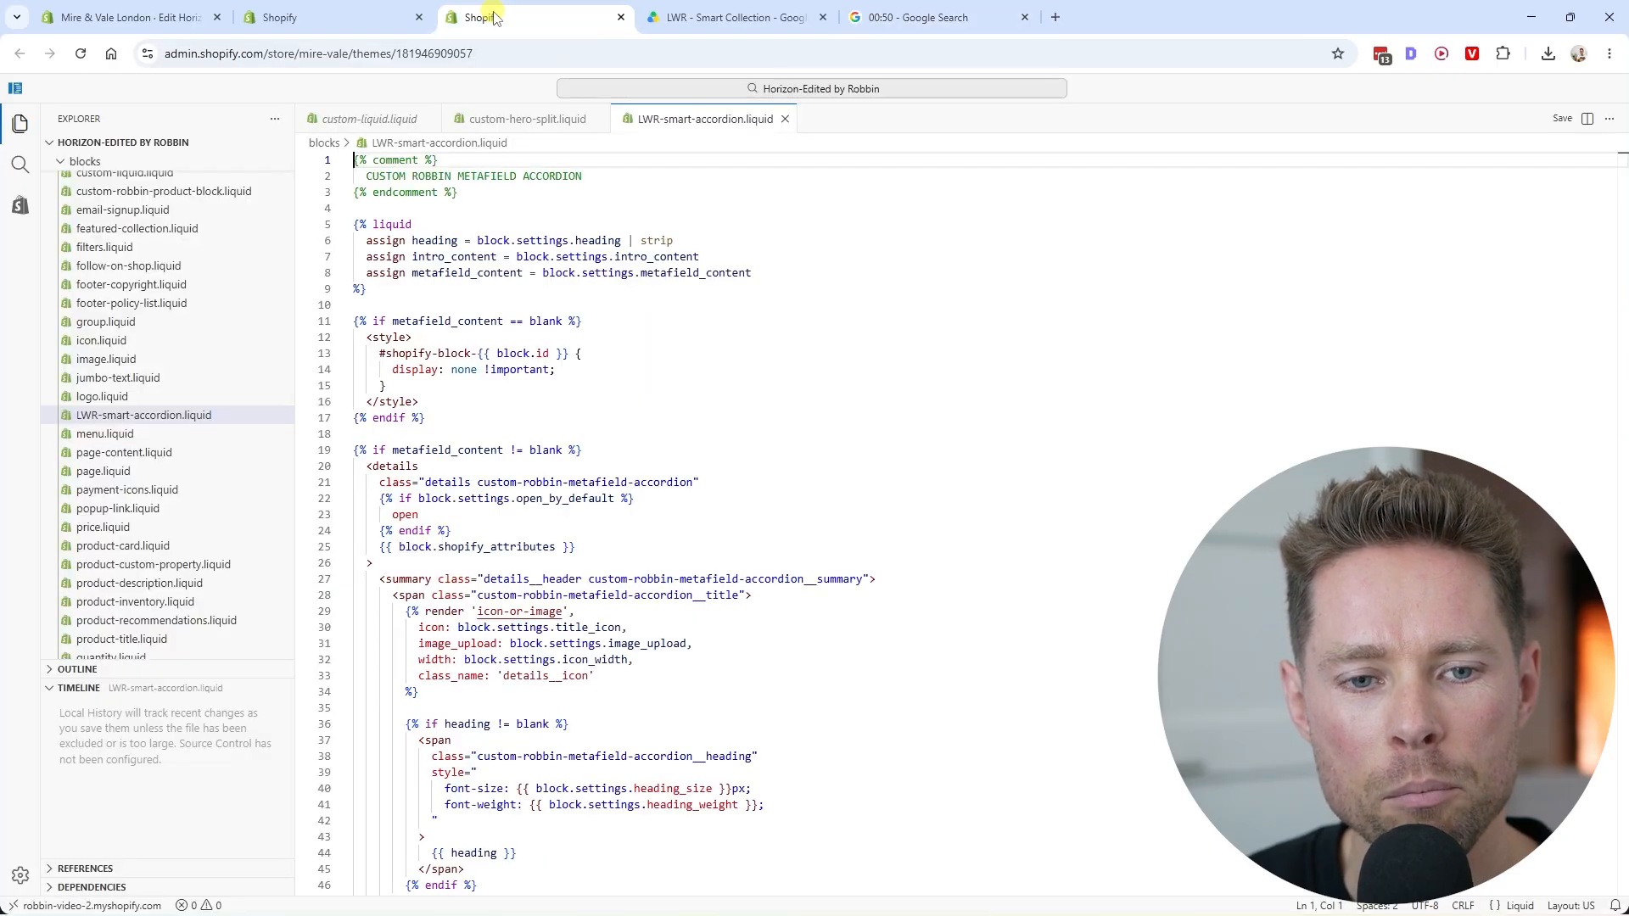
pyautogui.click(357, 17)
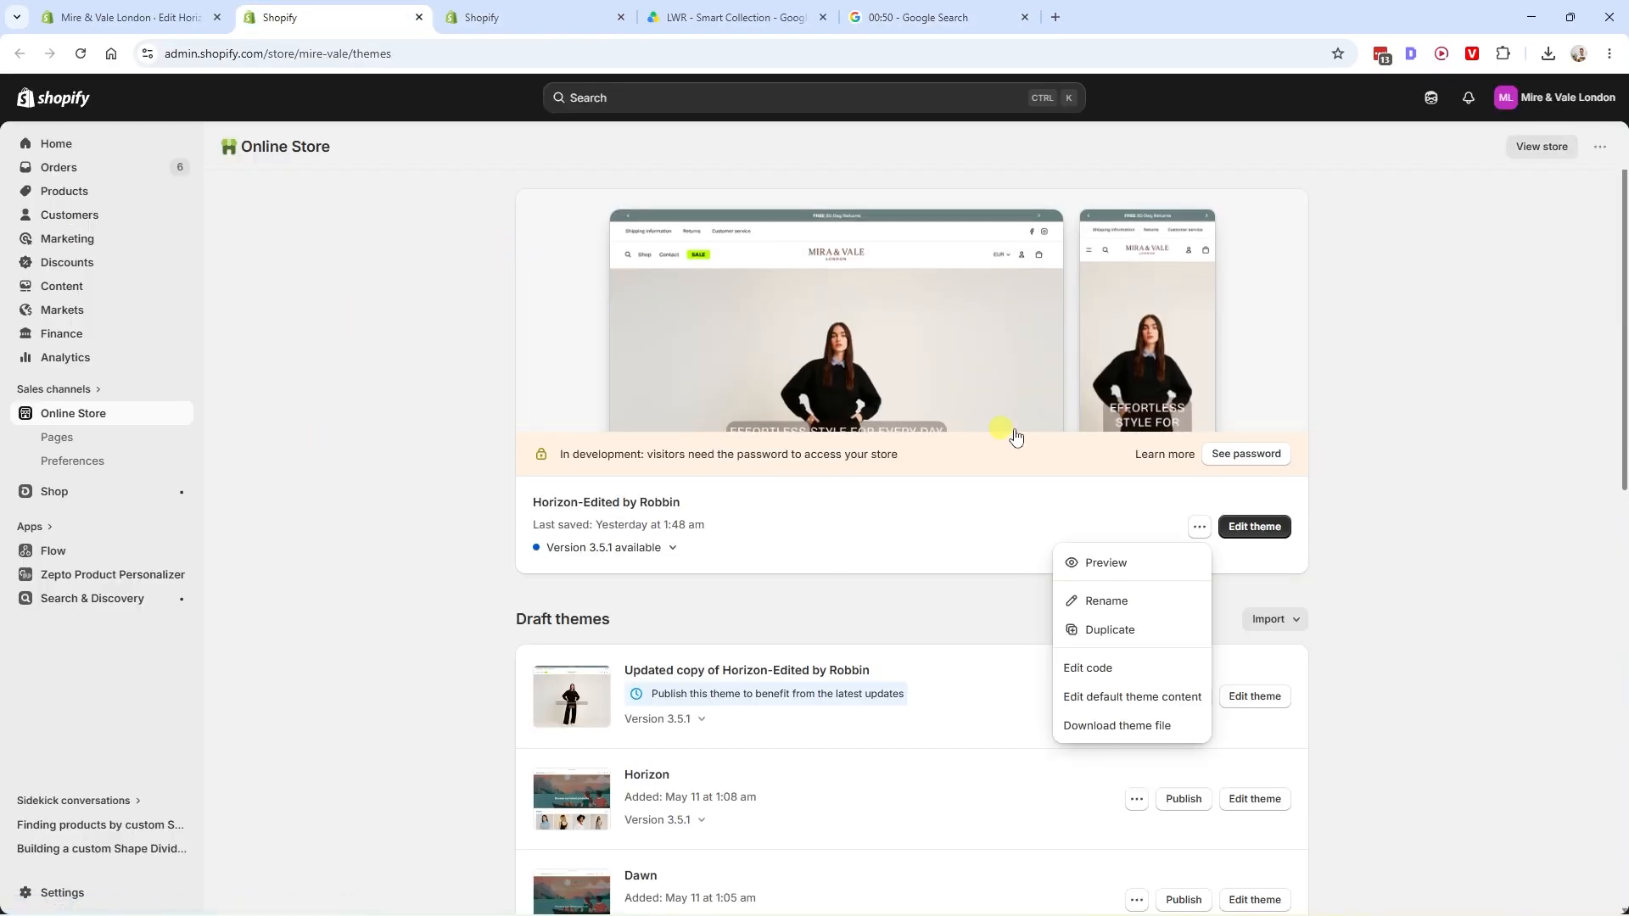
pyautogui.click(1254, 527)
pyautogui.click(944, 99)
pyautogui.click(902, 195)
pyautogui.click(902, 226)
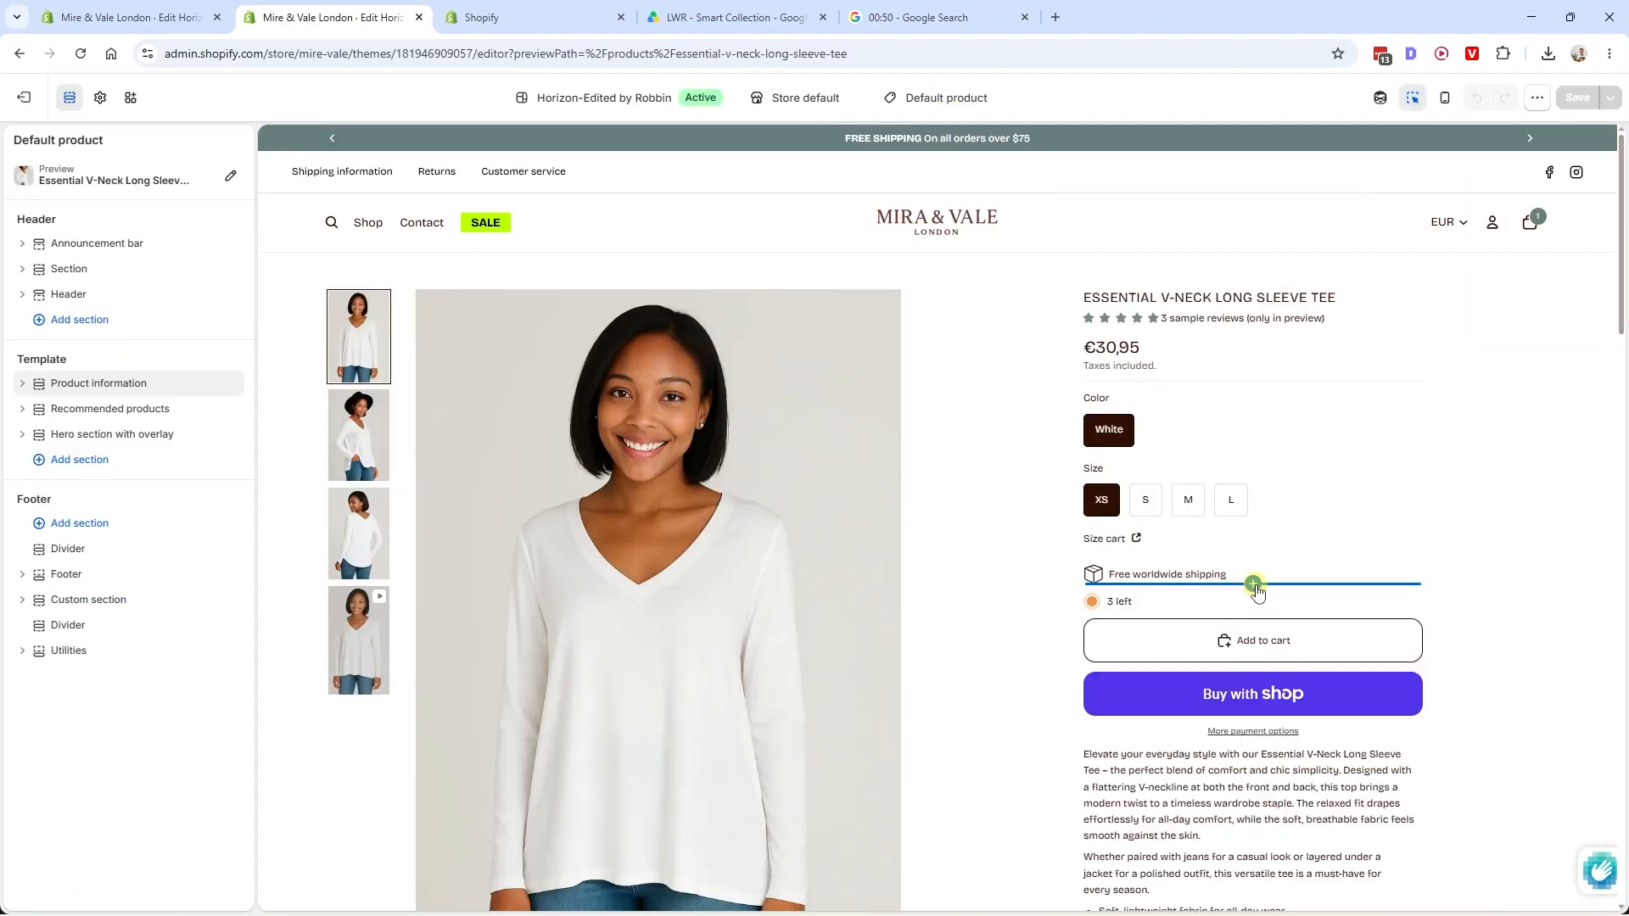
# Open the block picker directly below Free worldwide shipping on the product page and browse the available blocks
pyautogui.click(1254, 584)
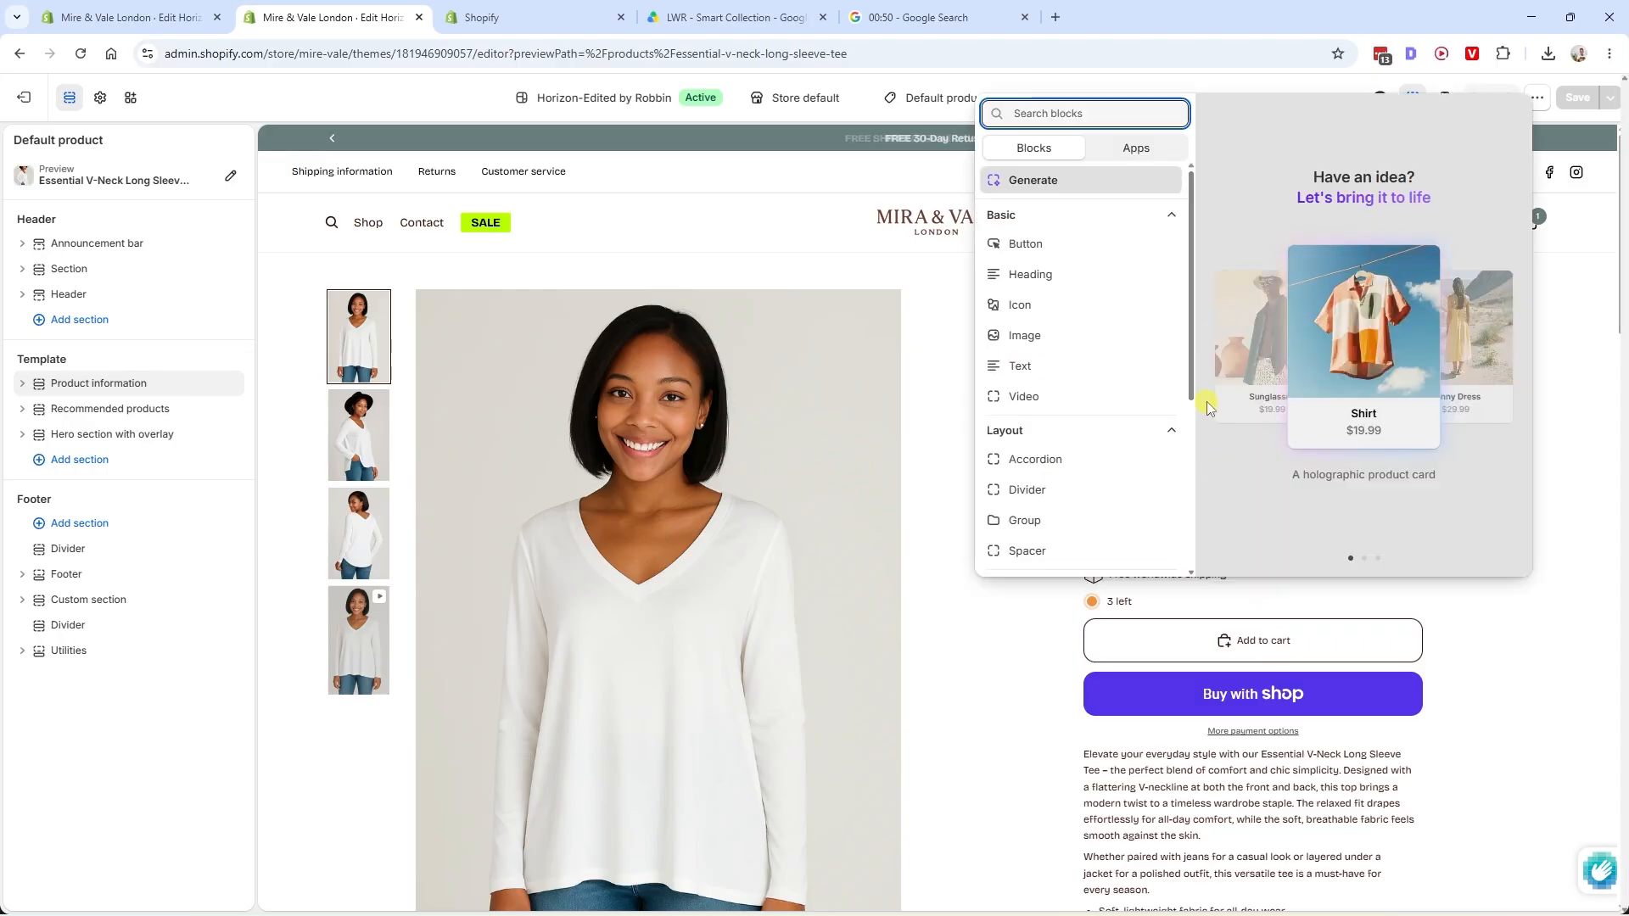
pyautogui.moveTo(1197, 254); pyautogui.dragTo(1206, 437)
pyautogui.click(1018, 561)
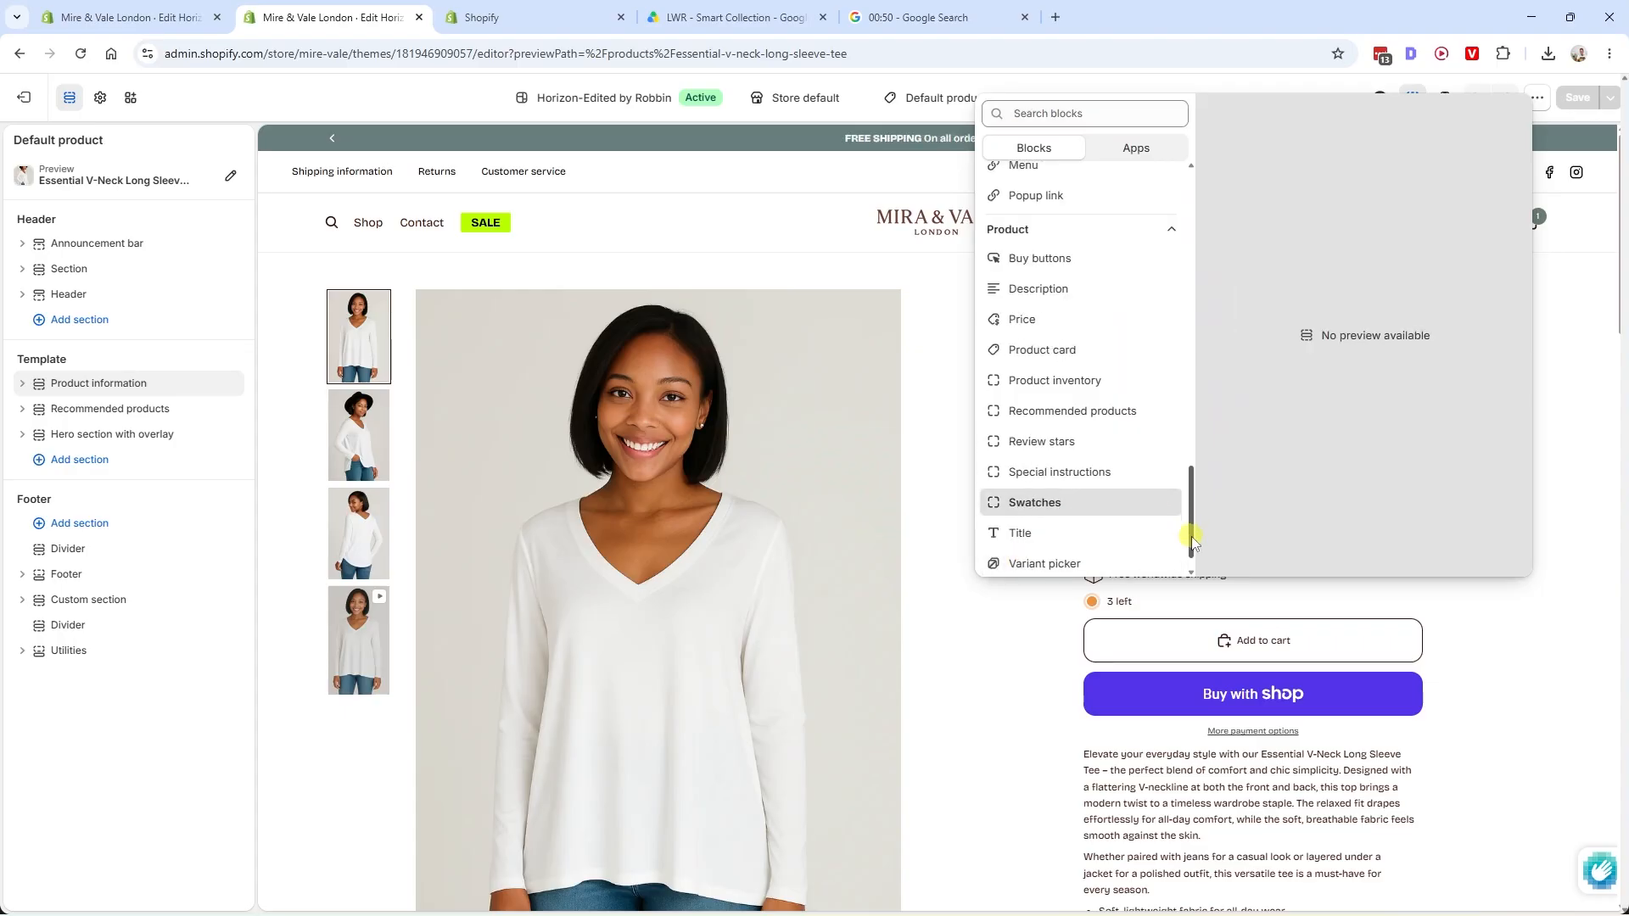
pyautogui.moveTo(1196, 514); pyautogui.dragTo(1192, 237)
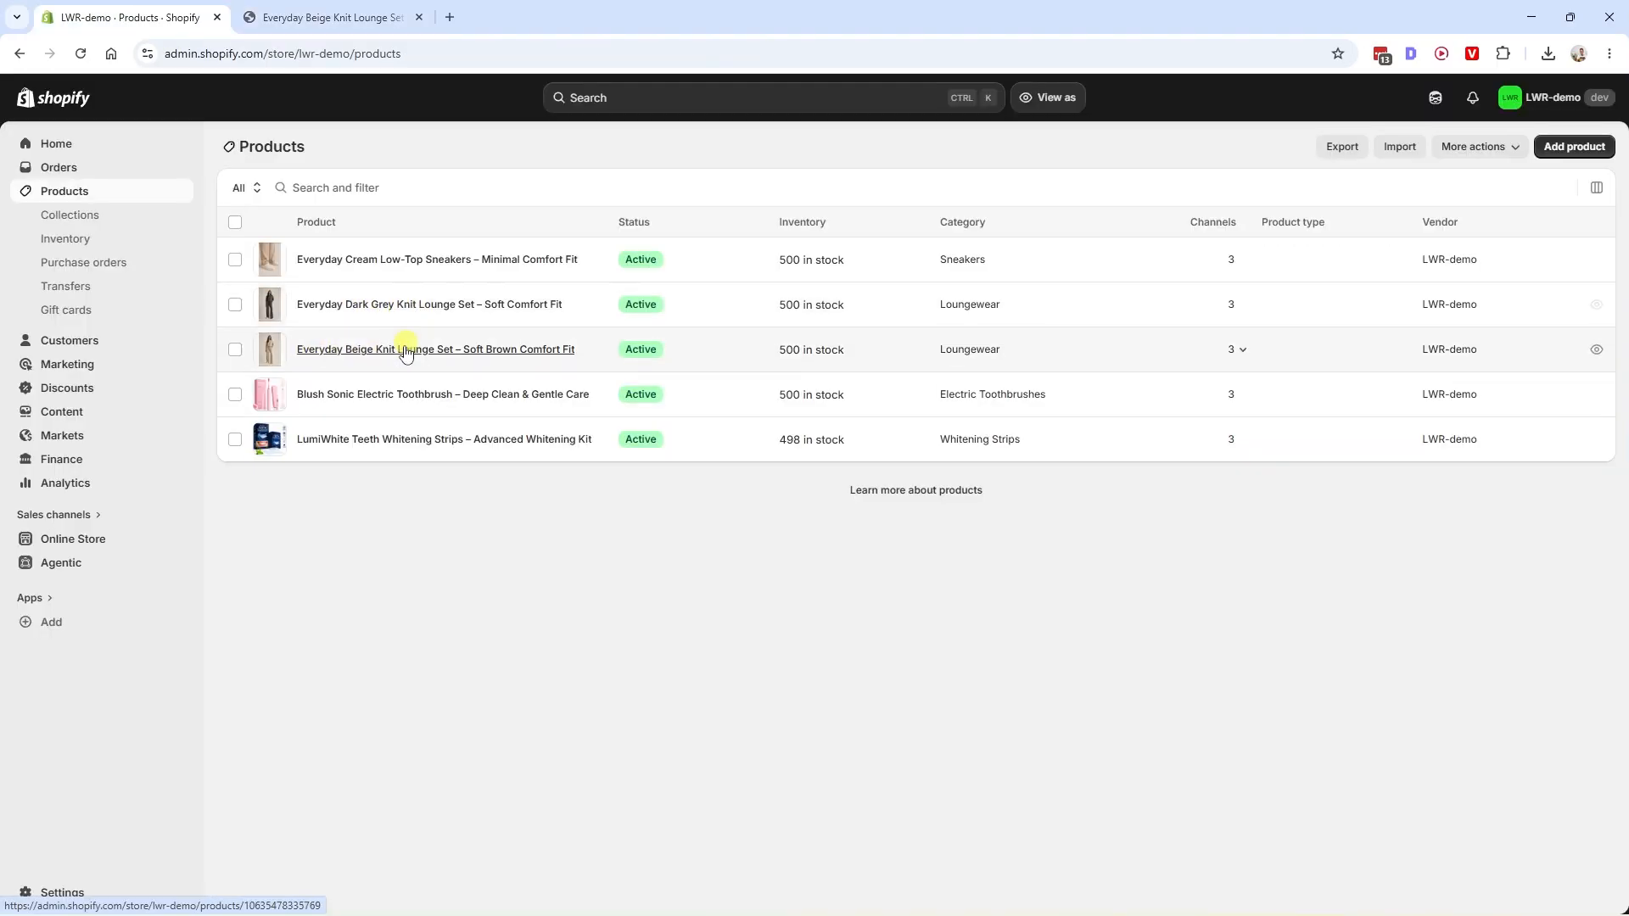
# View the Everyday Beige Knit Lounge Set product page on the LWR-demo storefront
pyautogui.click(330, 16)
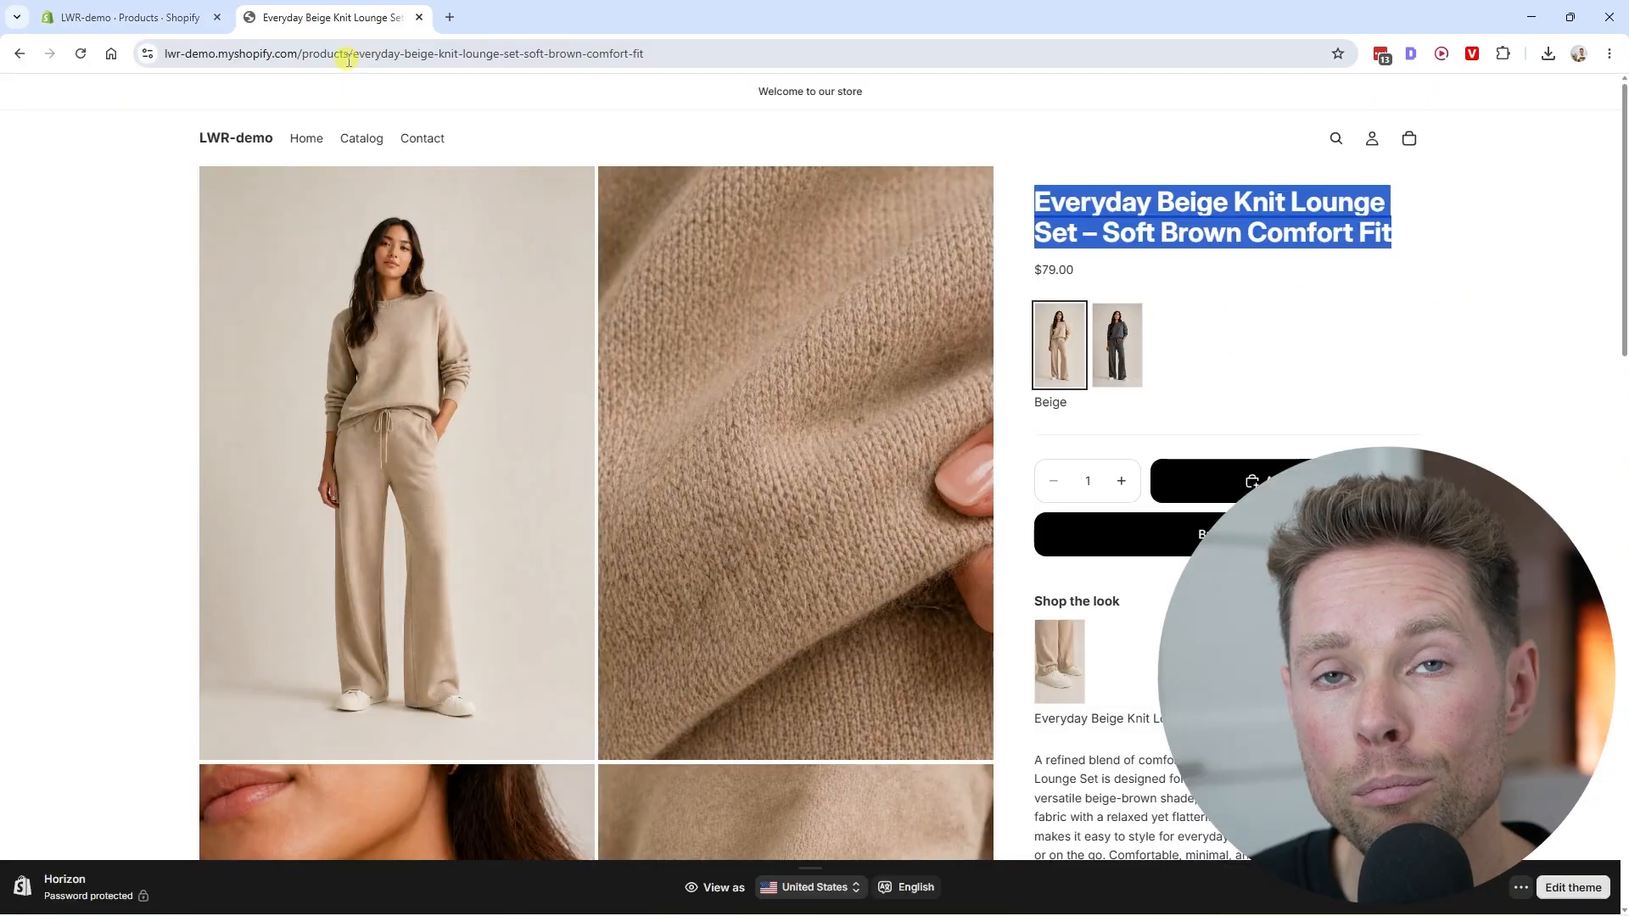